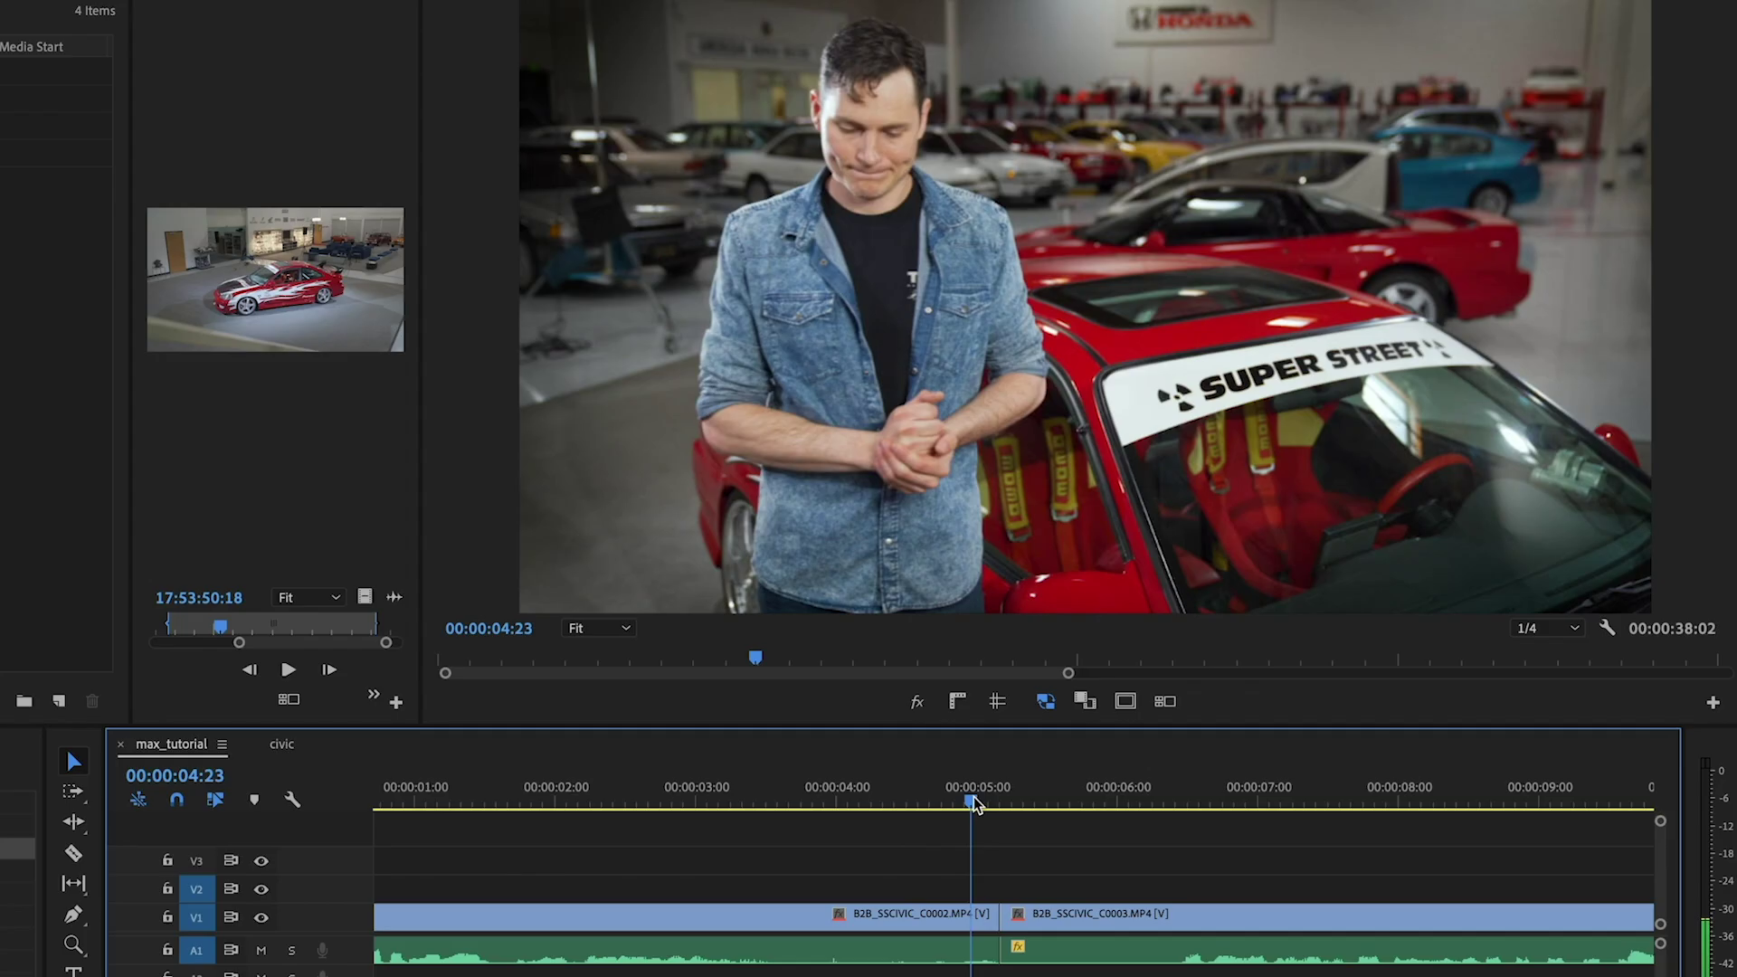
Step: Scrub to the engine-bay shot and play back the edit from the 4-second mark
left_click_drag(973, 796, 1052, 805)
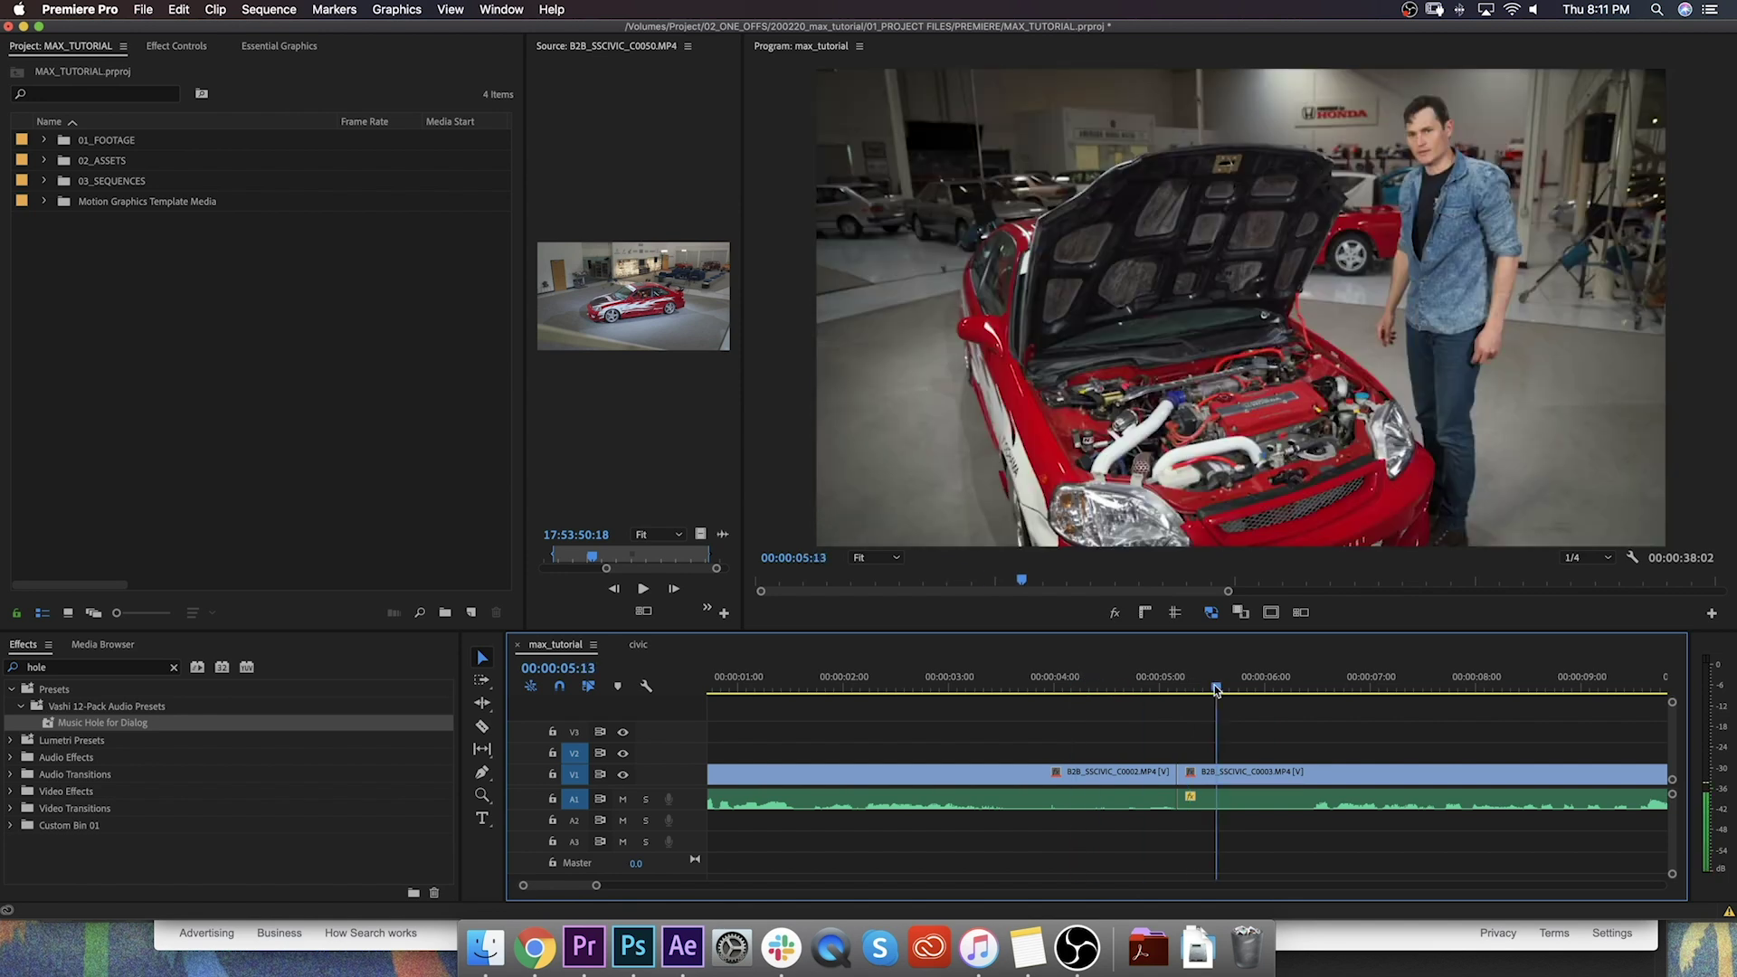
left_click_drag(1216, 689, 1238, 690)
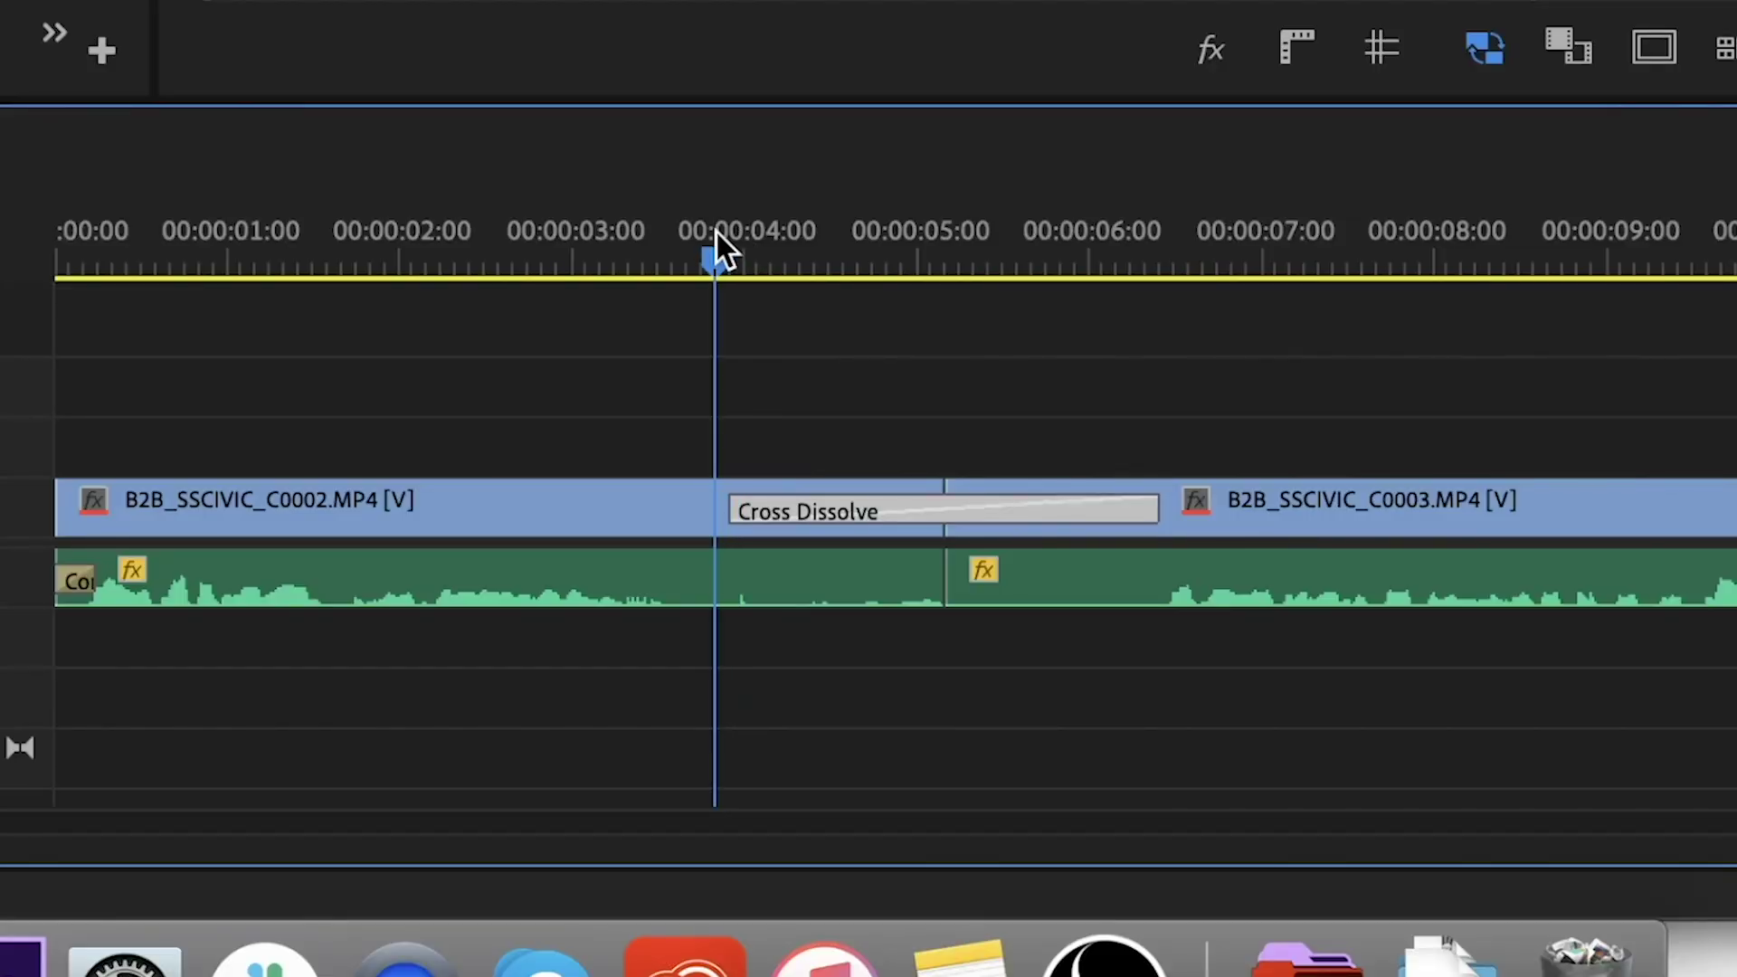
key("space")
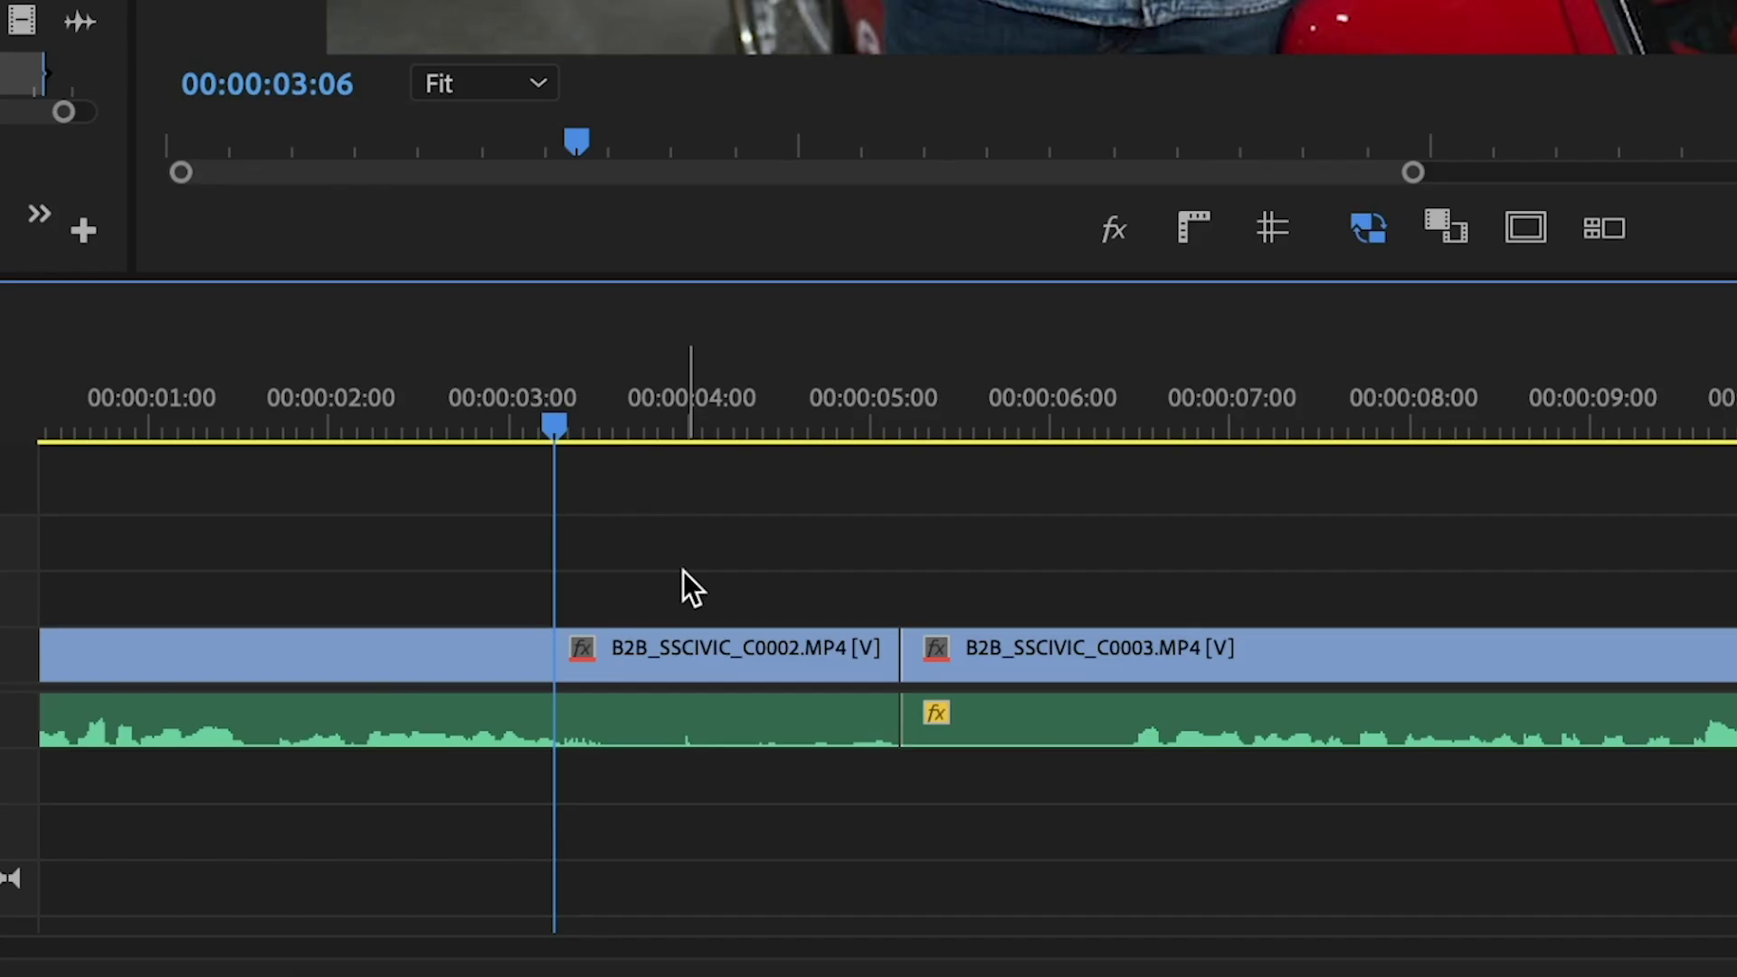
Step: Replace both V1 clips around the edit with a linked After Effects composition
left_click_drag(689, 572, 977, 653)
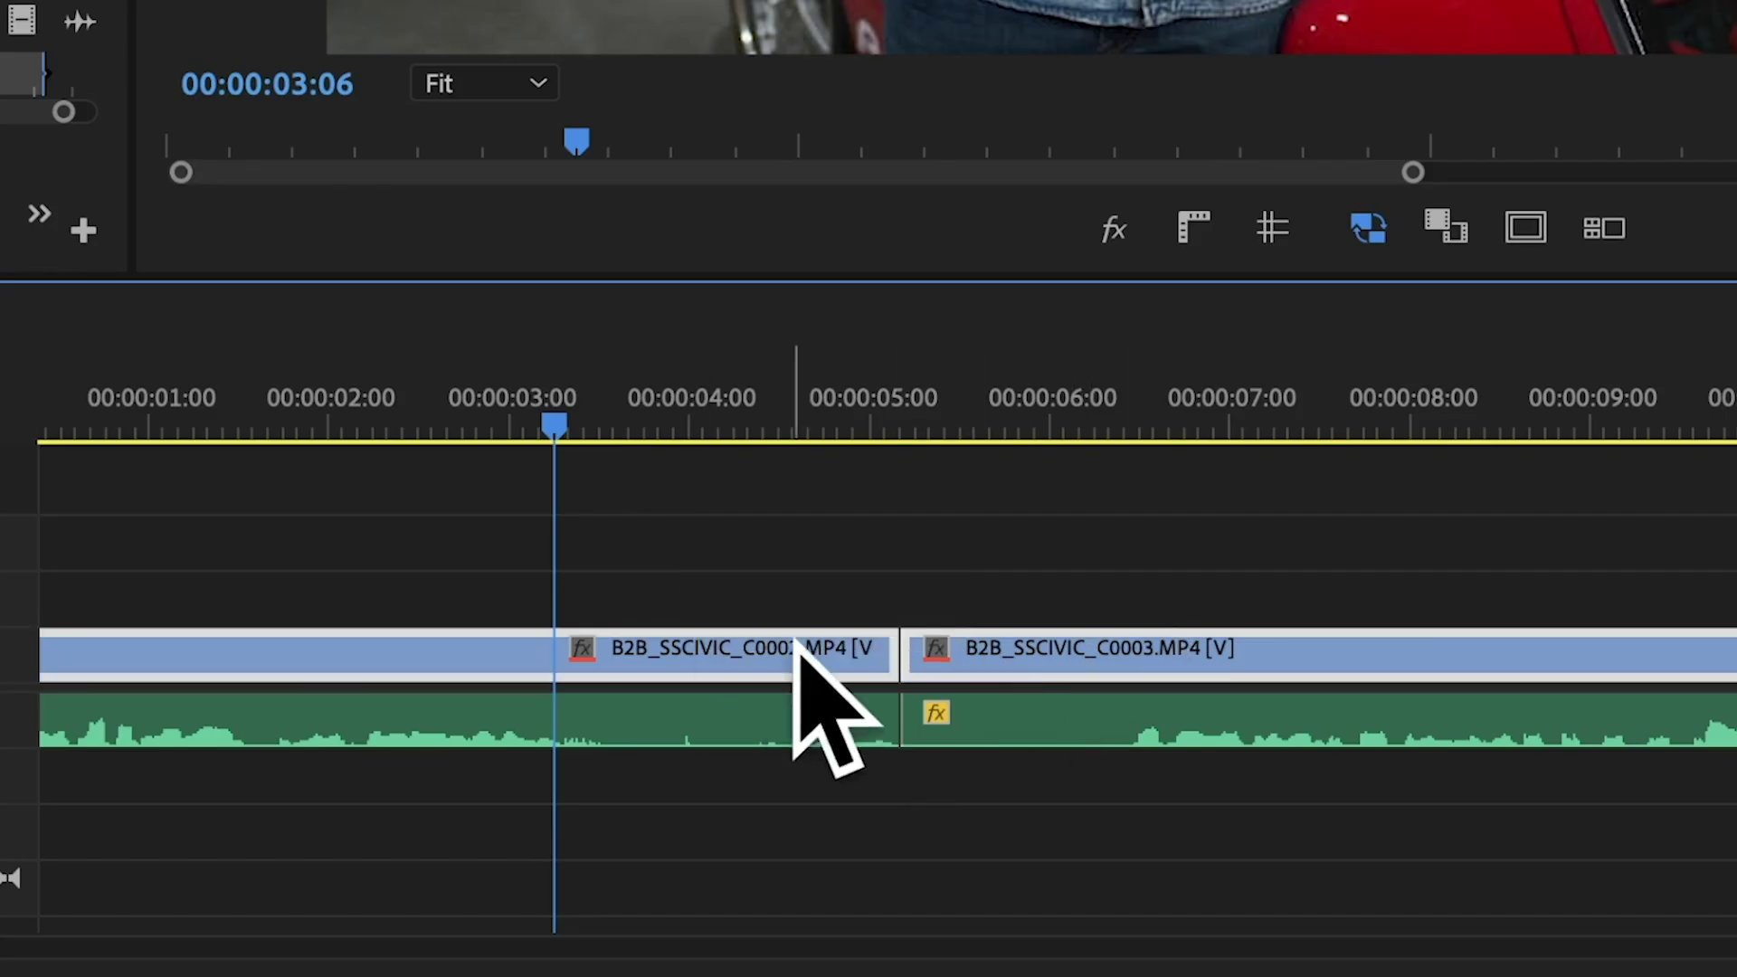
right_click(1082, 658)
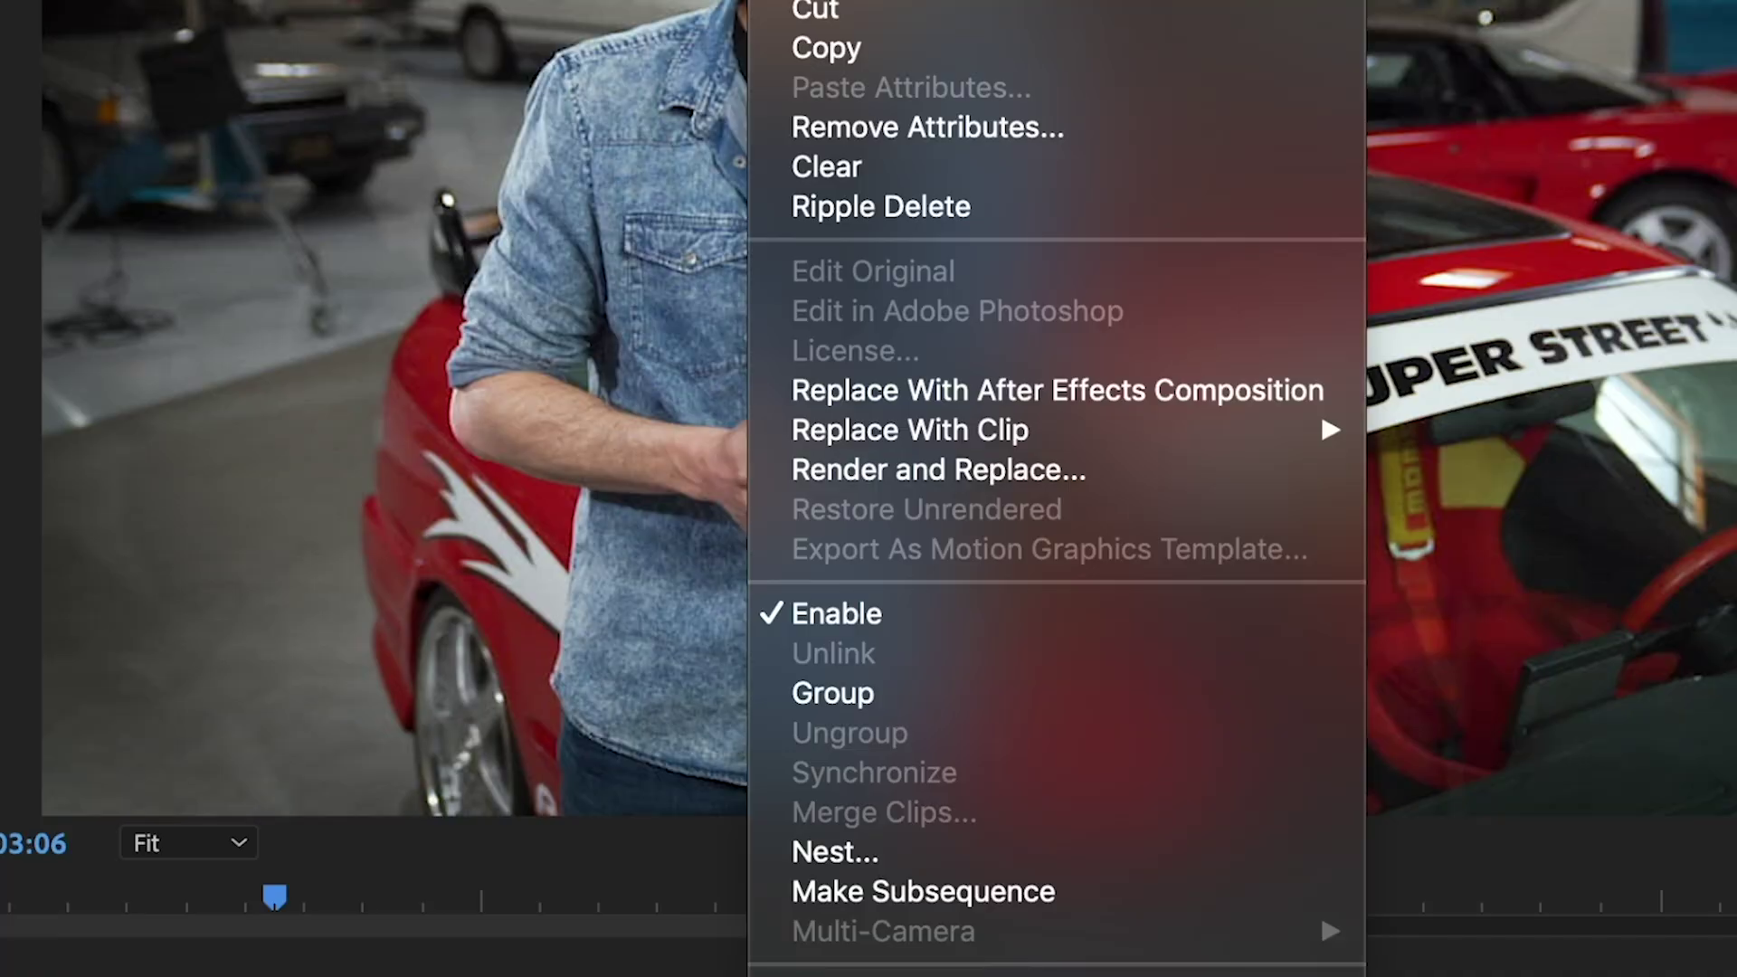
left_click(980, 387)
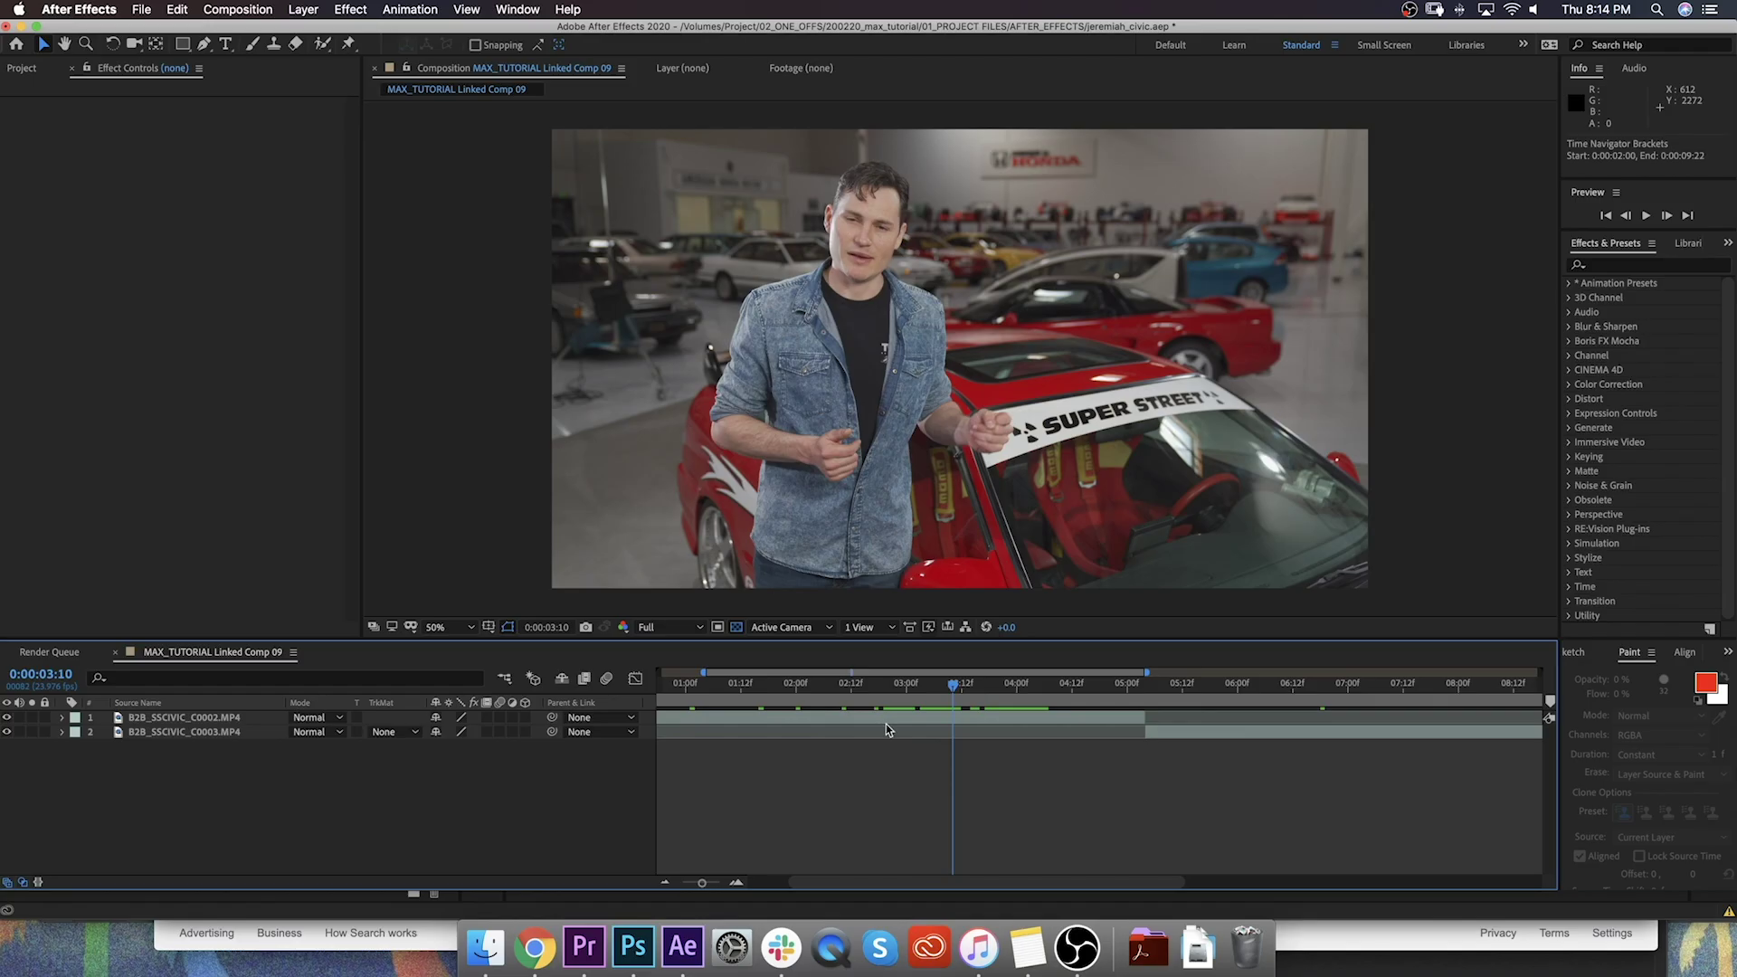
Step: Duplicate the top C0002 clip layer and freeze the copy on the current frame
left_click(903, 715)
key("super+d")
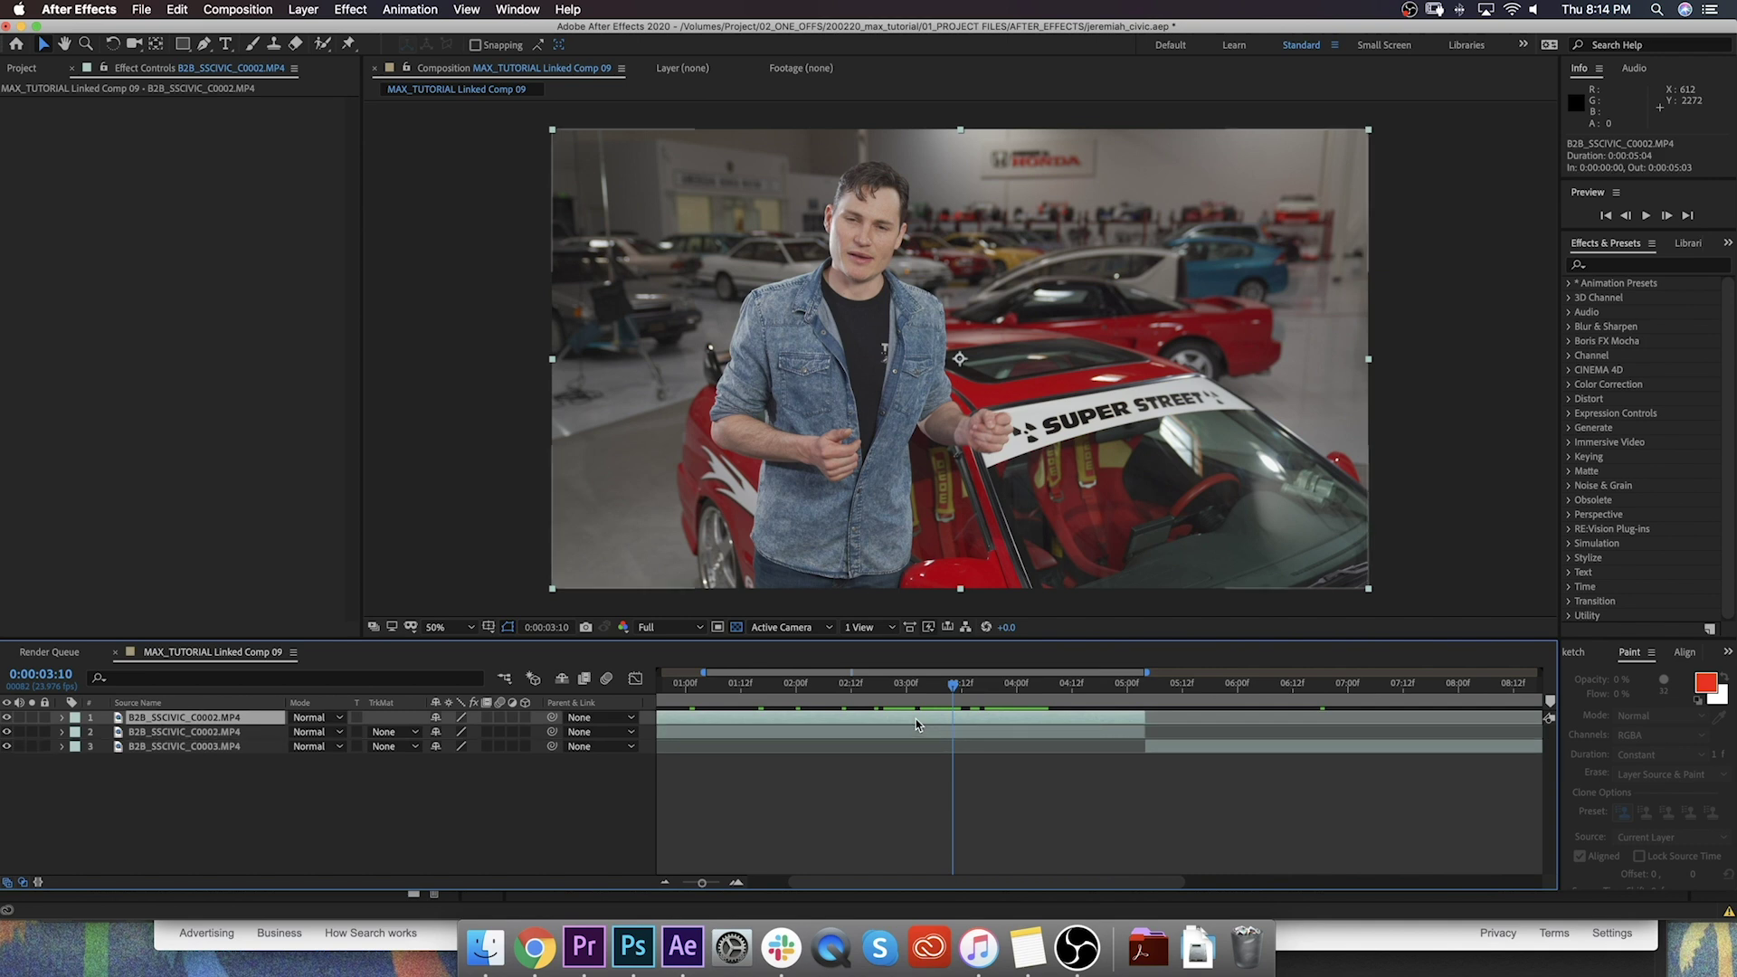
right_click(944, 721)
mouse_move(1041, 578)
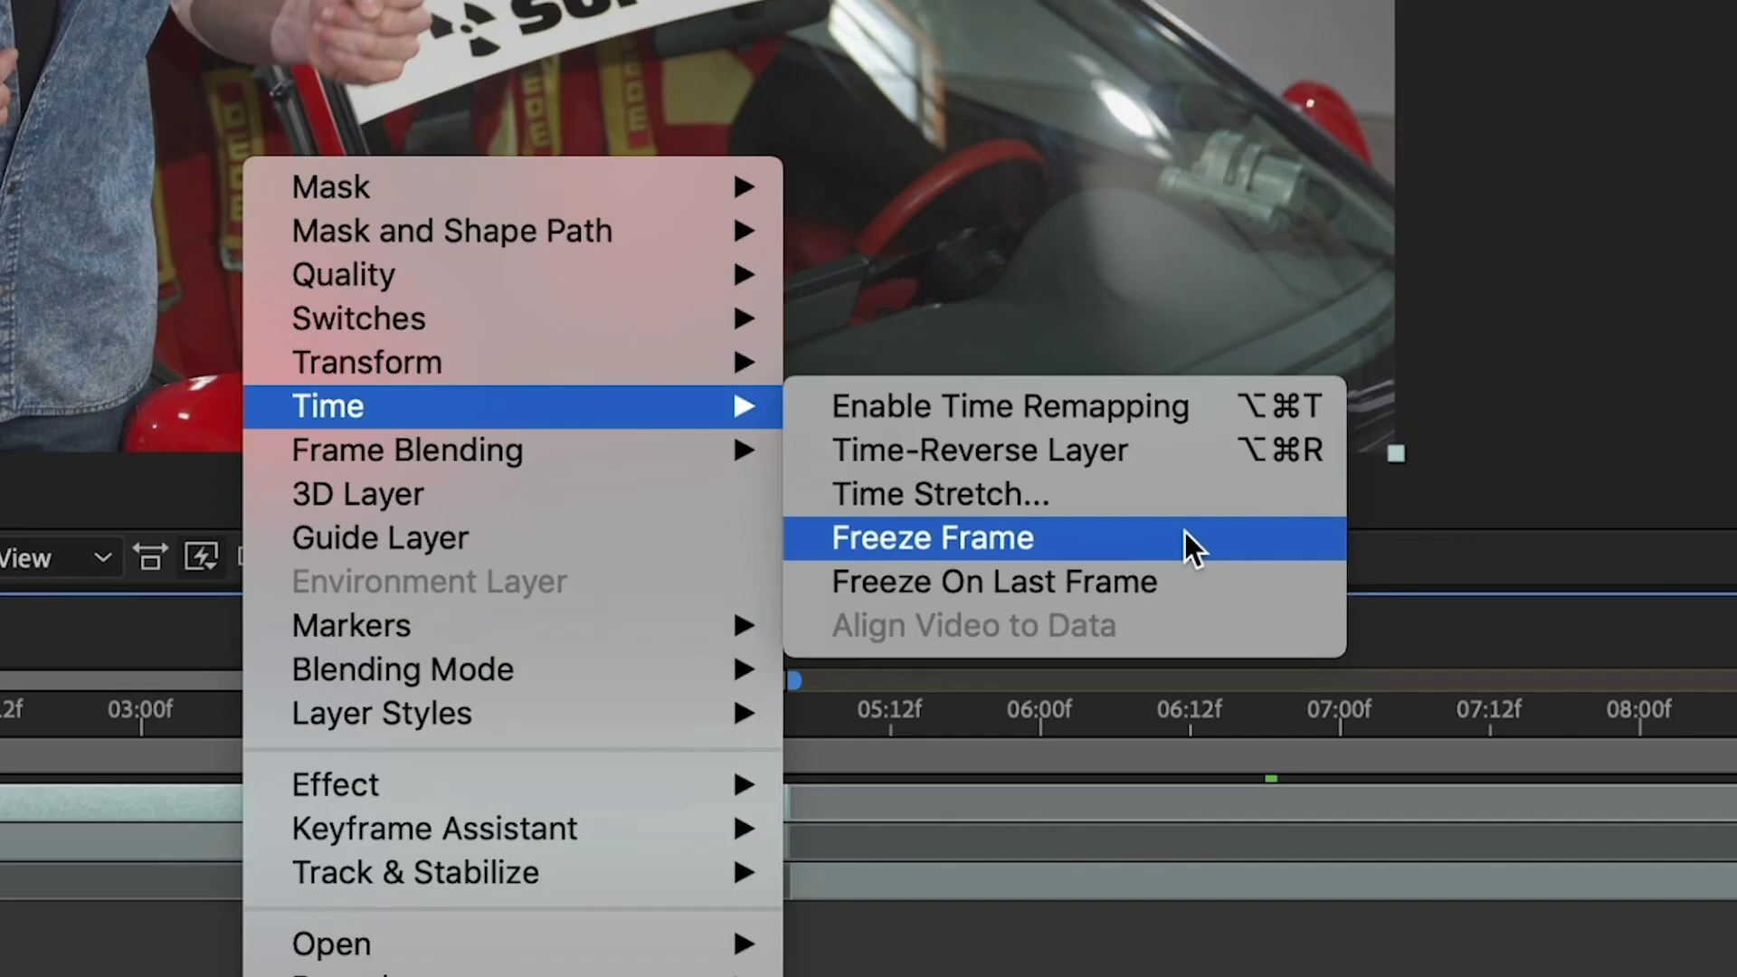
left_click(1284, 619)
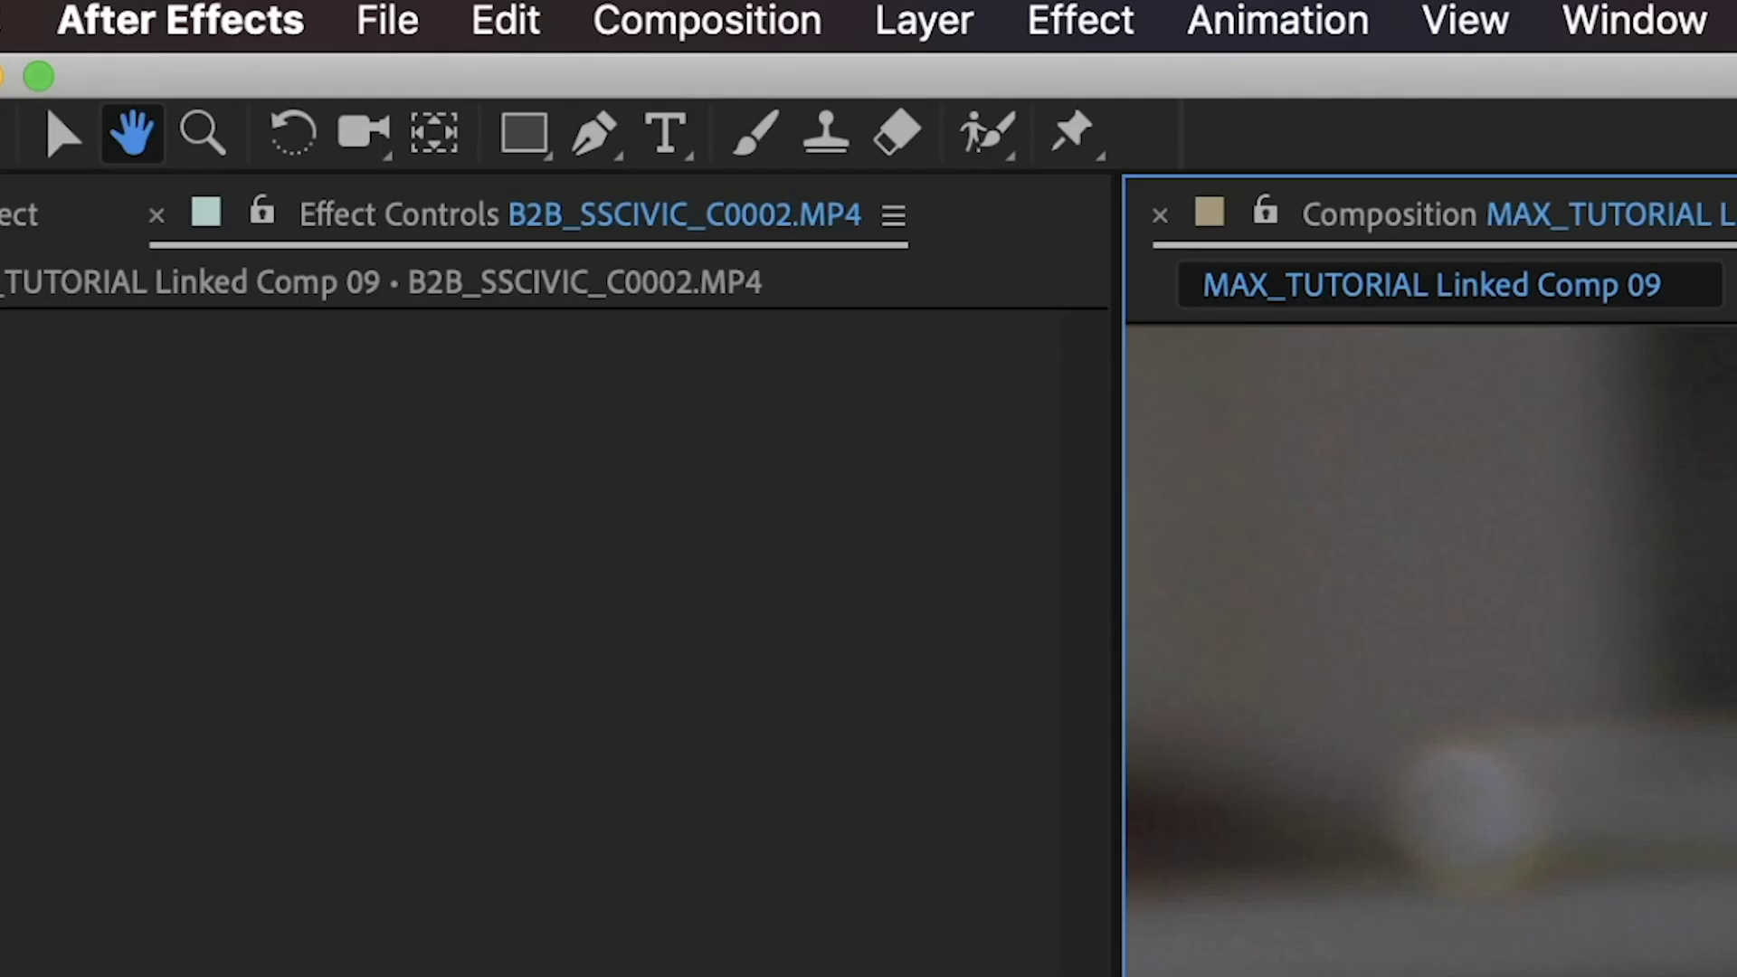
key("v")
Step: Draw a Pen mask around the host's face and hide layer 2 to check the cutout
left_click(579, 140)
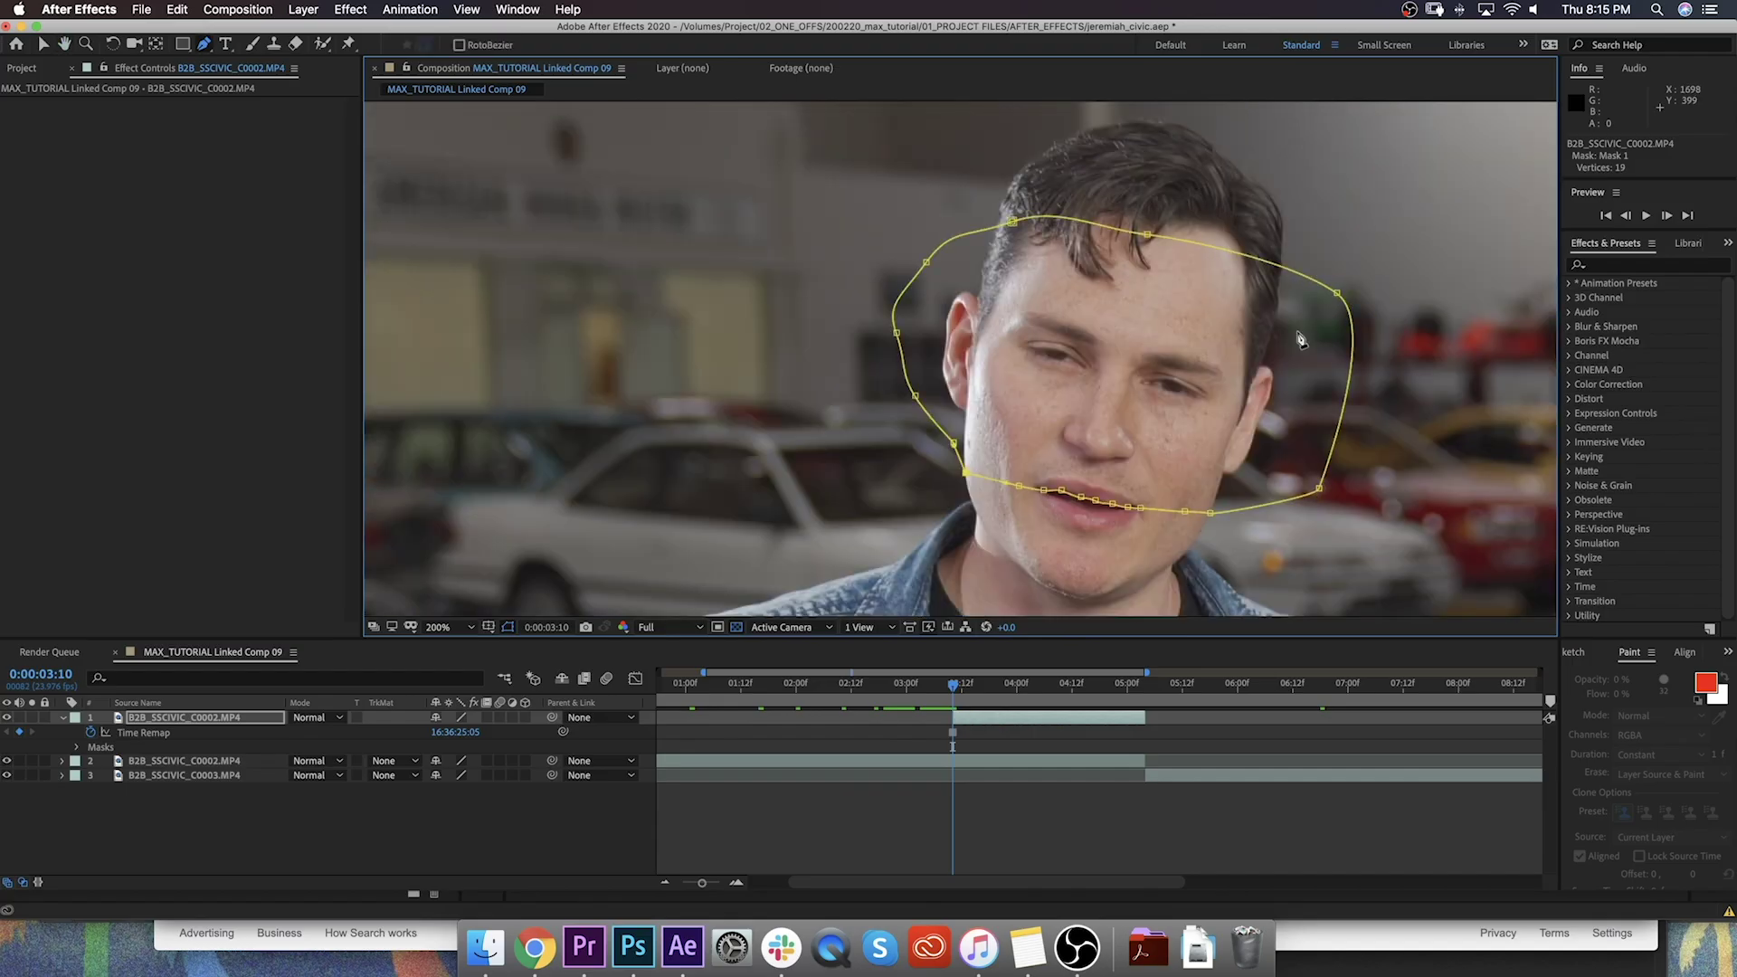
scroll(1158, 398, "up", 2)
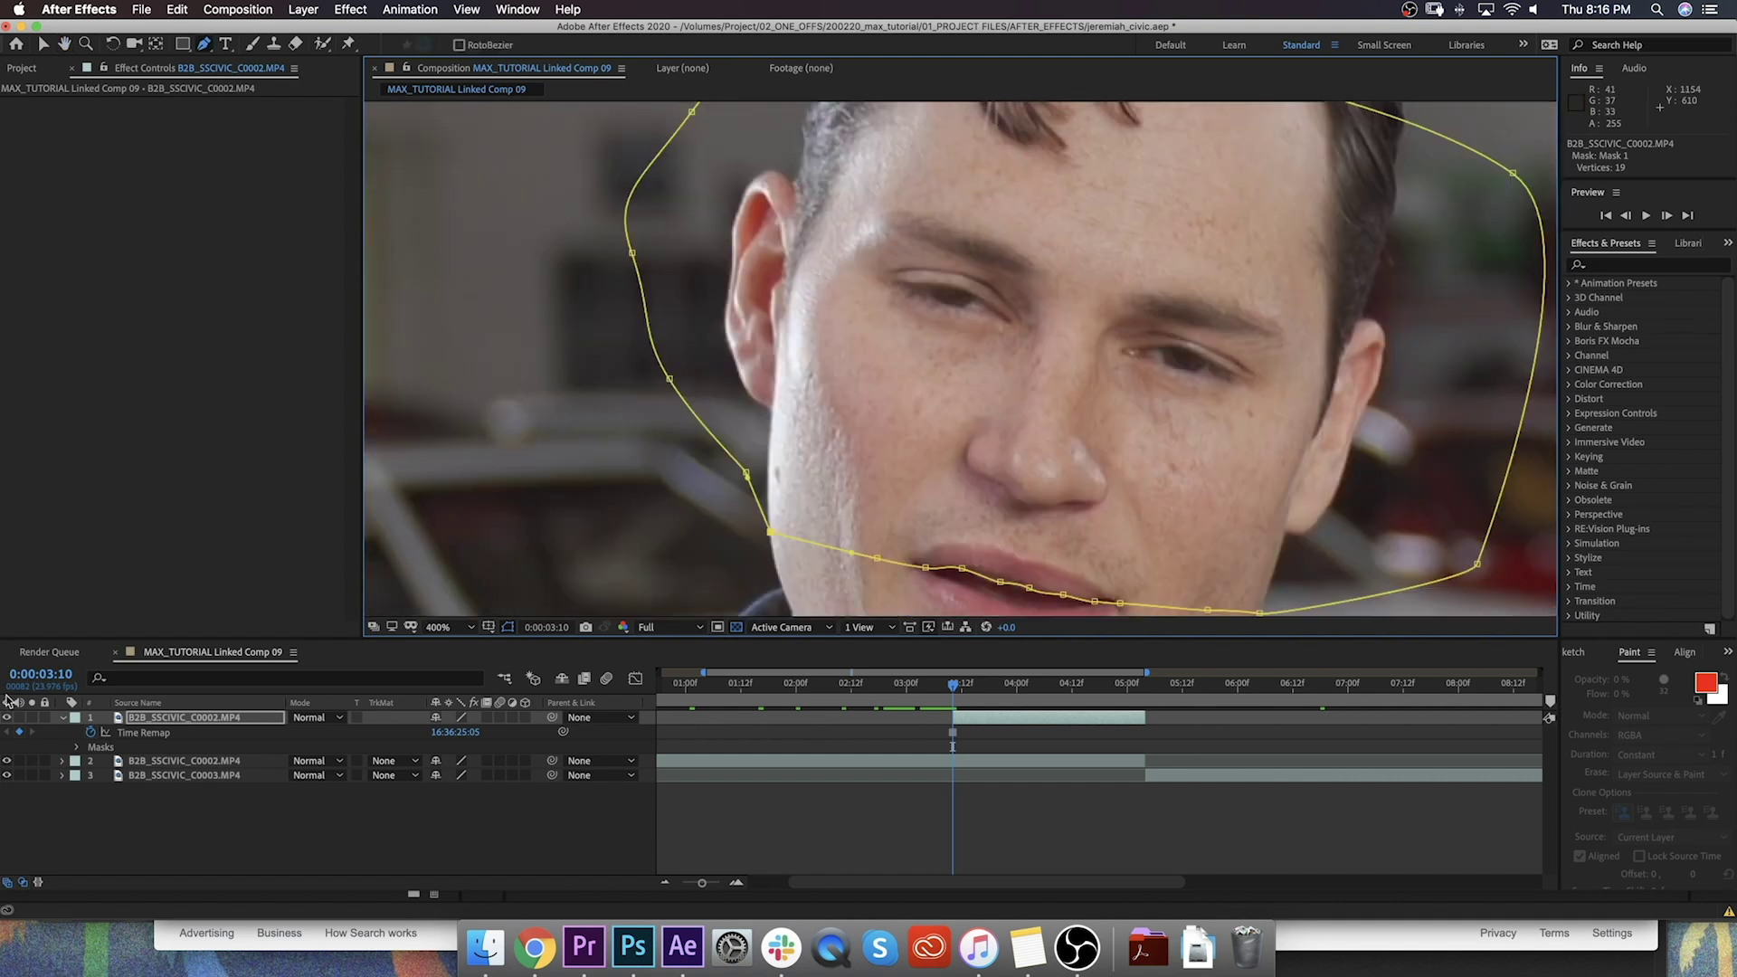
left_click(7, 761)
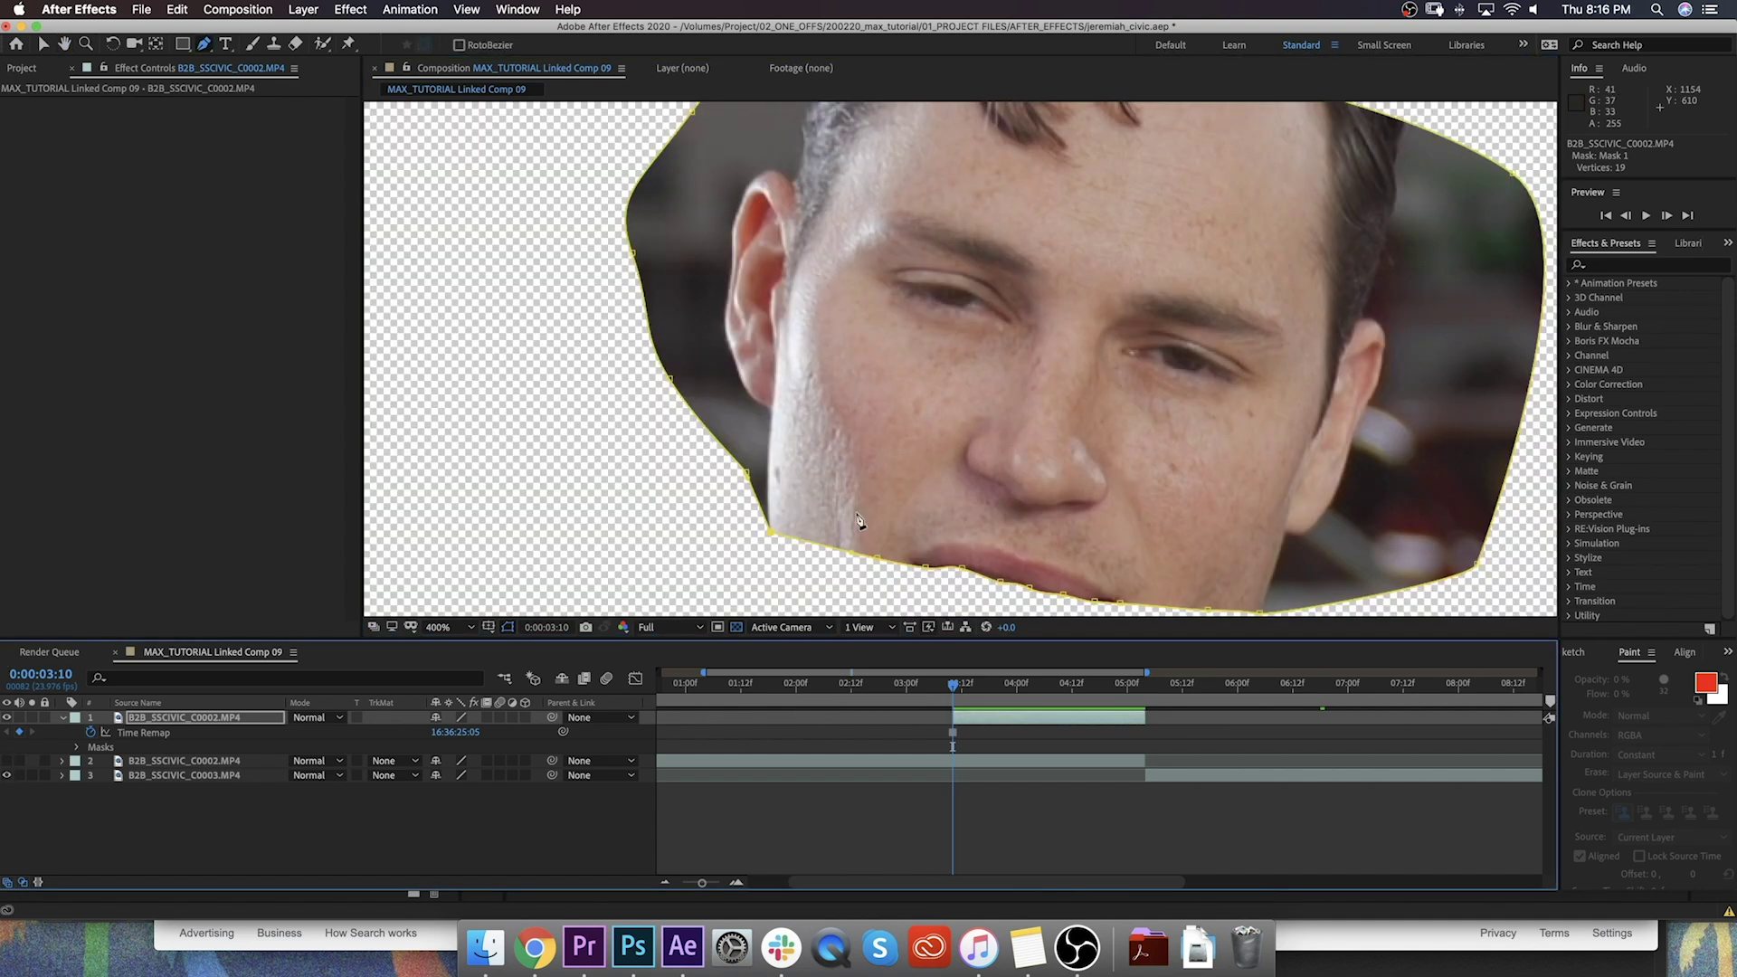
scroll(1046, 353, "right", 3)
Step: Duplicate the masked layer, invert its face mask, and set Mask Expansion to -1.3 pixels
key("super+d")
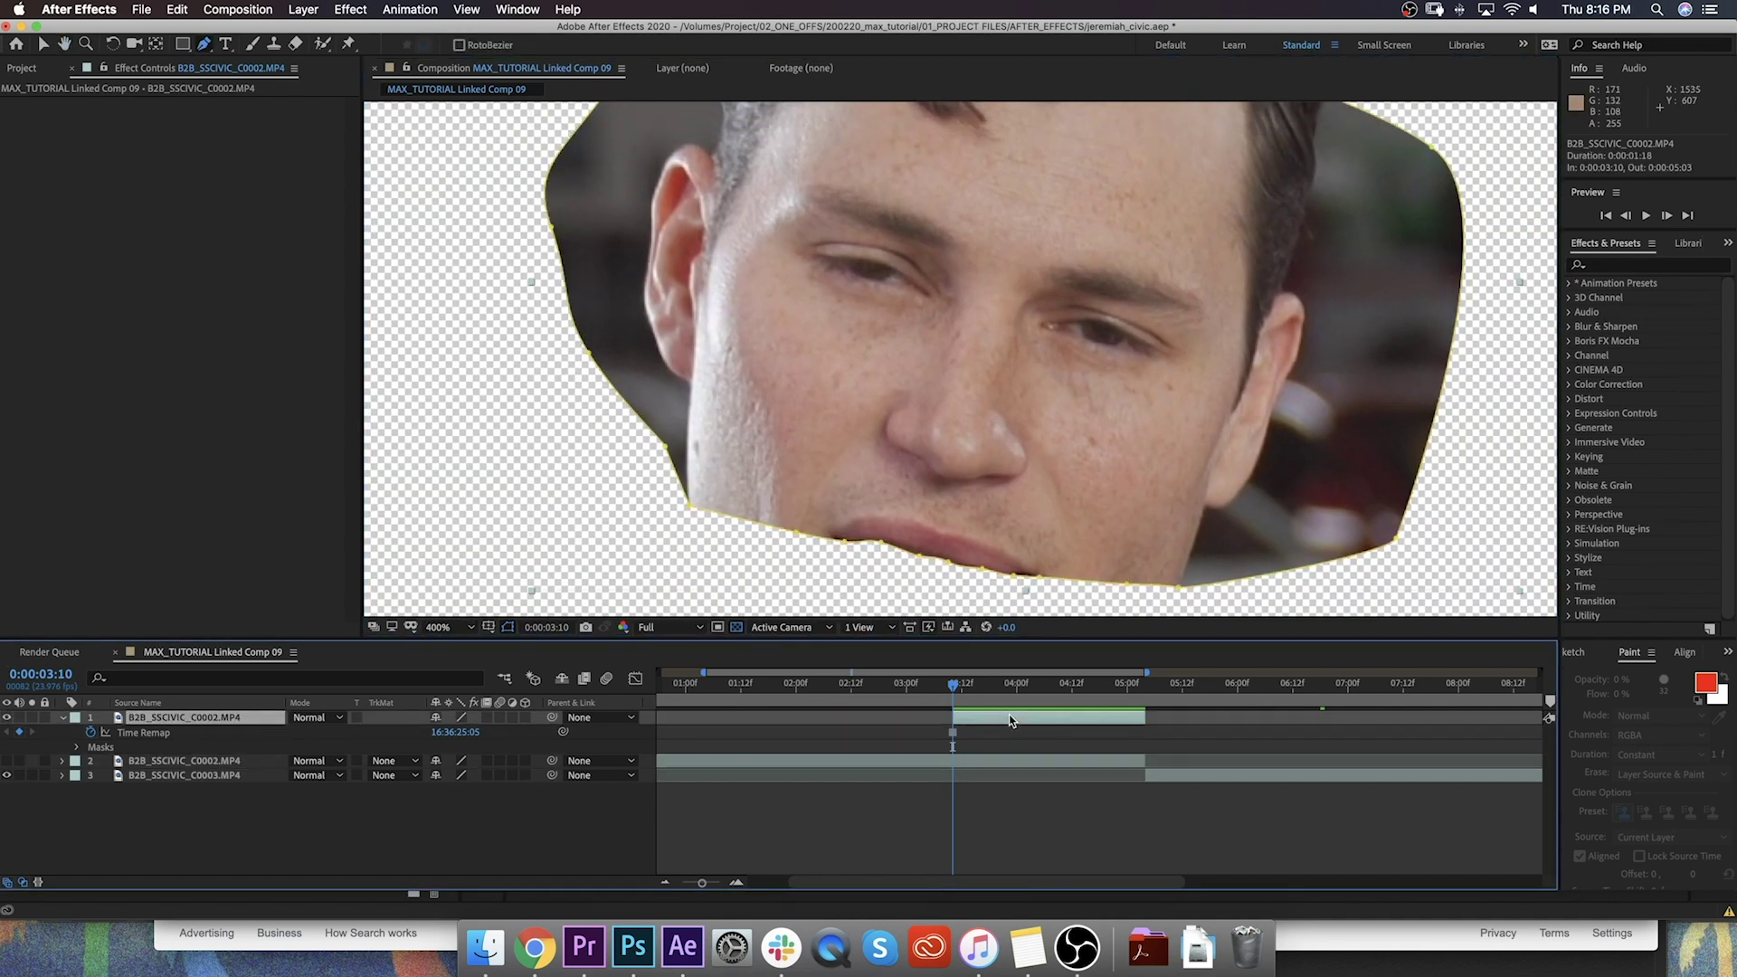
key("ctrl+grave")
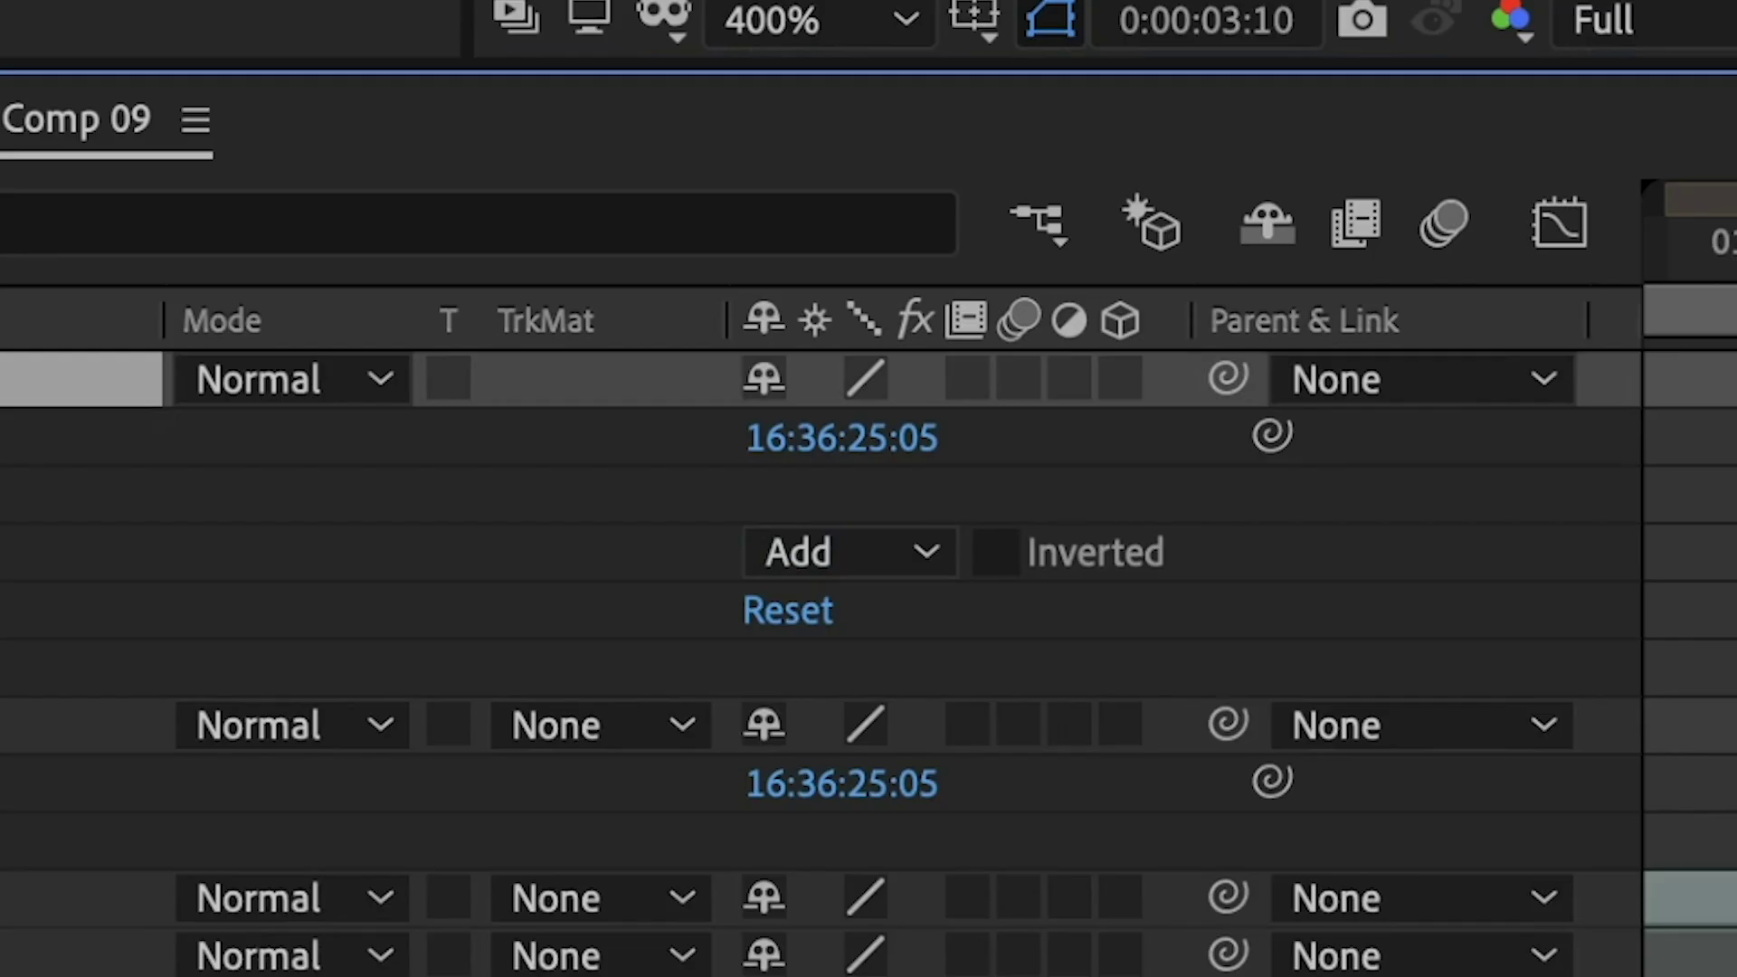
key("ctrl+grave")
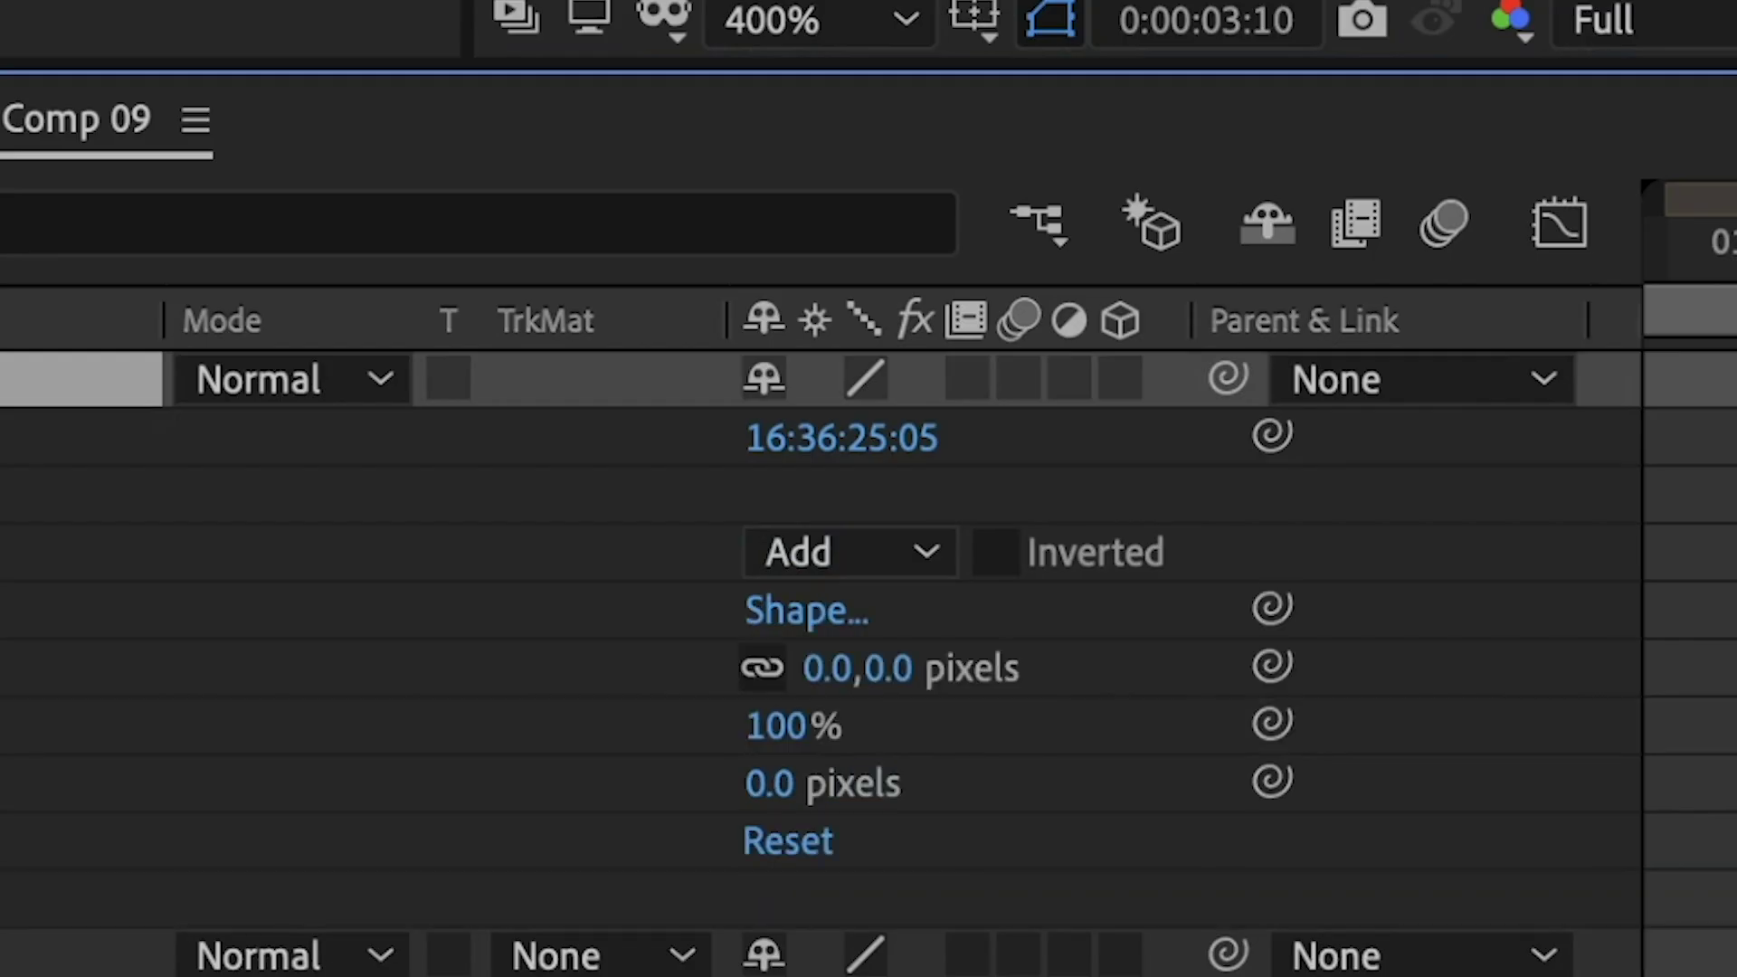
left_click(997, 555)
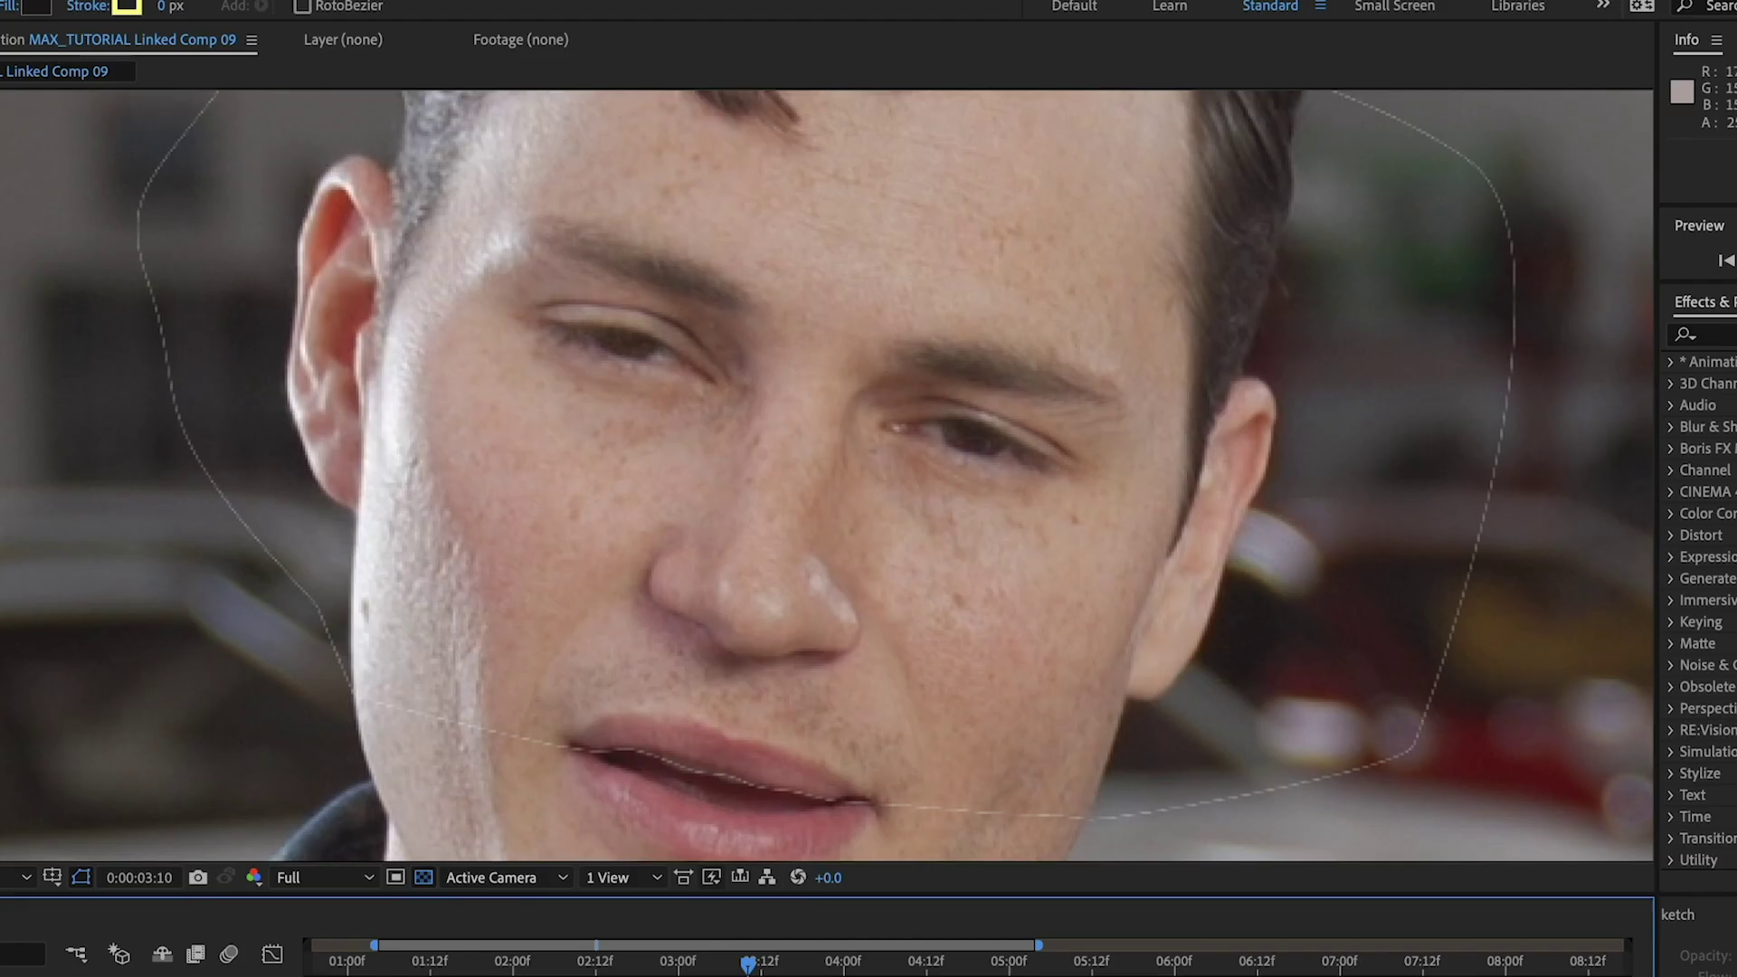
key("ctrl+a")
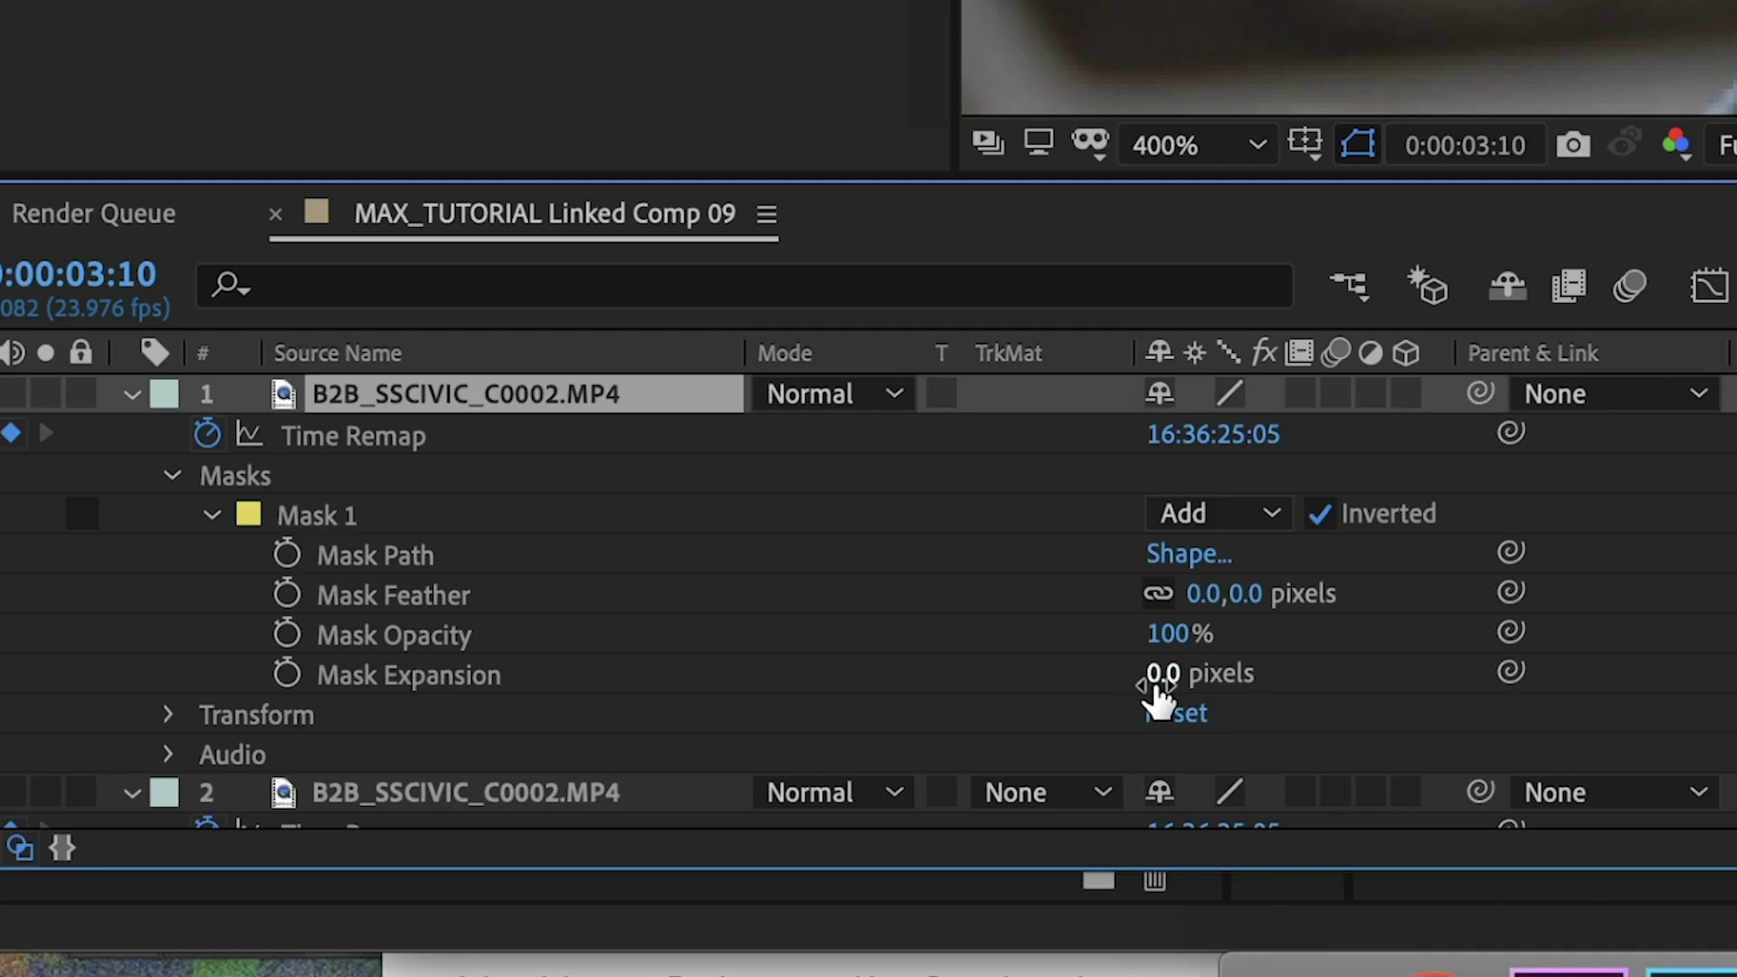
left_click_drag(1170, 695, 1135, 691)
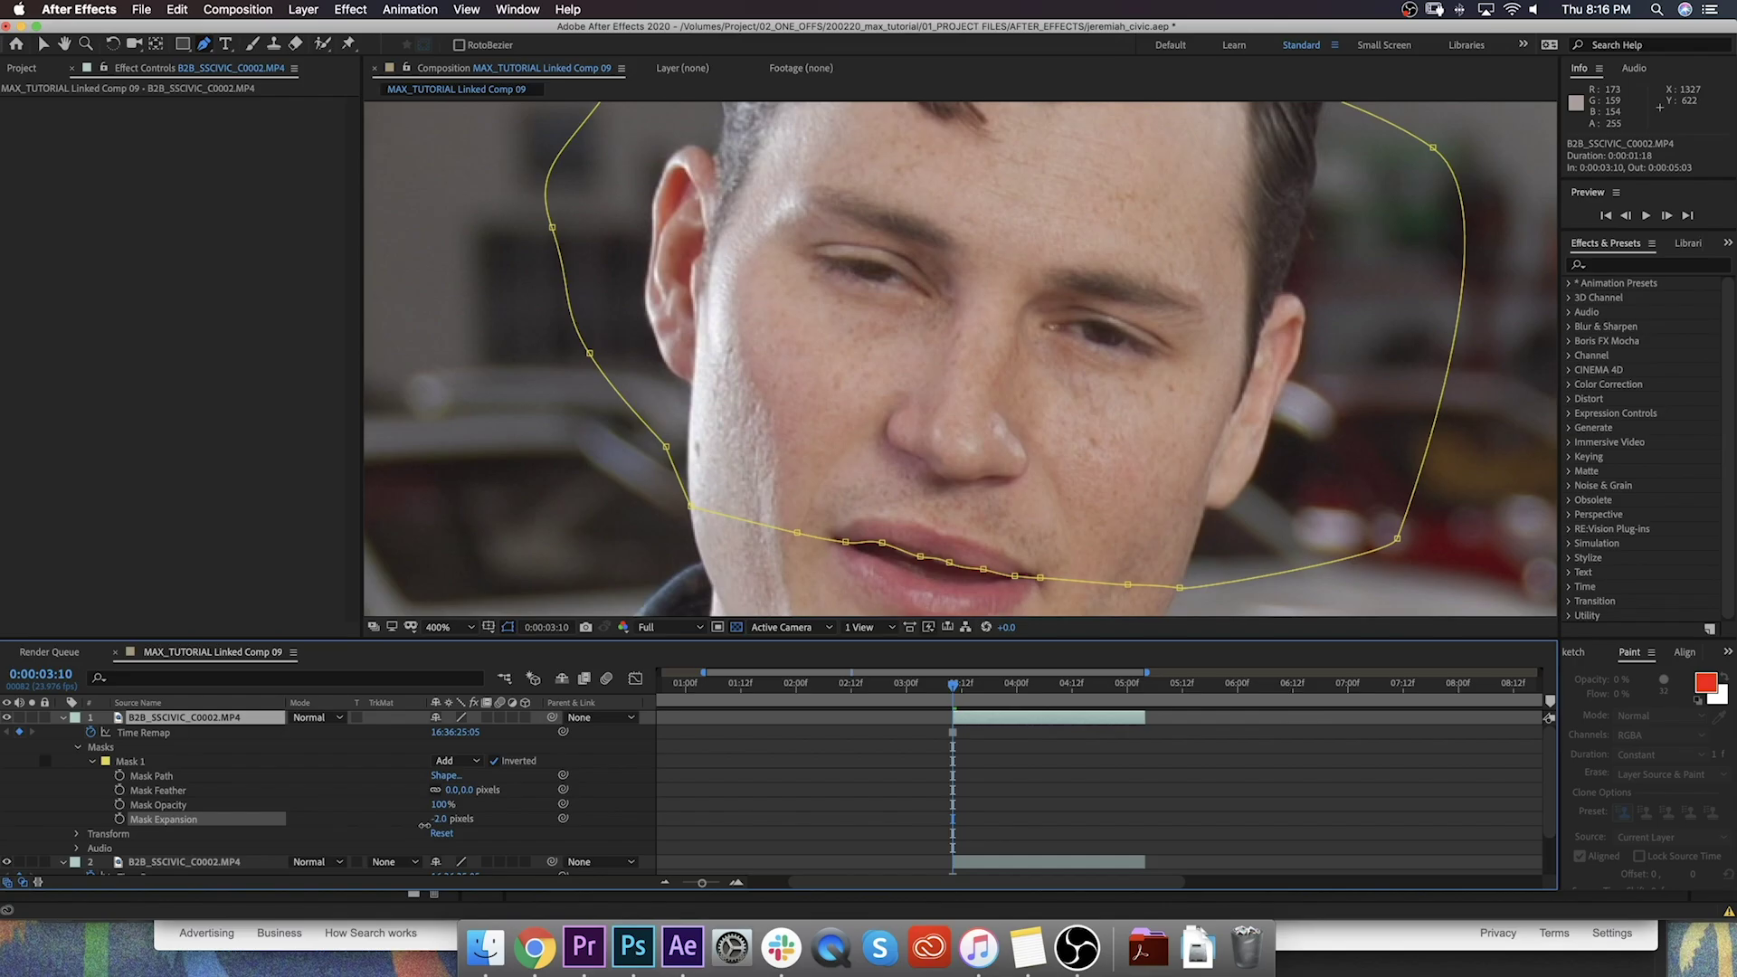
left_click_drag(429, 825, 434, 825)
left_click(954, 689)
key("comma")
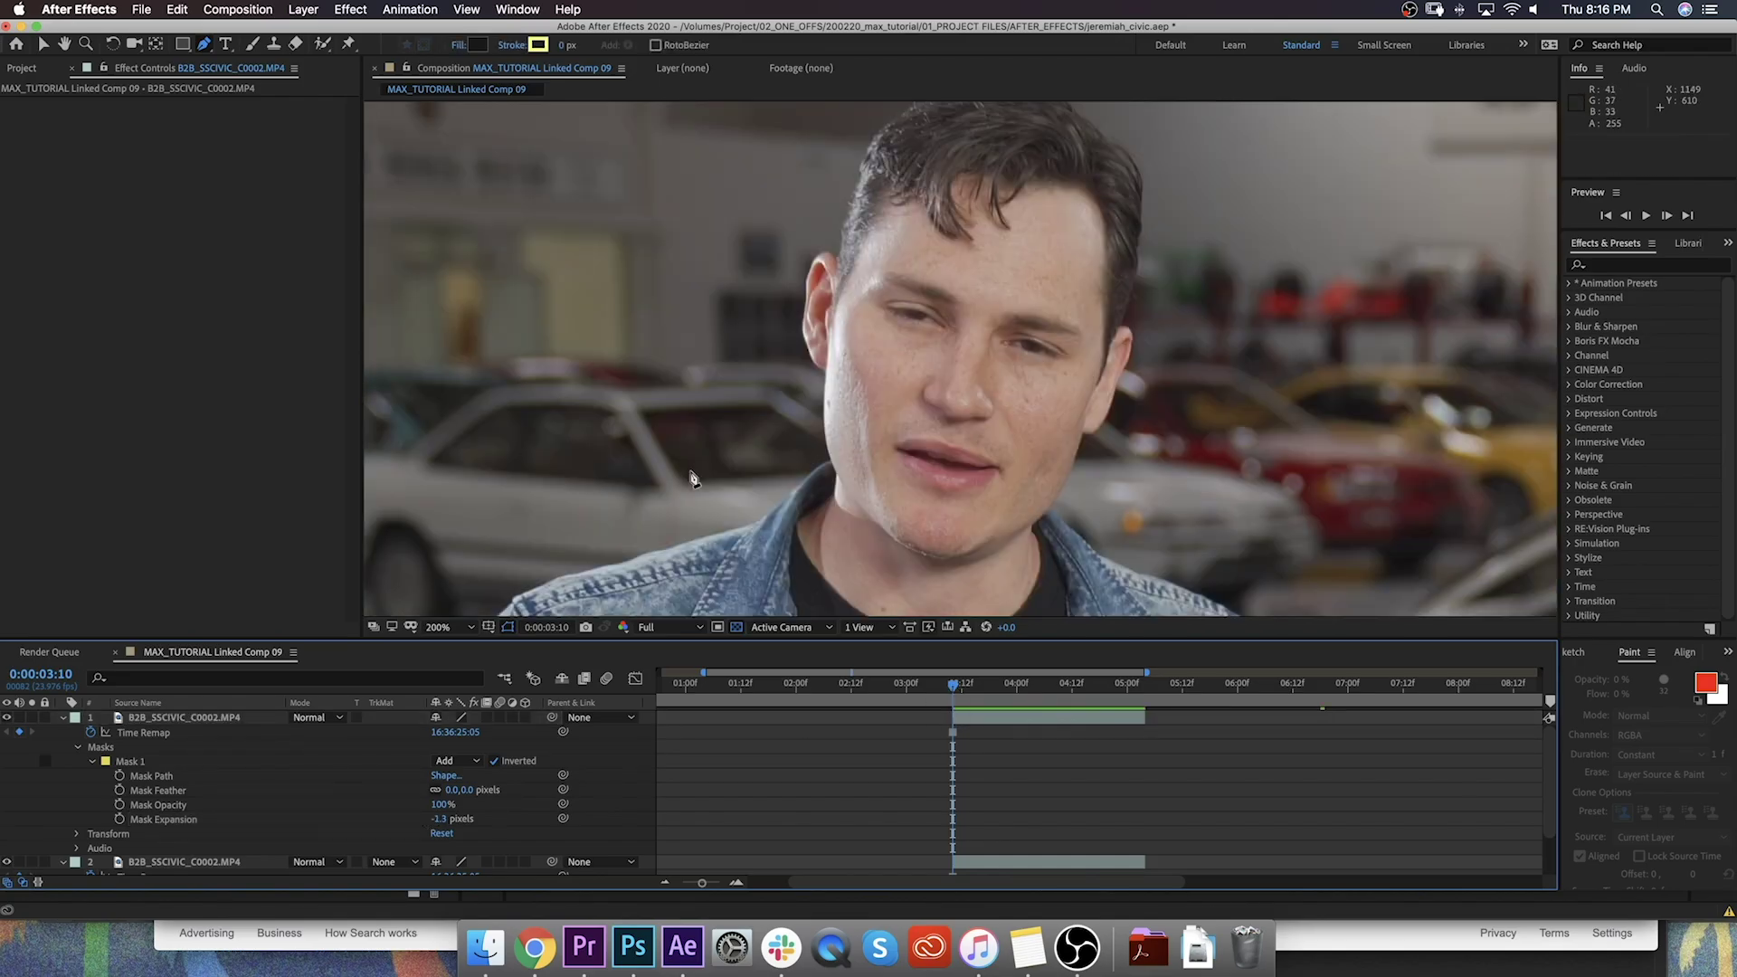
key("comma")
key("period")
Step: Apply Liquify to the top layer and warp the lips to reshape the mouth
left_click(1634, 264)
type("liquify")
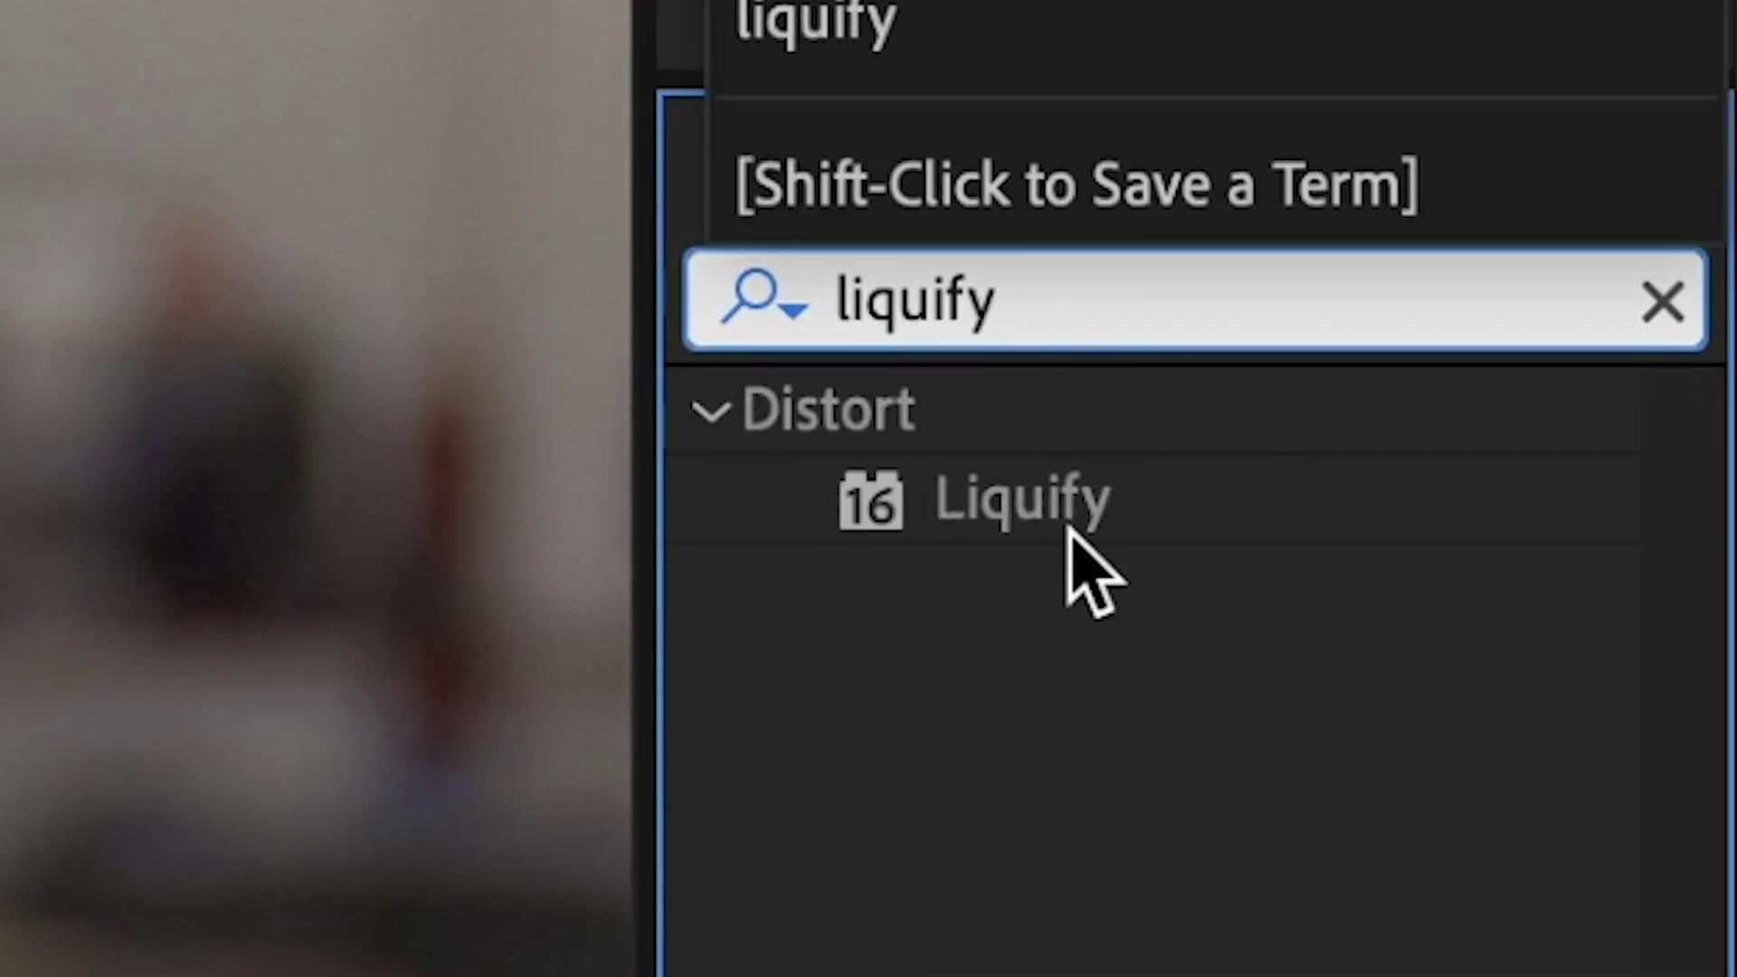
mouse_move(1069, 529)
left_mouse_down()
mouse_move(1122, 638)
mouse_move(986, 719)
left_mouse_up()
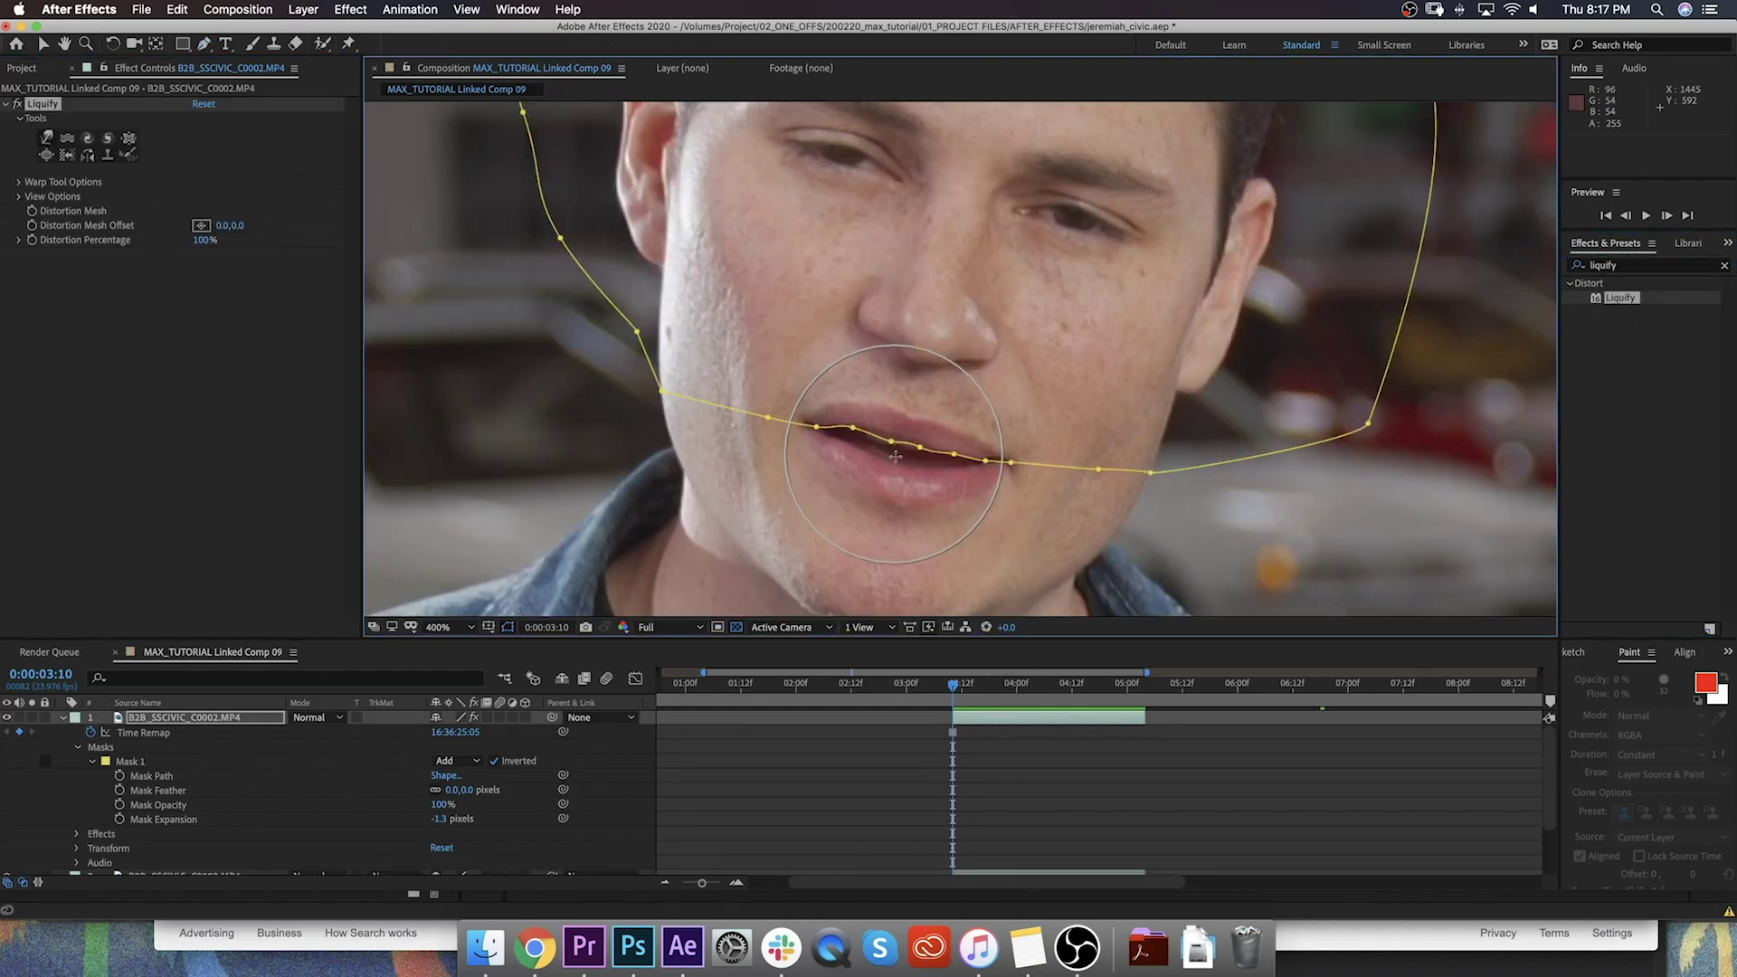
mouse_move(940, 480)
left_mouse_down()
mouse_move(822, 431)
mouse_move(721, 519)
mouse_move(691, 456)
mouse_move(899, 527)
left_mouse_up()
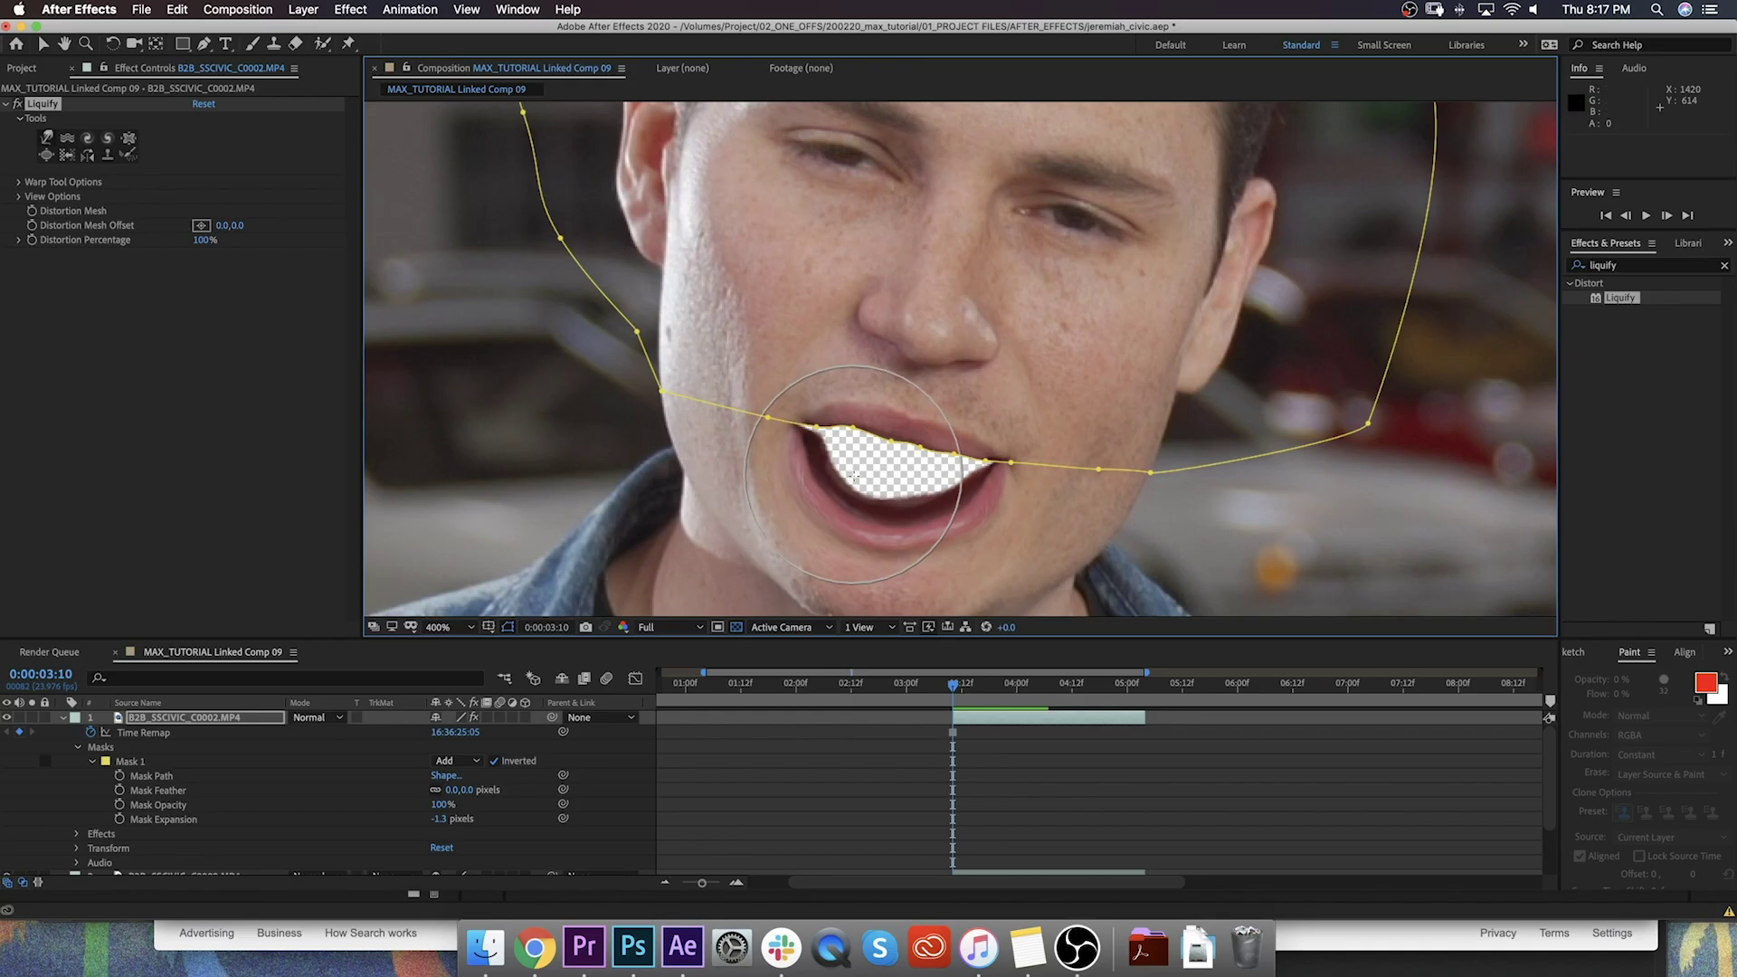
Step: Apply Liquify to layer 2, push the mouth's cut-out edge, and set the warp brush size to 97
scroll(1067, 814, "down", 2)
left_click(1068, 847)
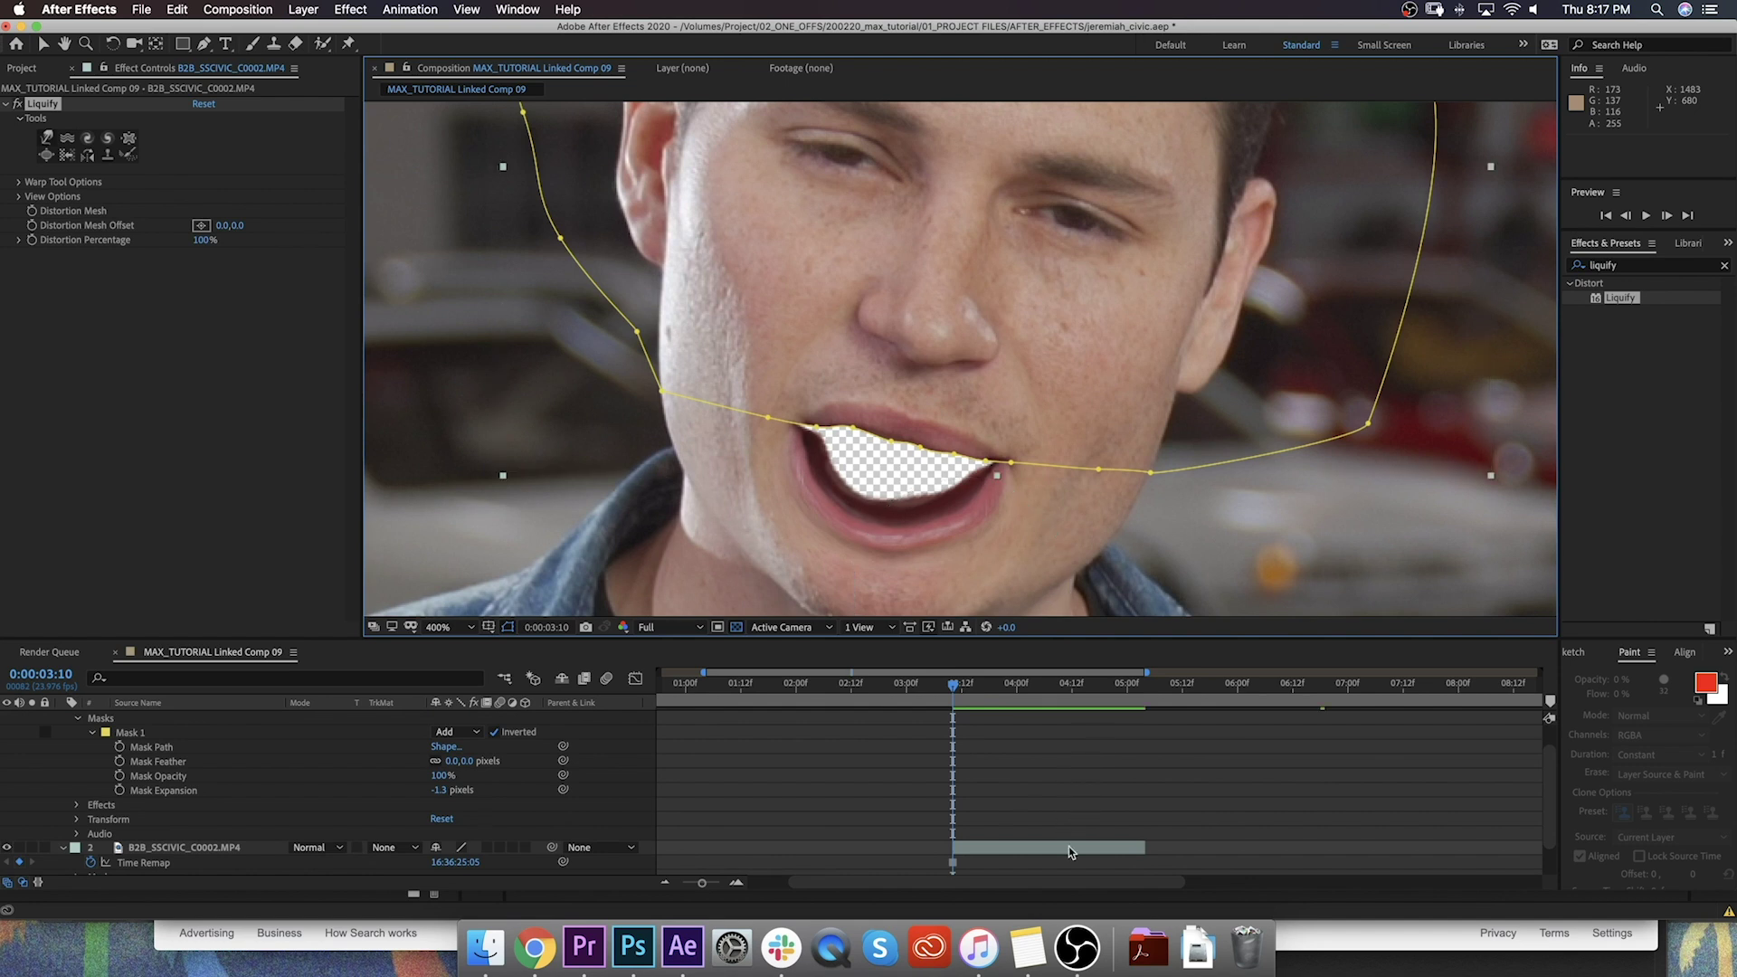
left_click(1068, 848)
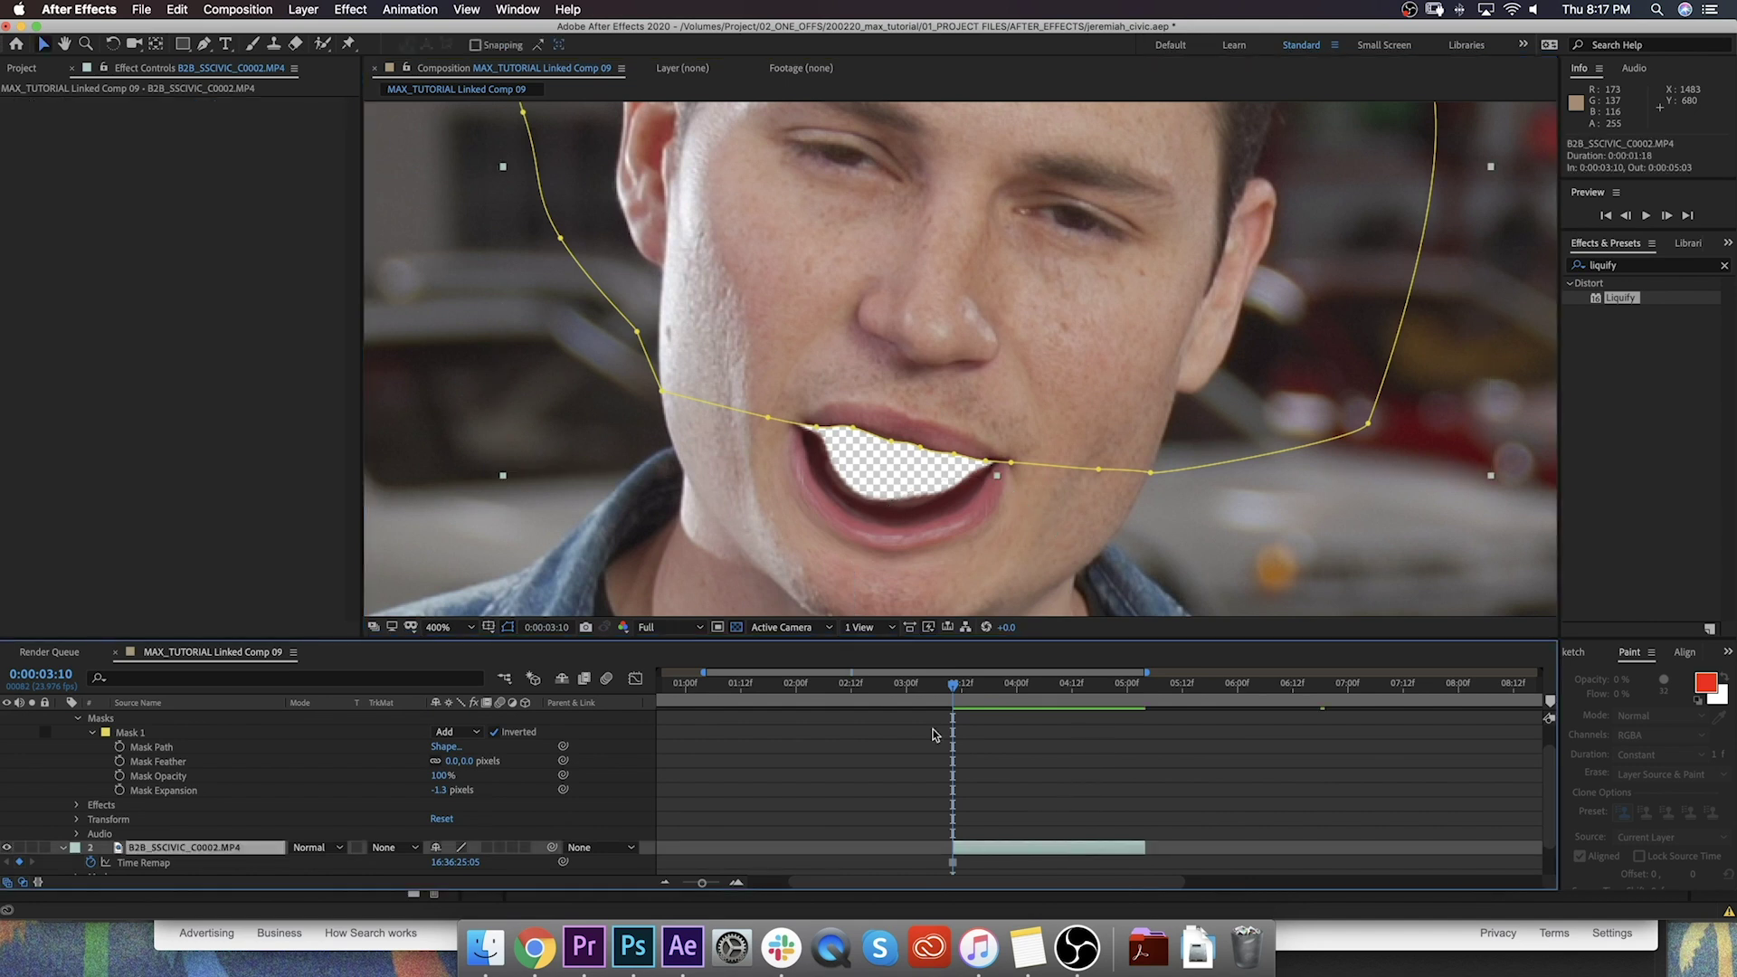
double_click(1619, 298)
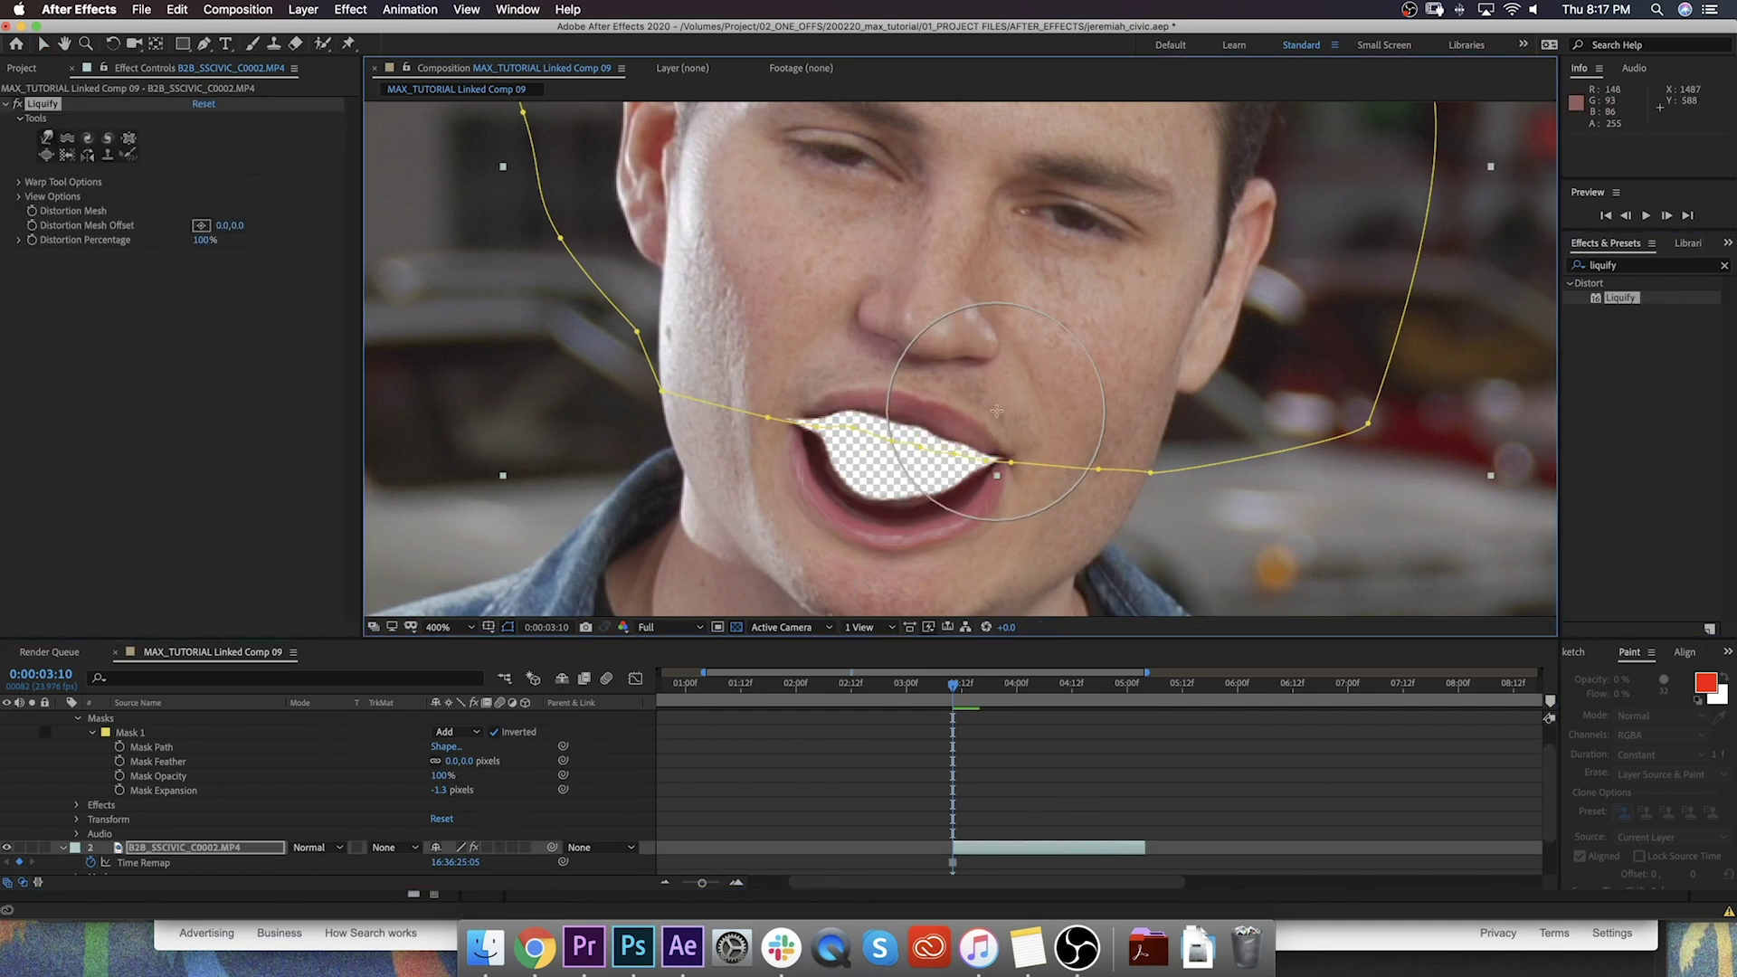
mouse_move(996, 411)
left_mouse_down()
mouse_move(928, 419)
mouse_move(939, 395)
mouse_move(895, 425)
left_mouse_up()
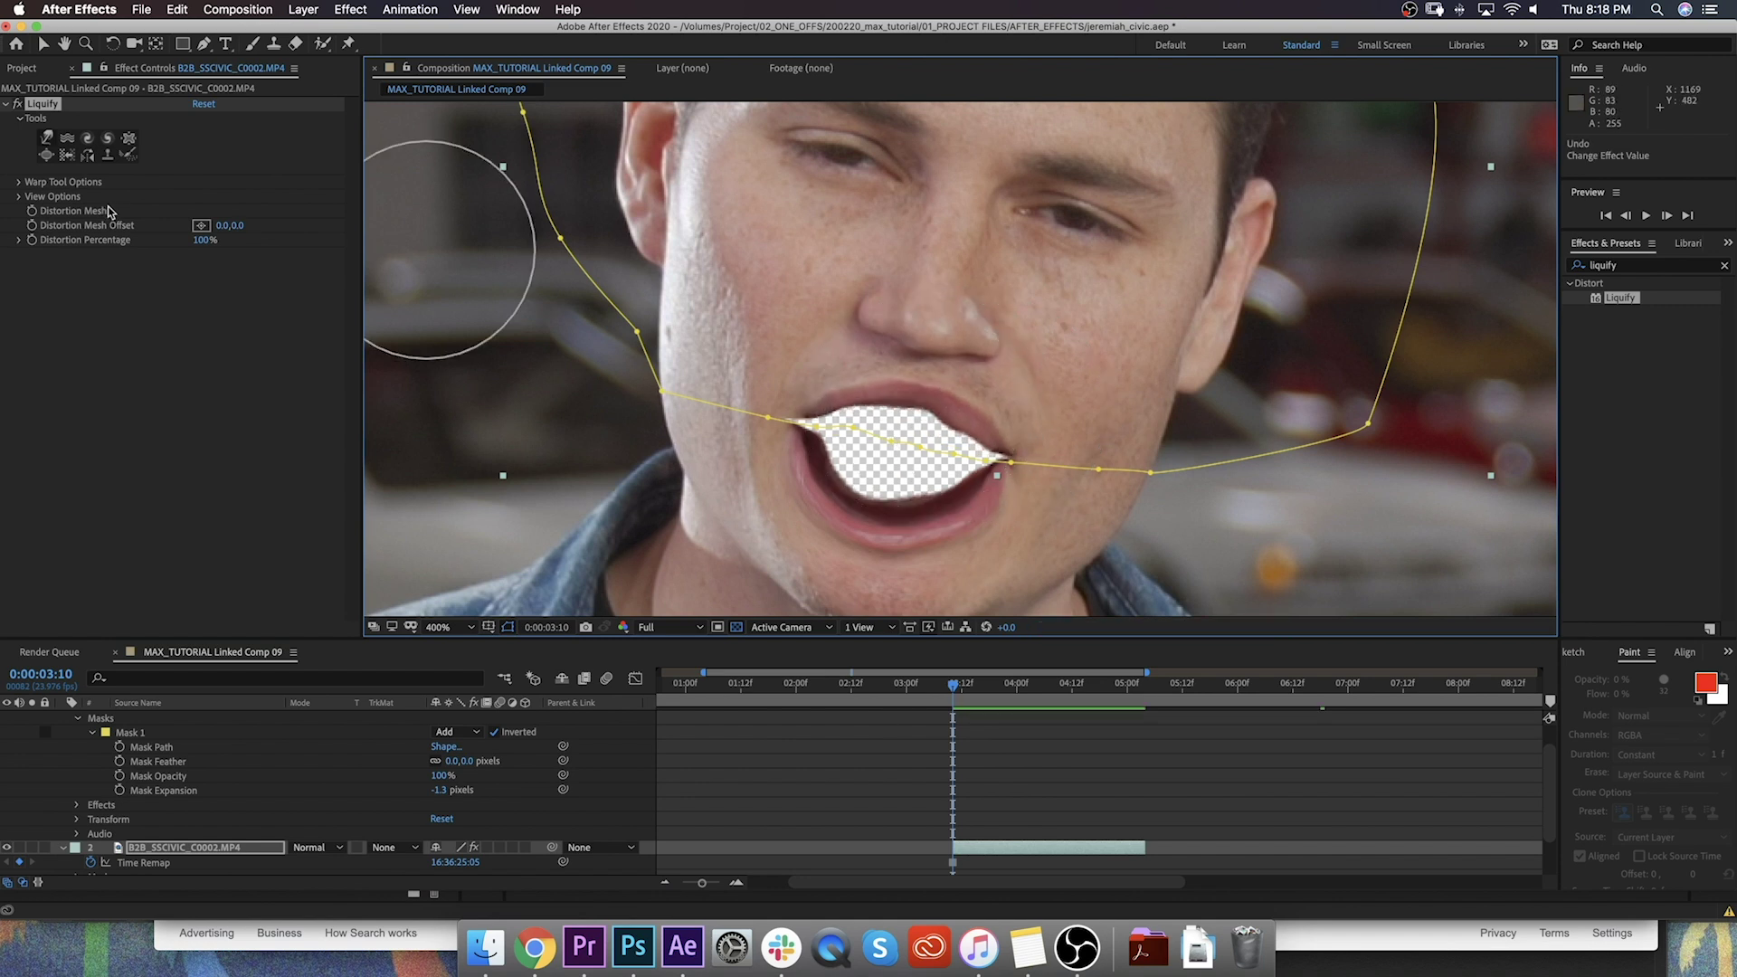
left_click(18, 182)
left_click(34, 197)
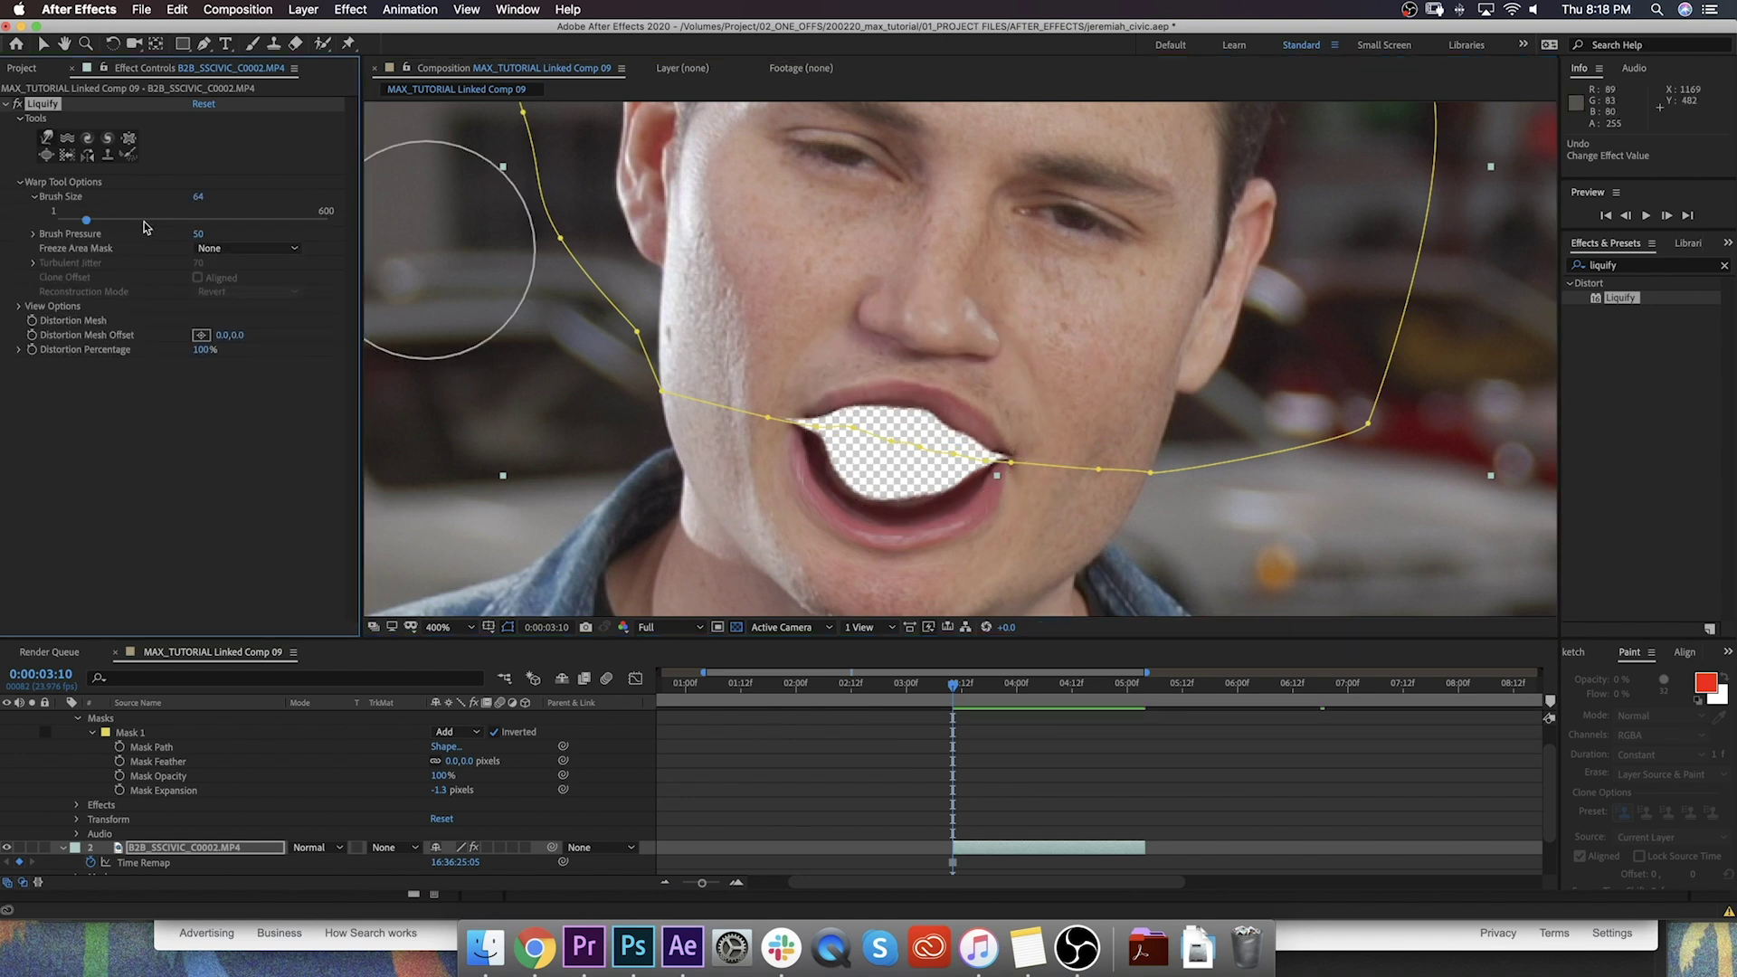
left_click(101, 220)
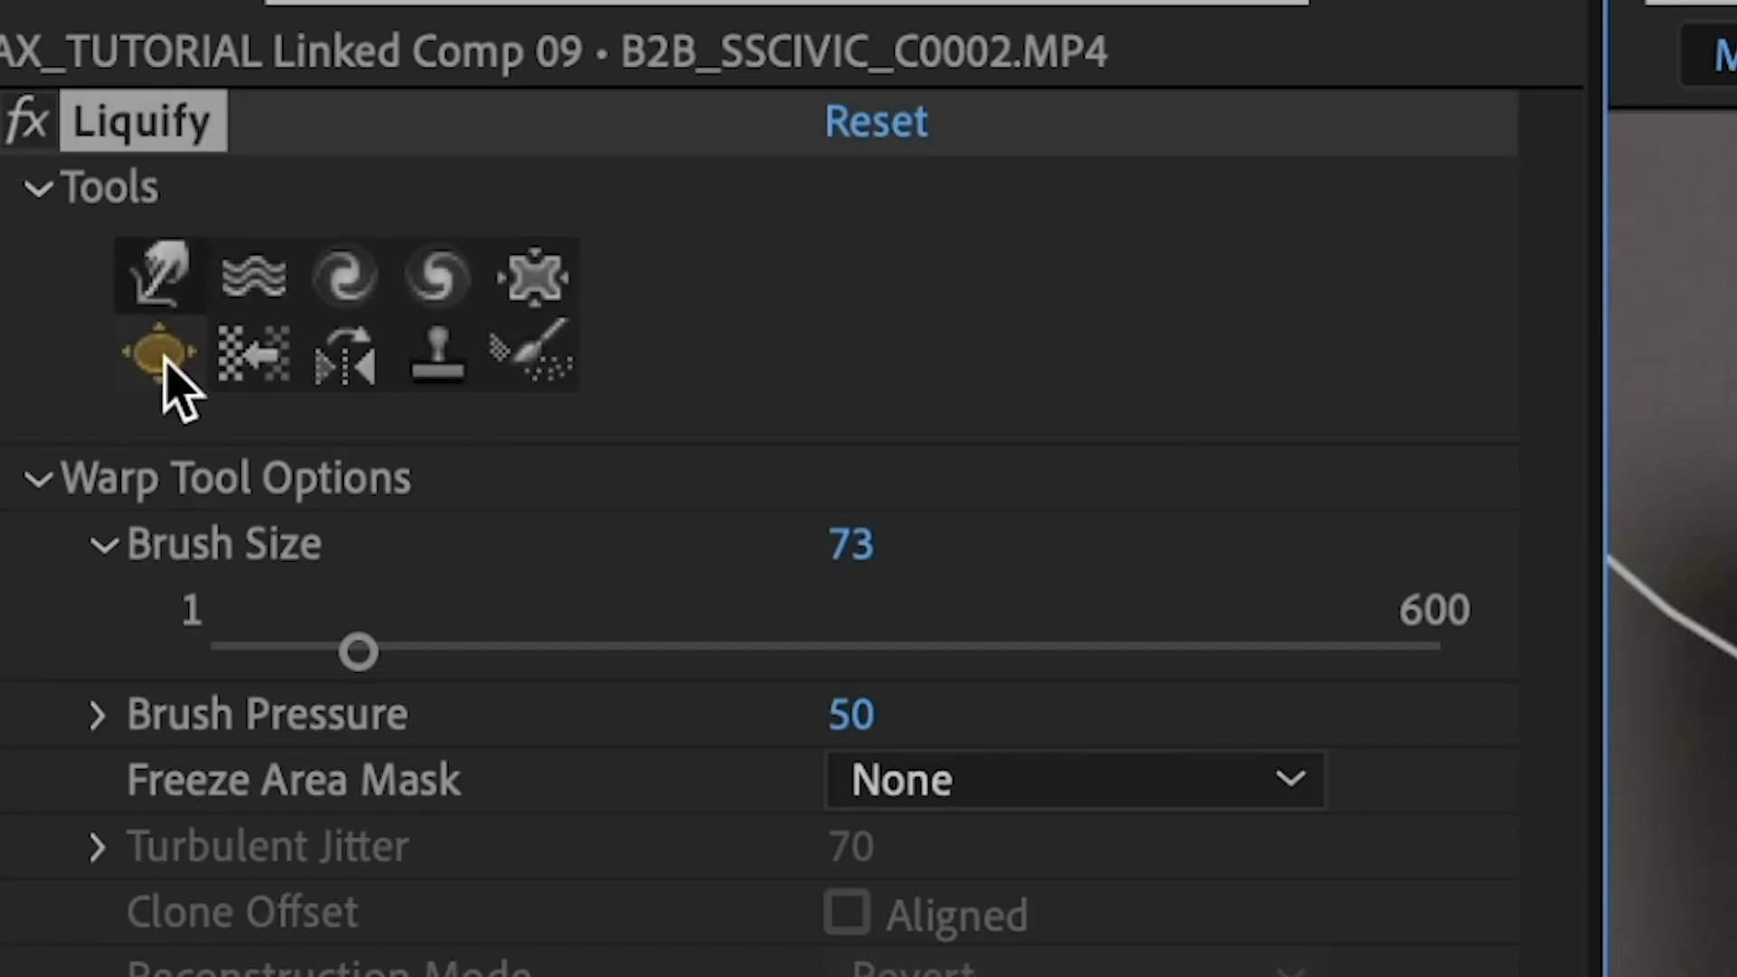
Step: Switch Liquify to the Bloat tool and enlarge the left and right eyes
left_click(160, 355)
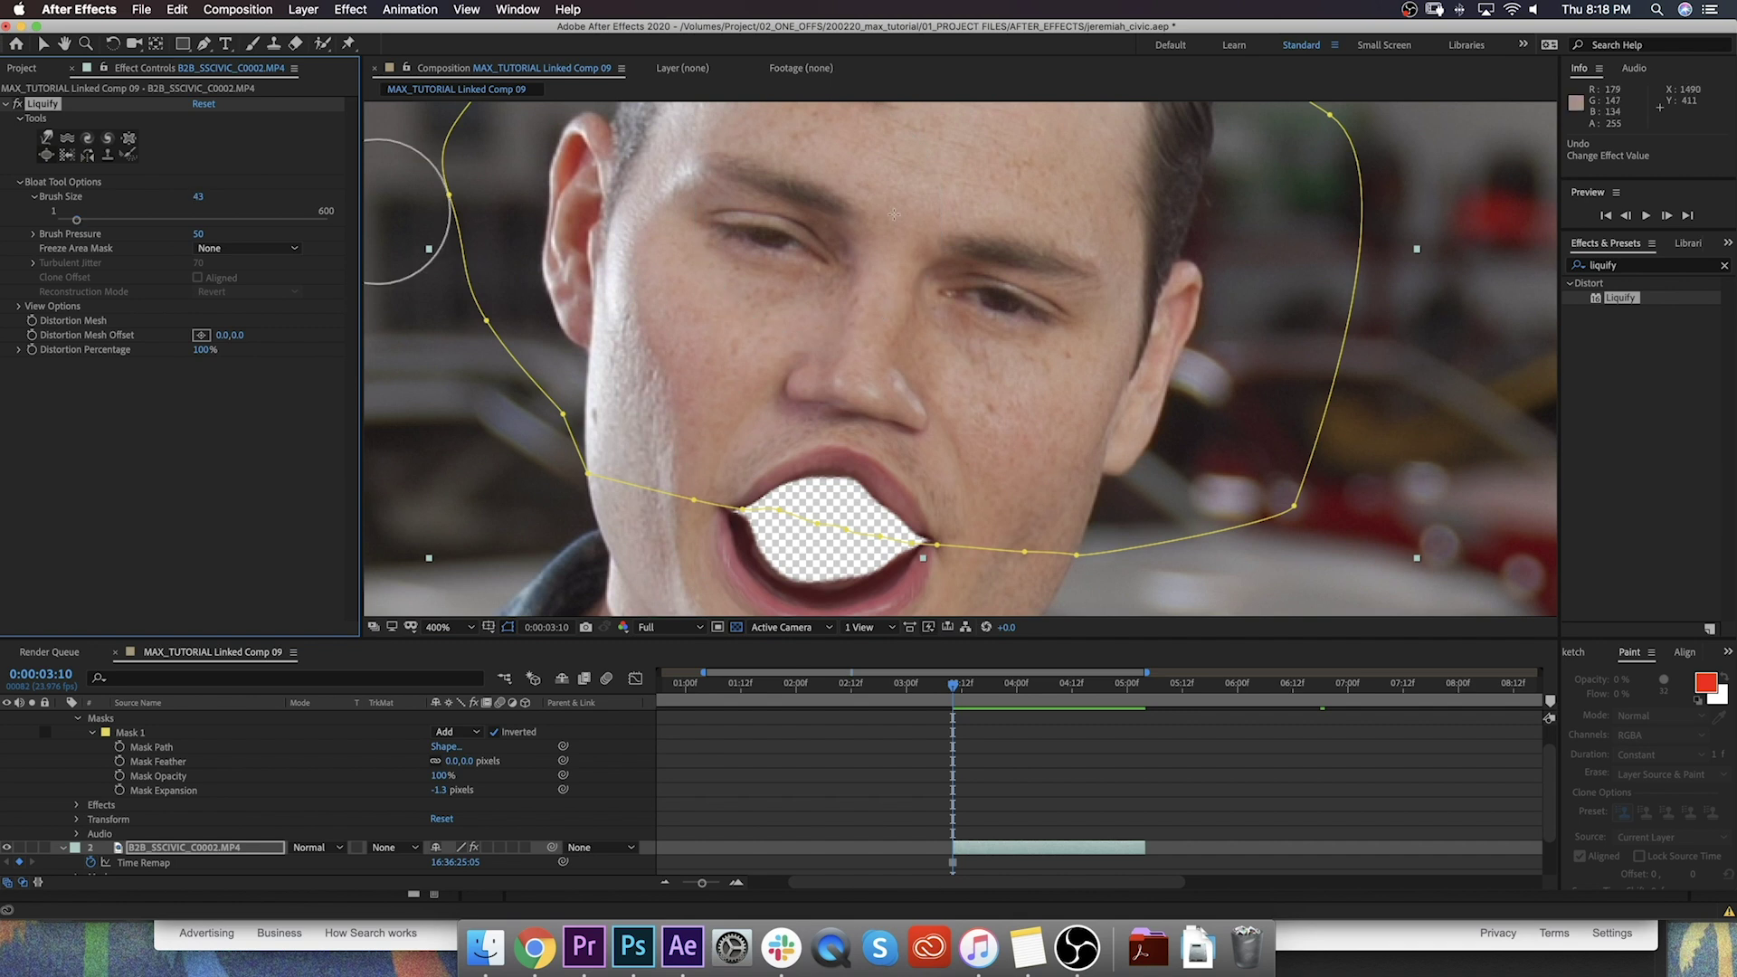
left_click(757, 233)
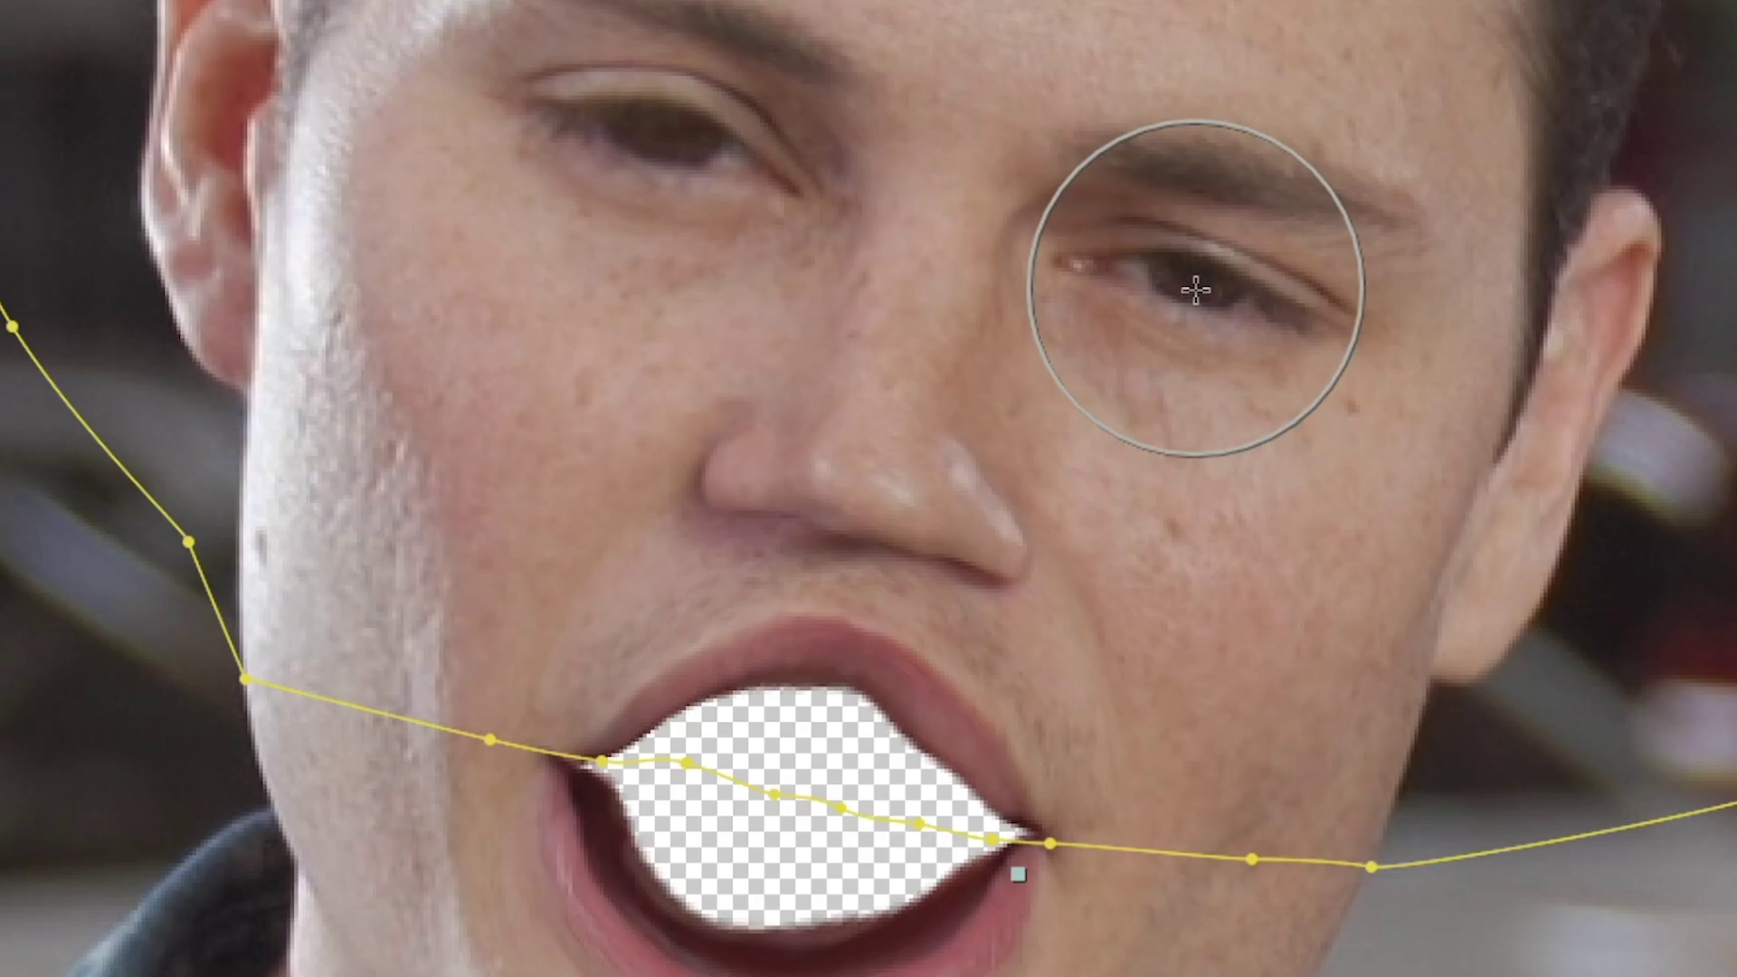
left_click(995, 308)
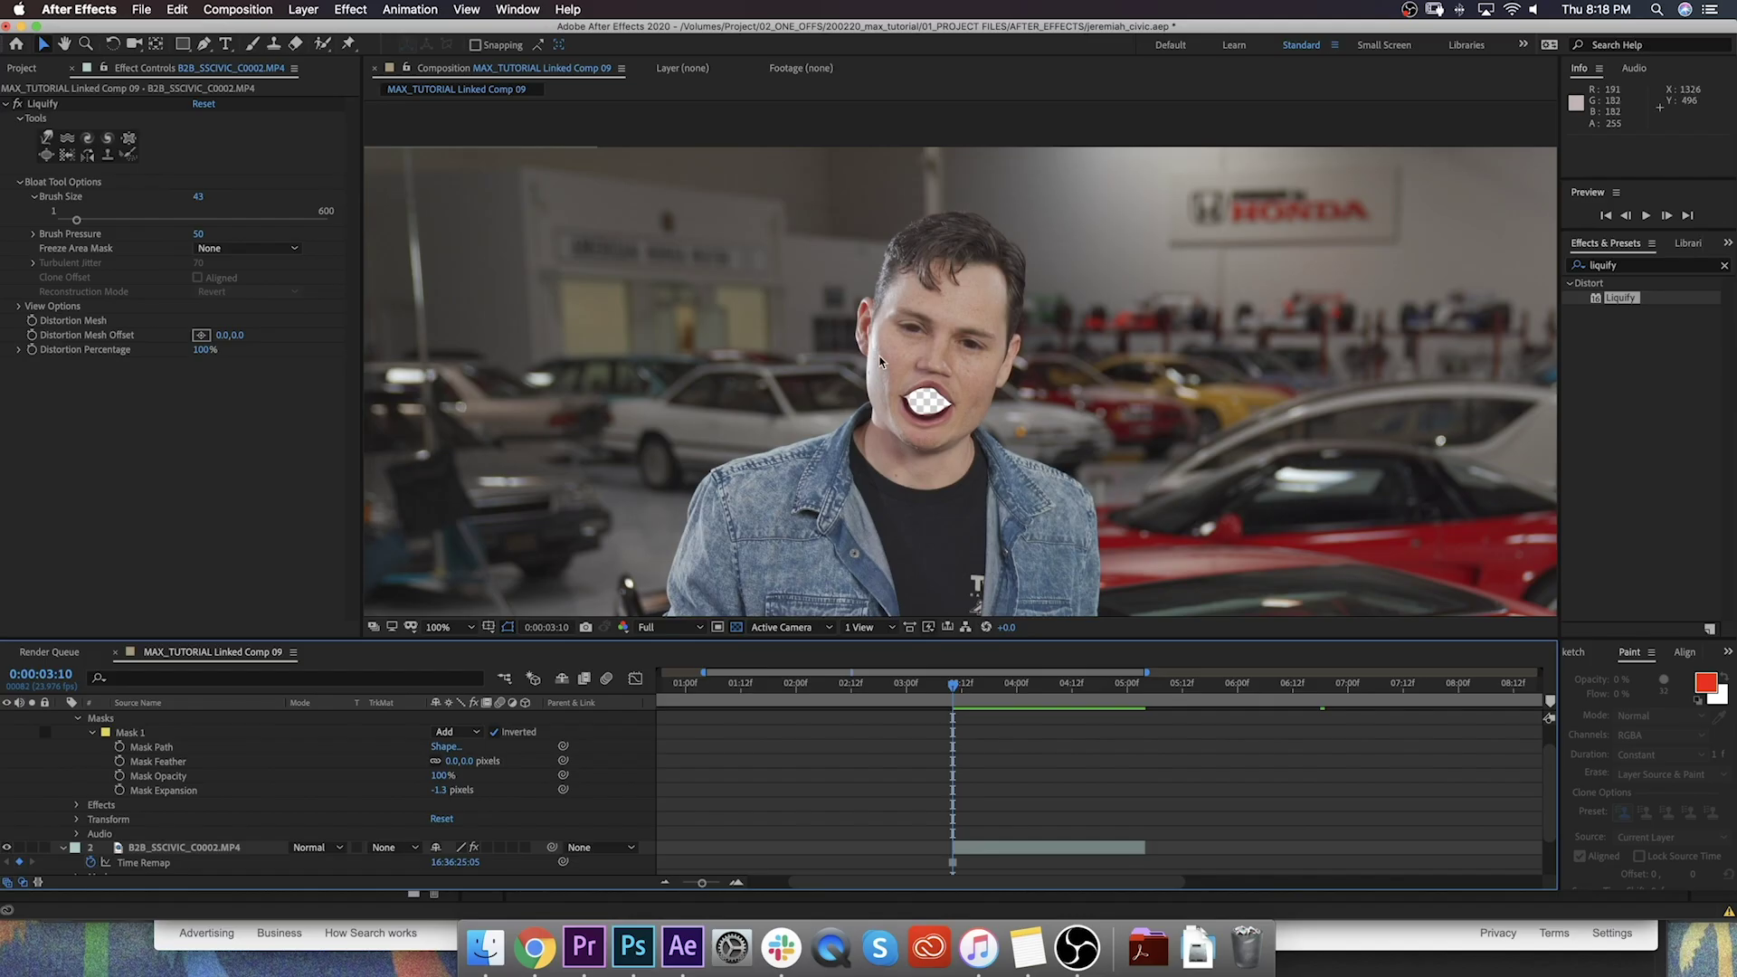
scroll(959, 737, "up", 1)
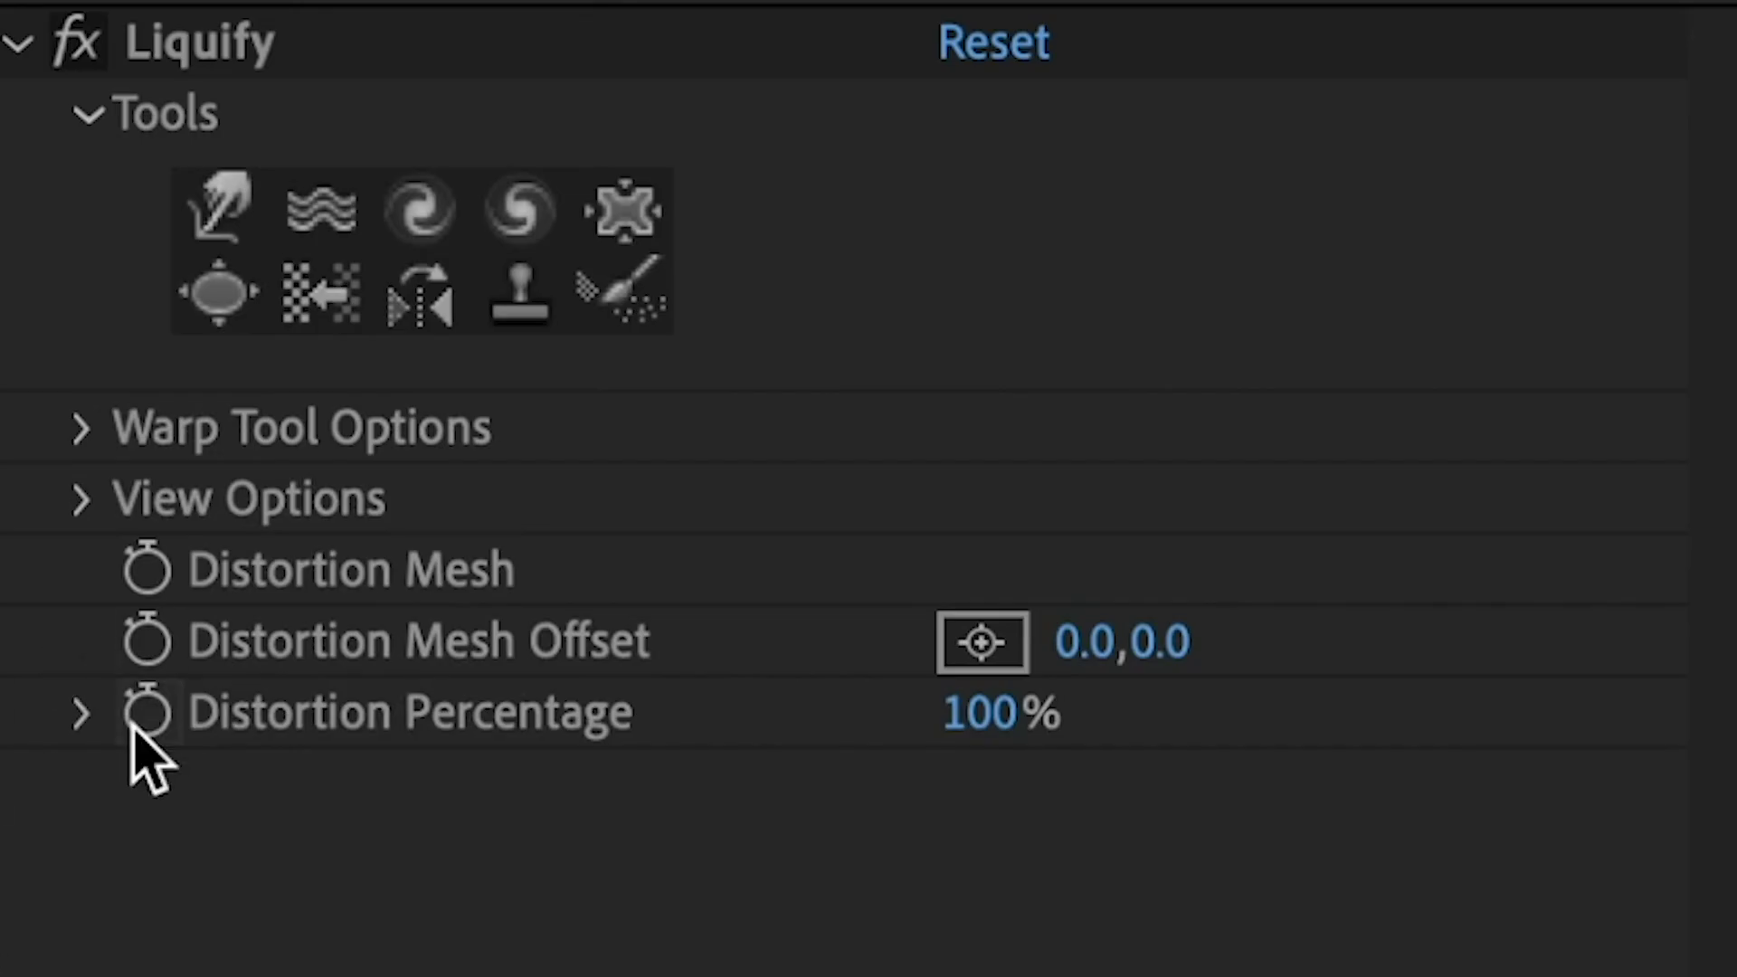
Step: Keyframe Liquify Distortion Percentage from 0% to 100% over time
left_click(30, 349)
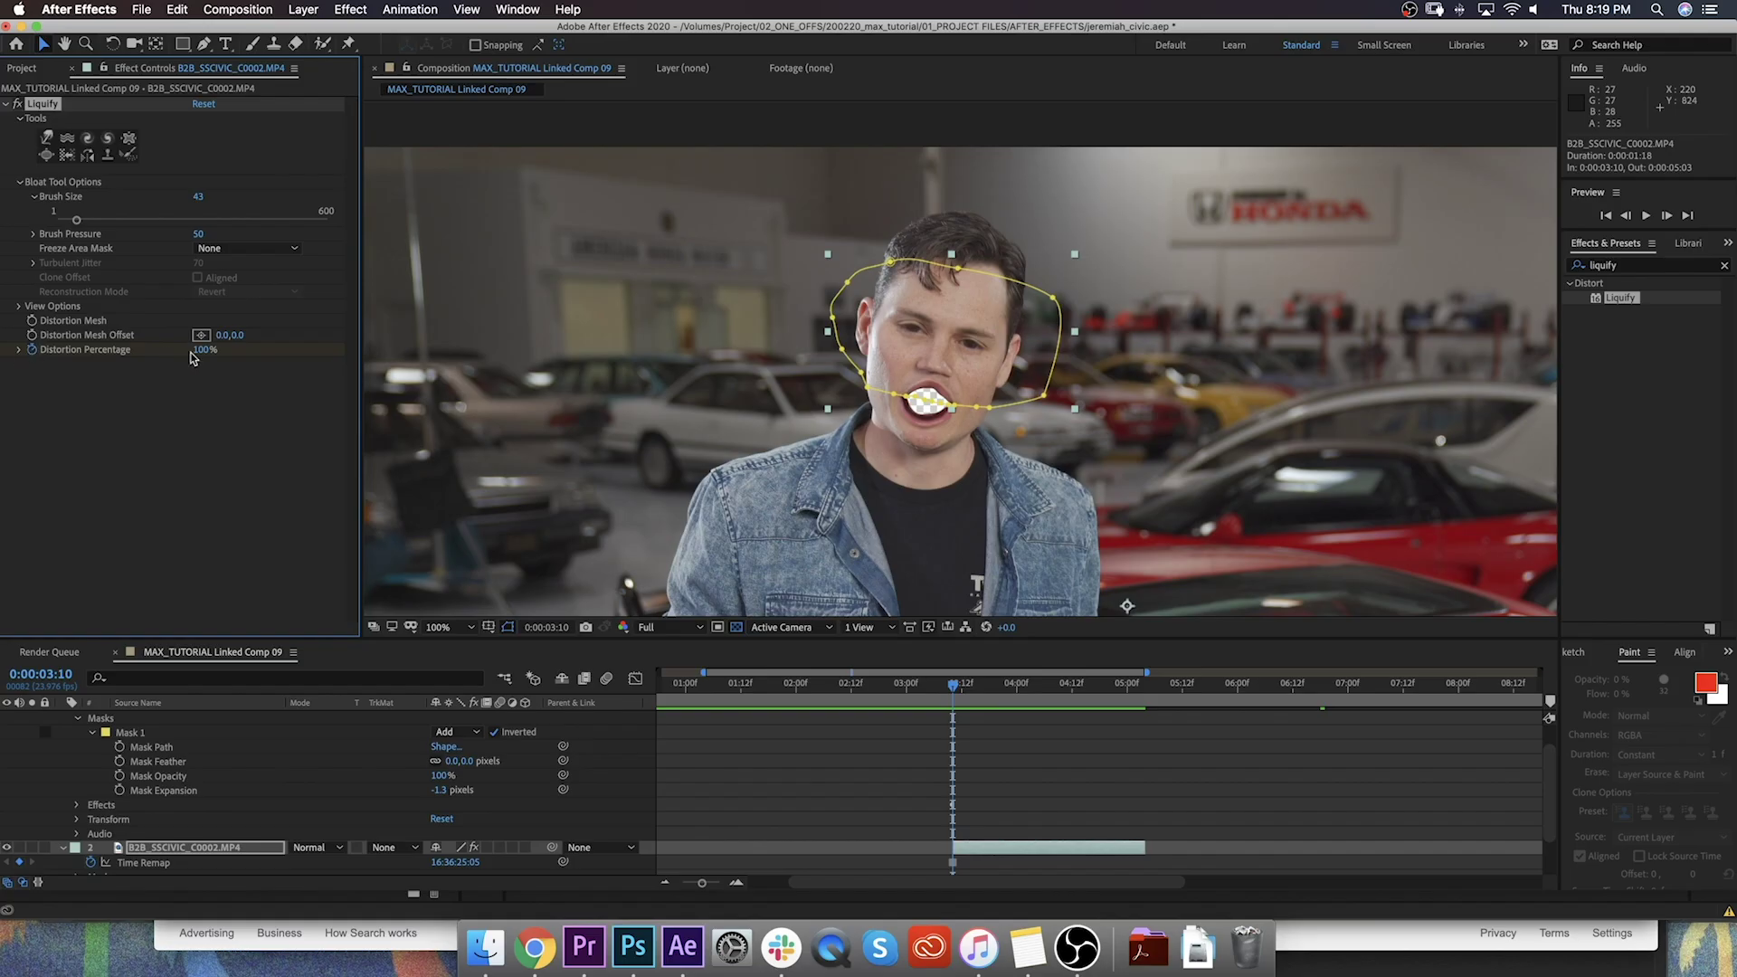
left_click(980, 712)
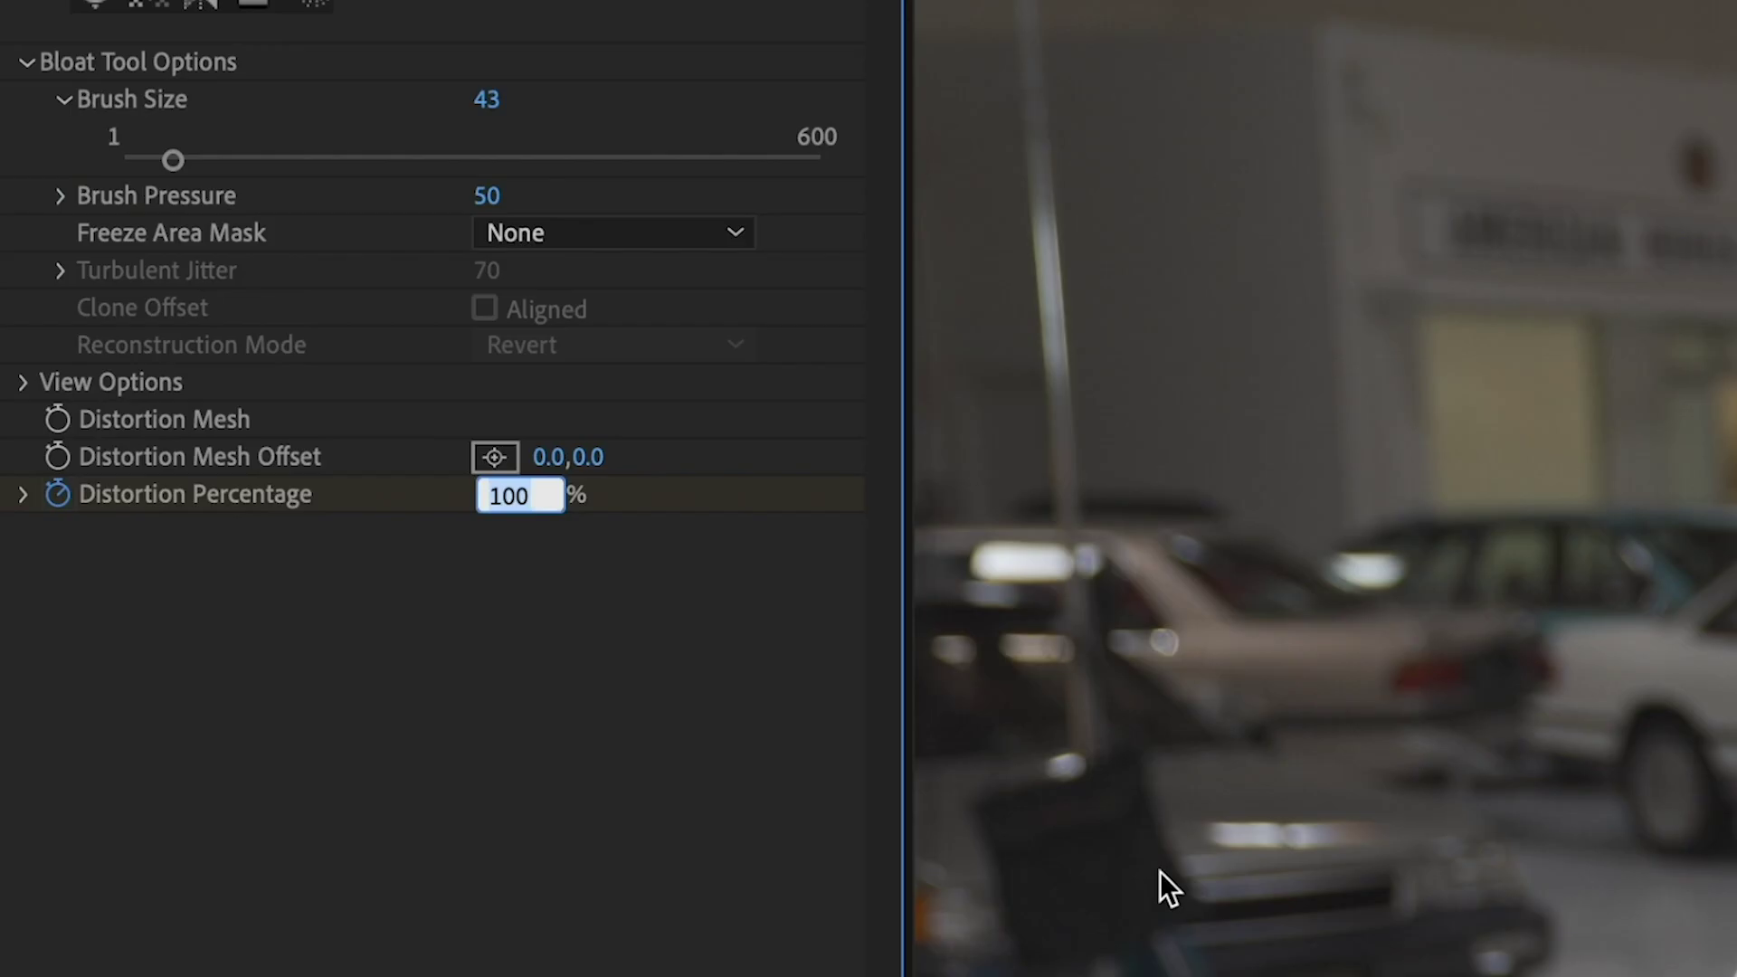
type("0")
key("Return")
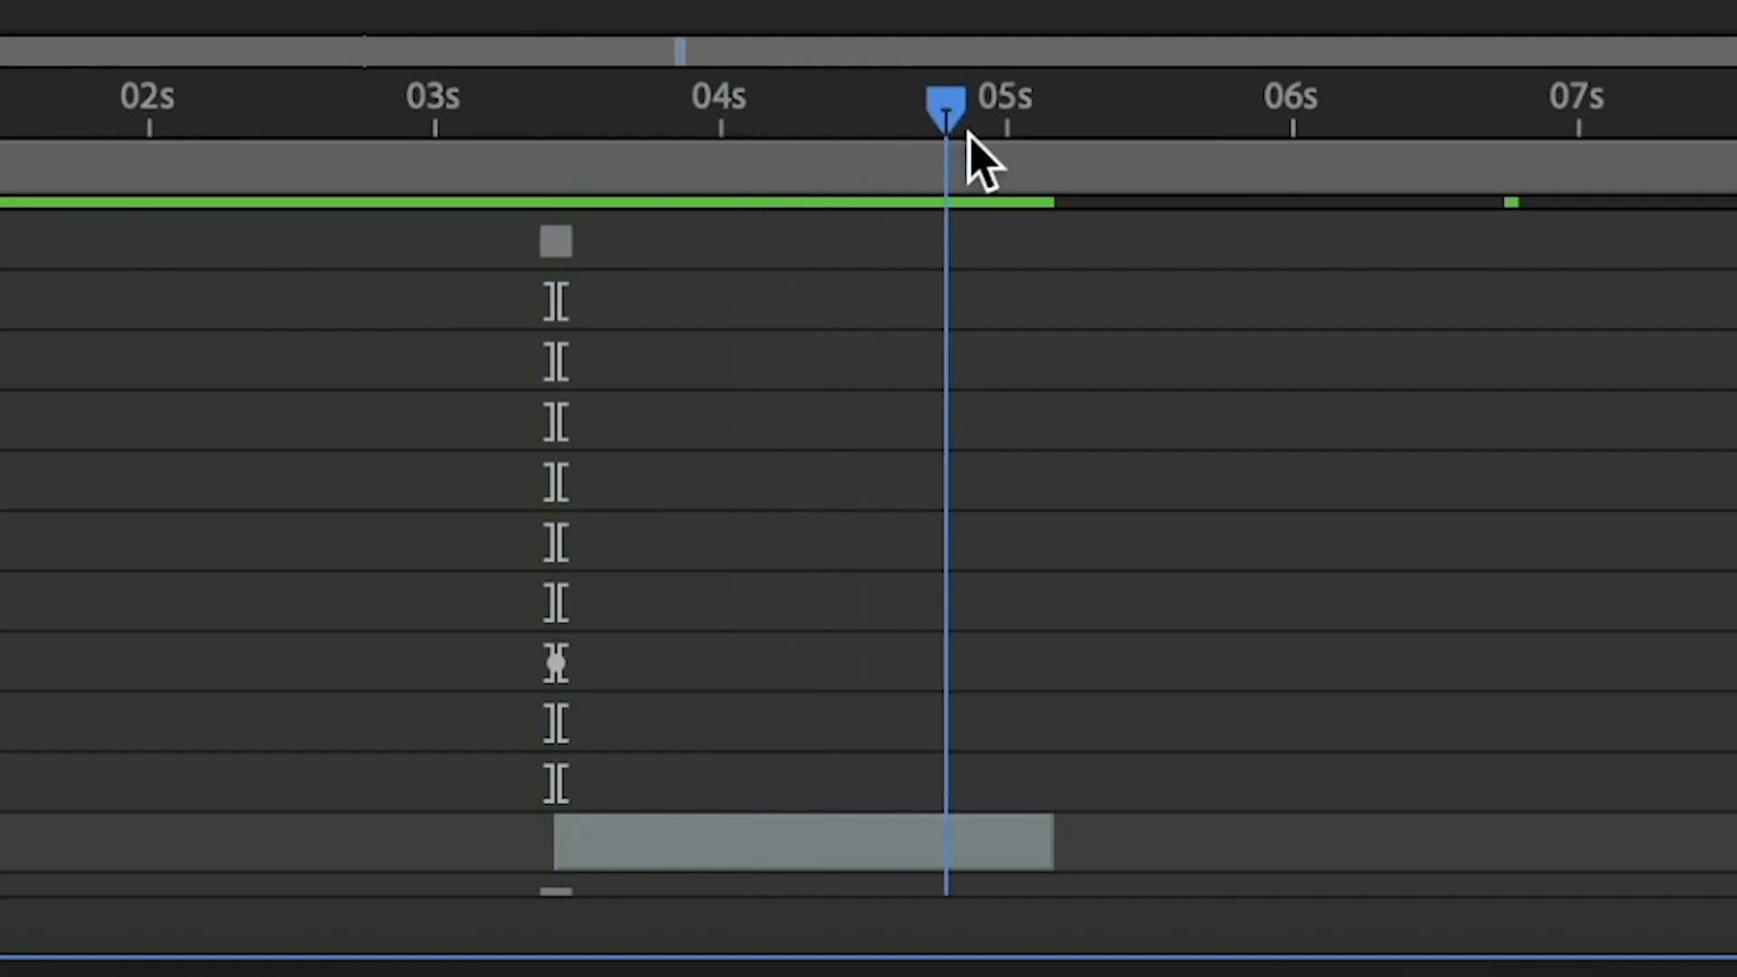
left_click_drag(969, 134, 1042, 146)
left_click(810, 624)
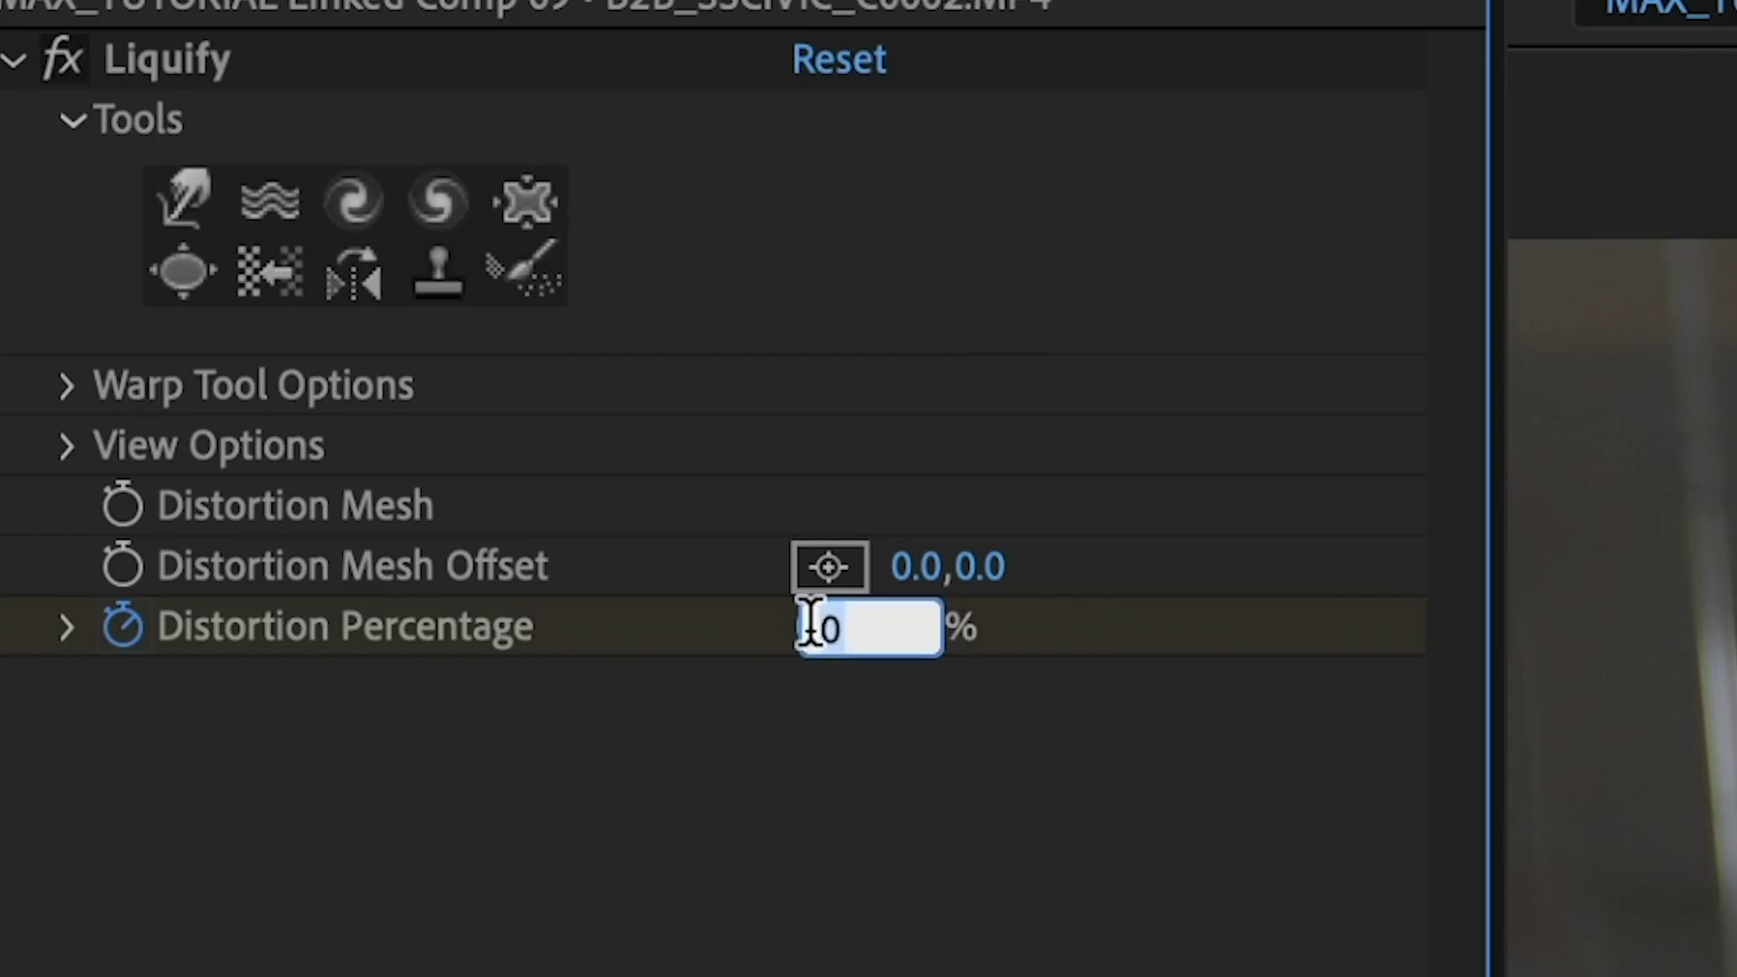
type("100")
key("Return")
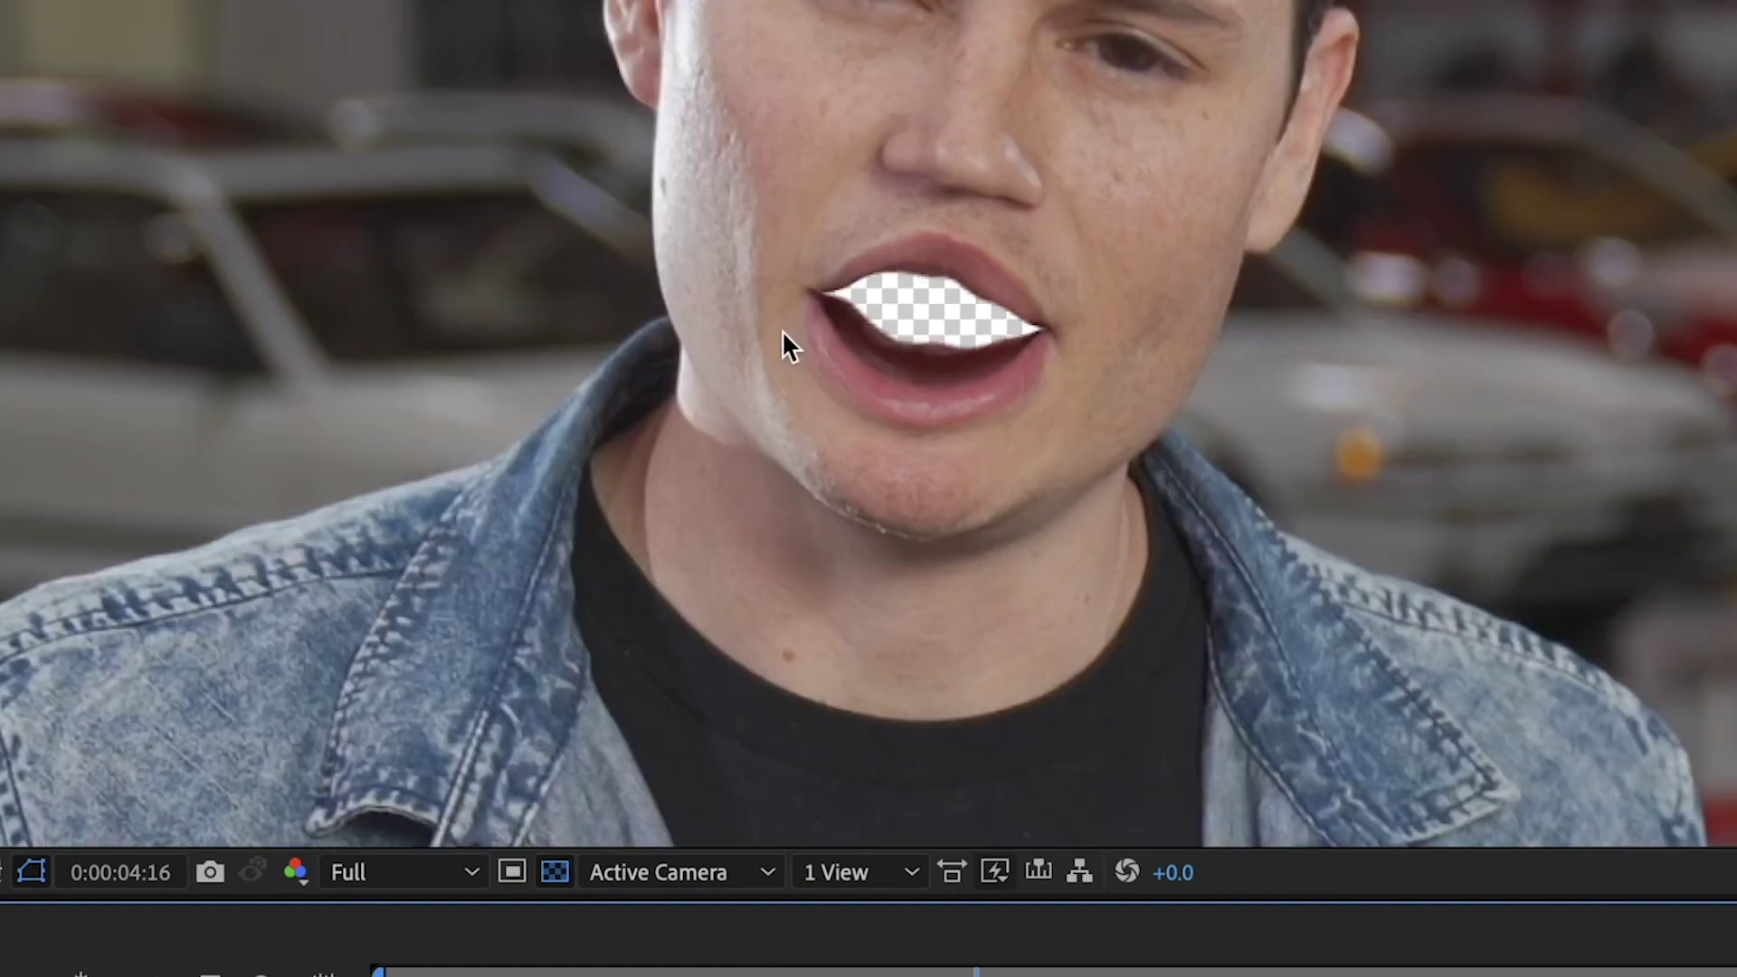
Step: Draw a rectangle shape over the mouth beneath both clips, filled with sampled dark red 4A1D21
key("period")
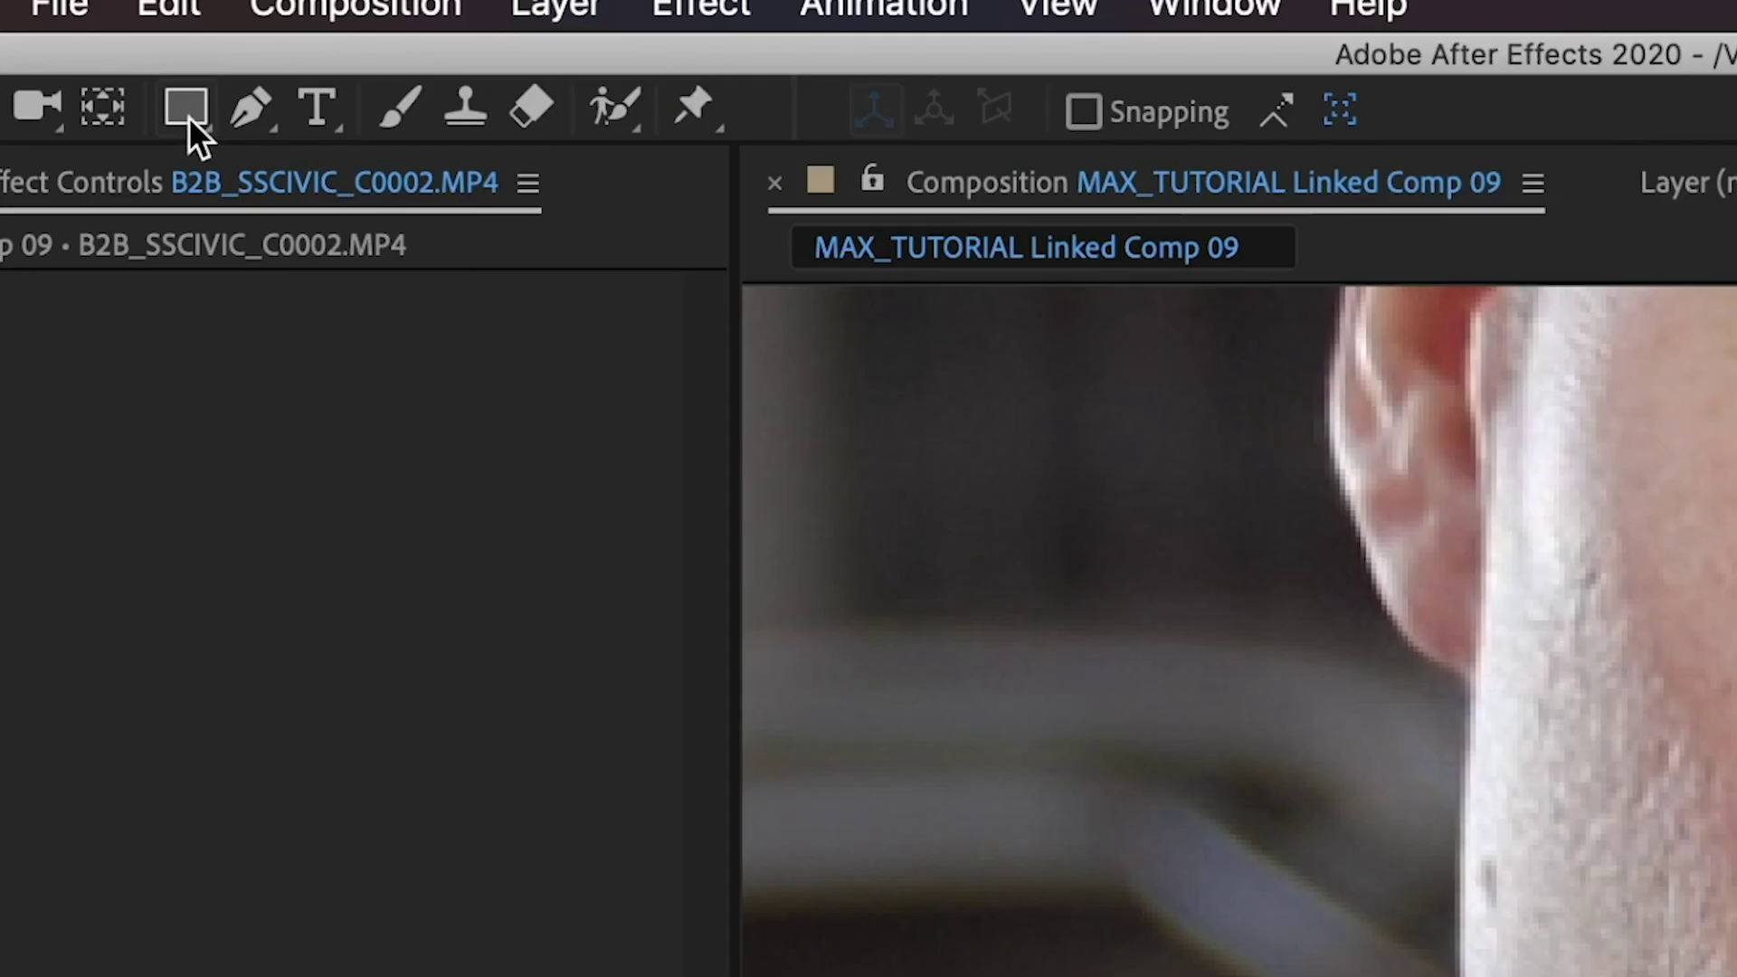
left_click(186, 116)
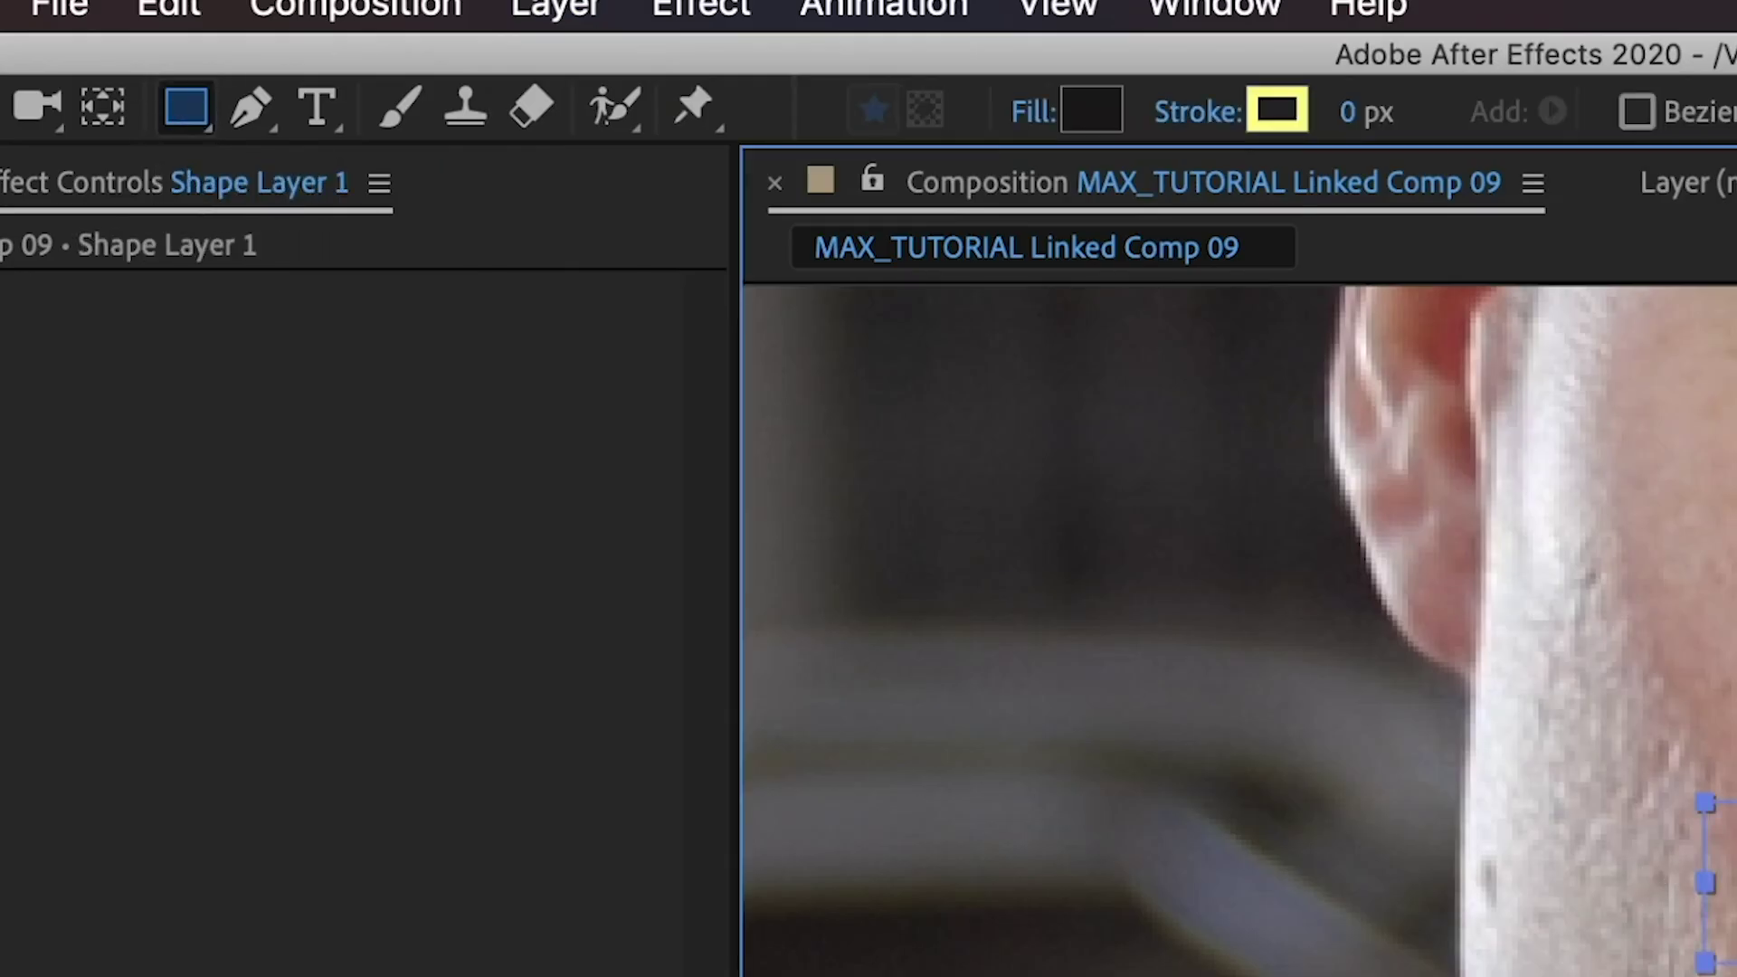
mouse_move(679, 271)
left_mouse_down()
mouse_move(828, 434)
mouse_move(968, 529)
left_mouse_up()
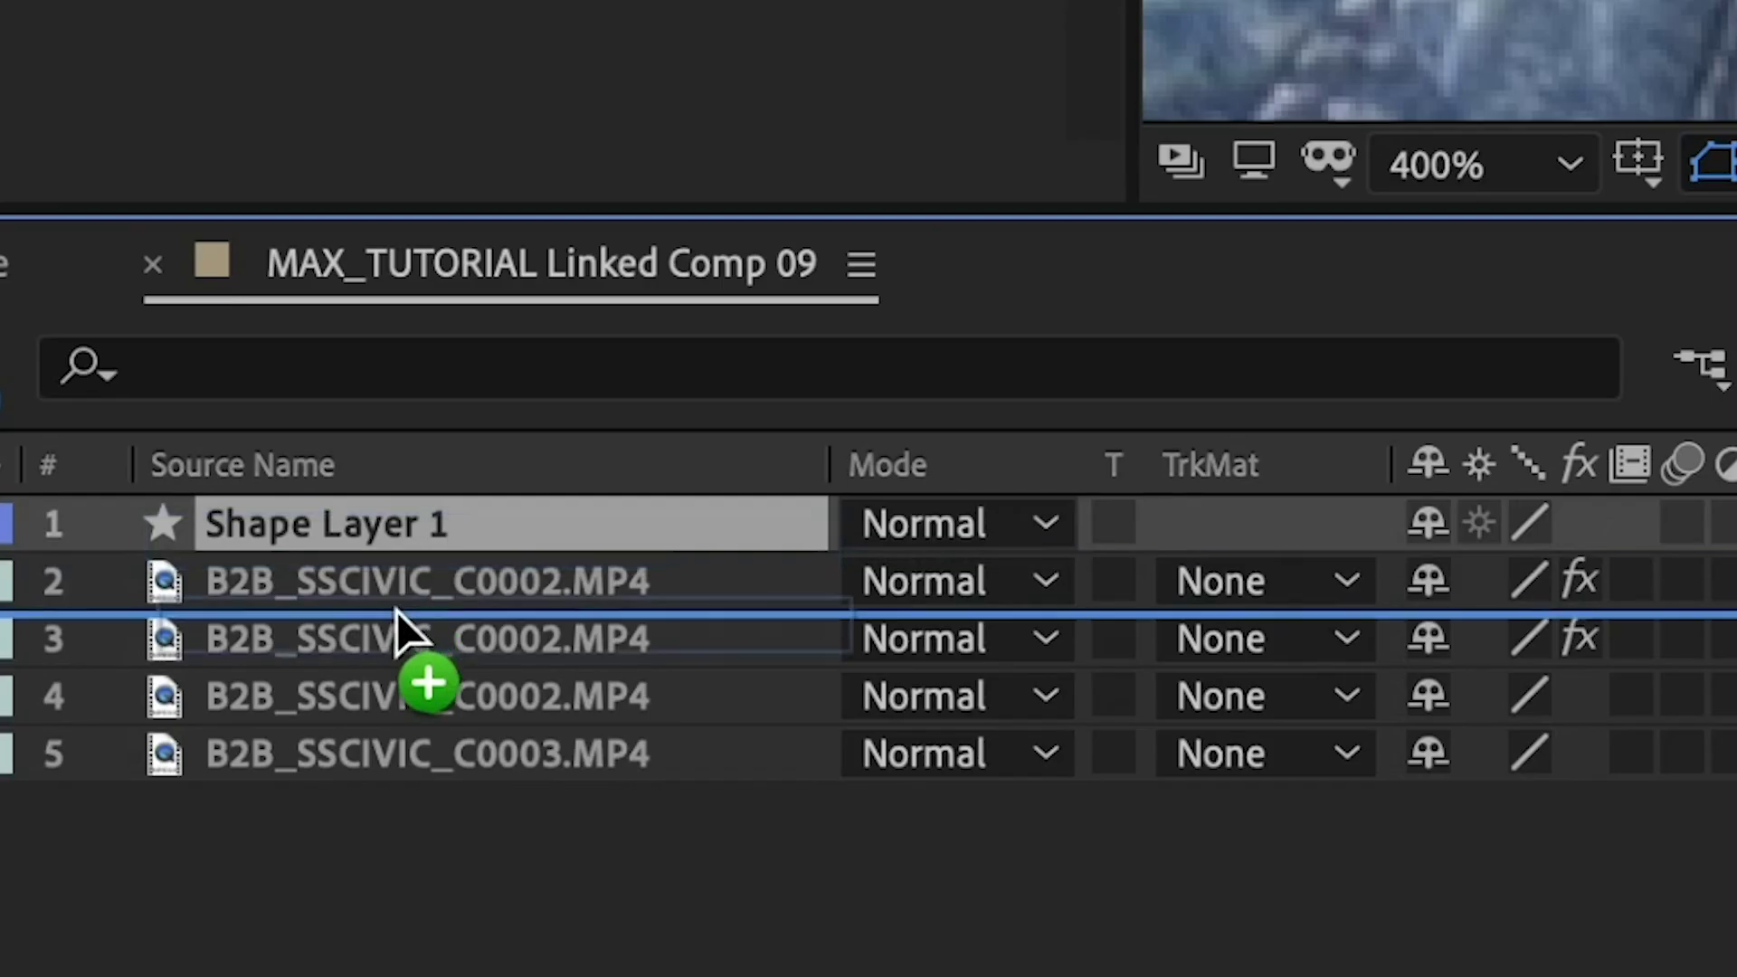
mouse_move(396, 611)
left_mouse_down()
mouse_move(407, 644)
mouse_move(470, 648)
left_mouse_up()
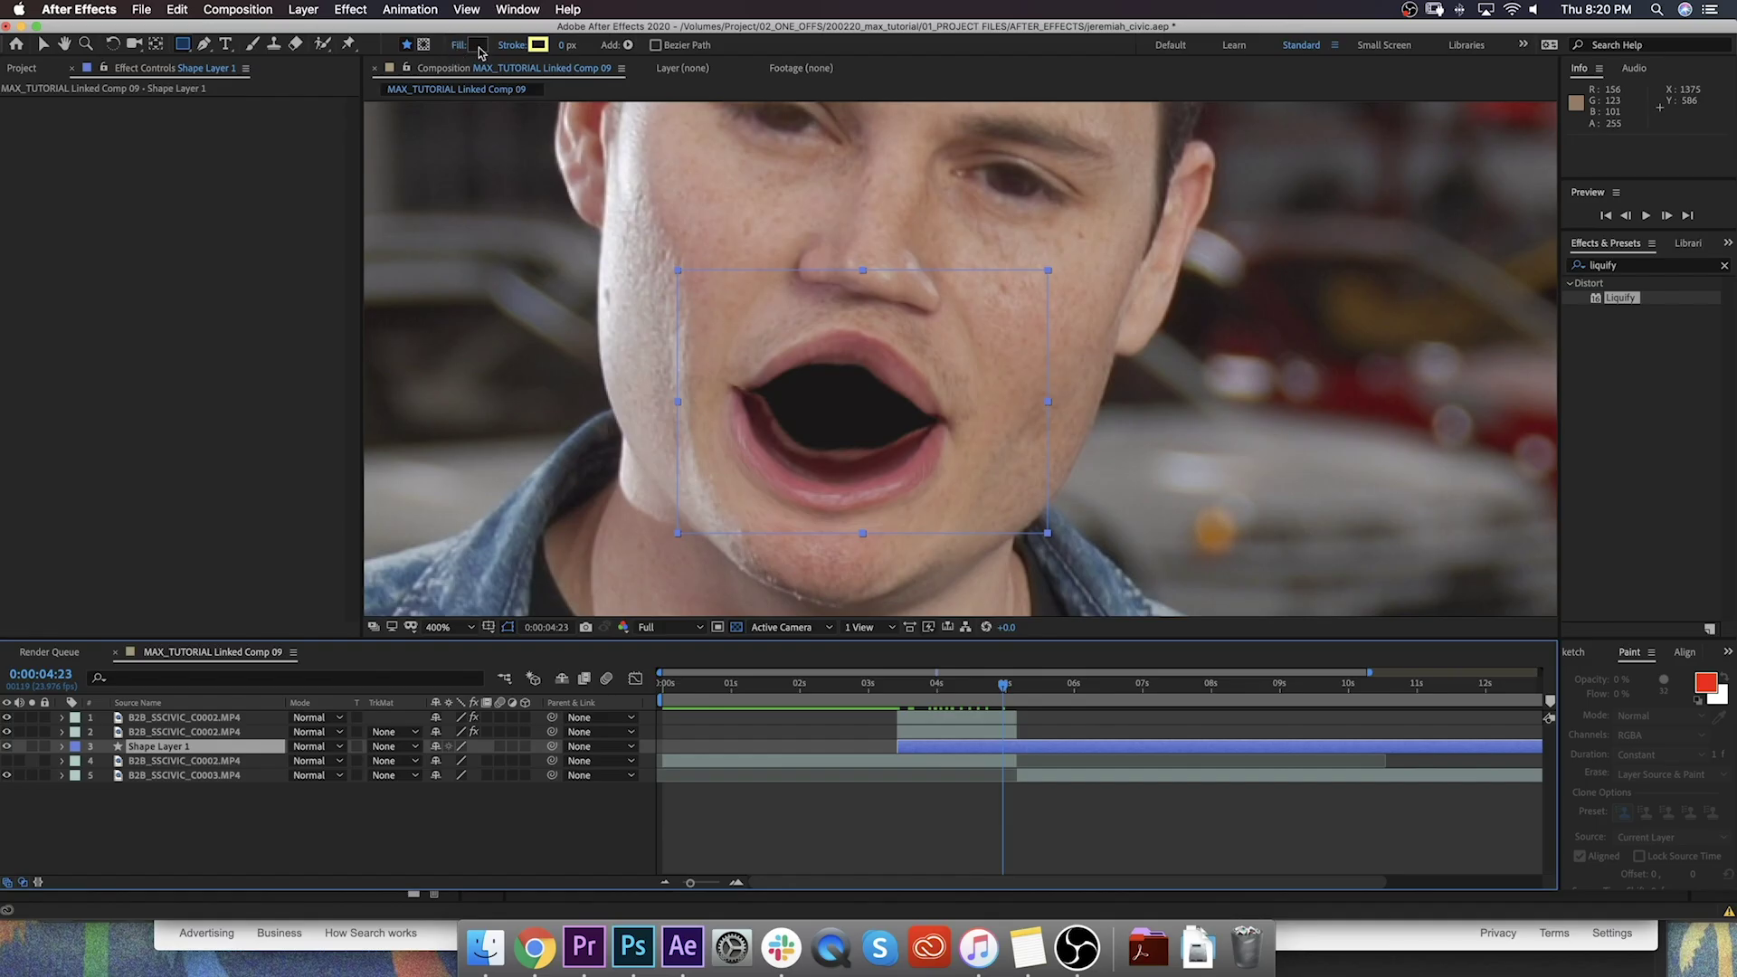
left_click(479, 47)
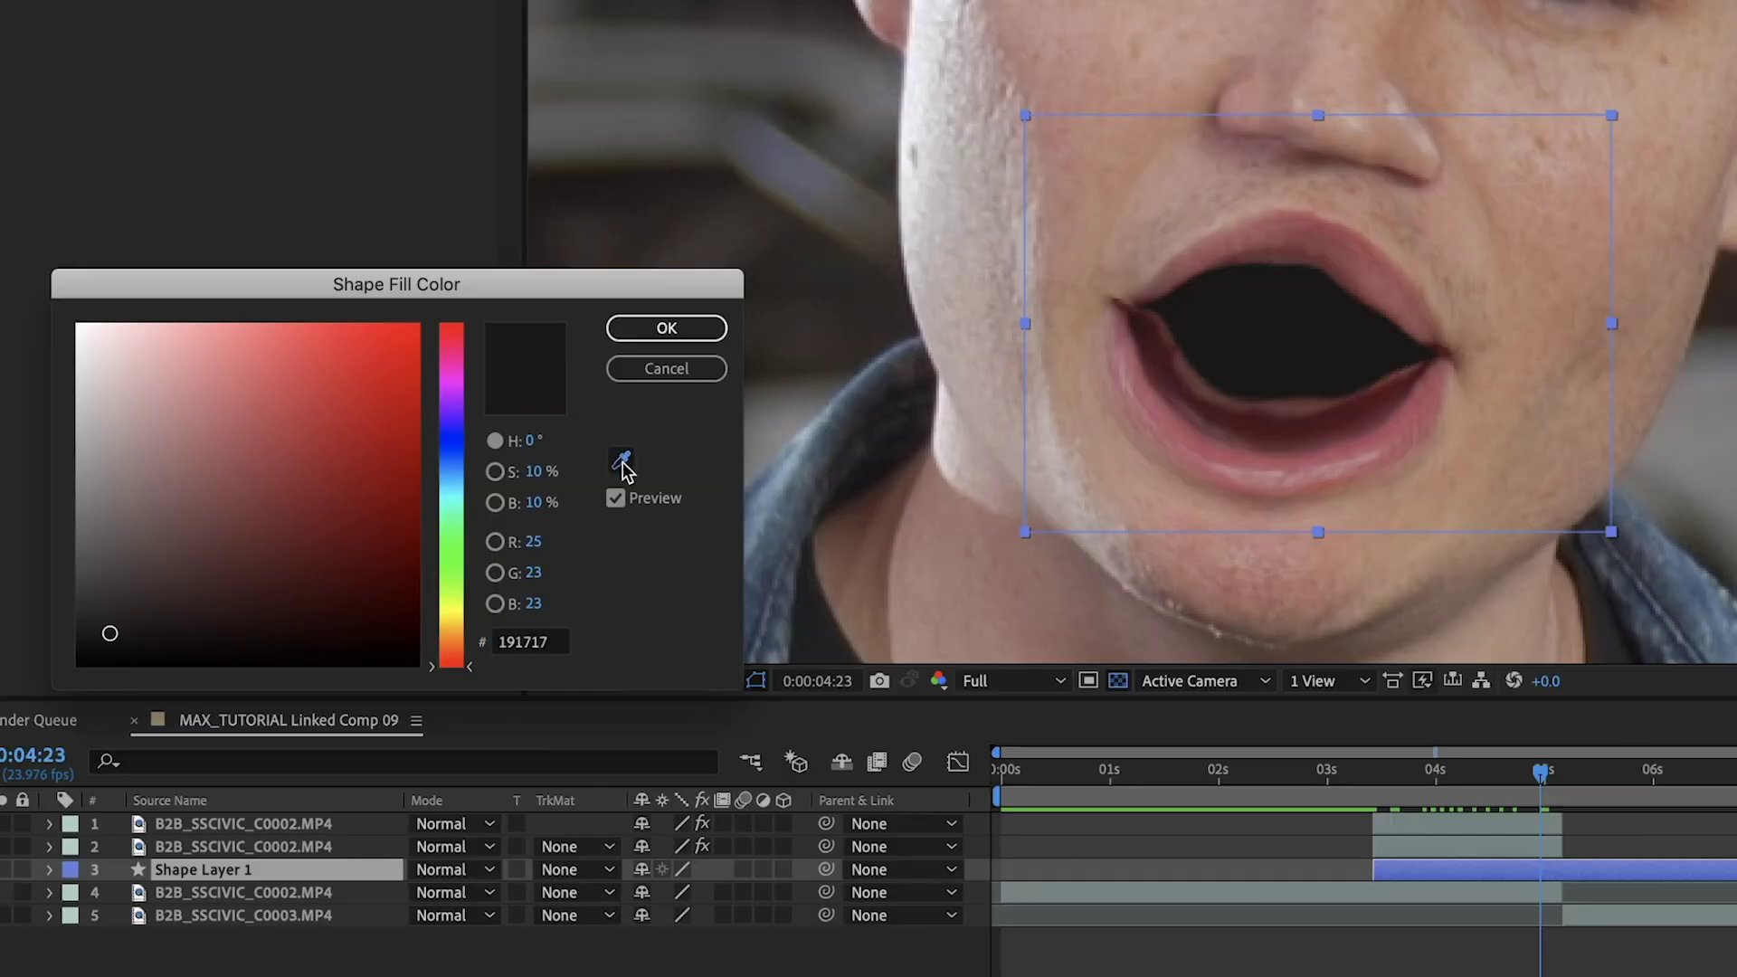
left_click(421, 488)
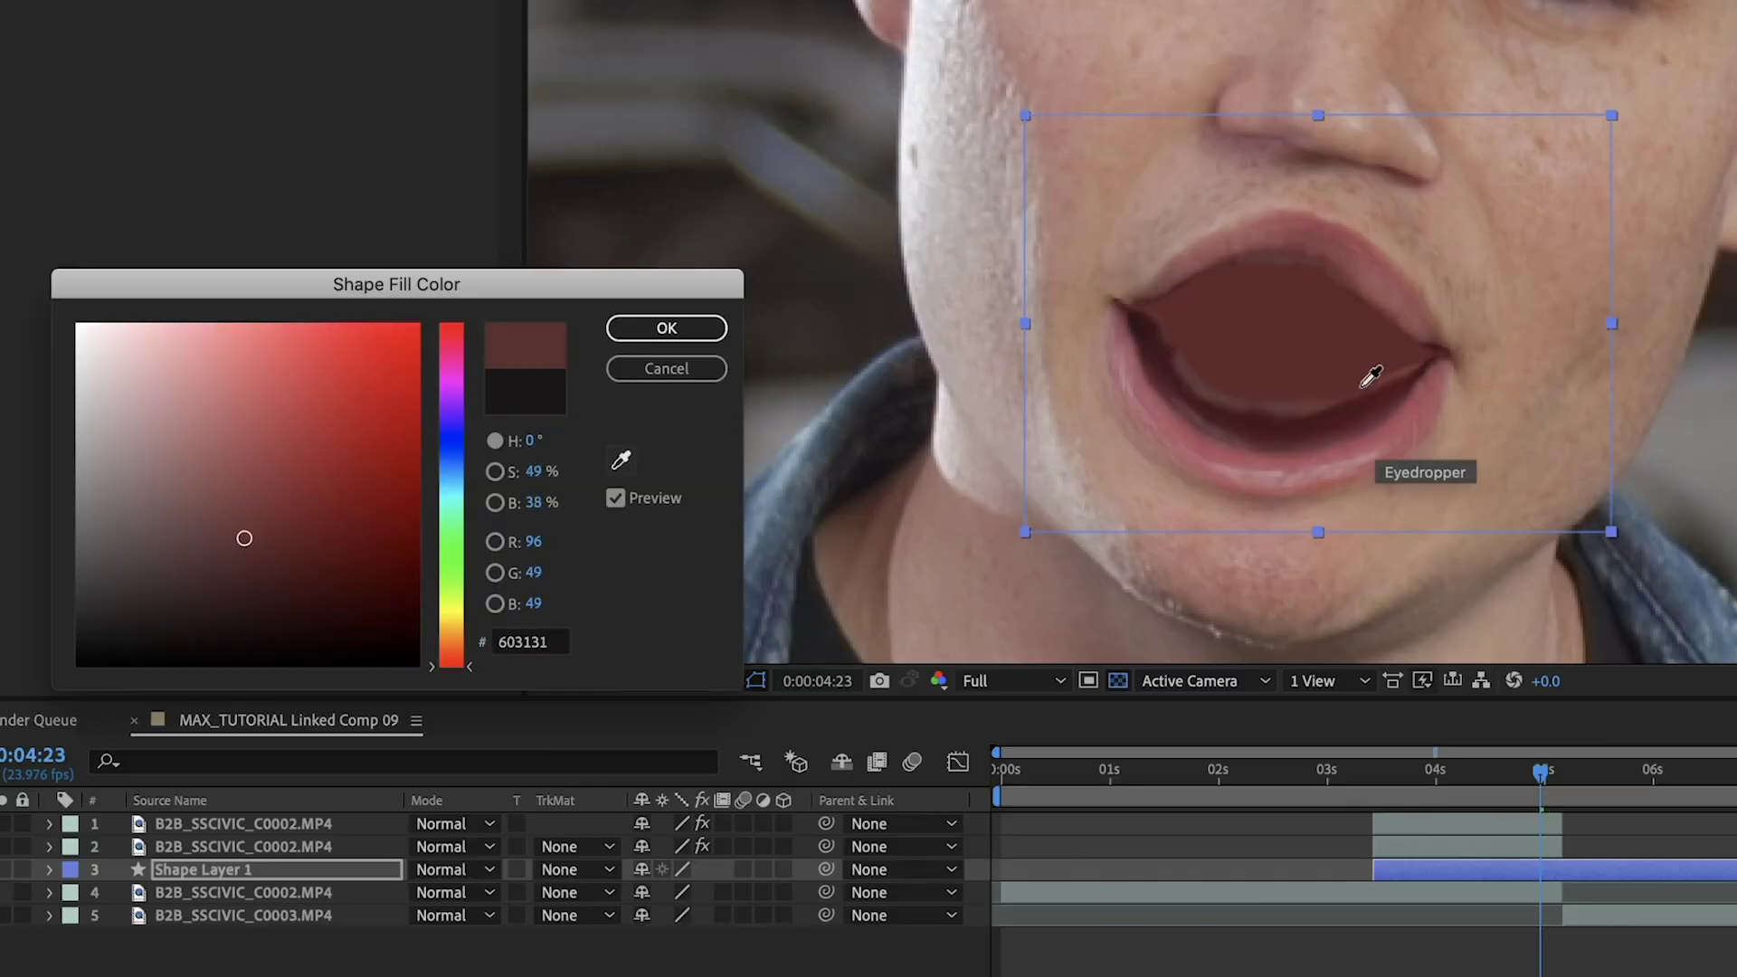
left_click(1368, 408)
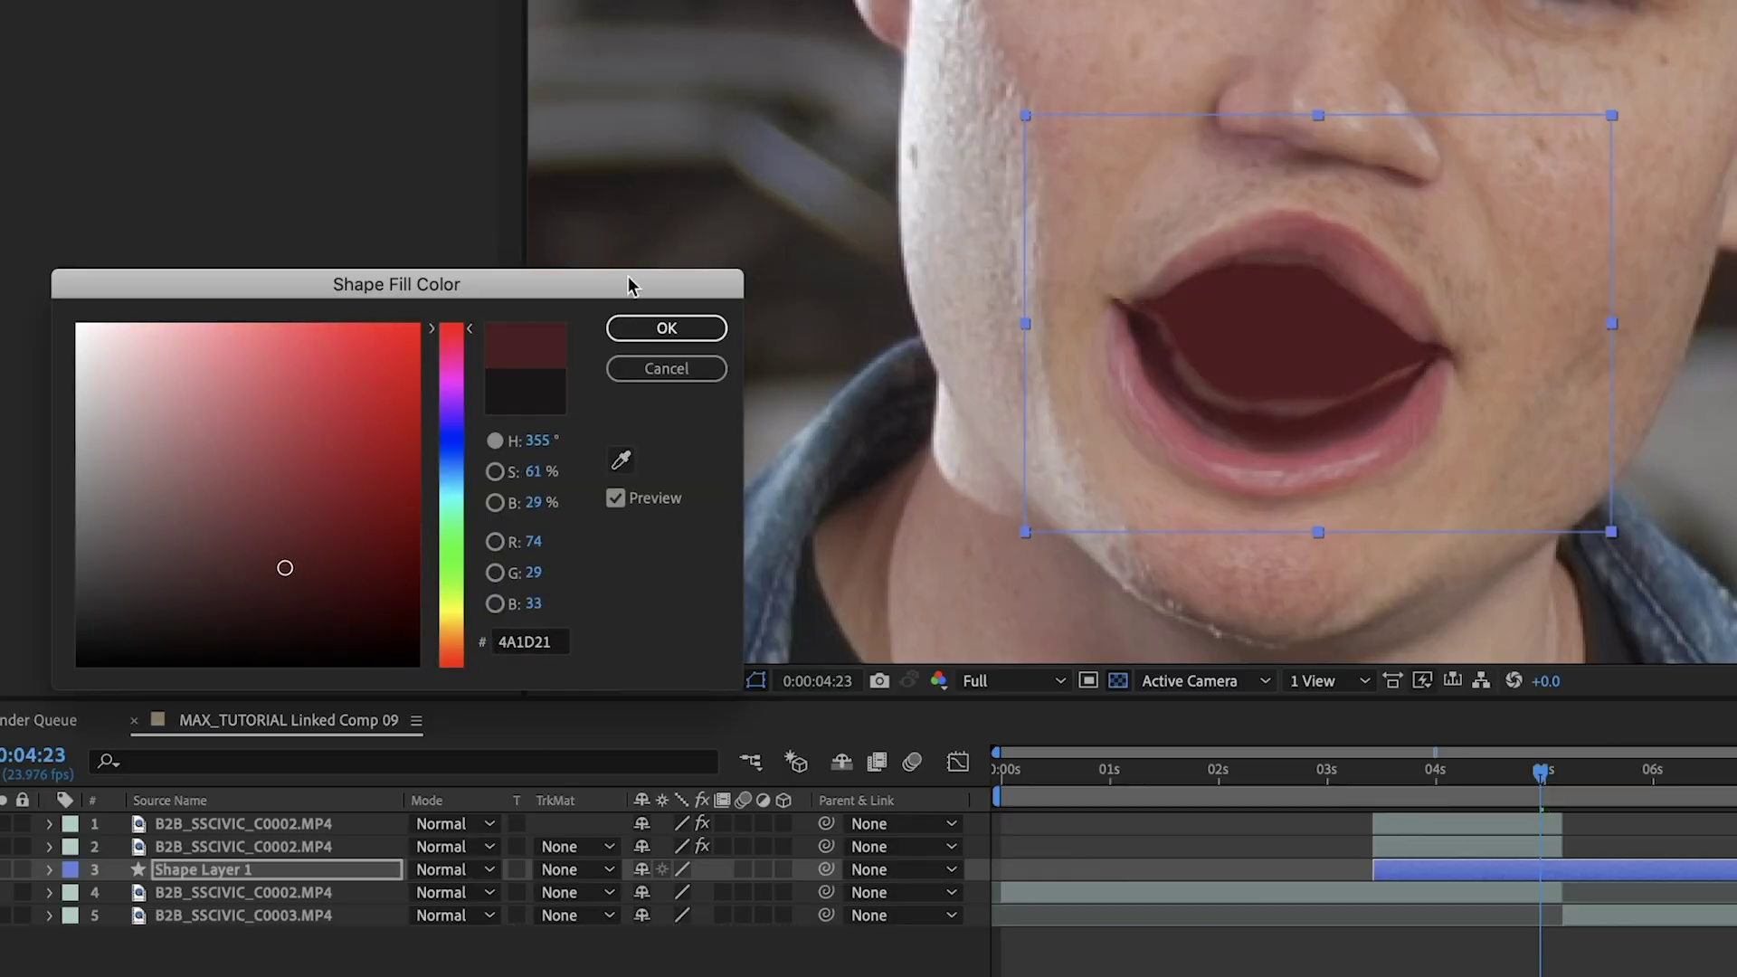
left_click(667, 329)
key("F2")
key("slash")
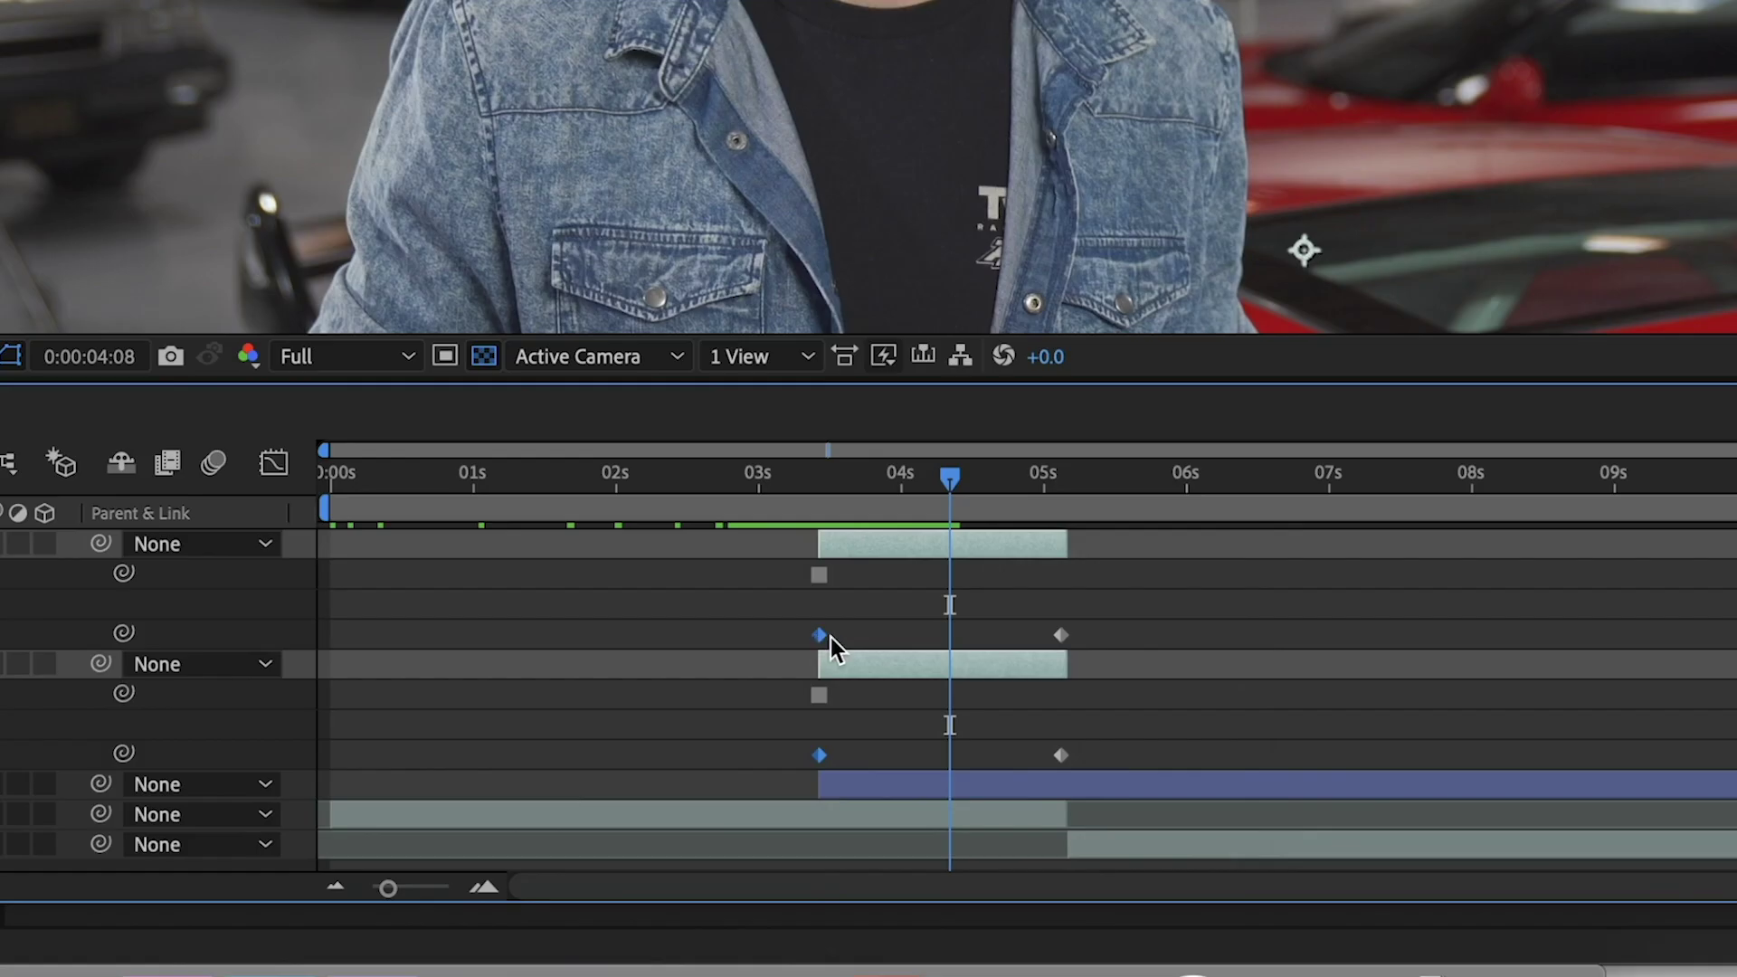
Step: Apply Easy Ease Out to the distortion keyframes and return to the start of the distortion
right_click(1374, 895)
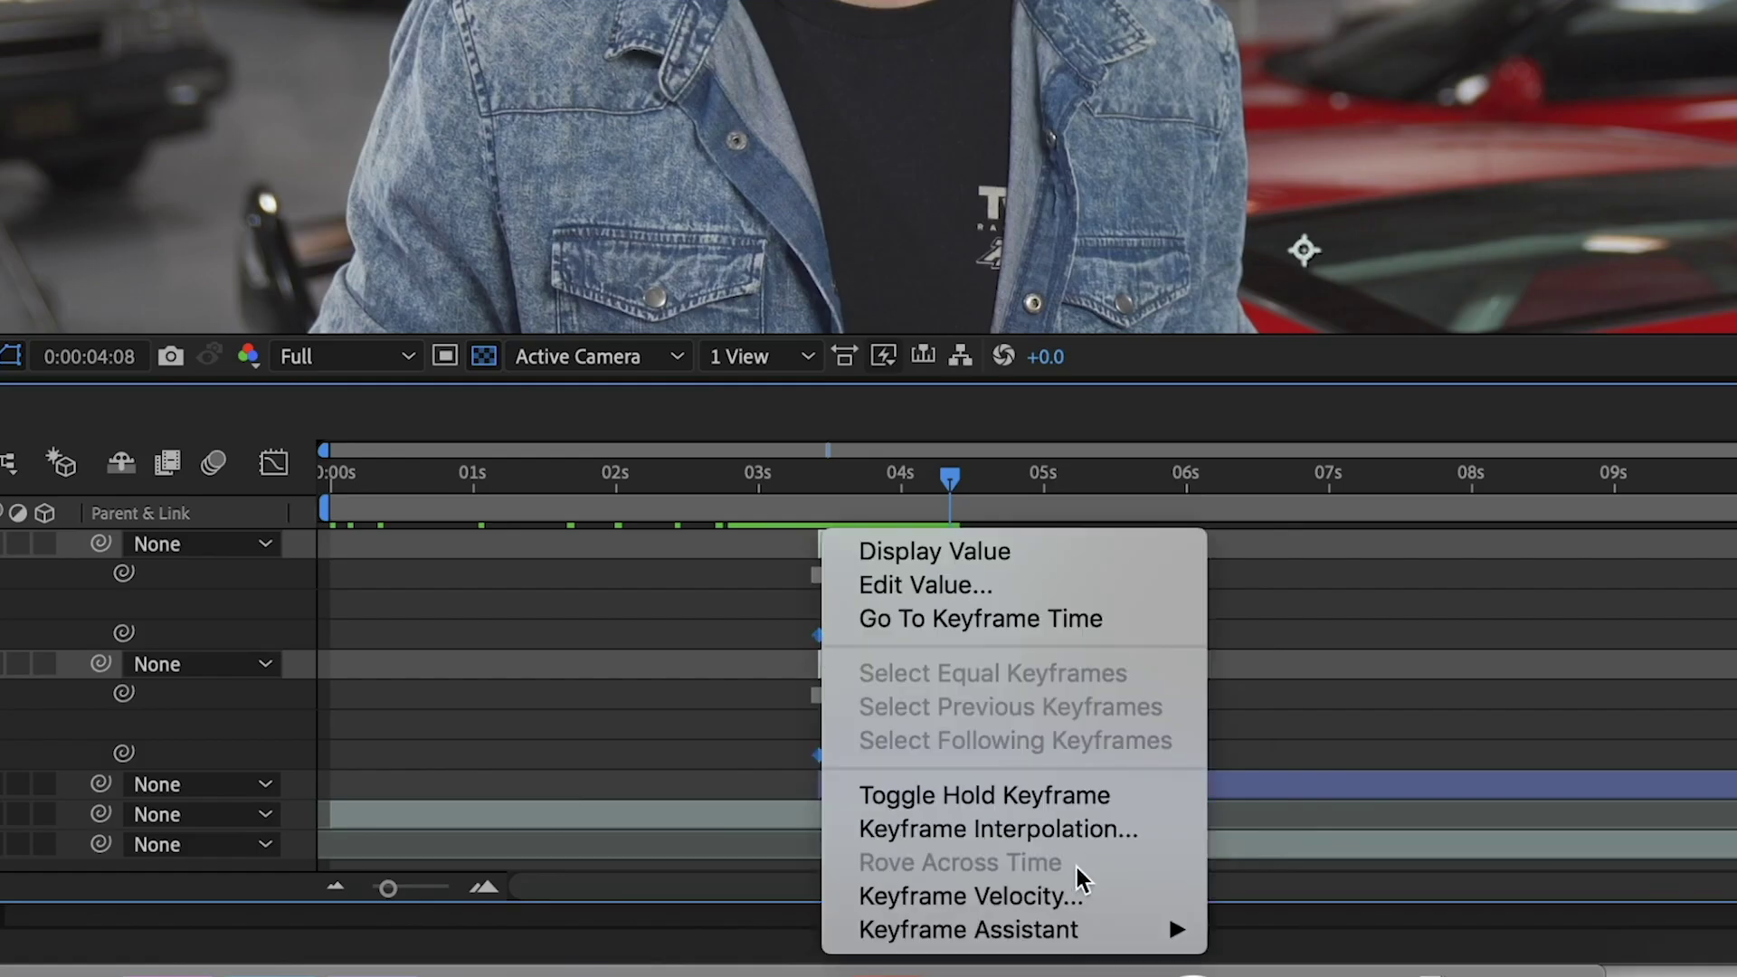
mouse_move(1506, 976)
left_click(1439, 796)
left_click(806, 488)
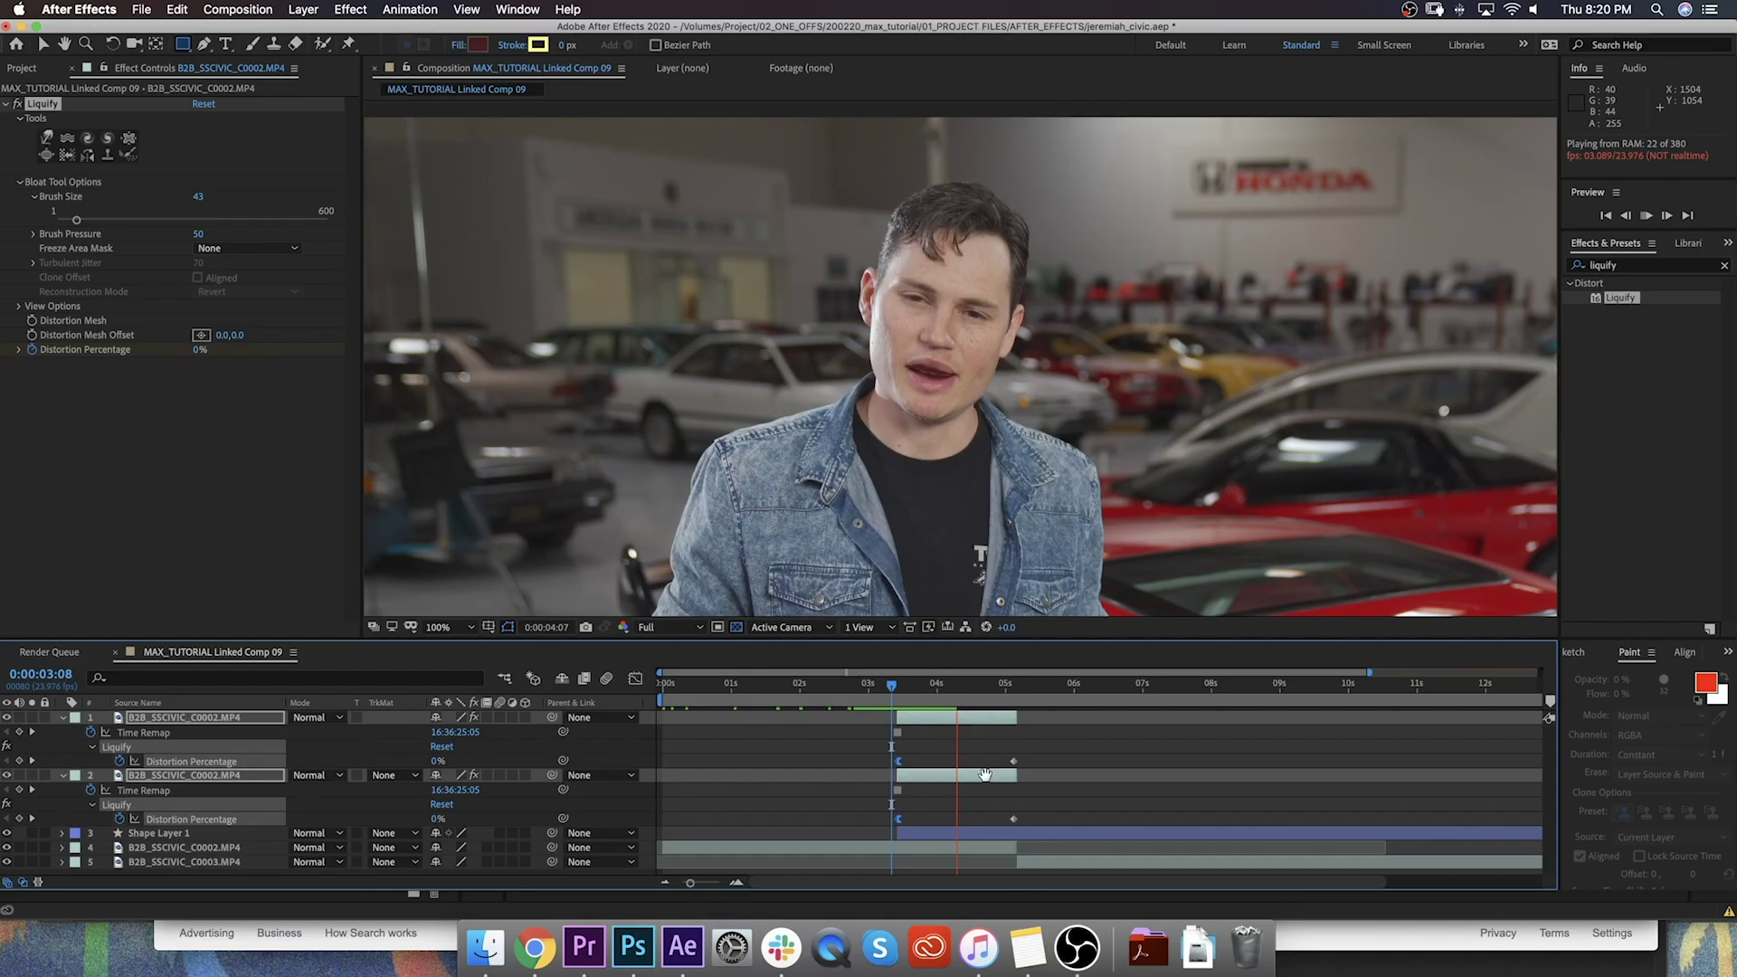
Step: At 0:00:04:06, extend both liquified clip layers' out-points by one frame
left_click_drag(806, 489, 1016, 519)
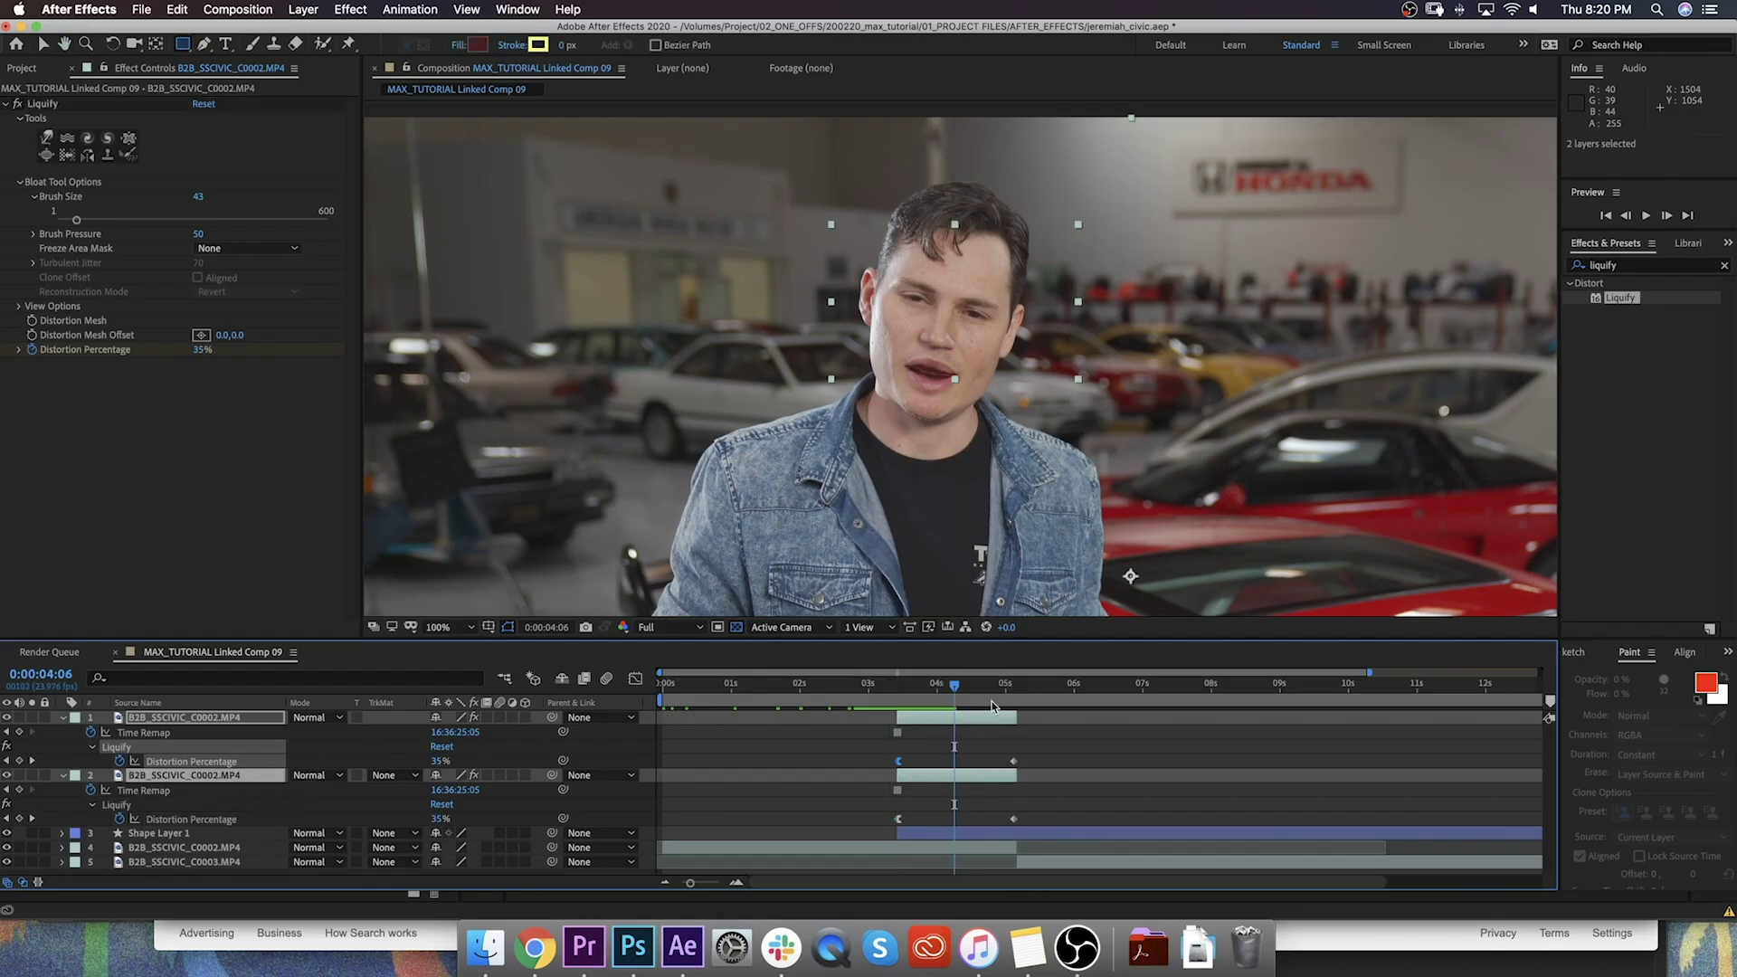
left_click_drag(1019, 716, 1023, 716)
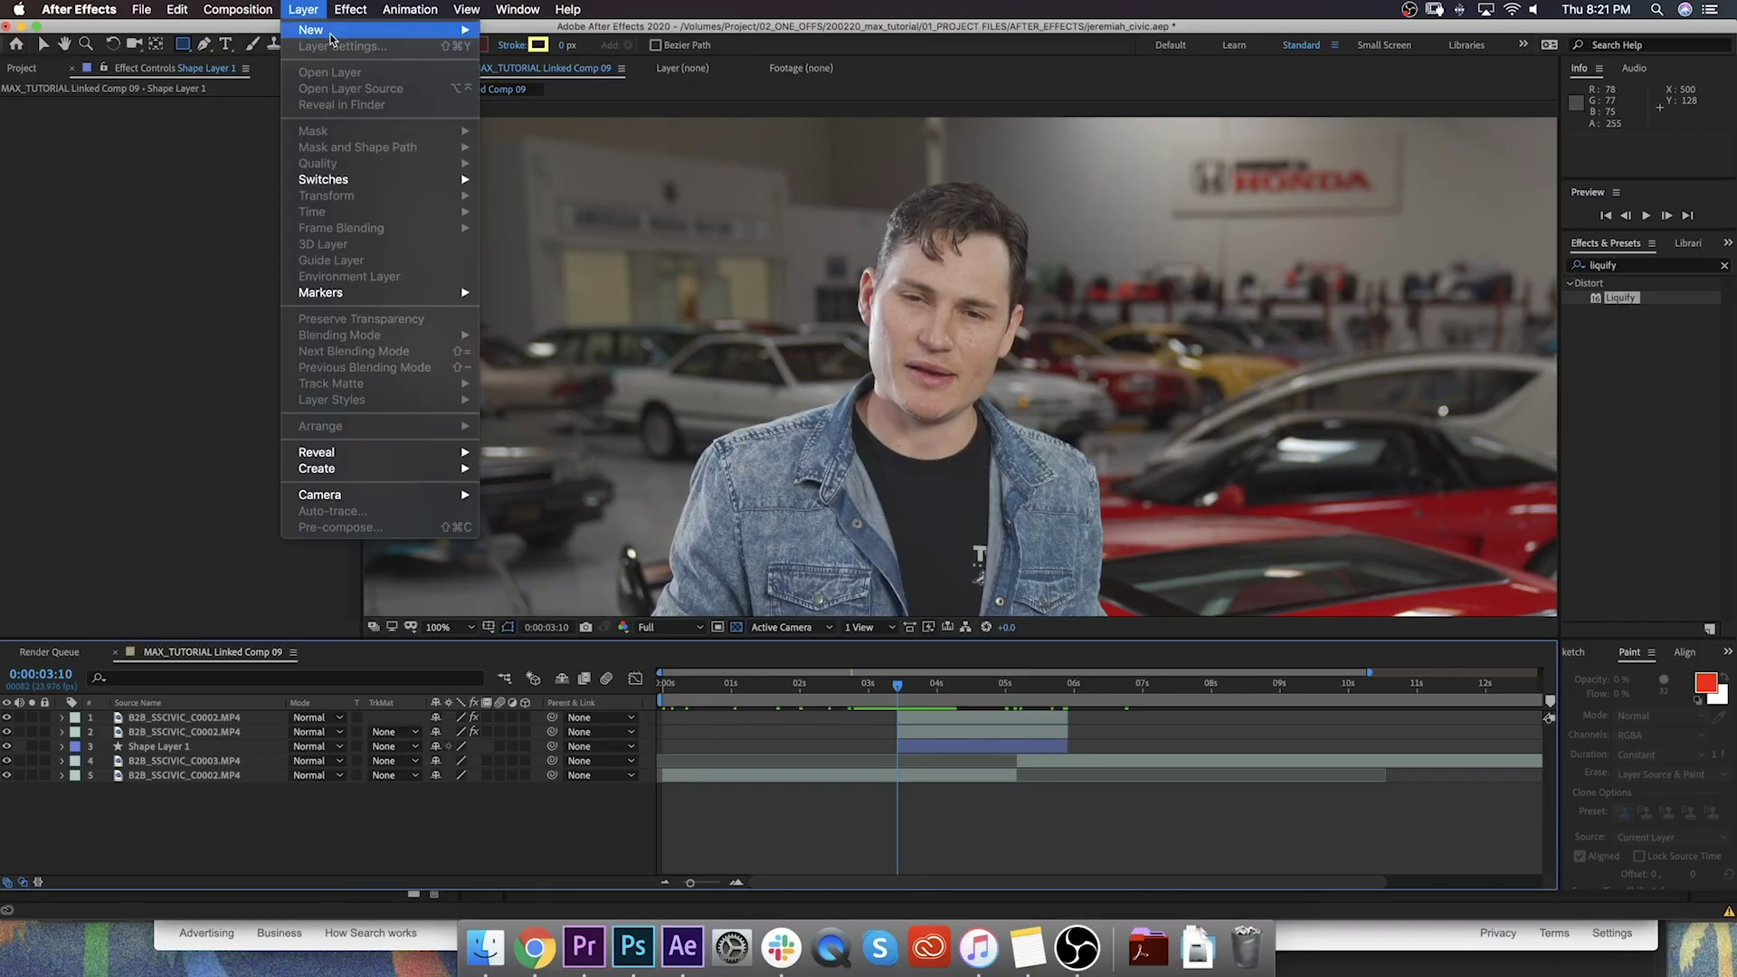
Step: Add a new Camera 1 with the 50mm preset and enable 3D on the liquified clip layer
mouse_move(334, 35)
left_click(529, 83)
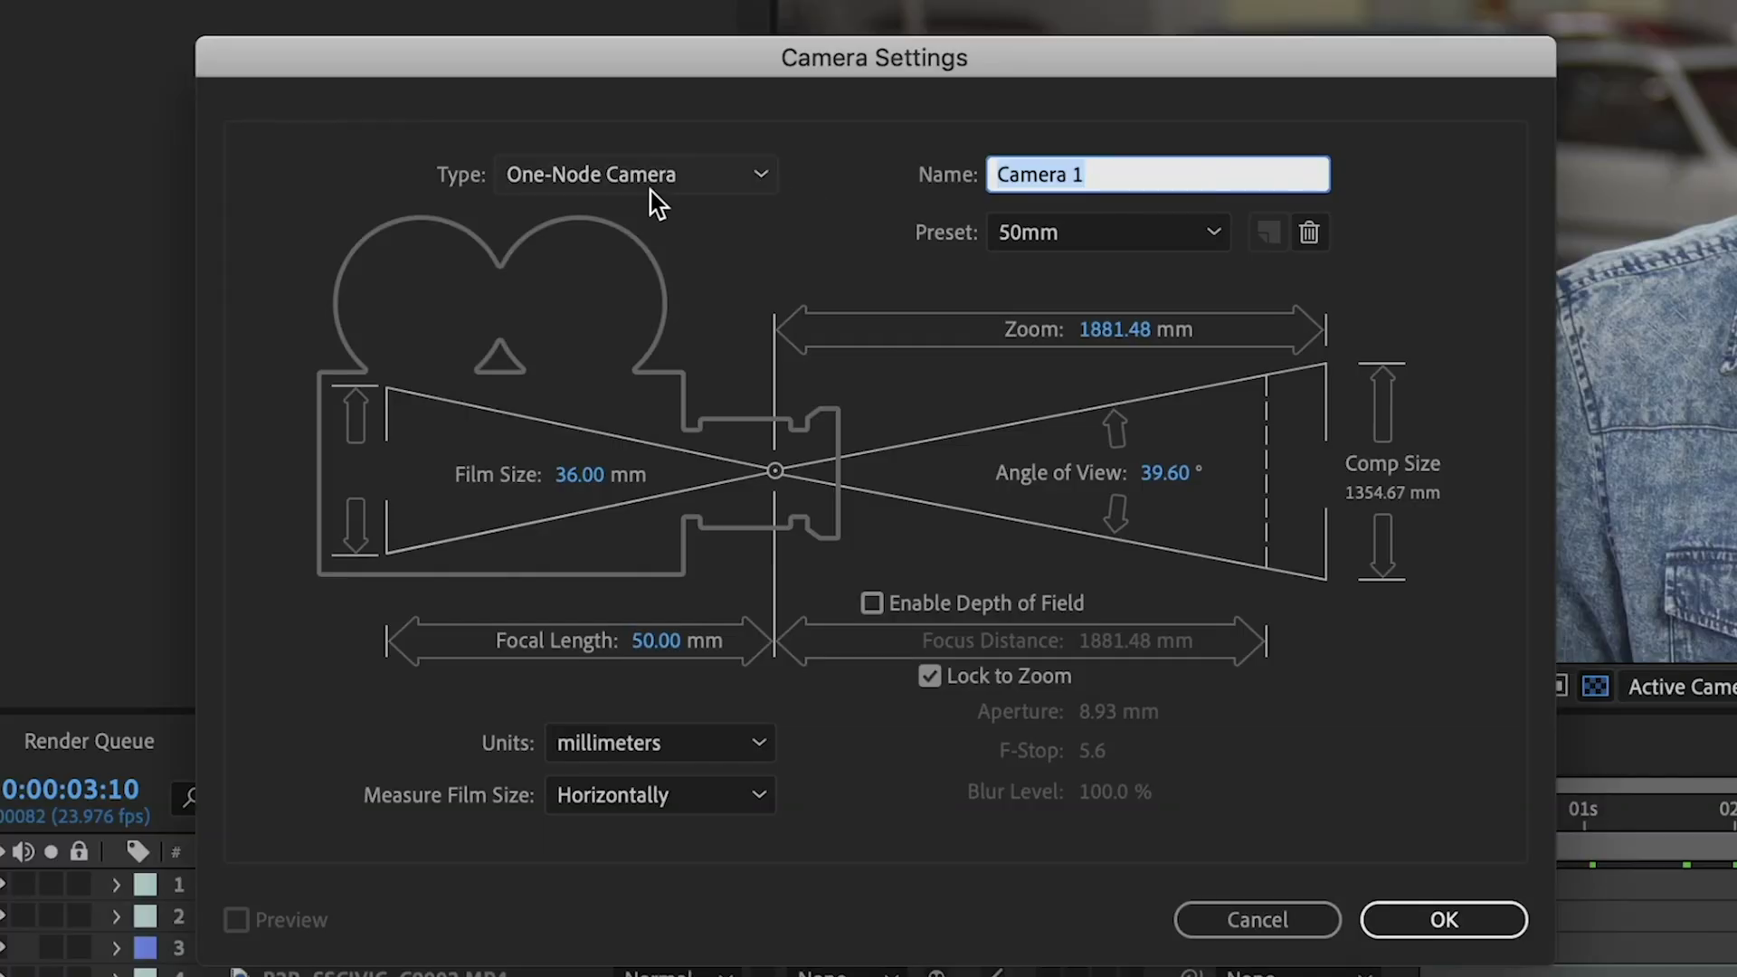
left_click(1482, 912)
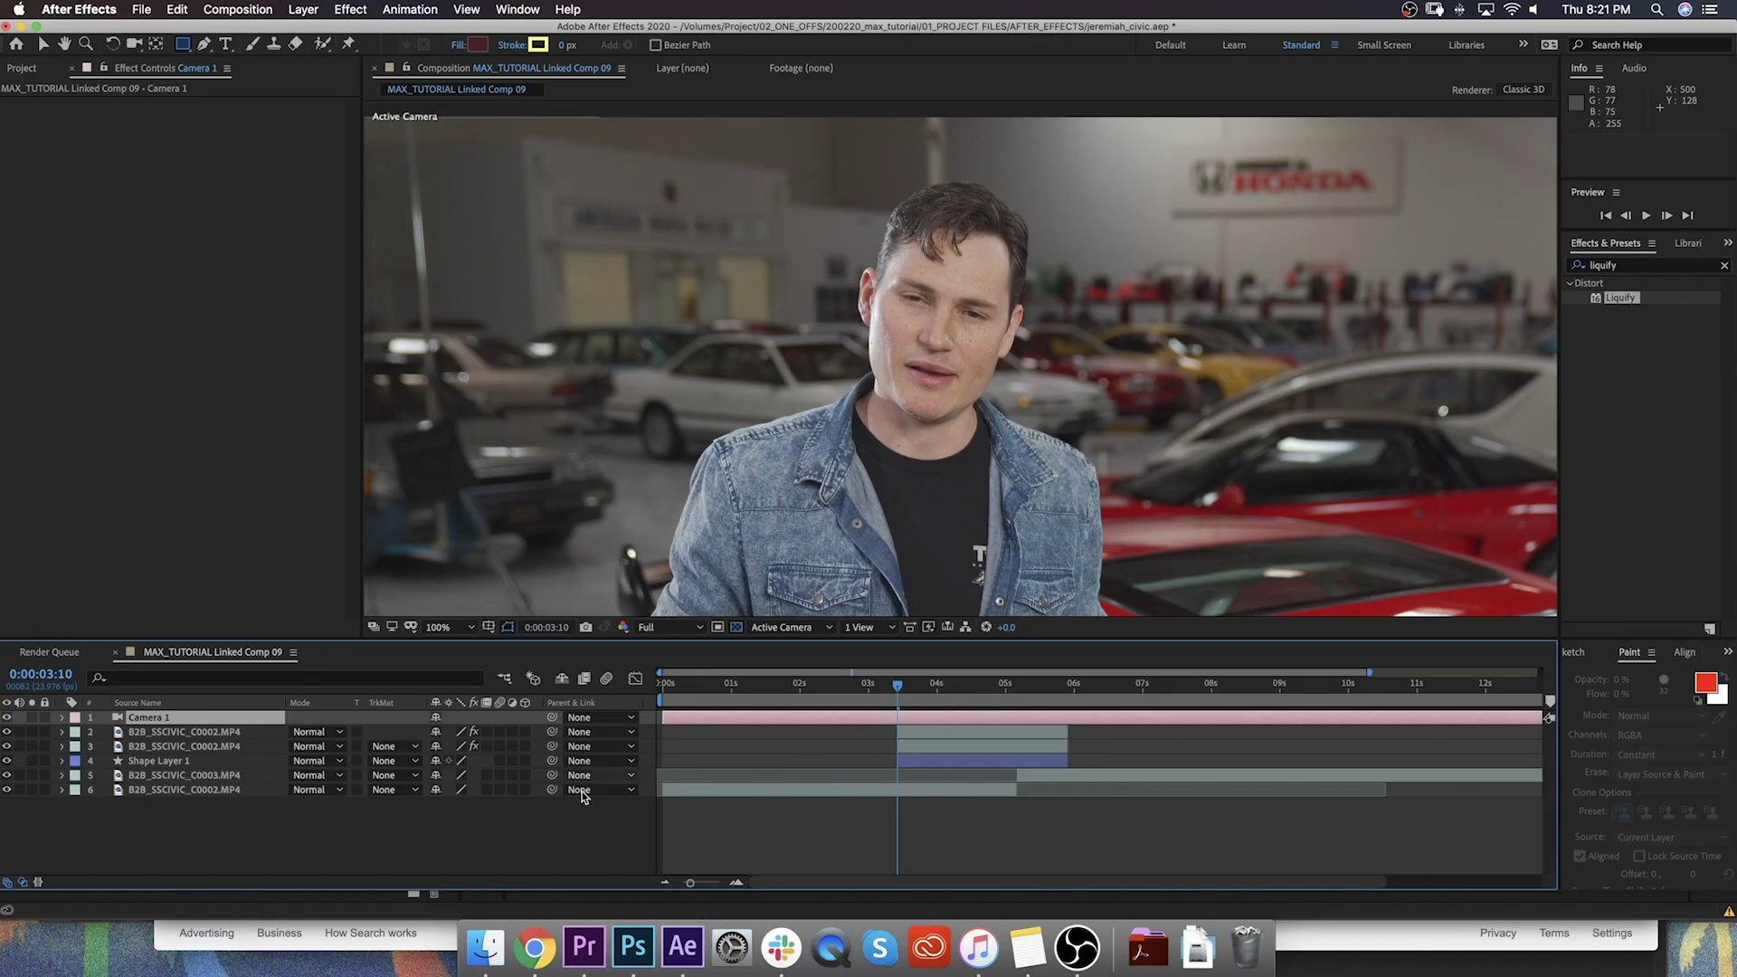
left_click(526, 731)
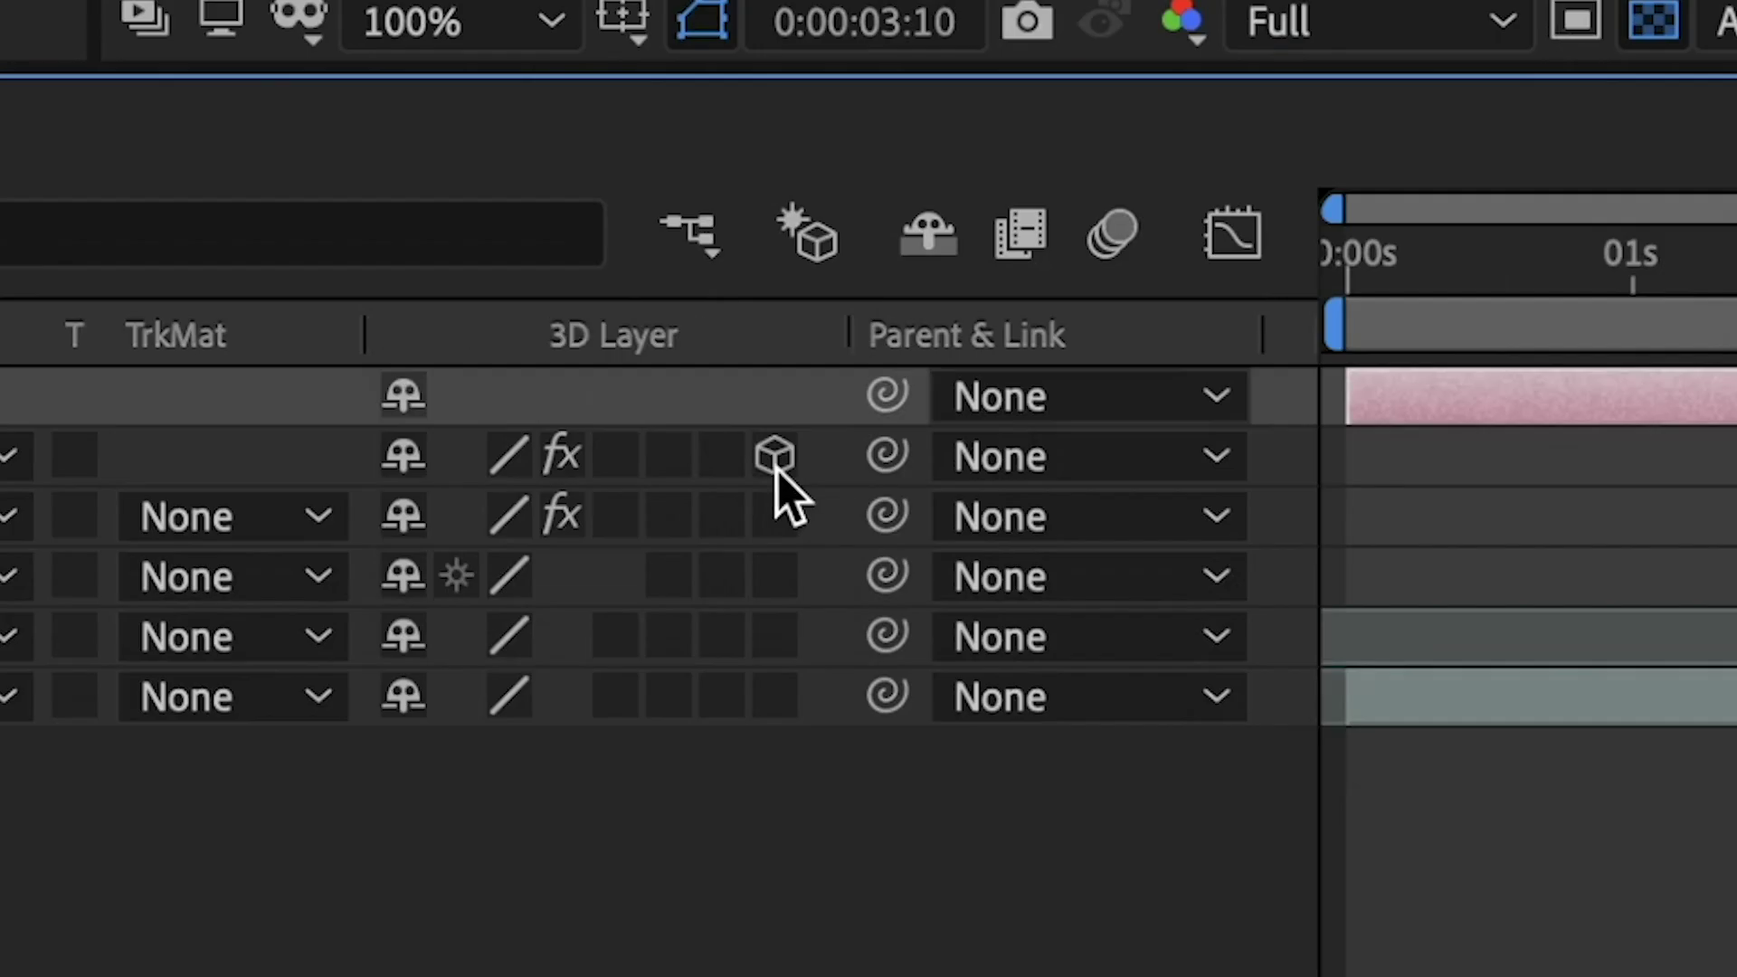
Step: Keyframe Camera 1's Position, then at 0:00:05:21 move it to (1448.0, 597.0, -84.3) inside the mouth
key("p")
left_click(419, 501)
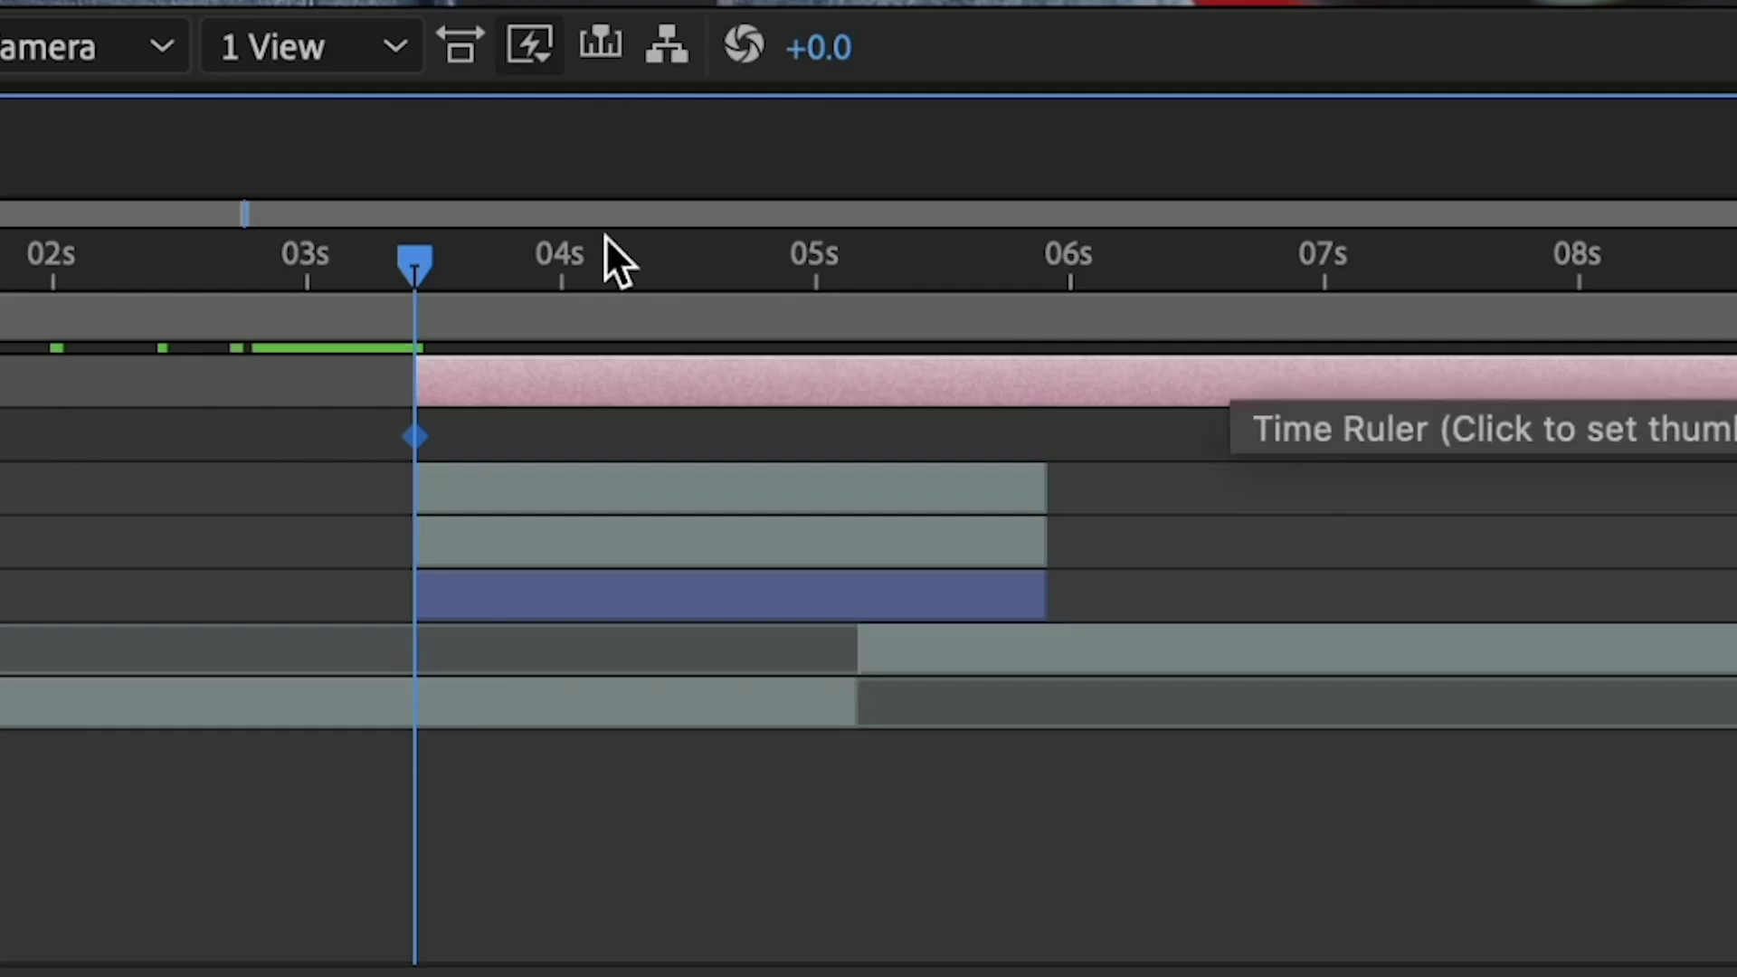
left_click_drag(609, 260, 1044, 329)
left_click_drag(1312, 536, 504, 601)
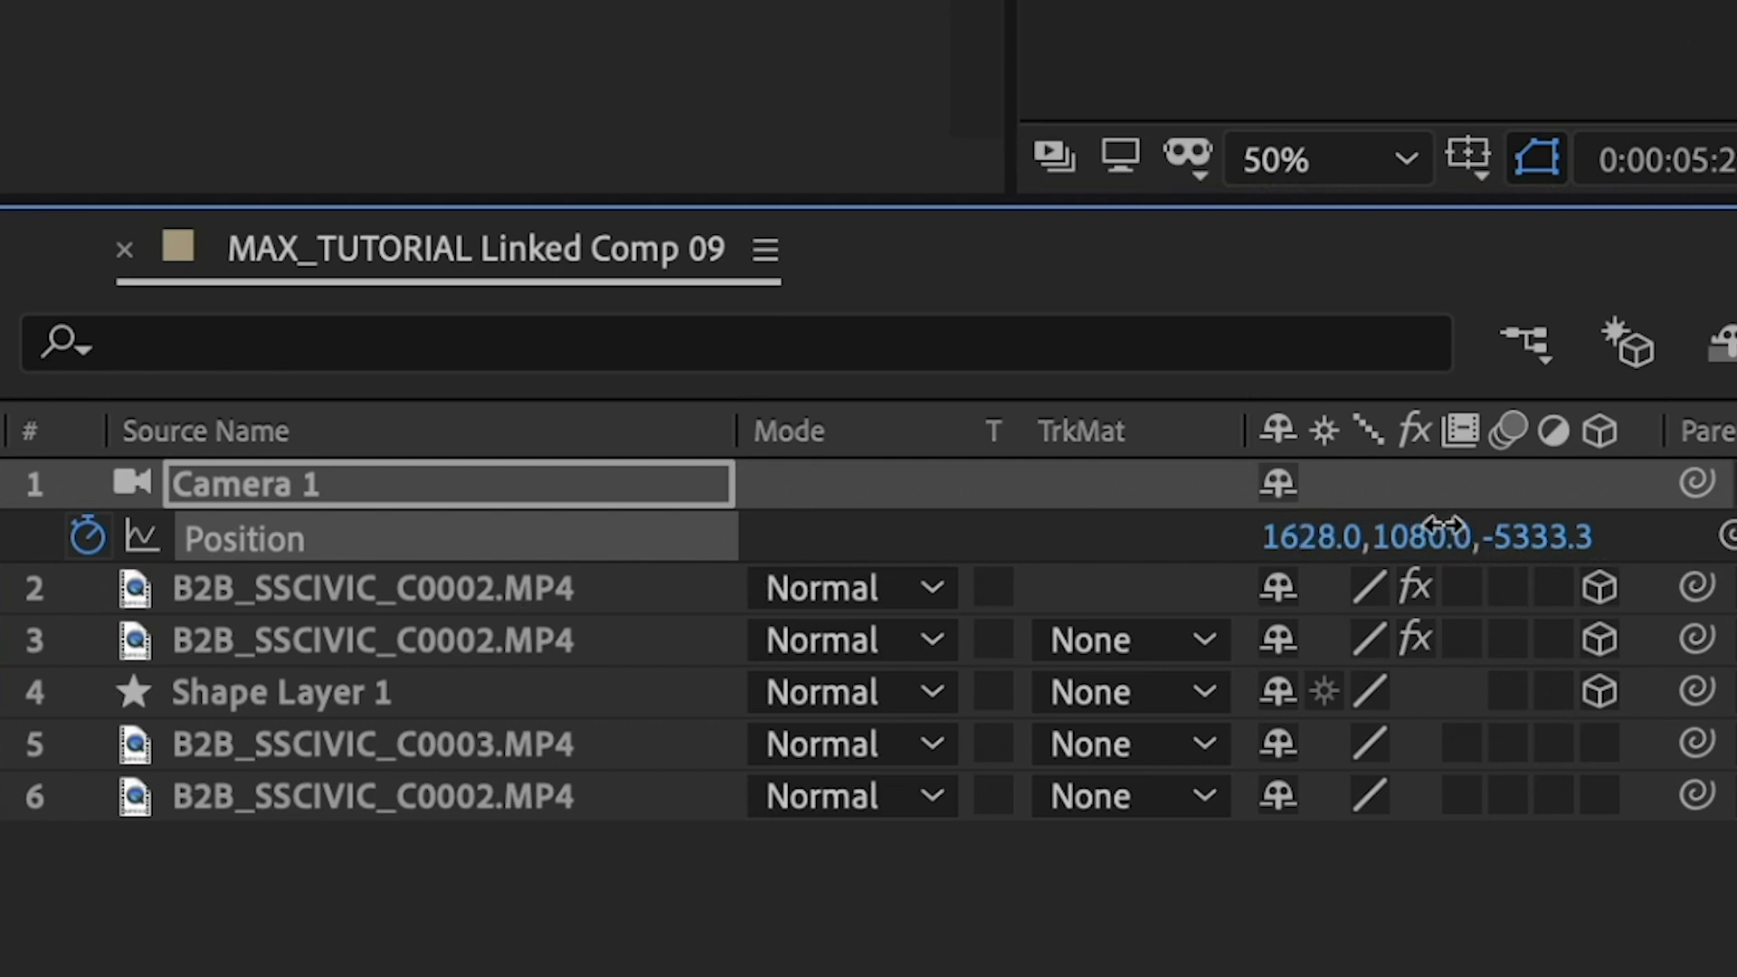
left_click_drag(1446, 528, 1198, 526)
left_click_drag(428, 728, 423, 729)
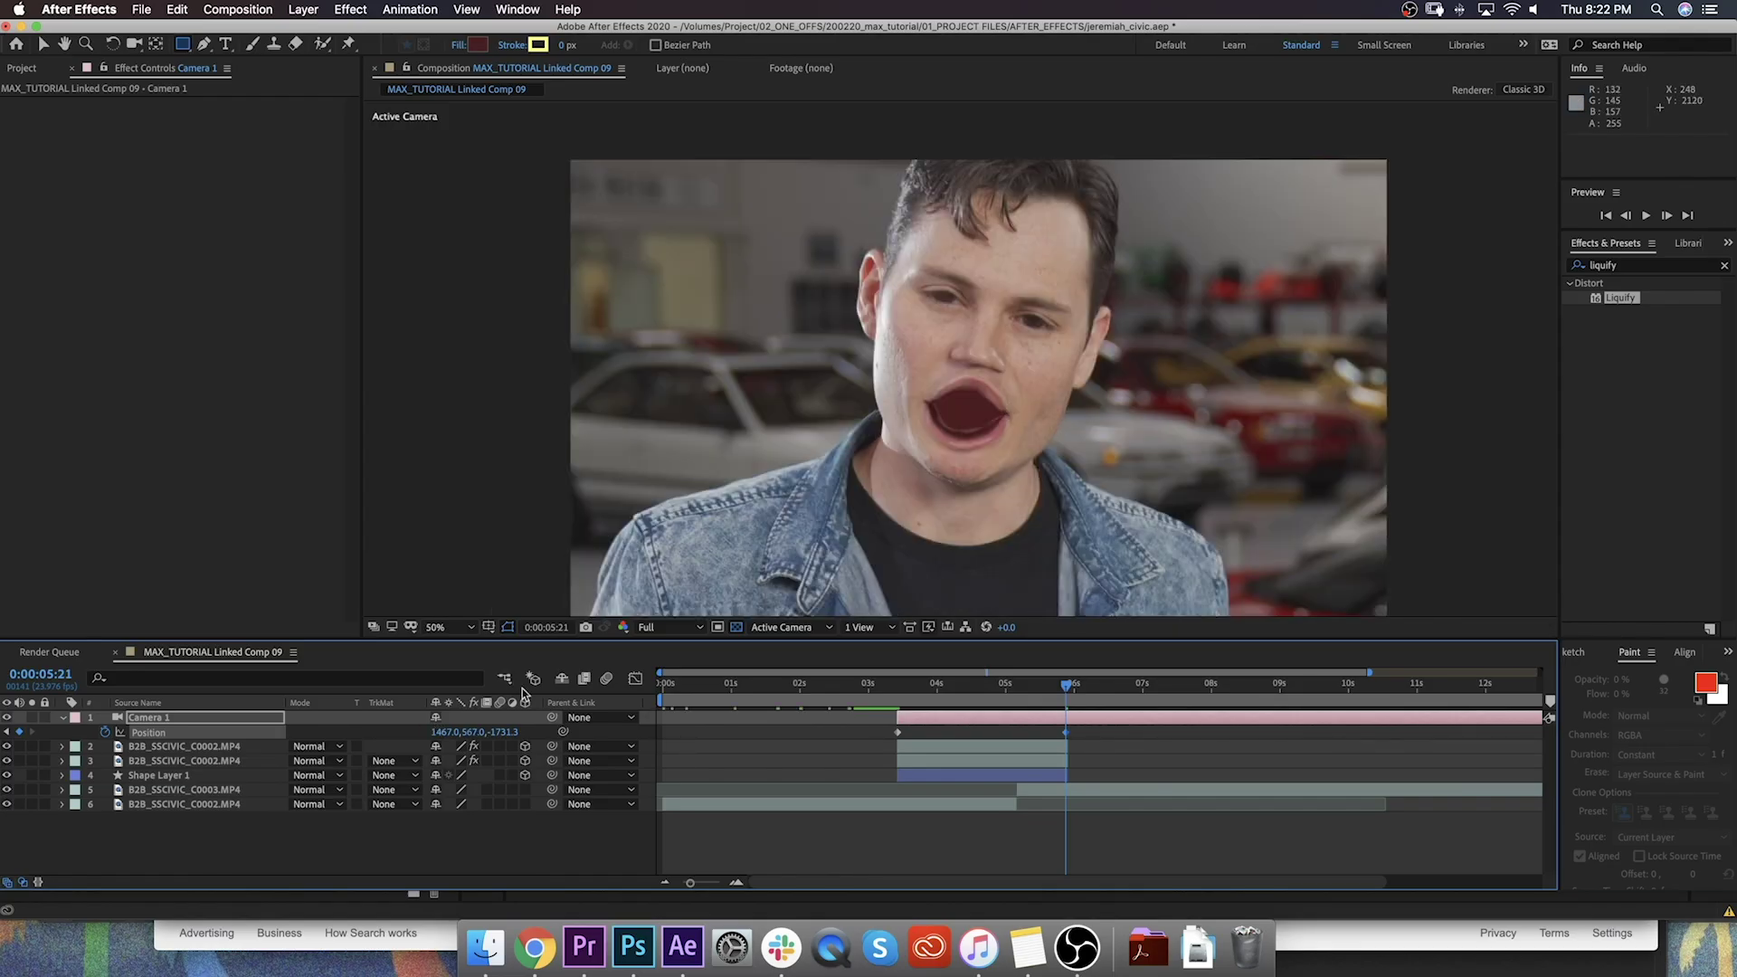
left_click_drag(531, 732, 636, 717)
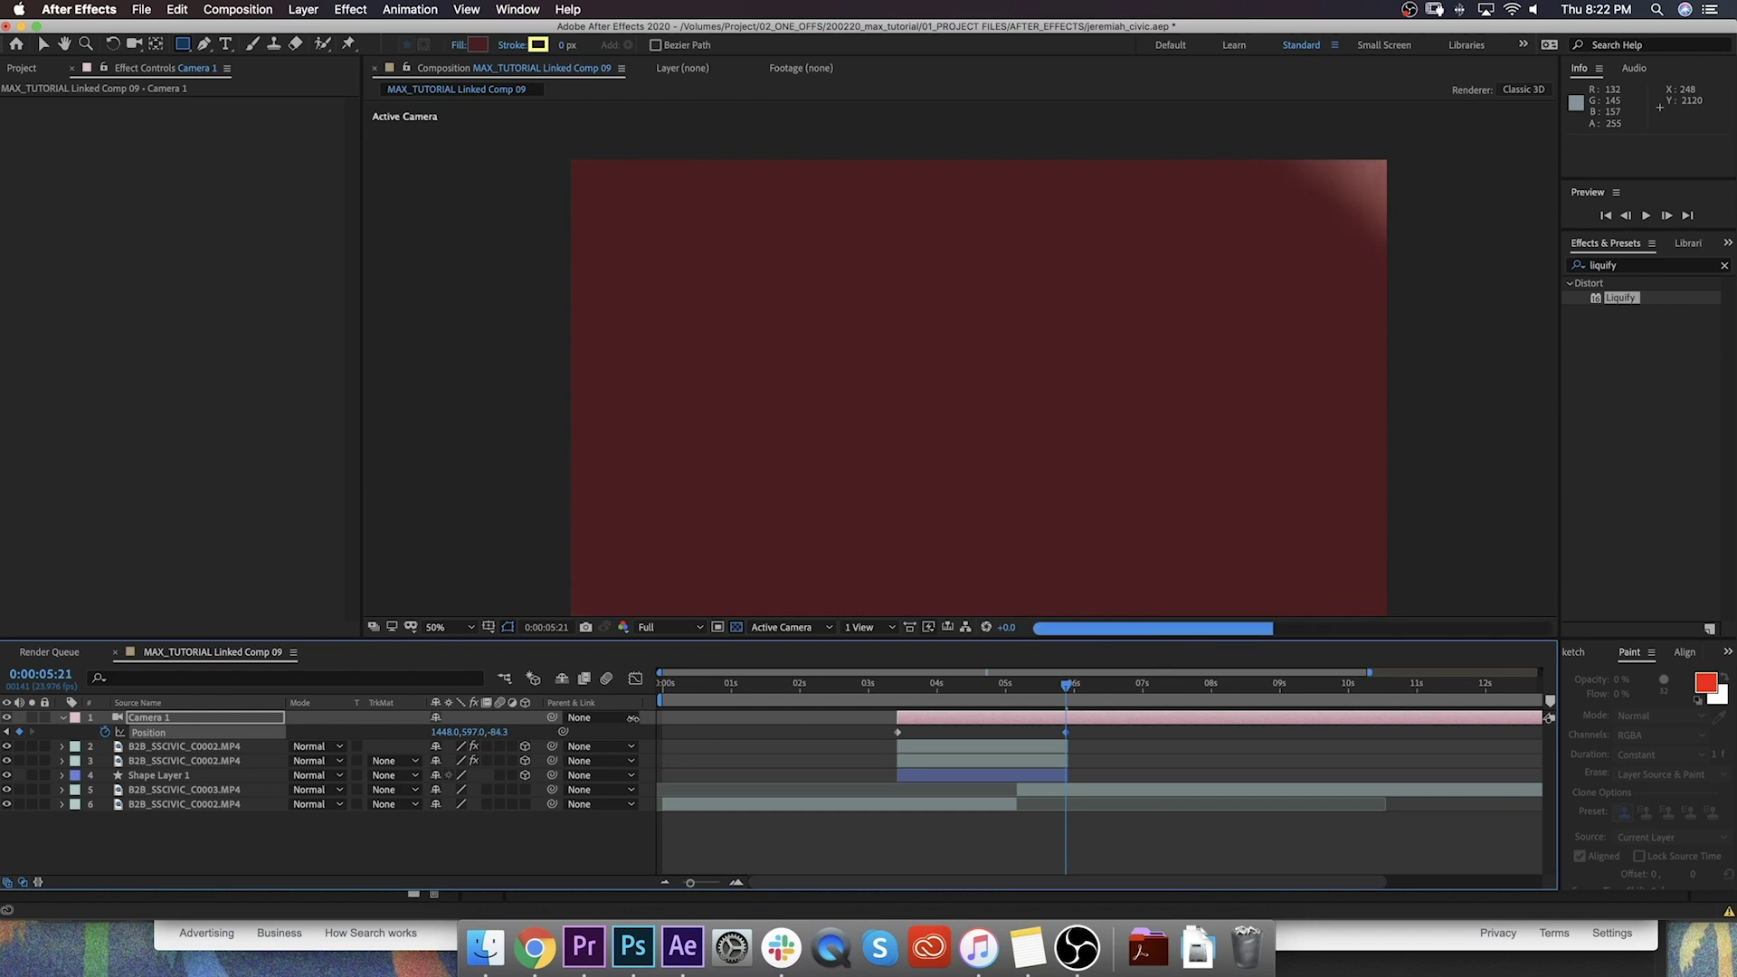
right_click(1066, 732)
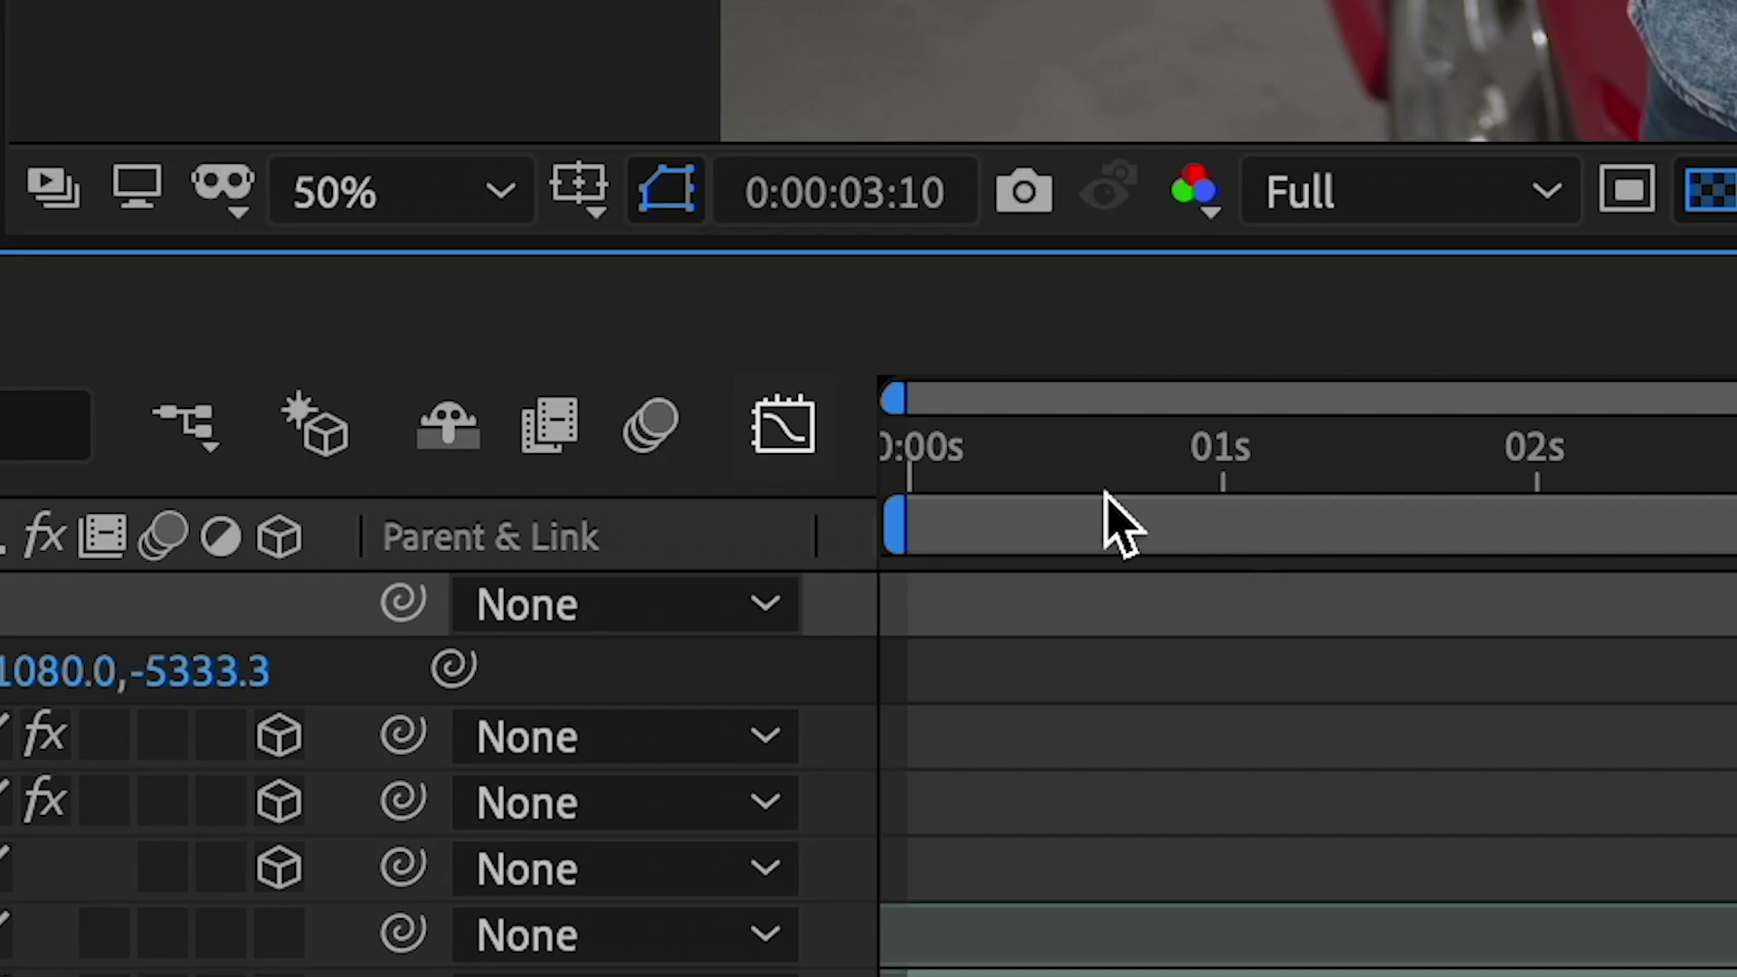
Step: Make the camera's speed curve peak late, preview the push, then return to layer bars
left_click(785, 425)
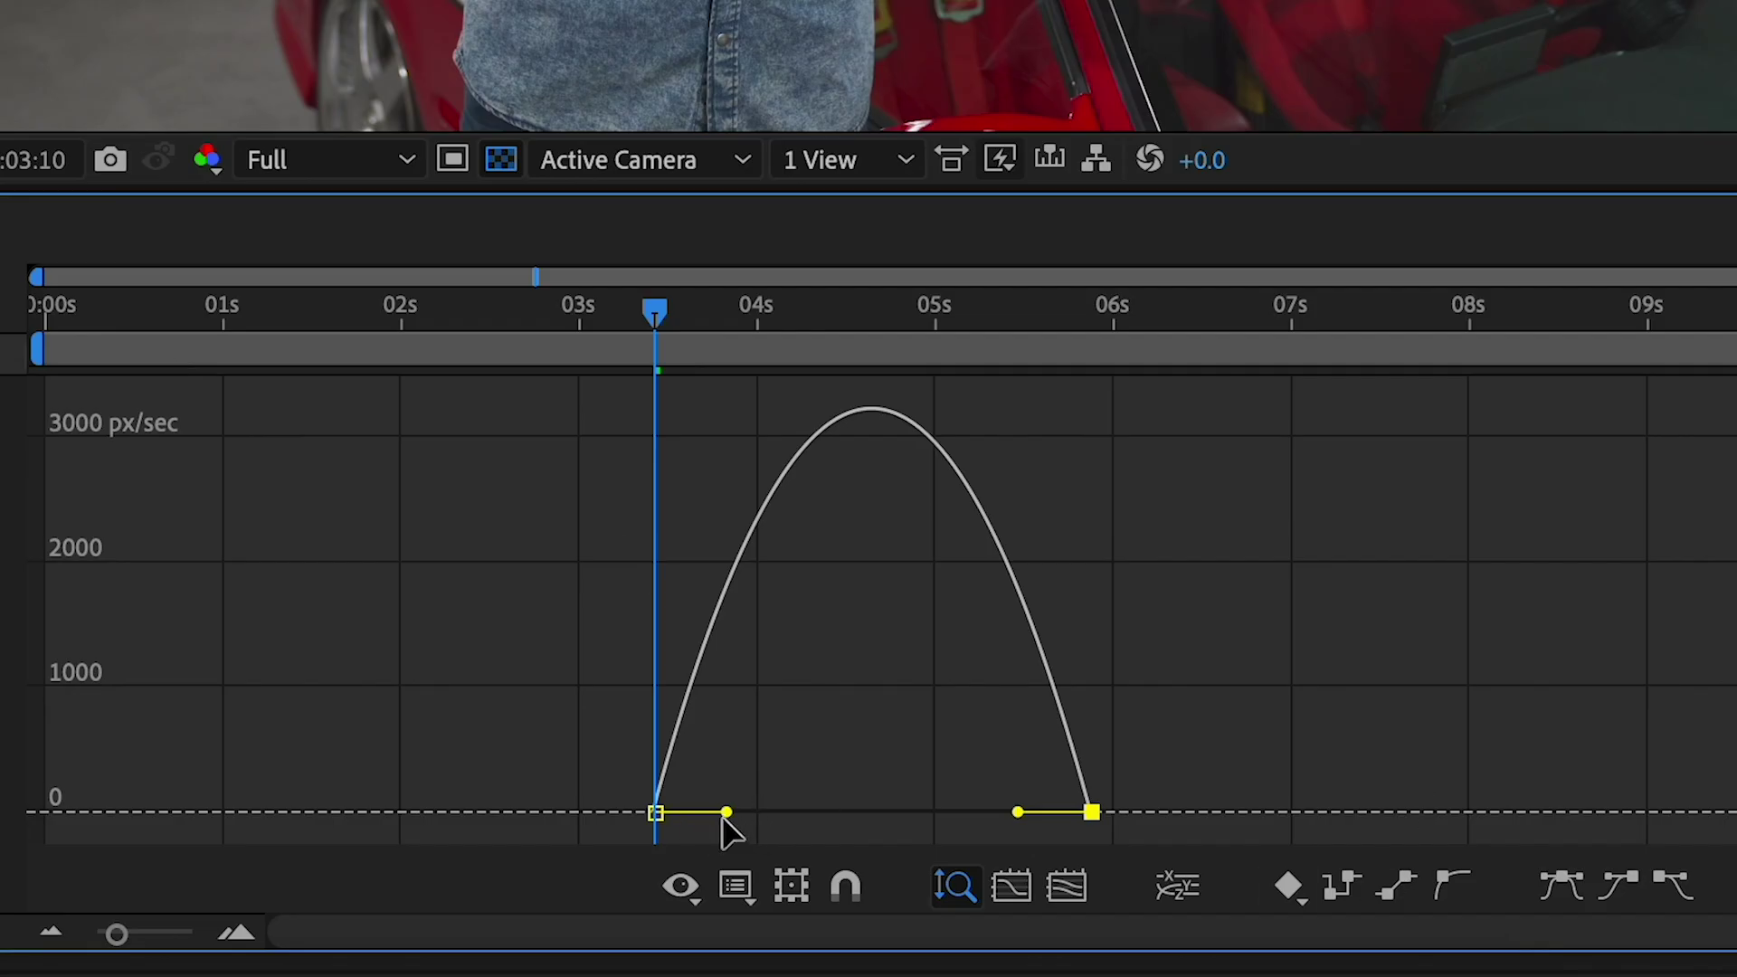
left_click_drag(723, 818, 874, 814)
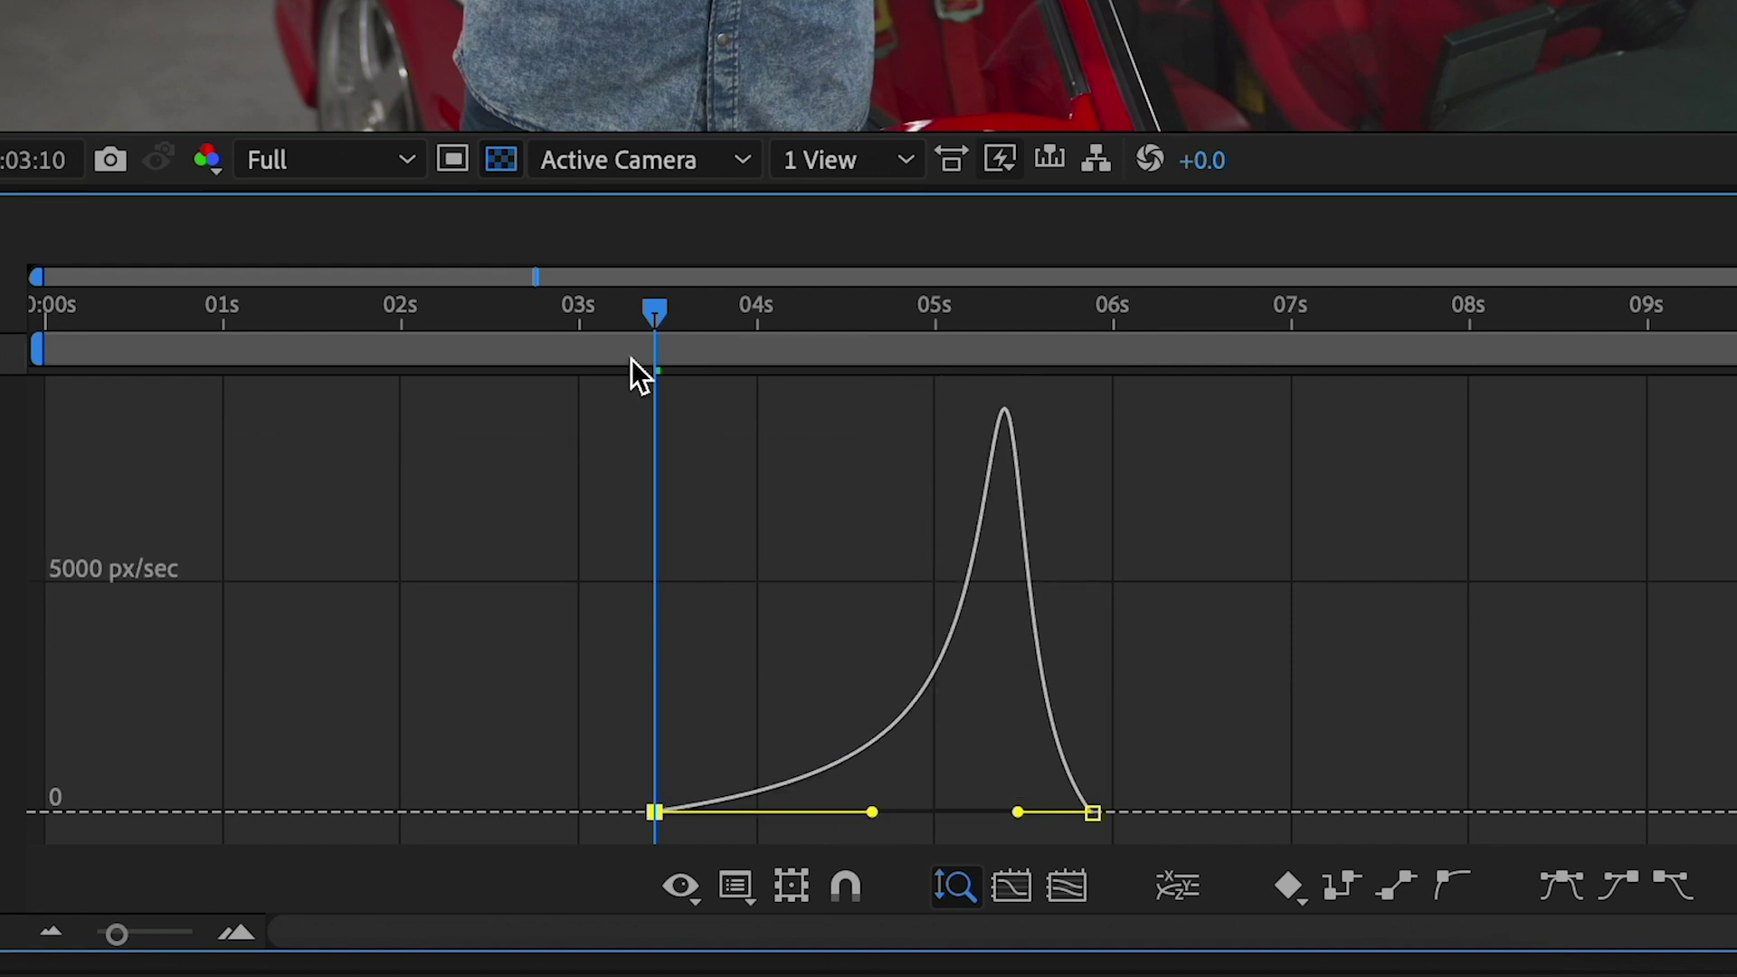
key("space")
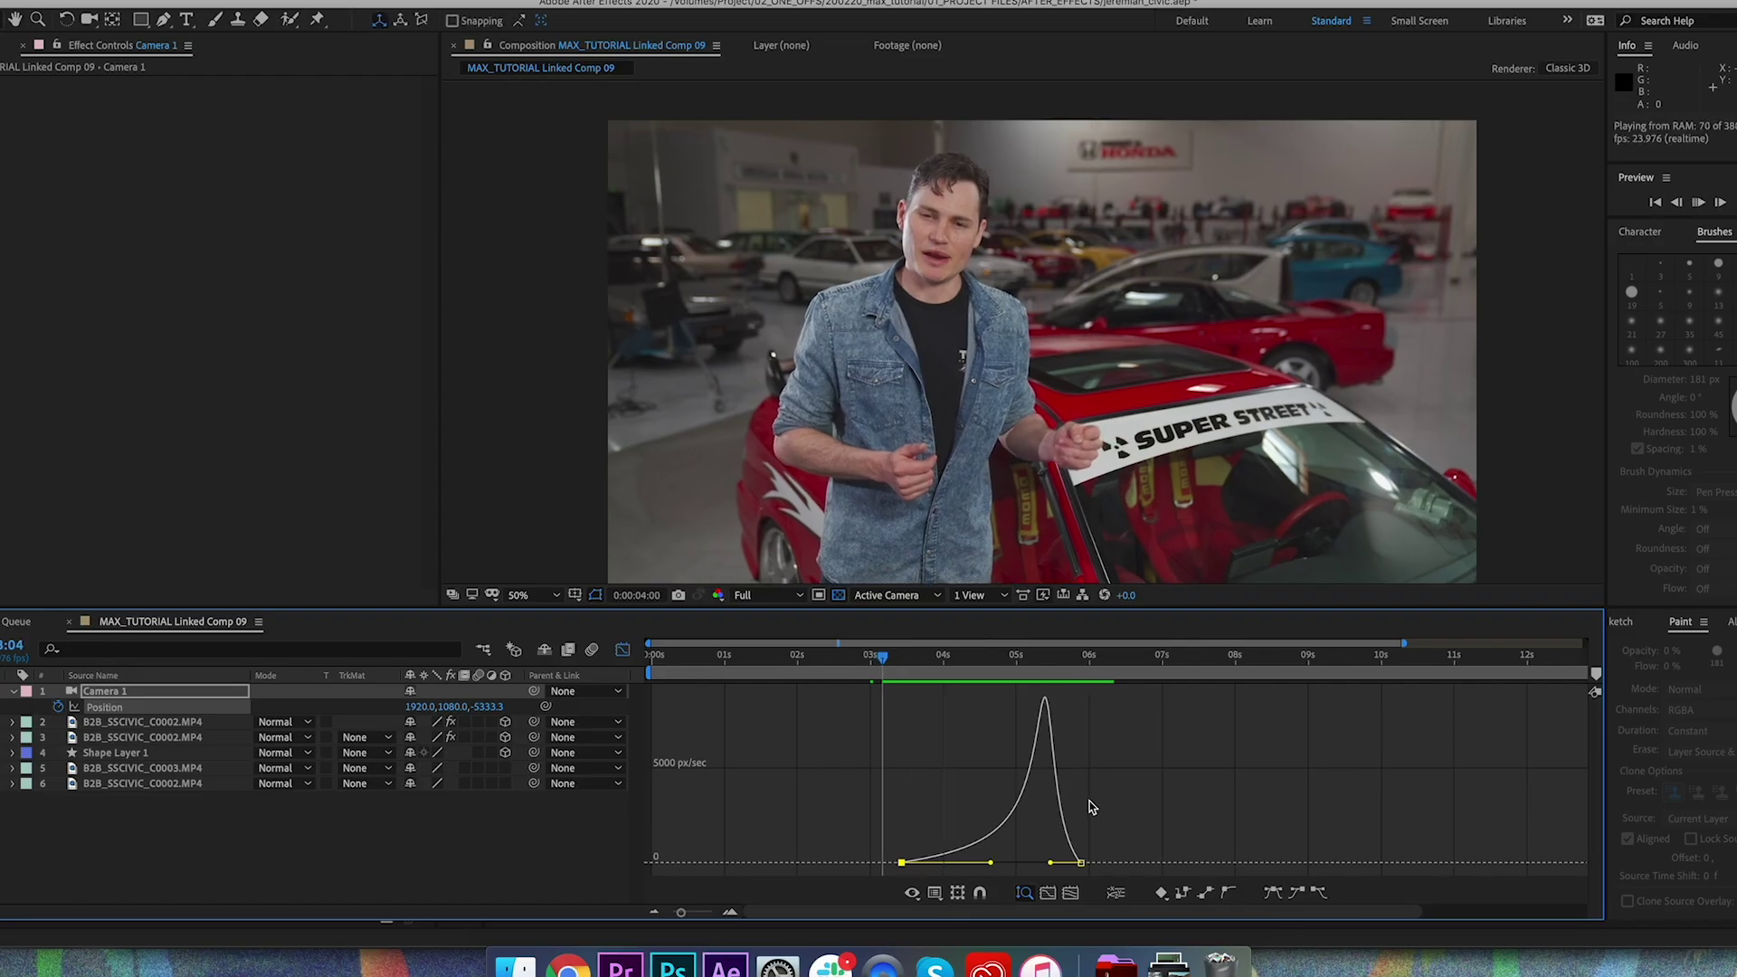
key("space")
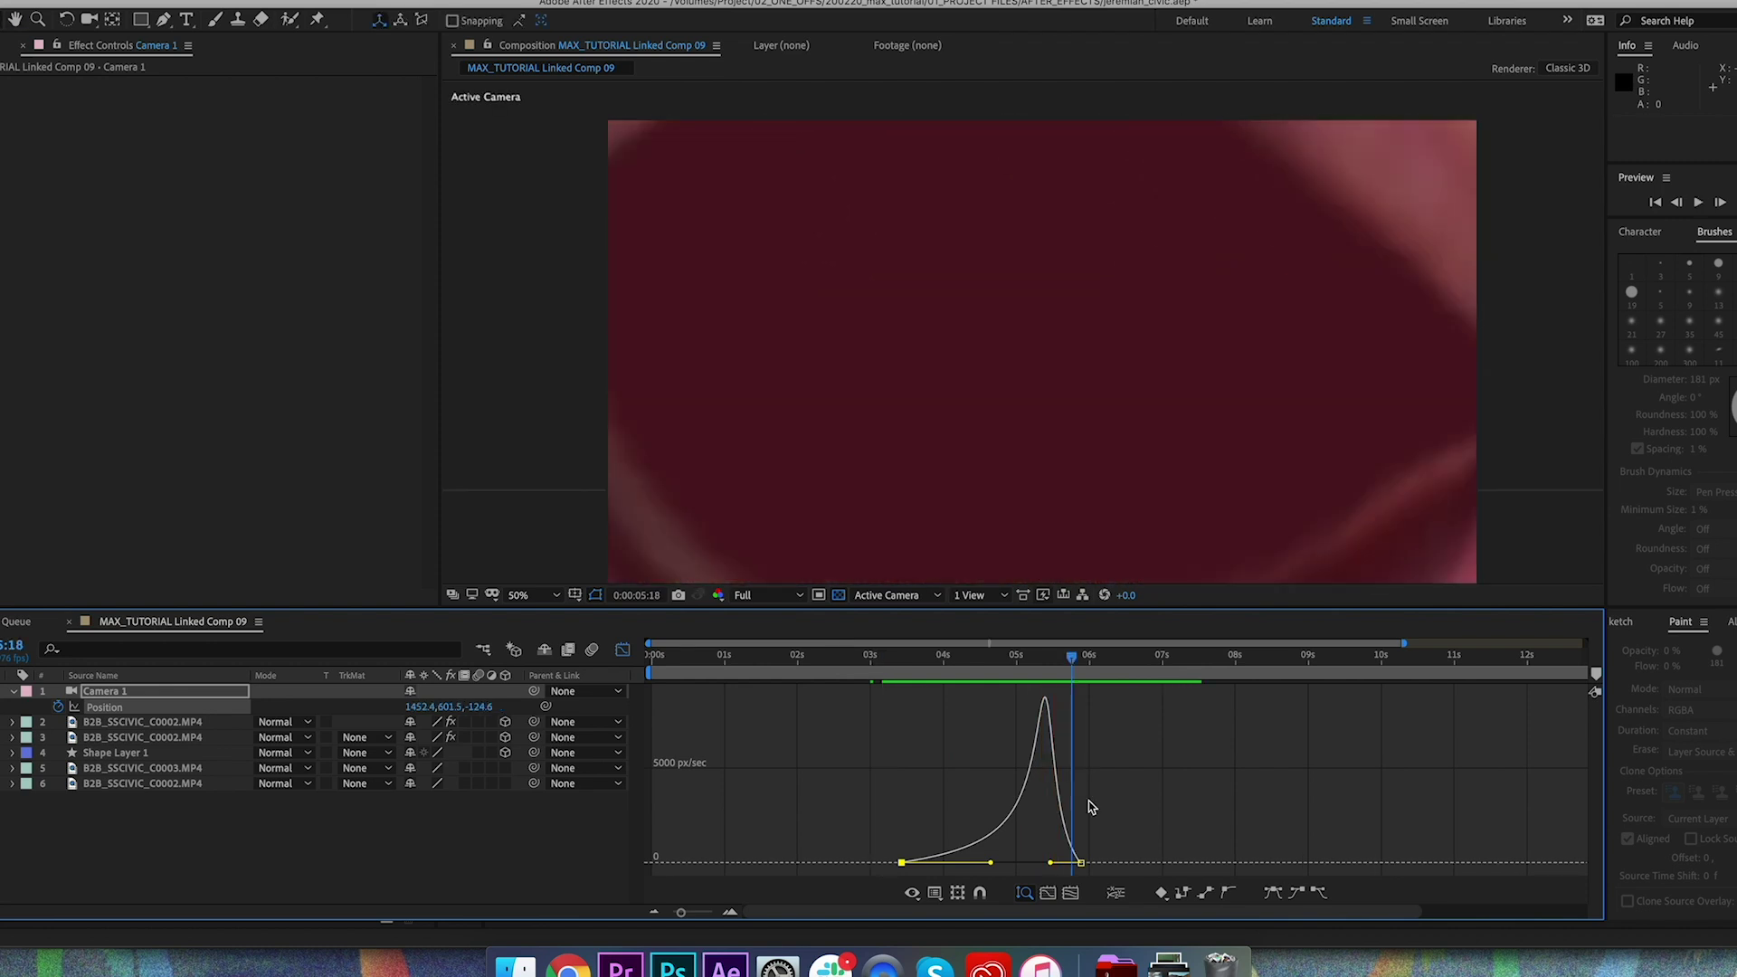
left_click(622, 649)
Step: Keyframe Shape Layer 1's Opacity at 100% at 0:00:05:03 and 0% at 0:00:05:21, then preview
left_click_drag(1032, 674, 1084, 674)
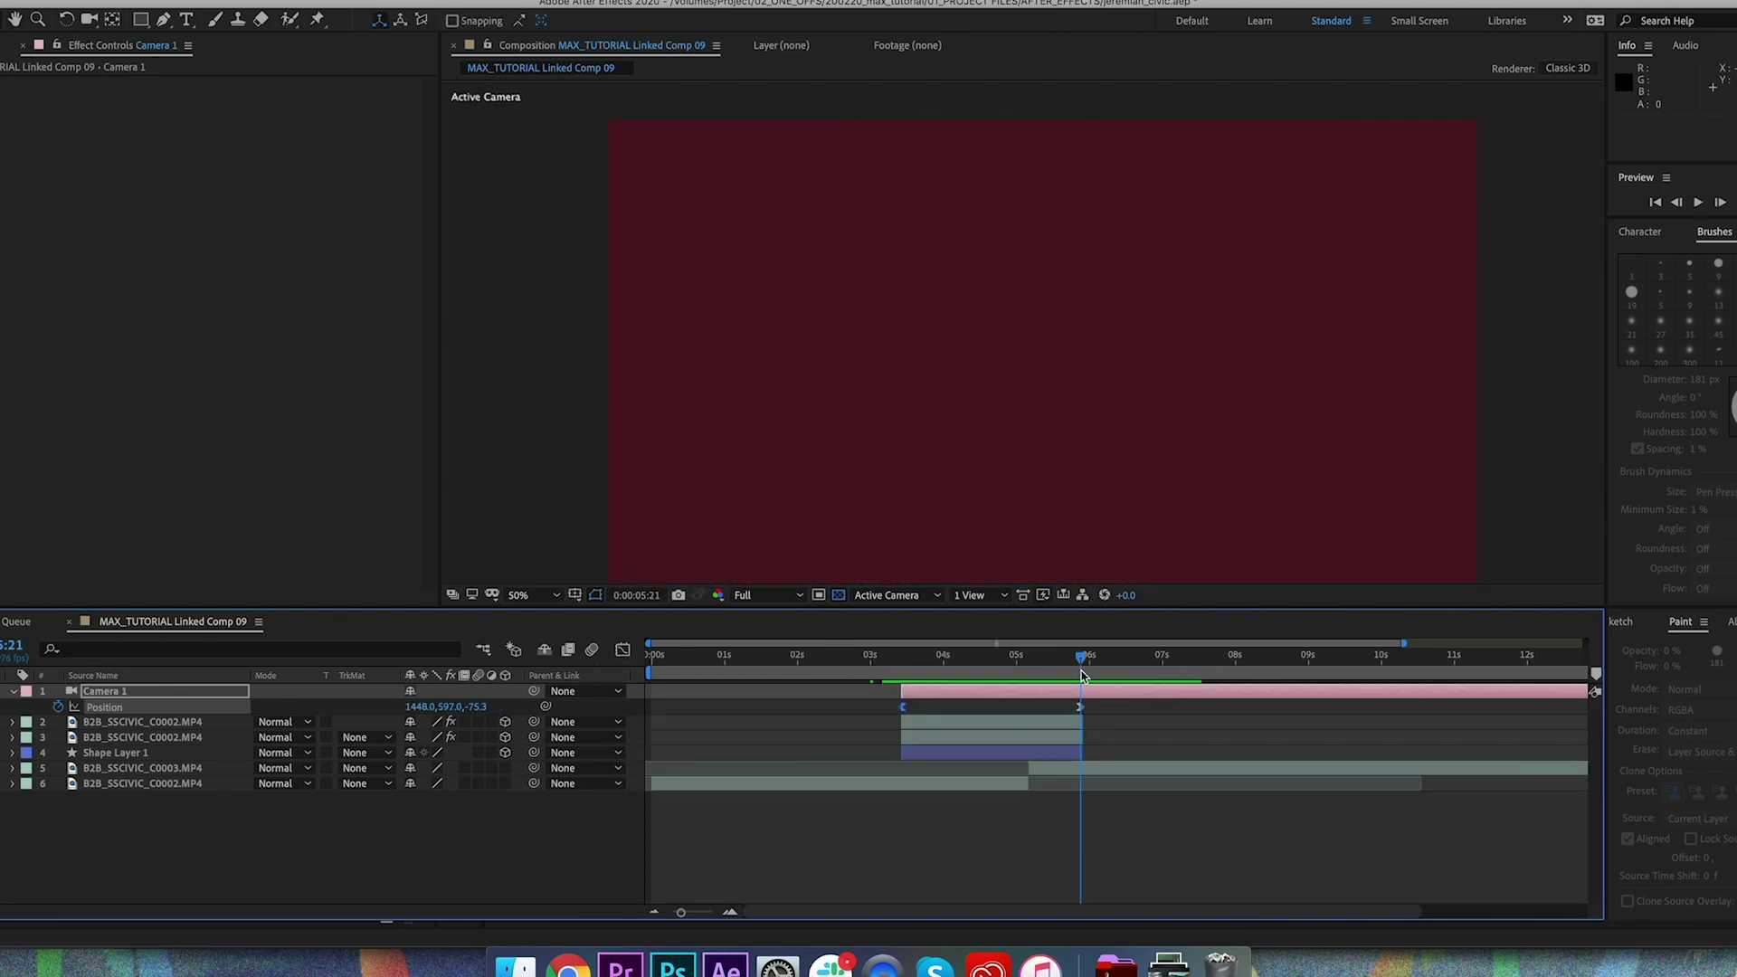
left_click(1010, 754)
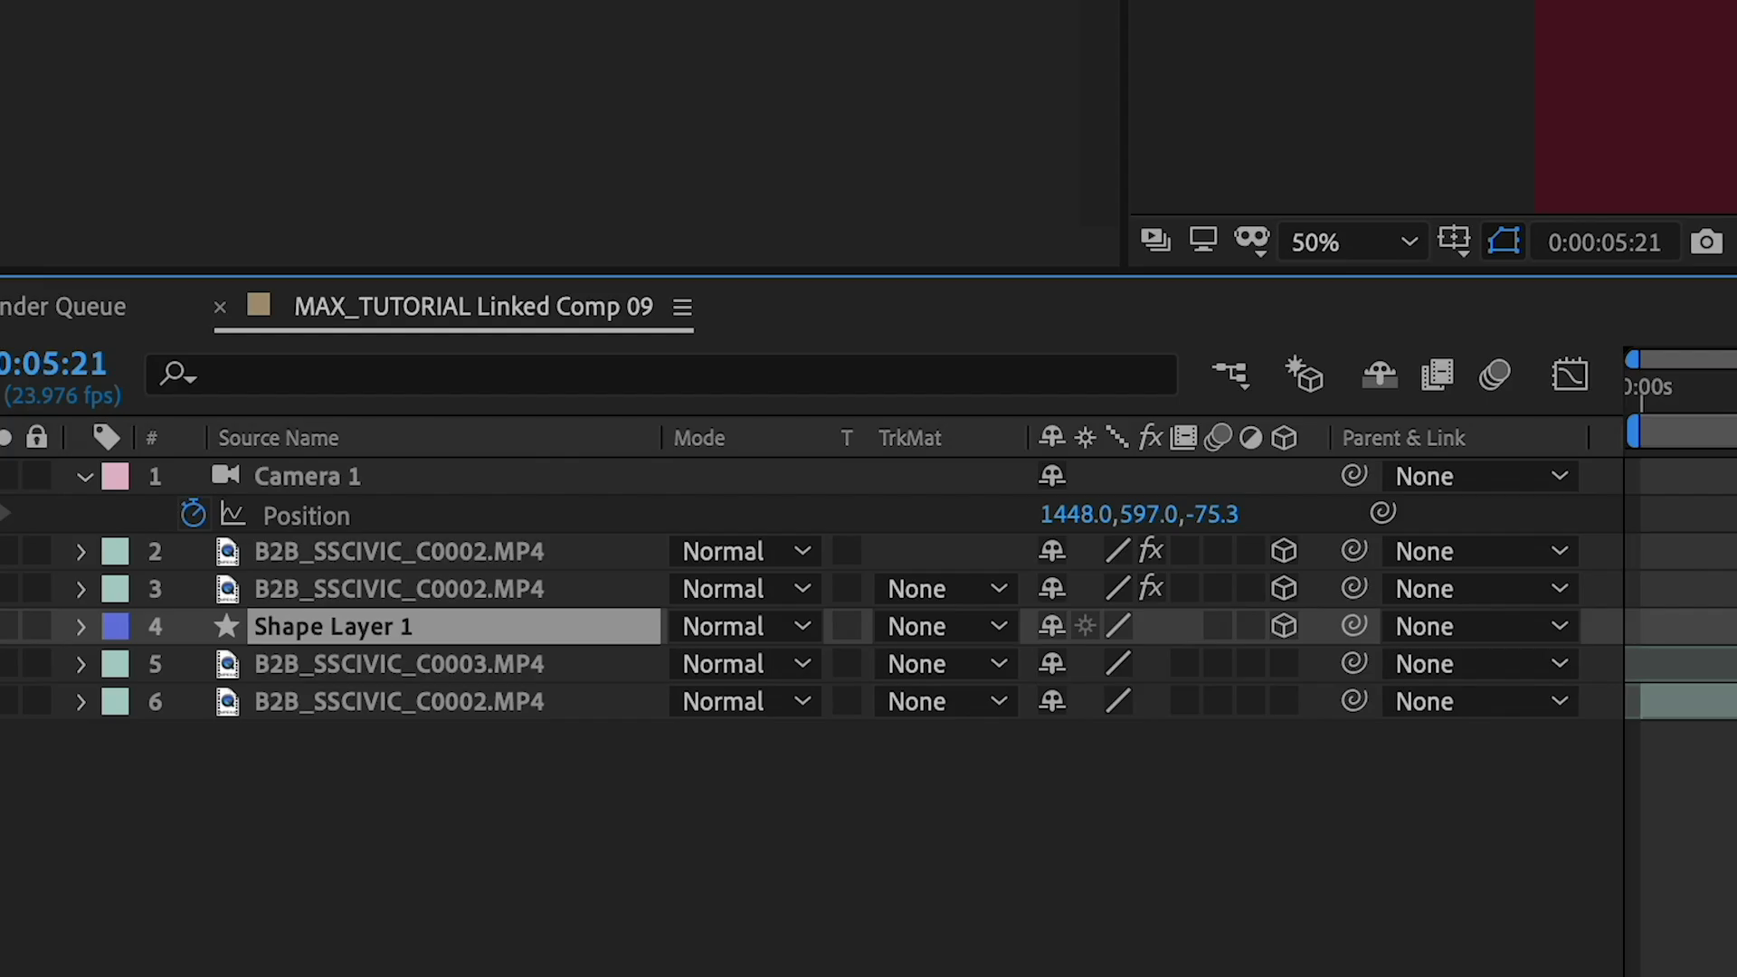
key("t")
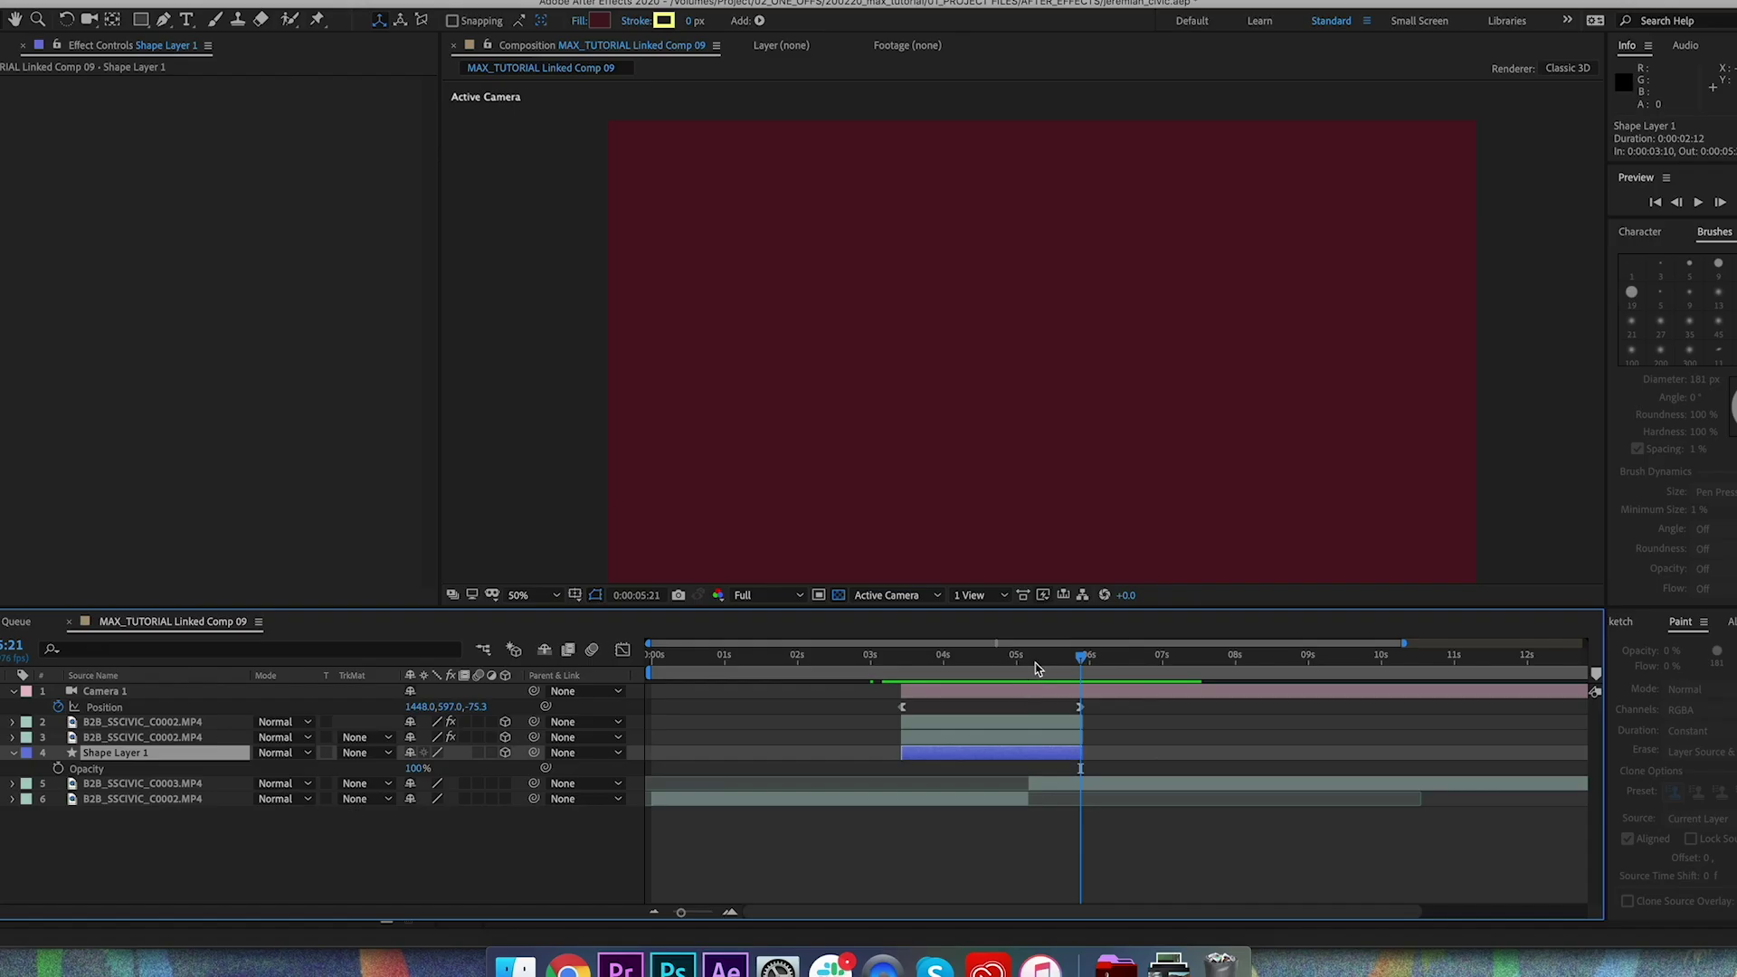
left_click(1029, 660)
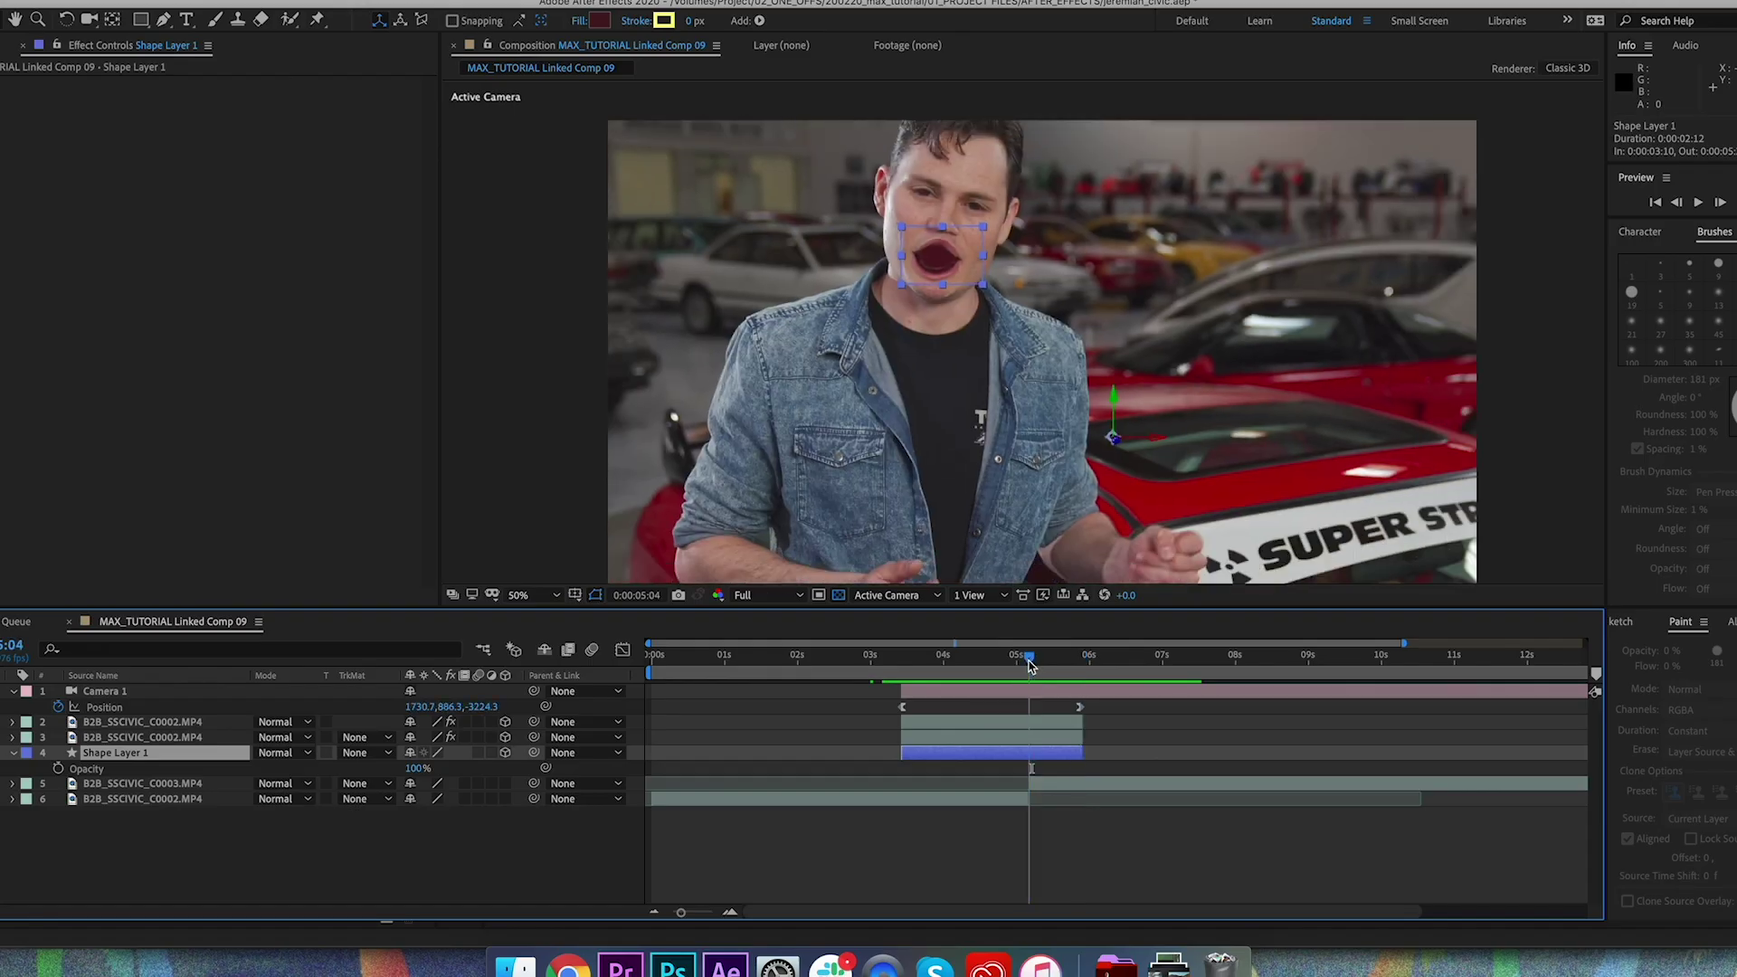
left_click_drag(1028, 664, 1026, 665)
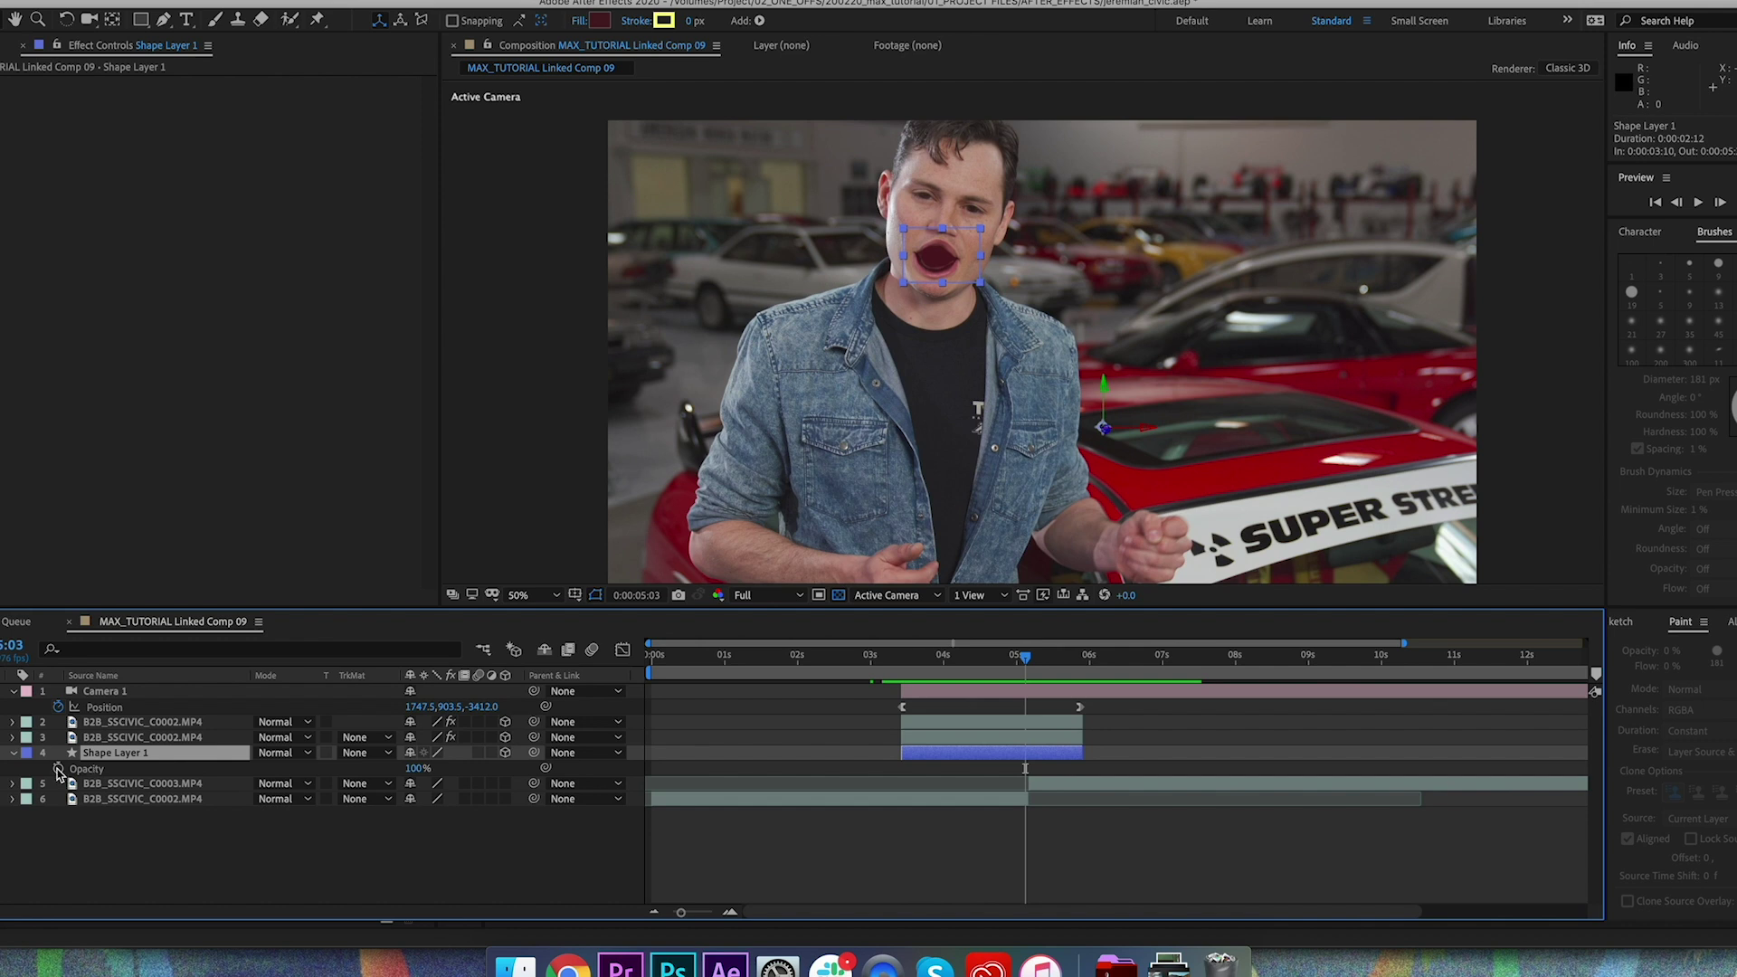
left_click(58, 768)
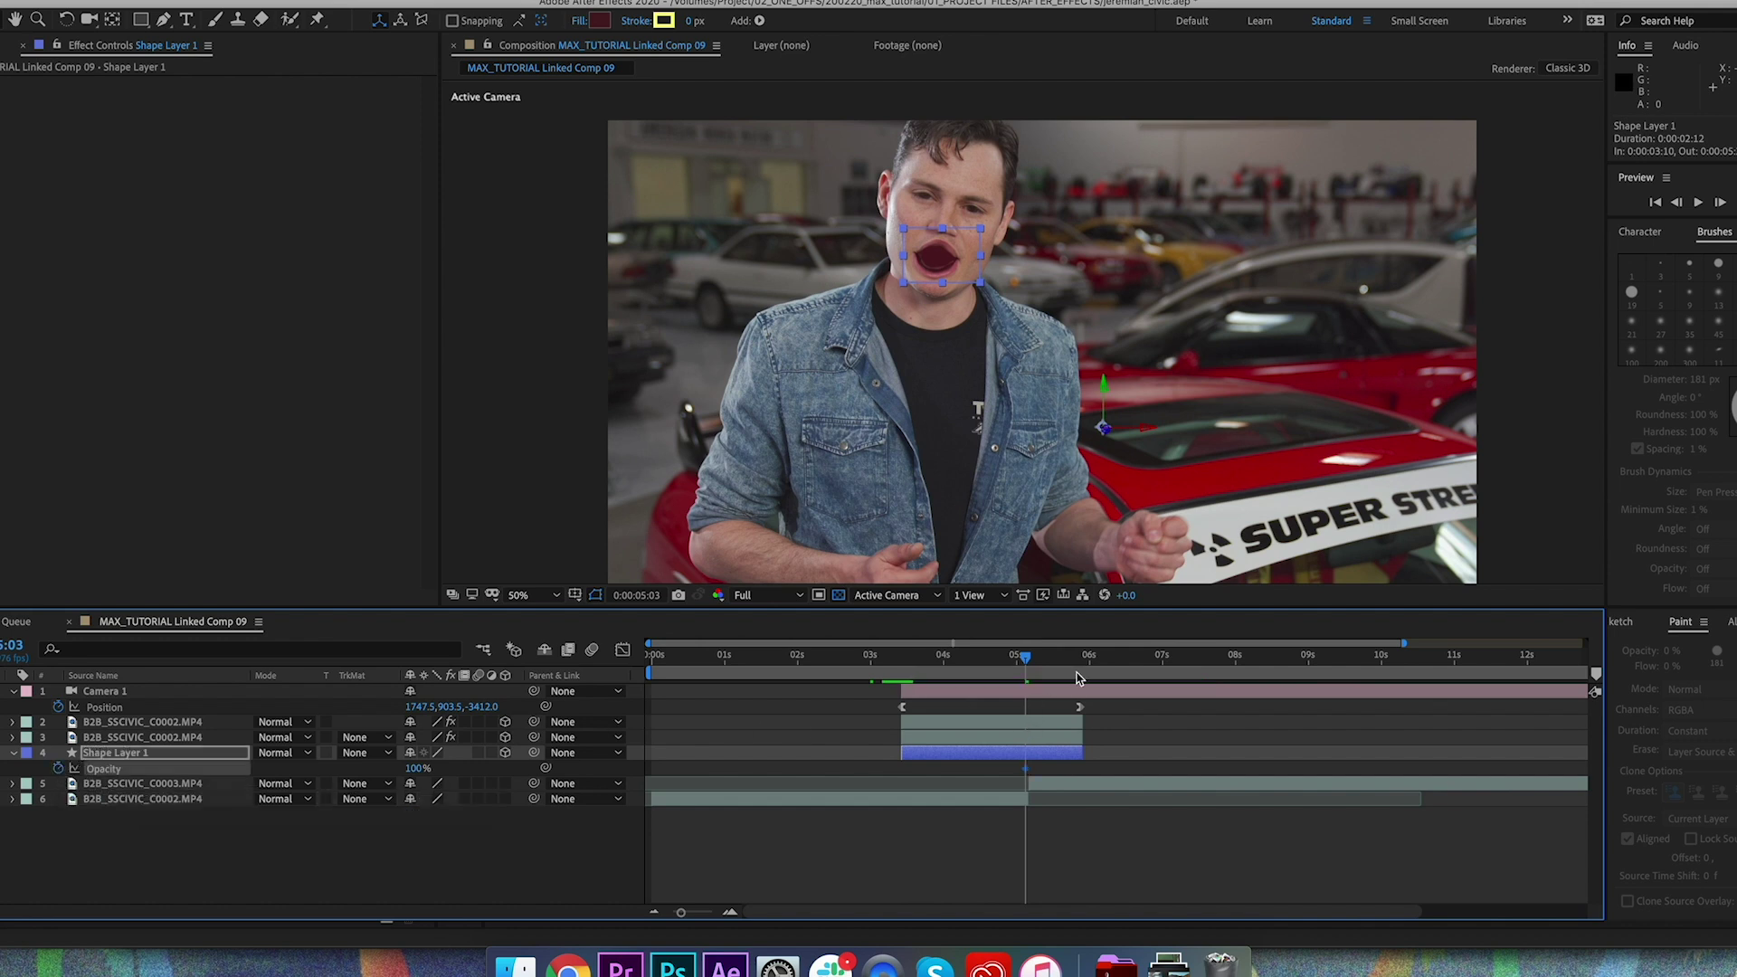
left_click(1084, 667)
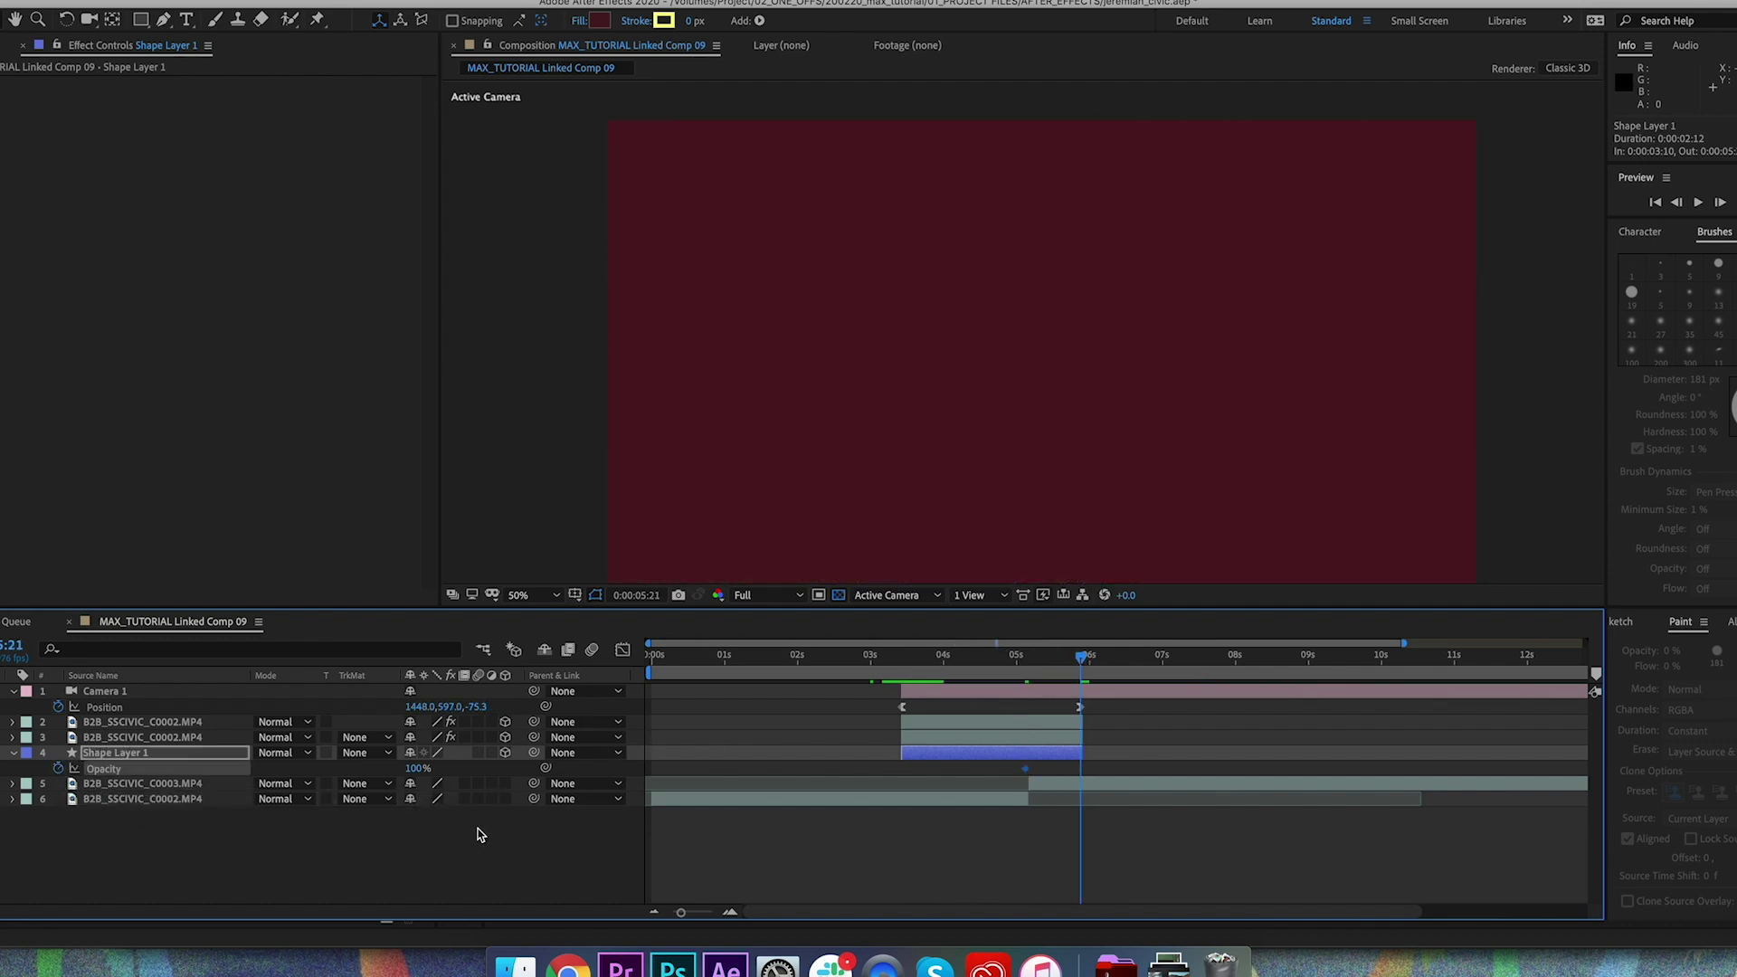
left_click(479, 834)
left_click_drag(418, 768, 174, 776)
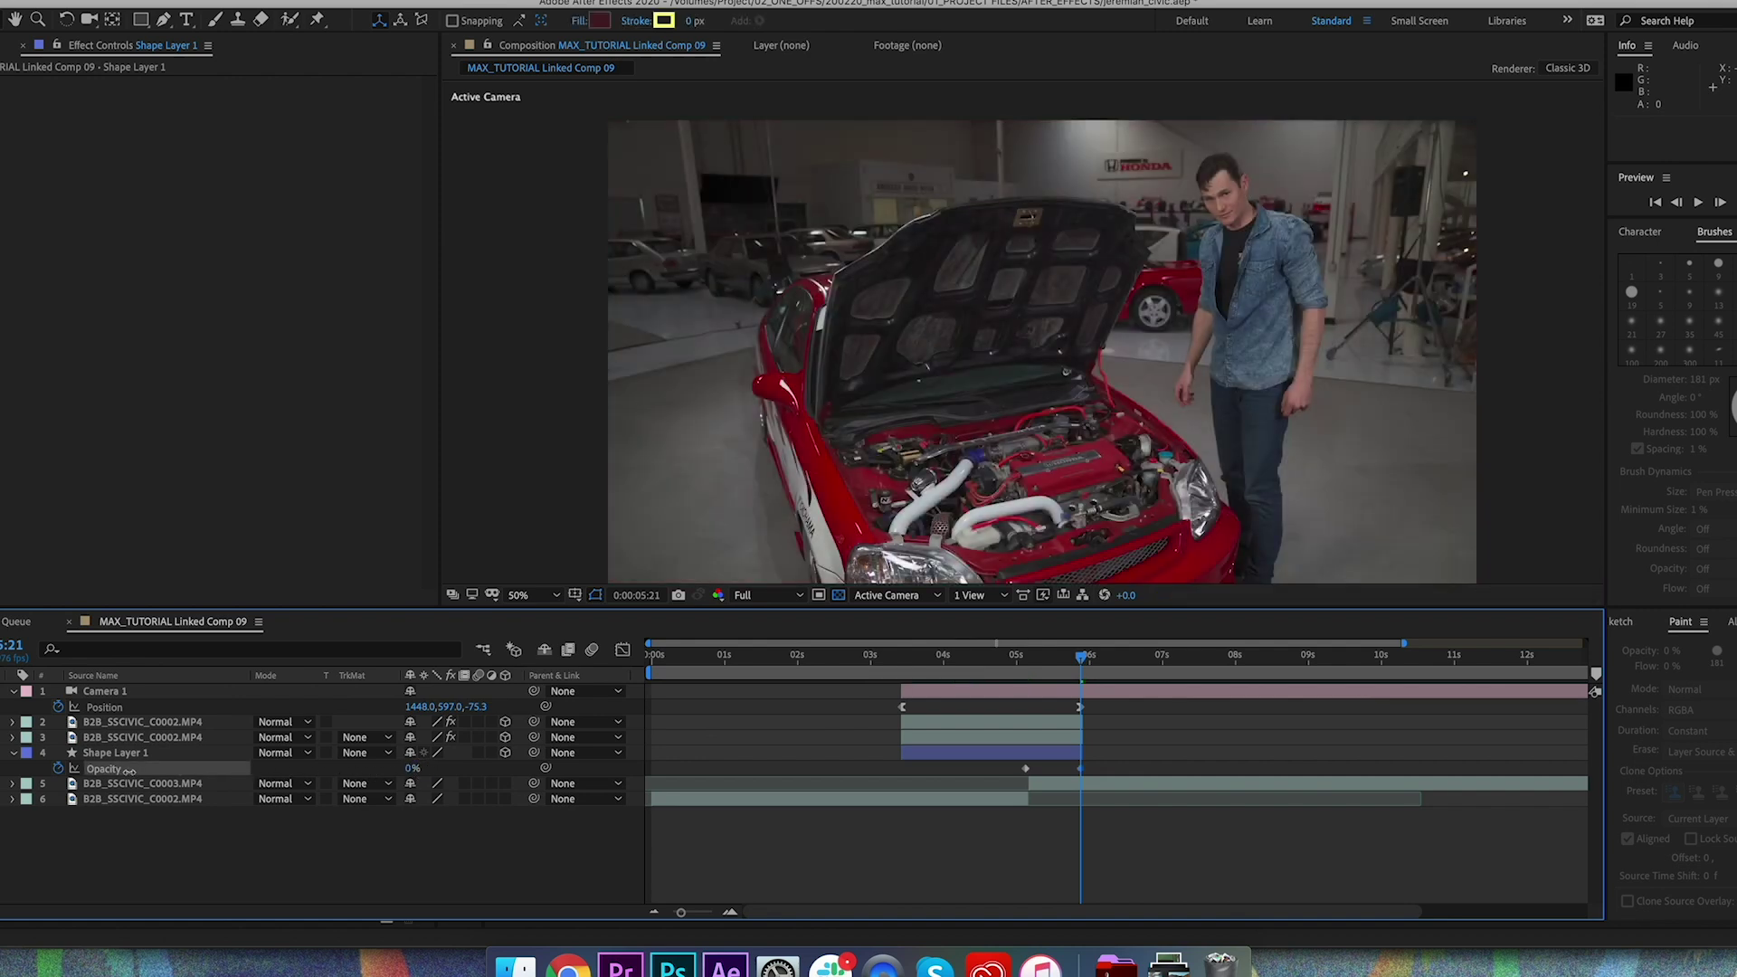
left_click(1061, 749)
key("space")
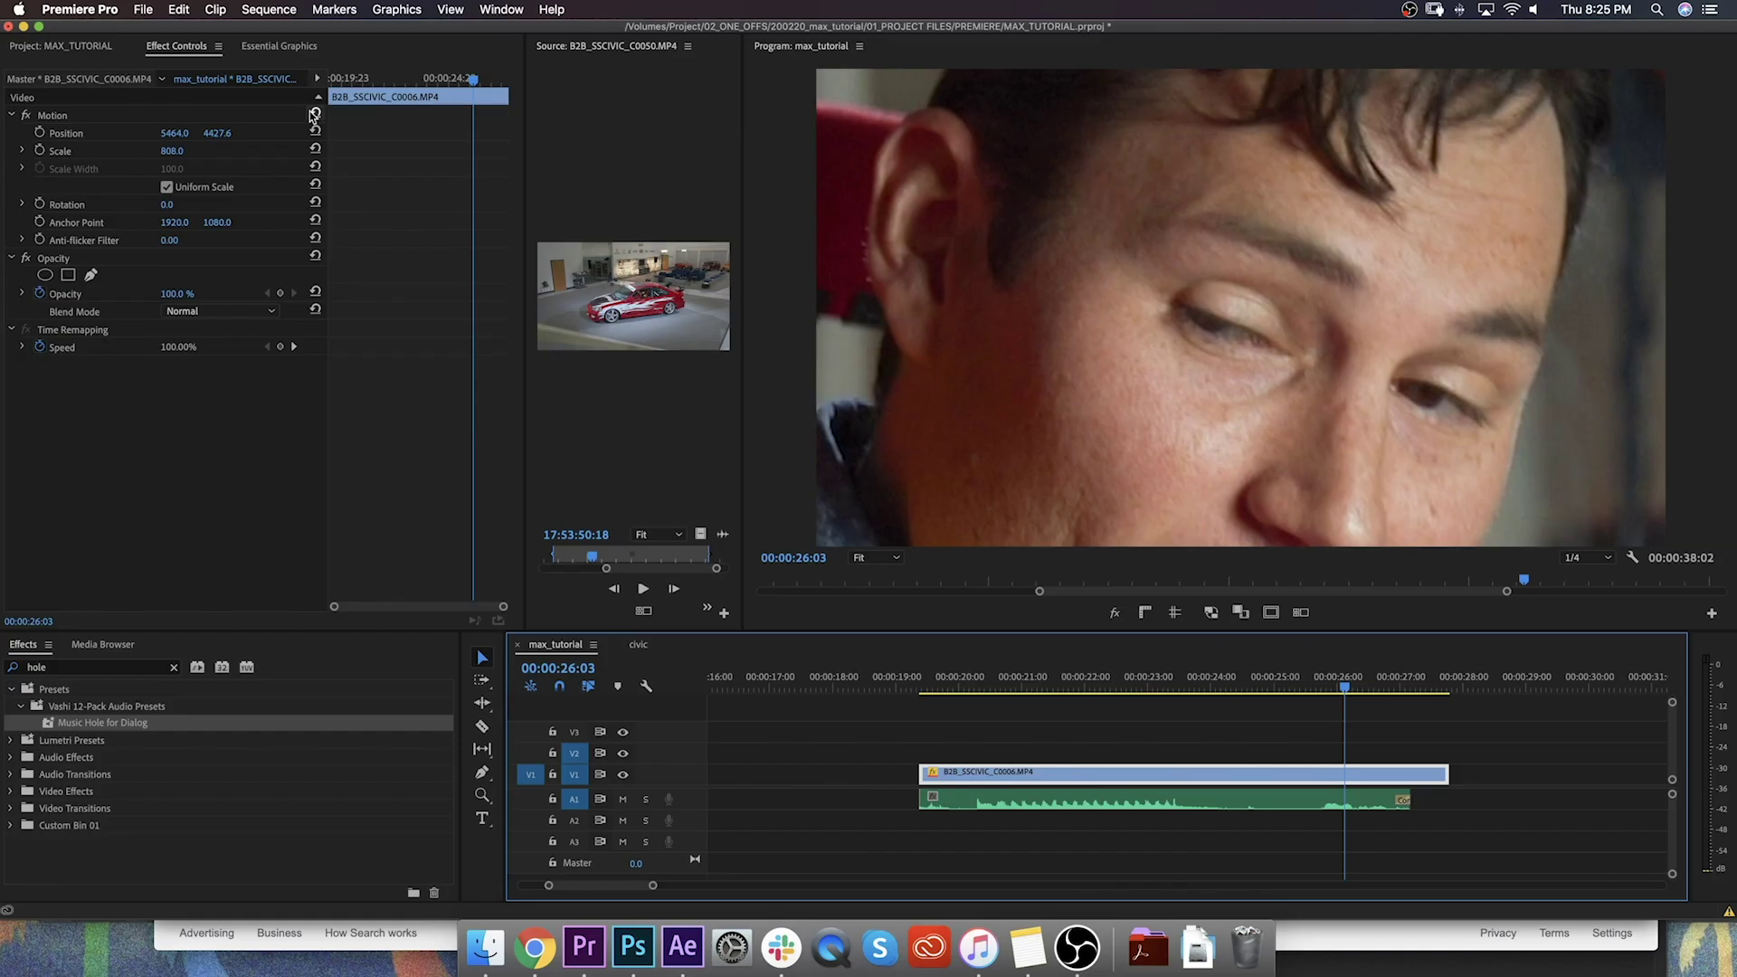
Step: Swap the C0006 in-car clip on the timeline for a linked After Effects composition
right_click(1164, 770)
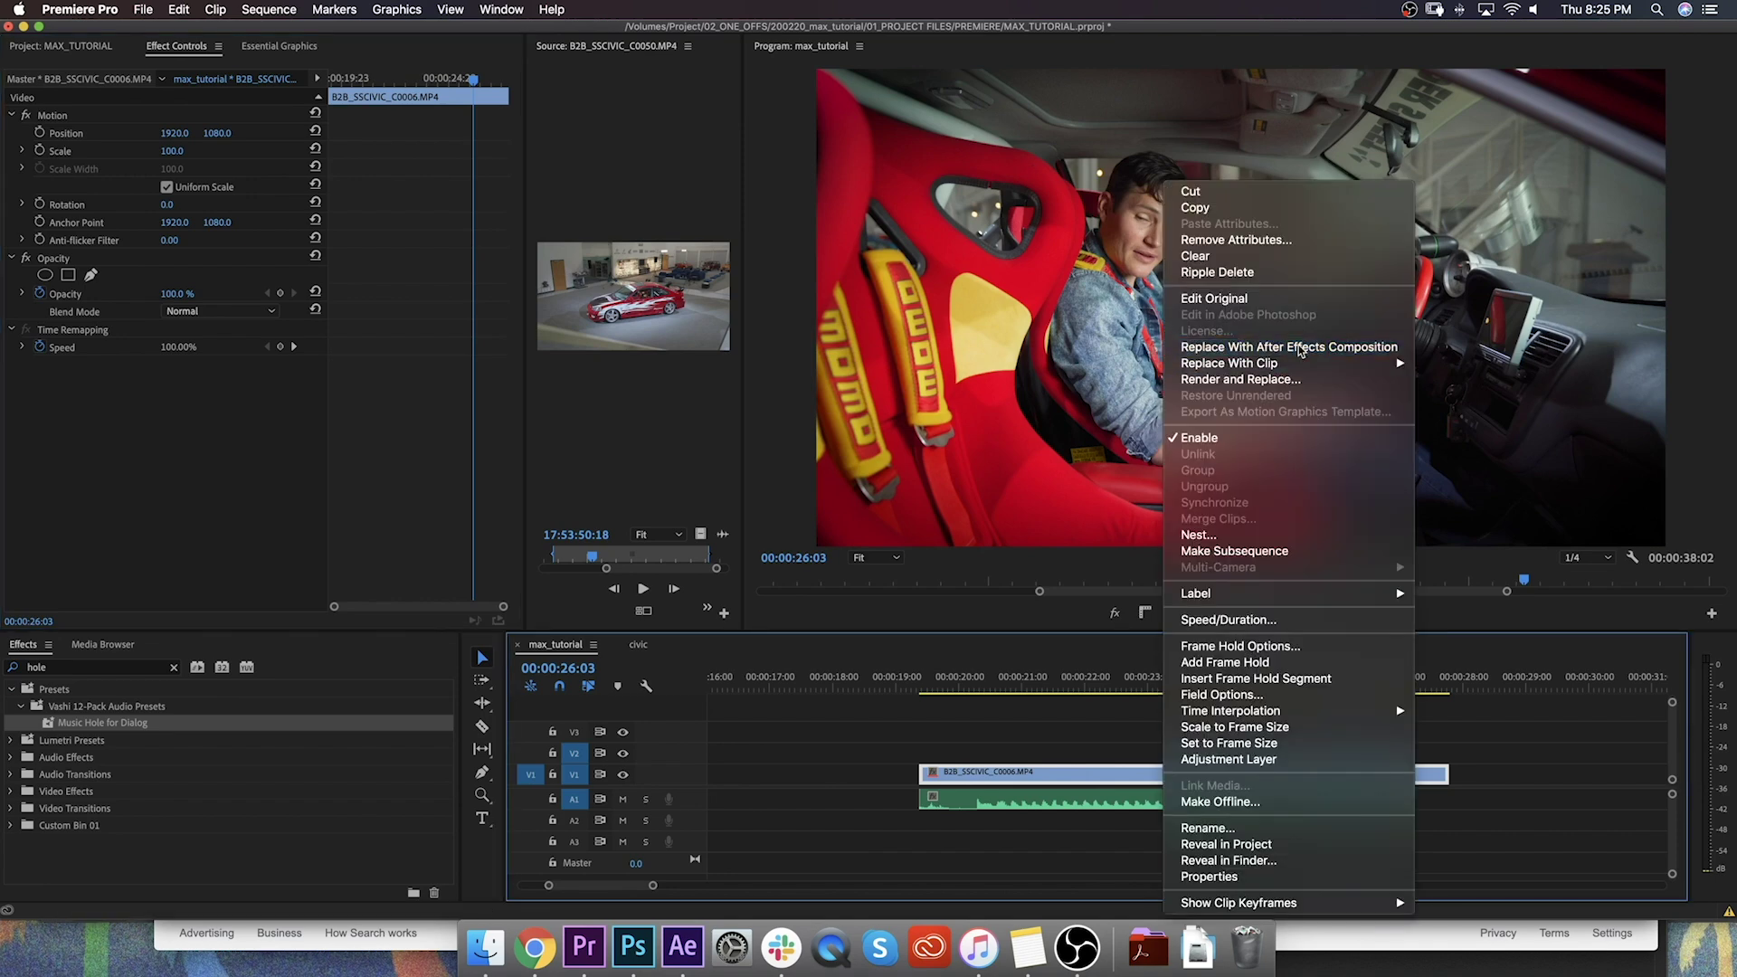
left_click(1221, 344)
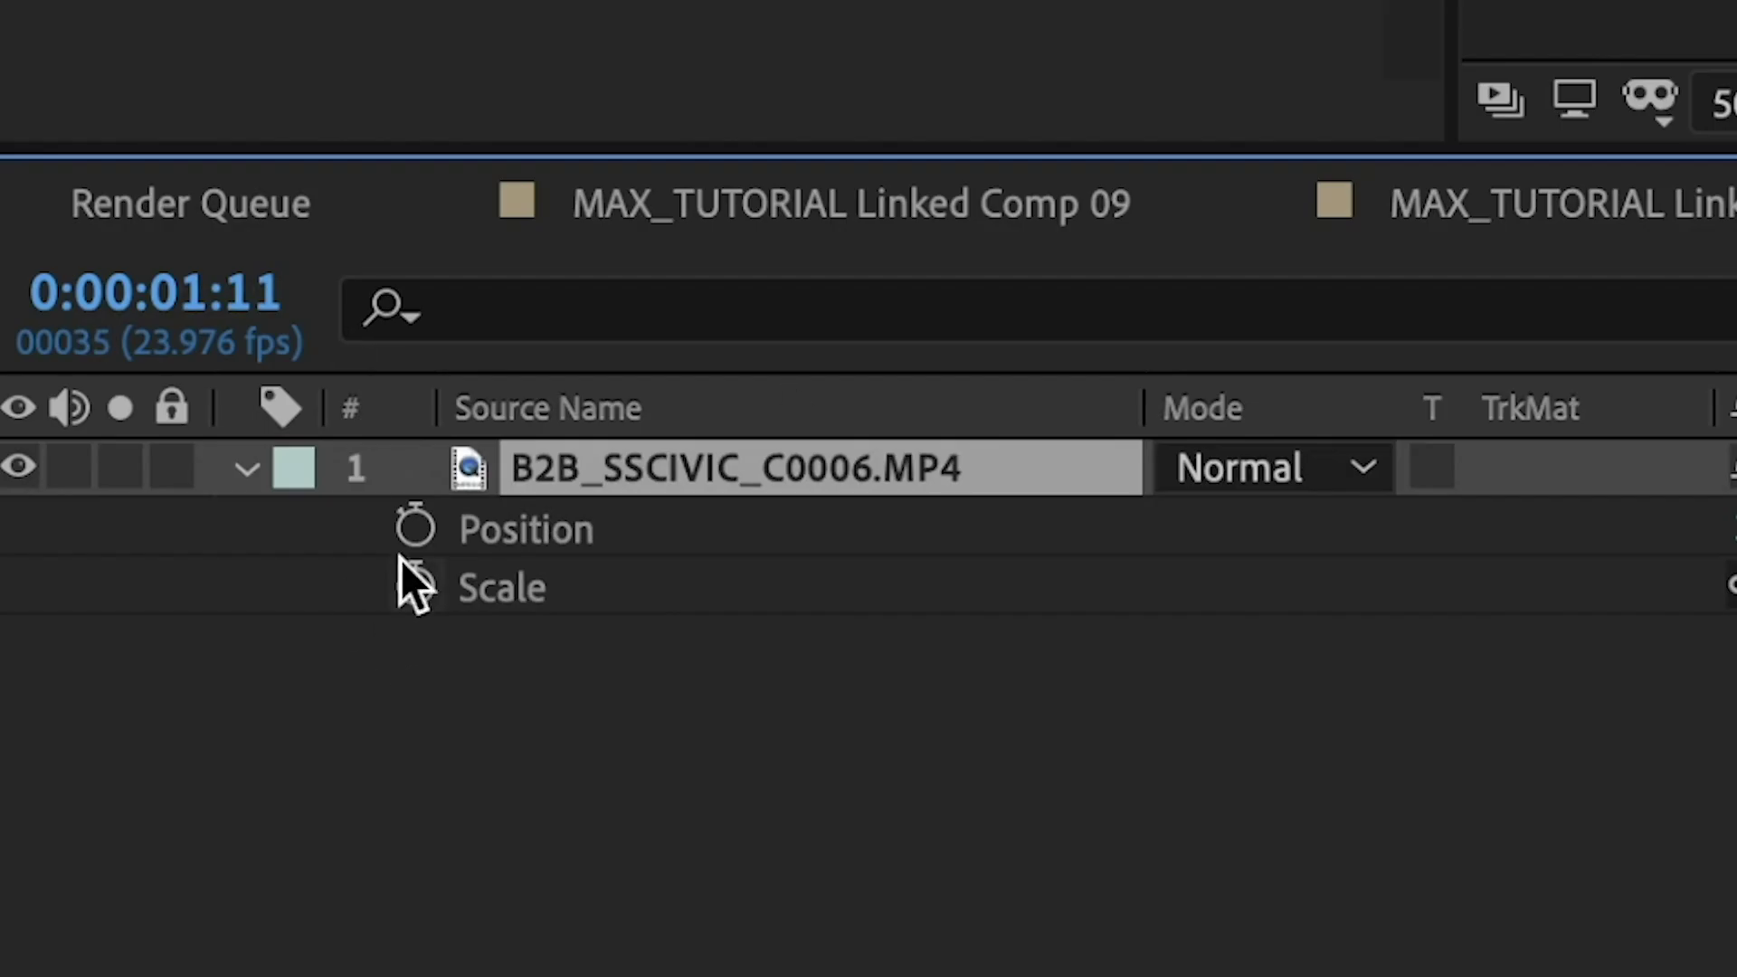
Step: Keyframe Position and Scale at 1:11, then a few frames later punch in to 713% on the presenter's face
left_click(106, 747)
left_click(106, 733)
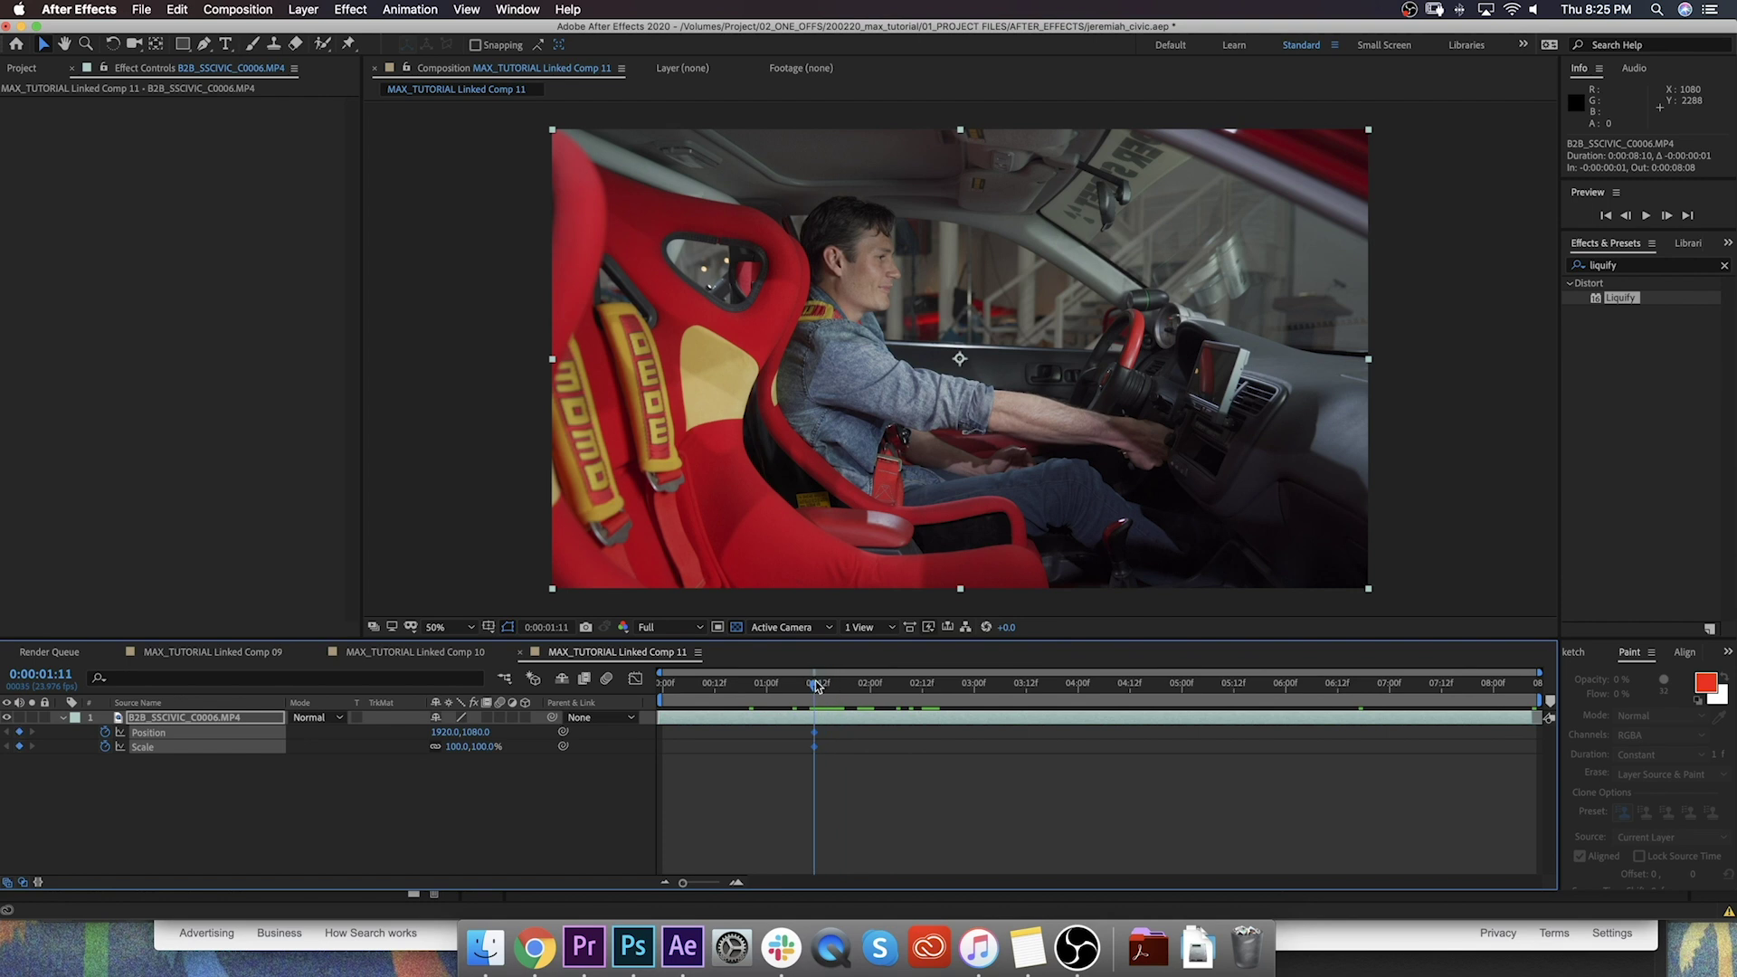
key("Page_Down")
key("Page_Down")
key("Page_Down")
left_click(142, 746)
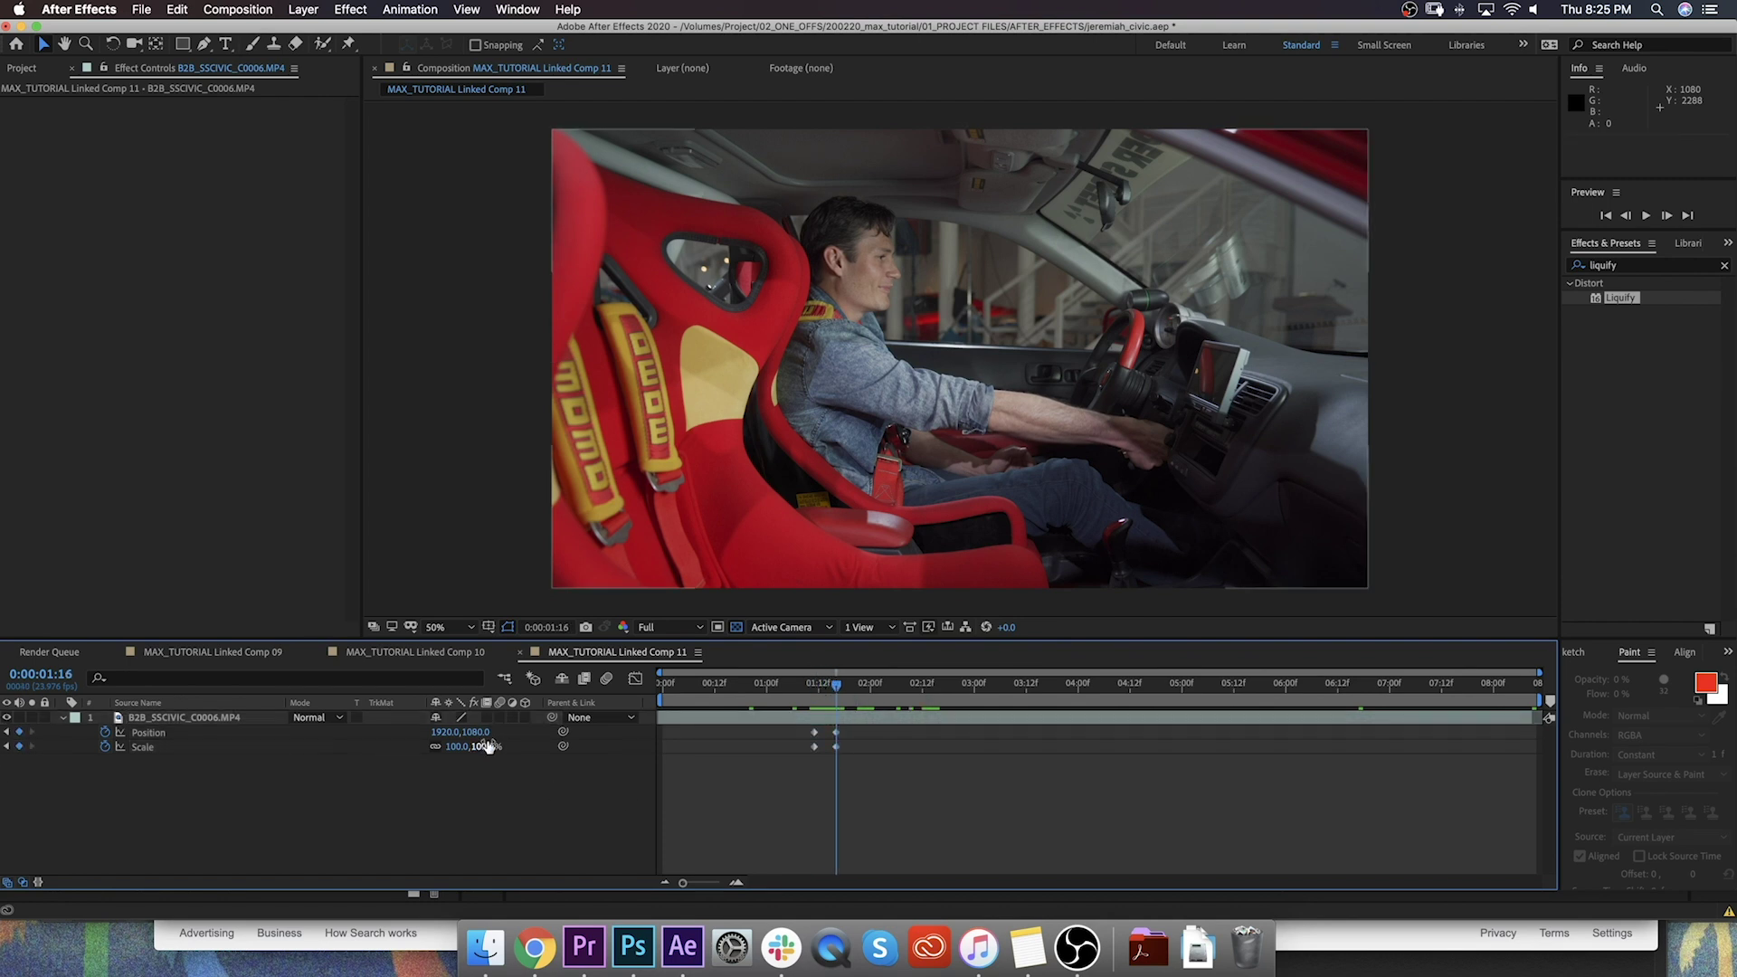
left_click_drag(472, 746, 1020, 735)
left_click_drag(816, 373, 1203, 579)
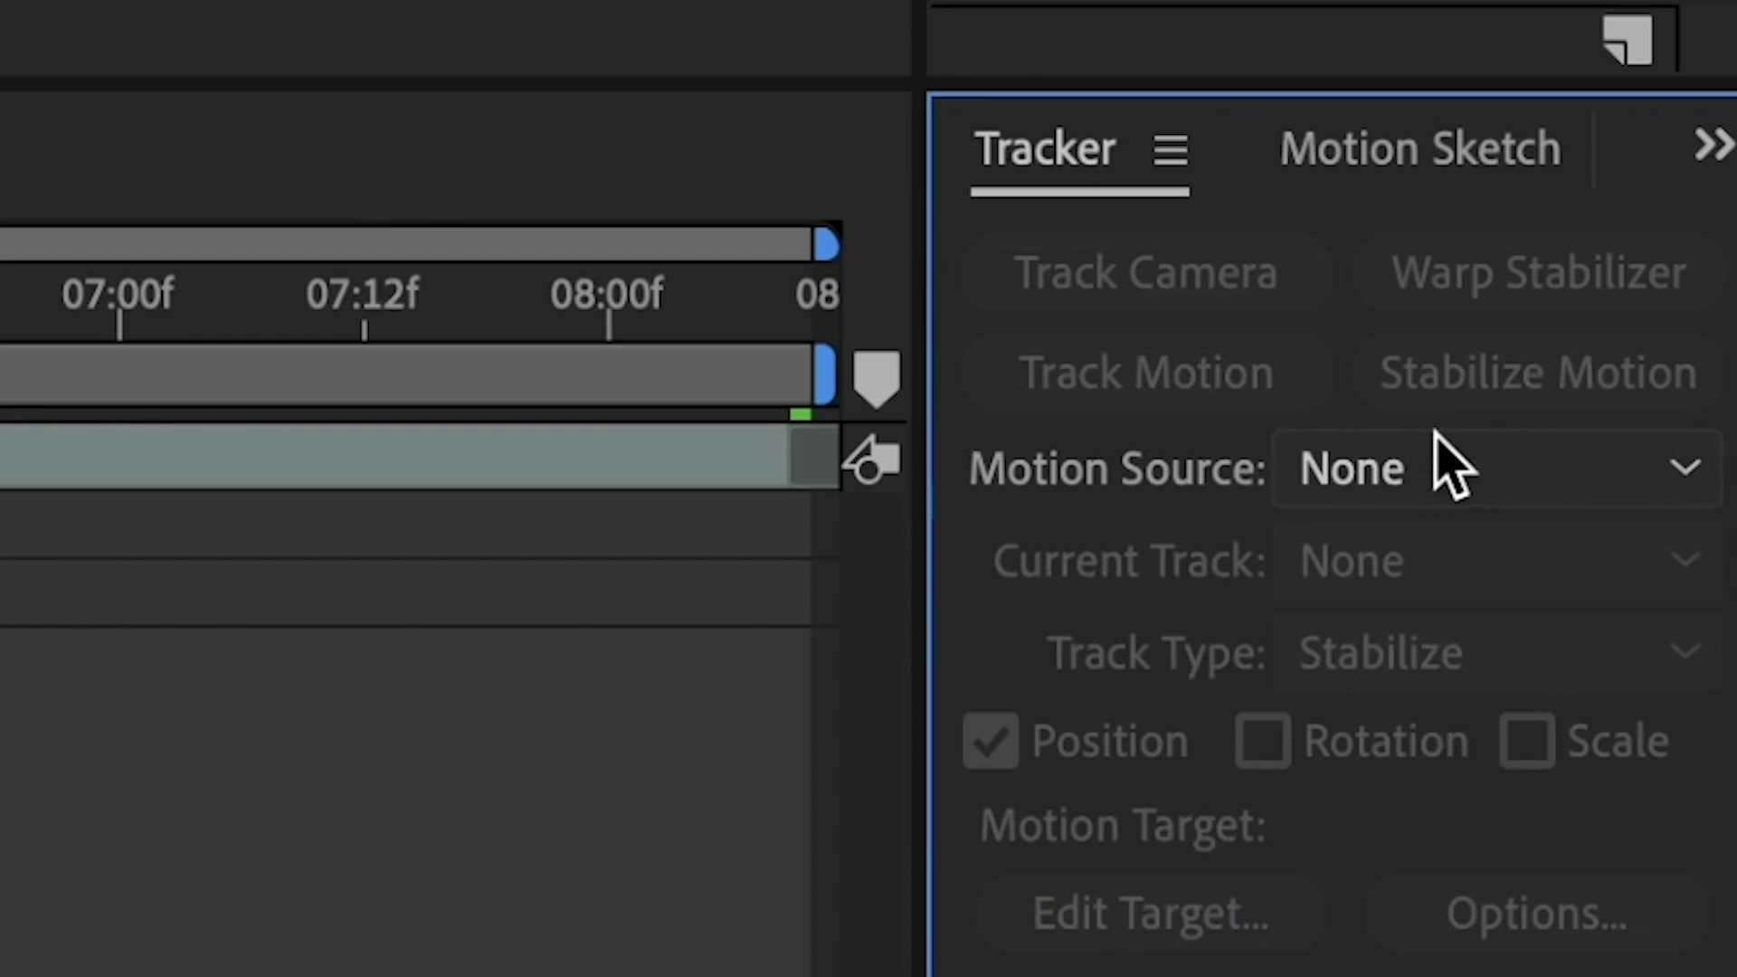
Step: Add a Stabilize Motion track to the close-up, fit Track Point 1 on the ear, and analyze forward
left_click(27, 457)
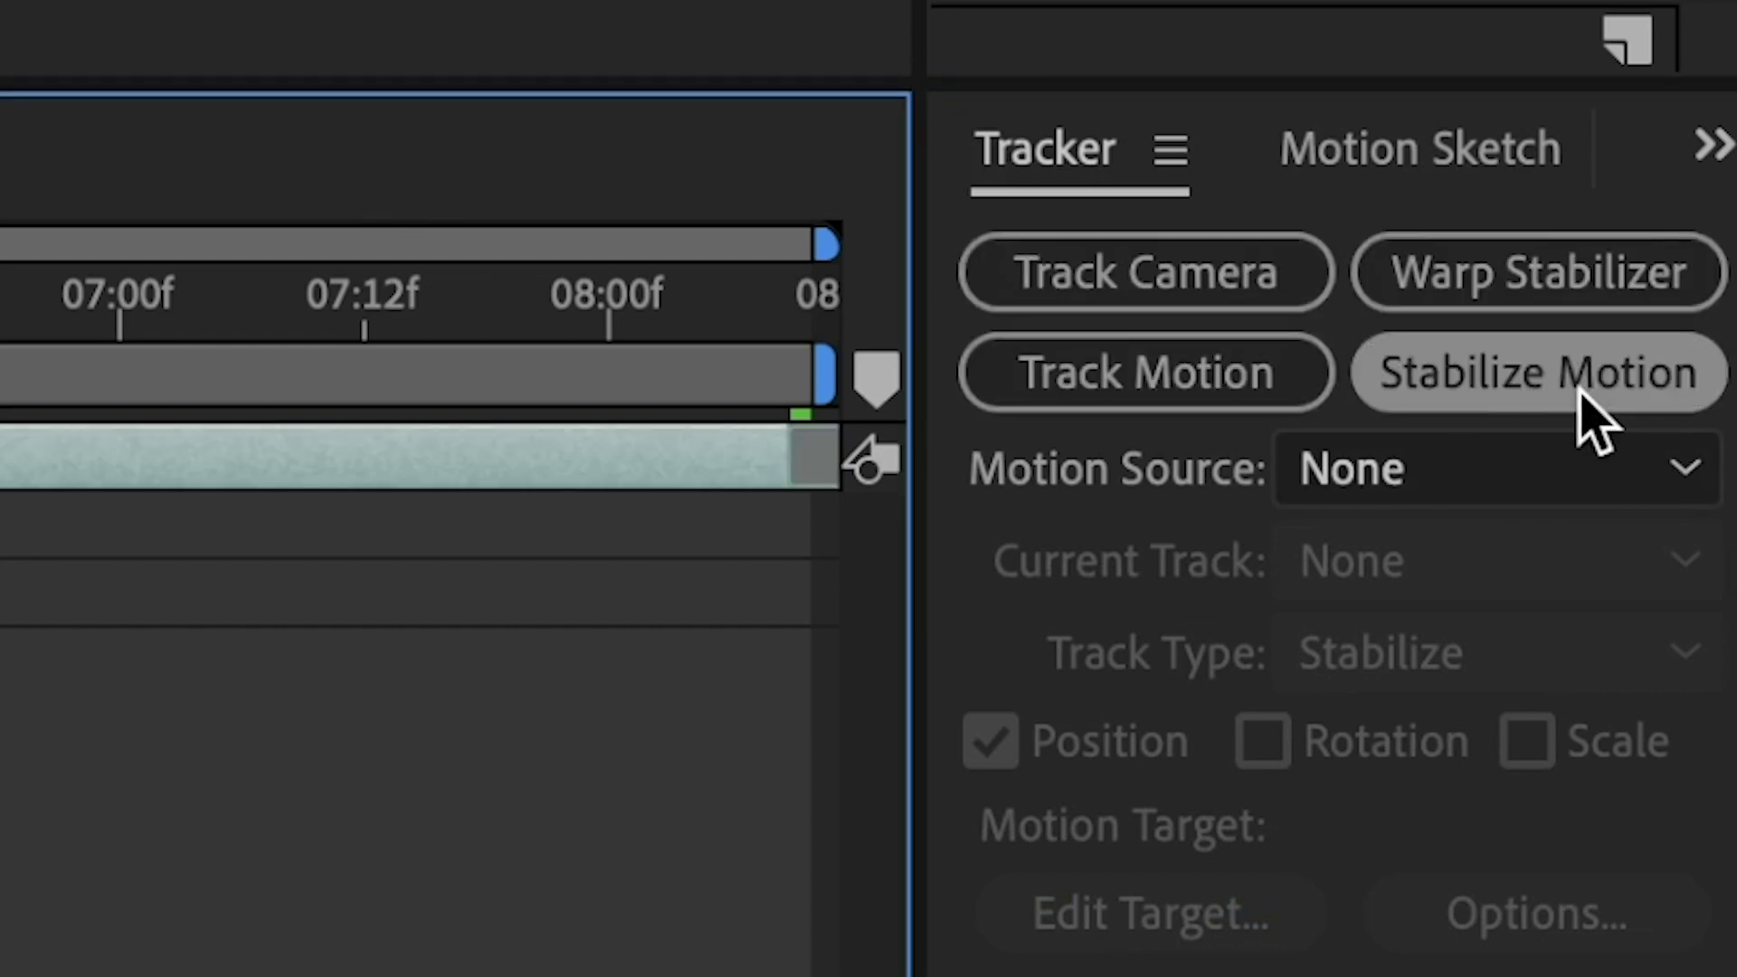
left_click(1558, 403)
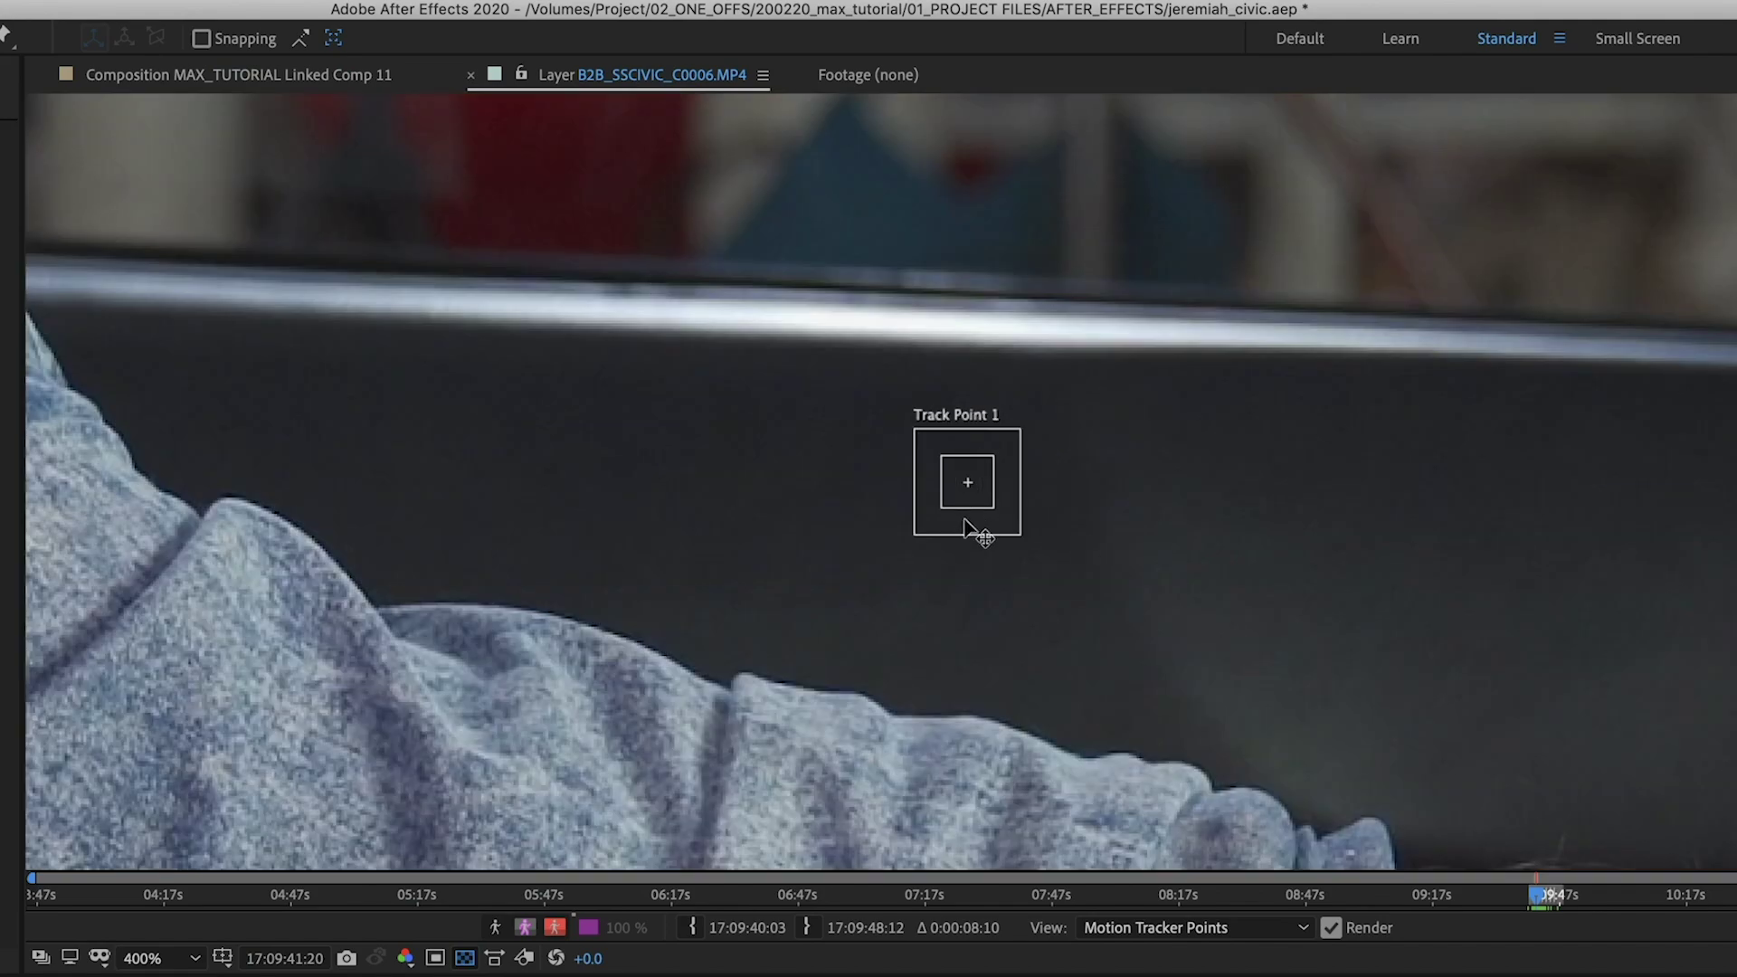
left_click_drag(965, 522, 323, 333)
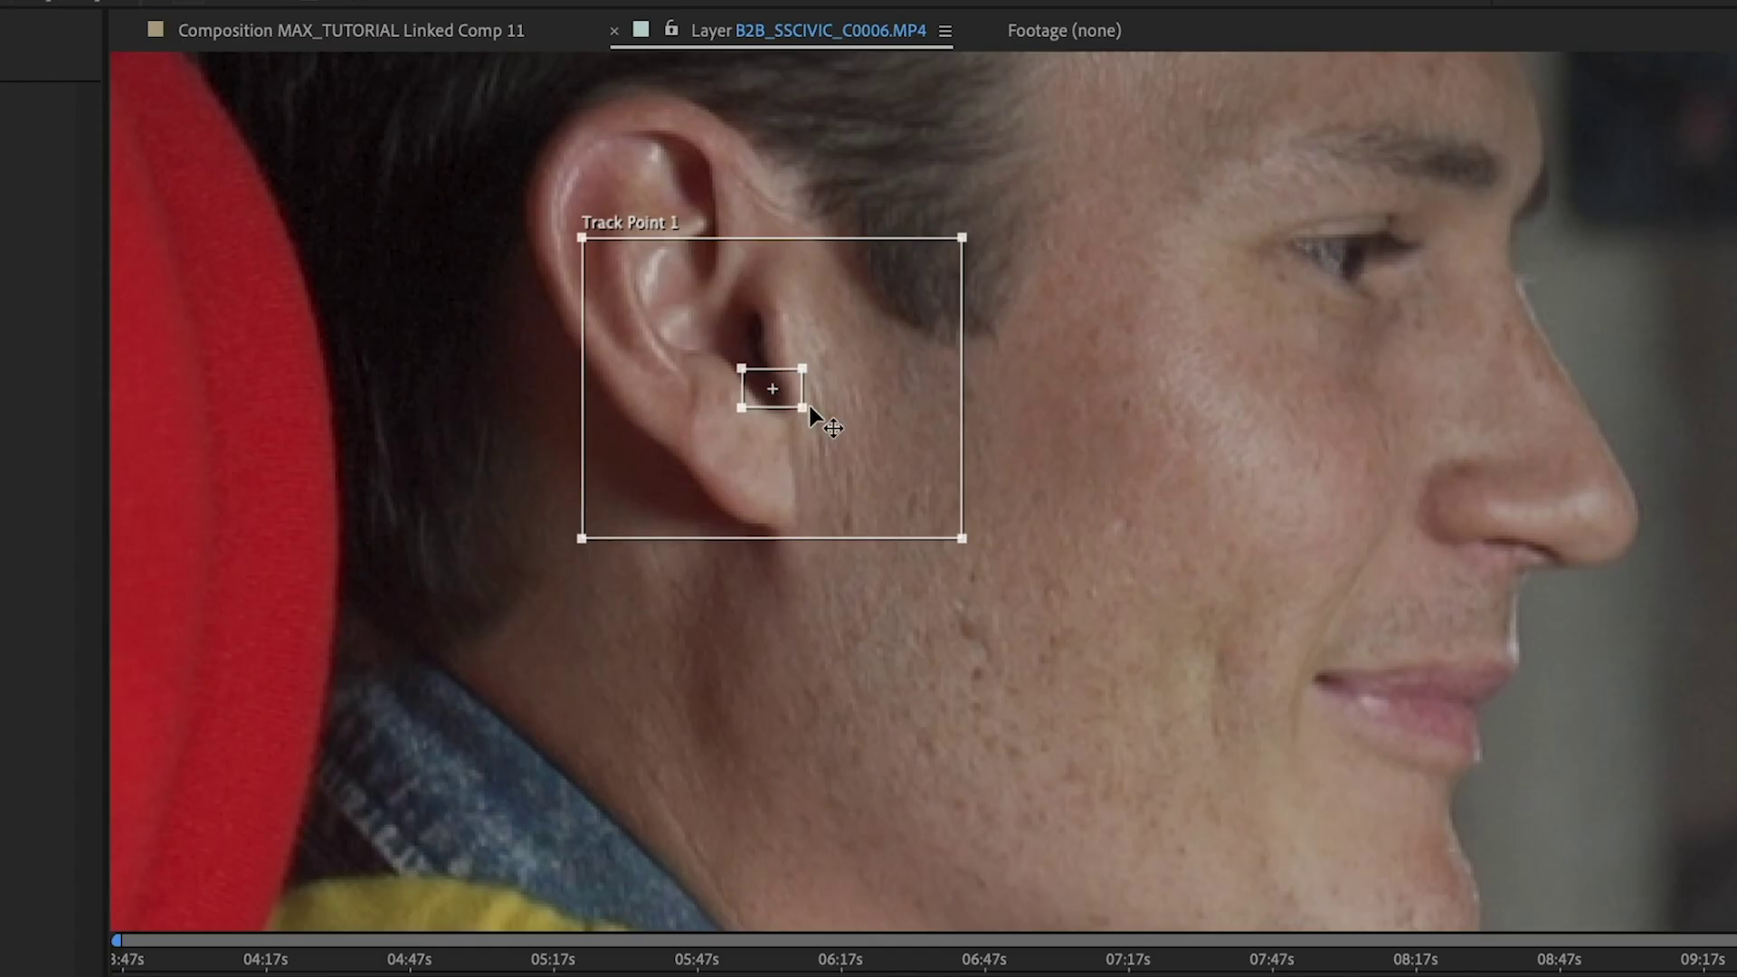
left_click_drag(807, 405, 838, 447)
left_click_drag(964, 552, 895, 503)
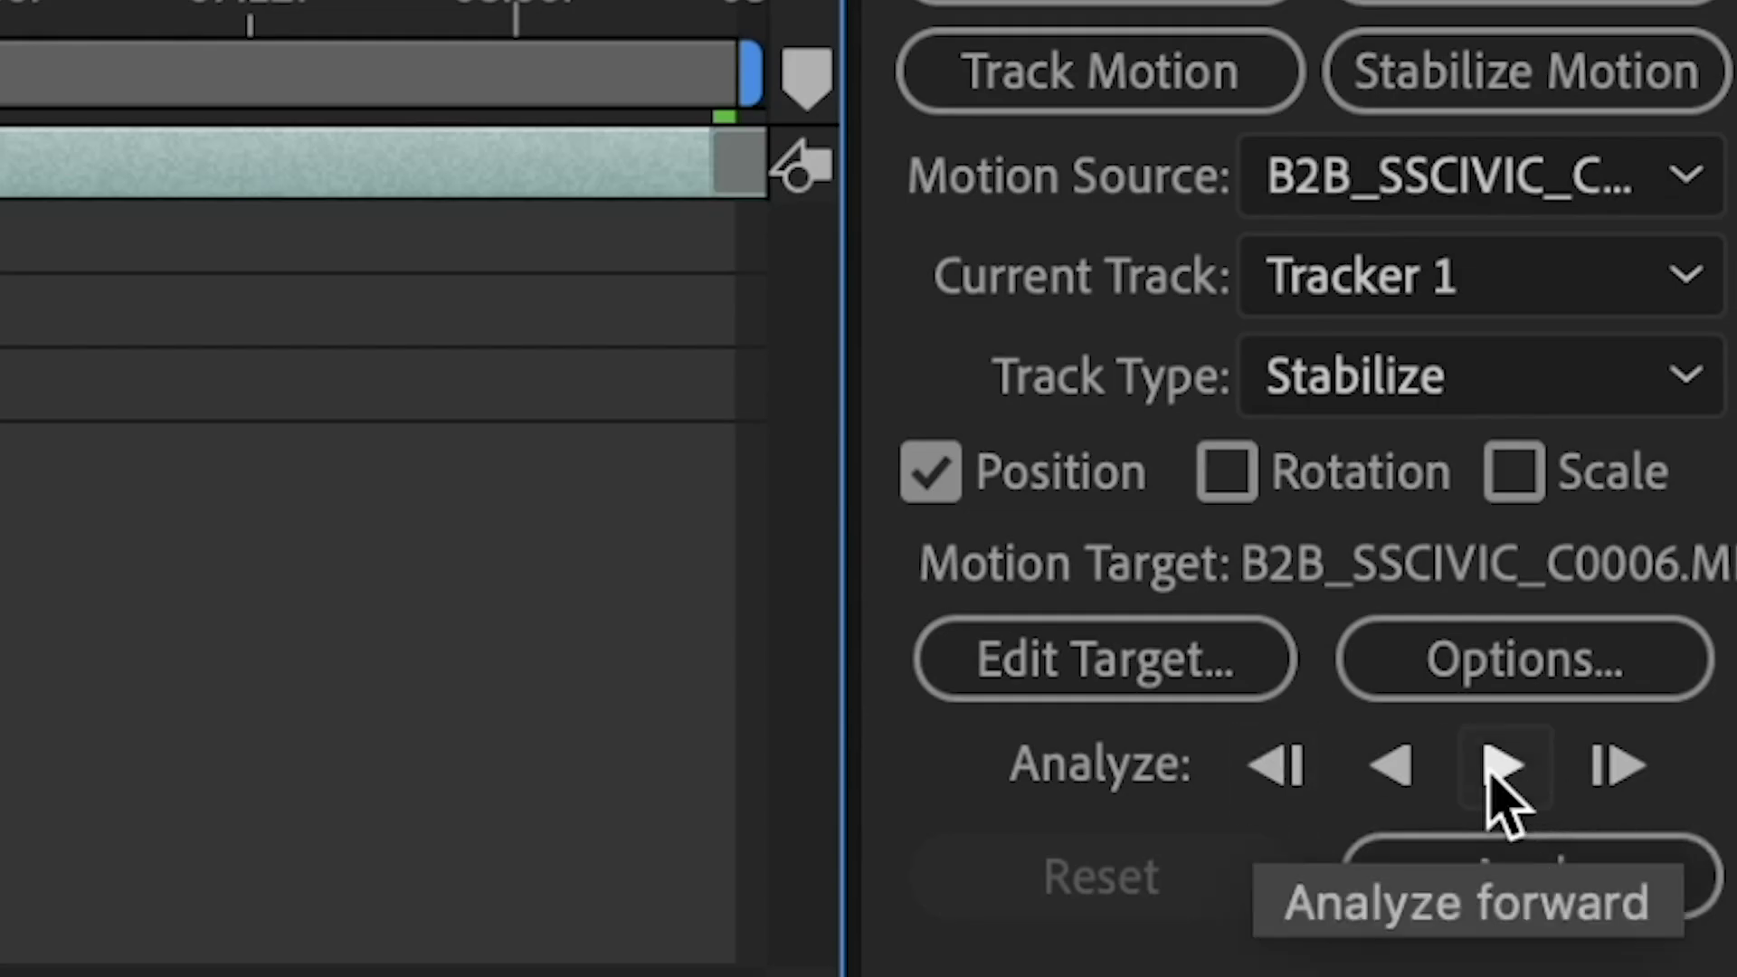
left_click(1497, 769)
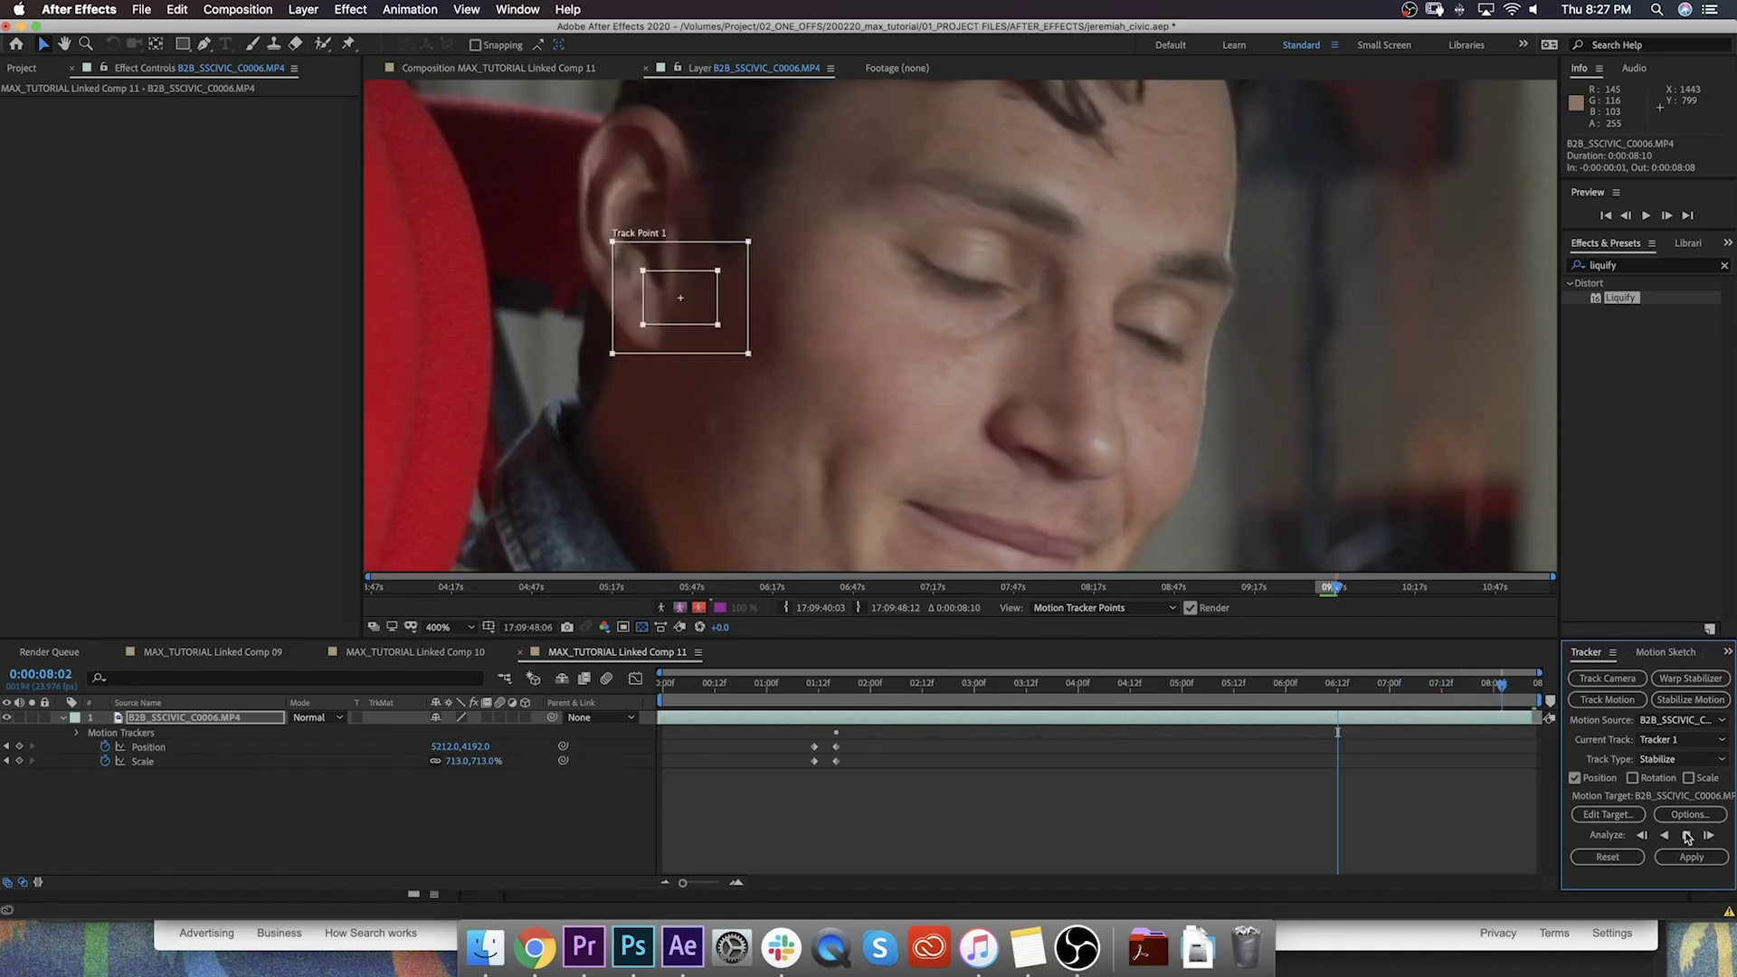
Step: Delete the bad tracker keyframes after 08:01, re-place Track Point 1 on the ear, and apply the stabilization
key("Page_Up")
key("Page_Up")
key("Page_Up")
key("Page_Up")
key("Page_Up")
key("Page_Up")
key("Page_Up")
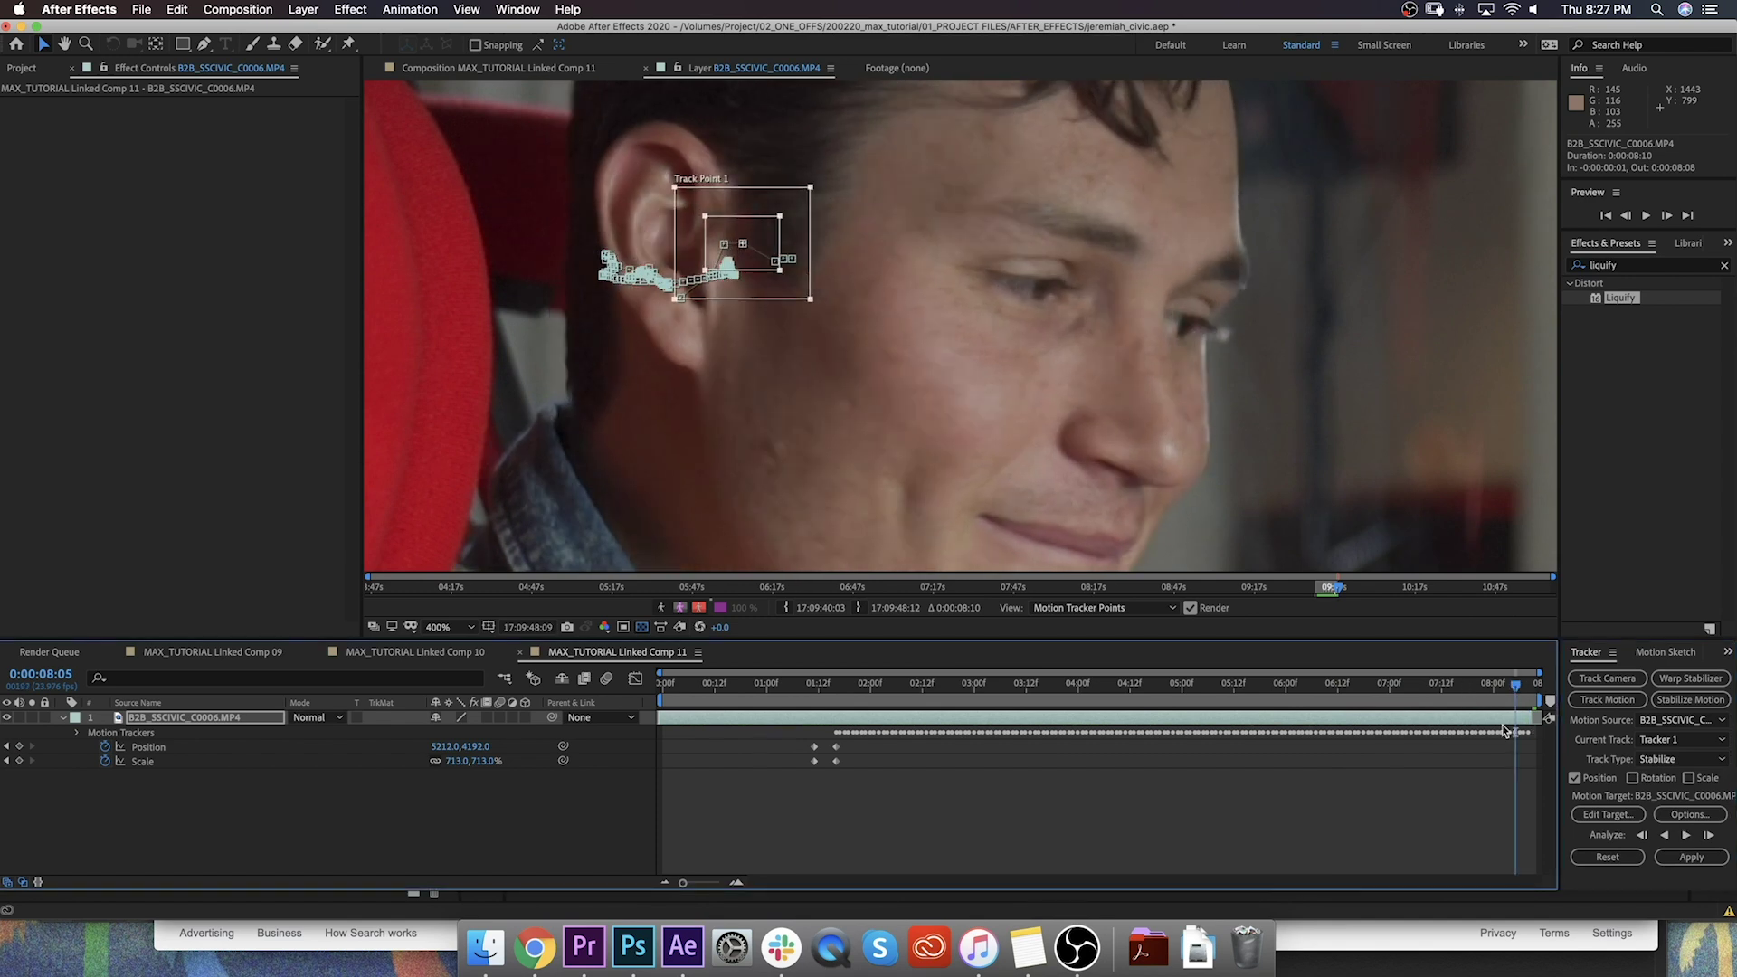
key("equal")
key("Delete")
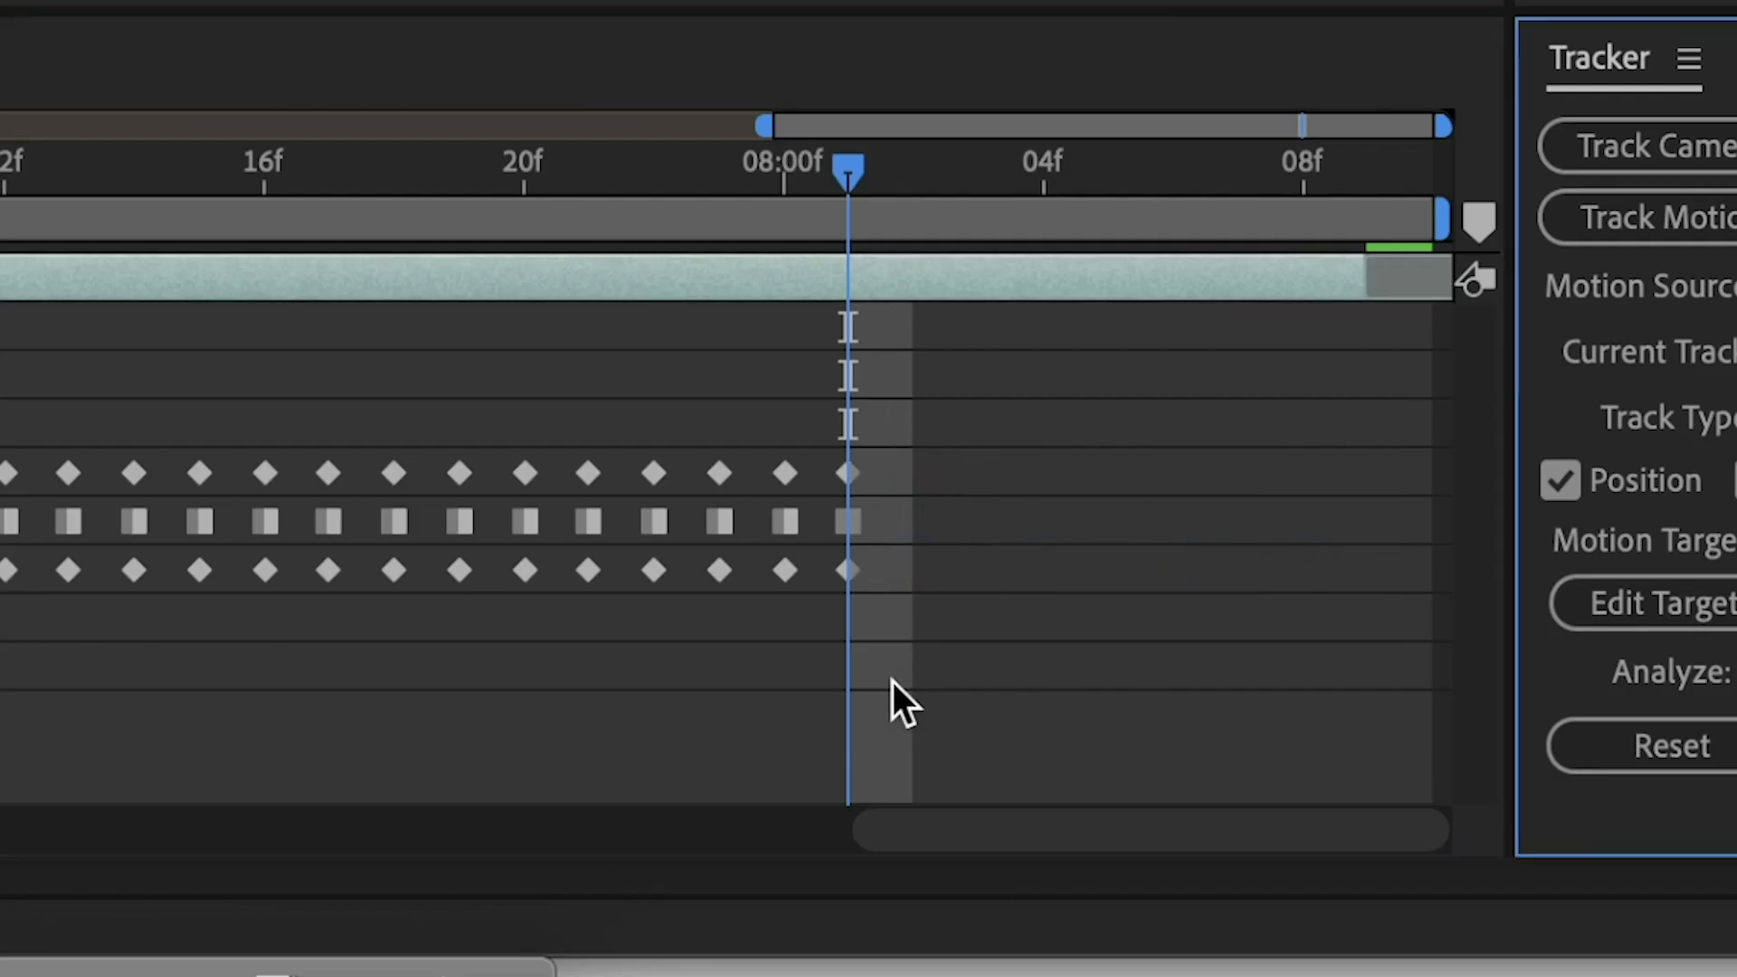
key("space")
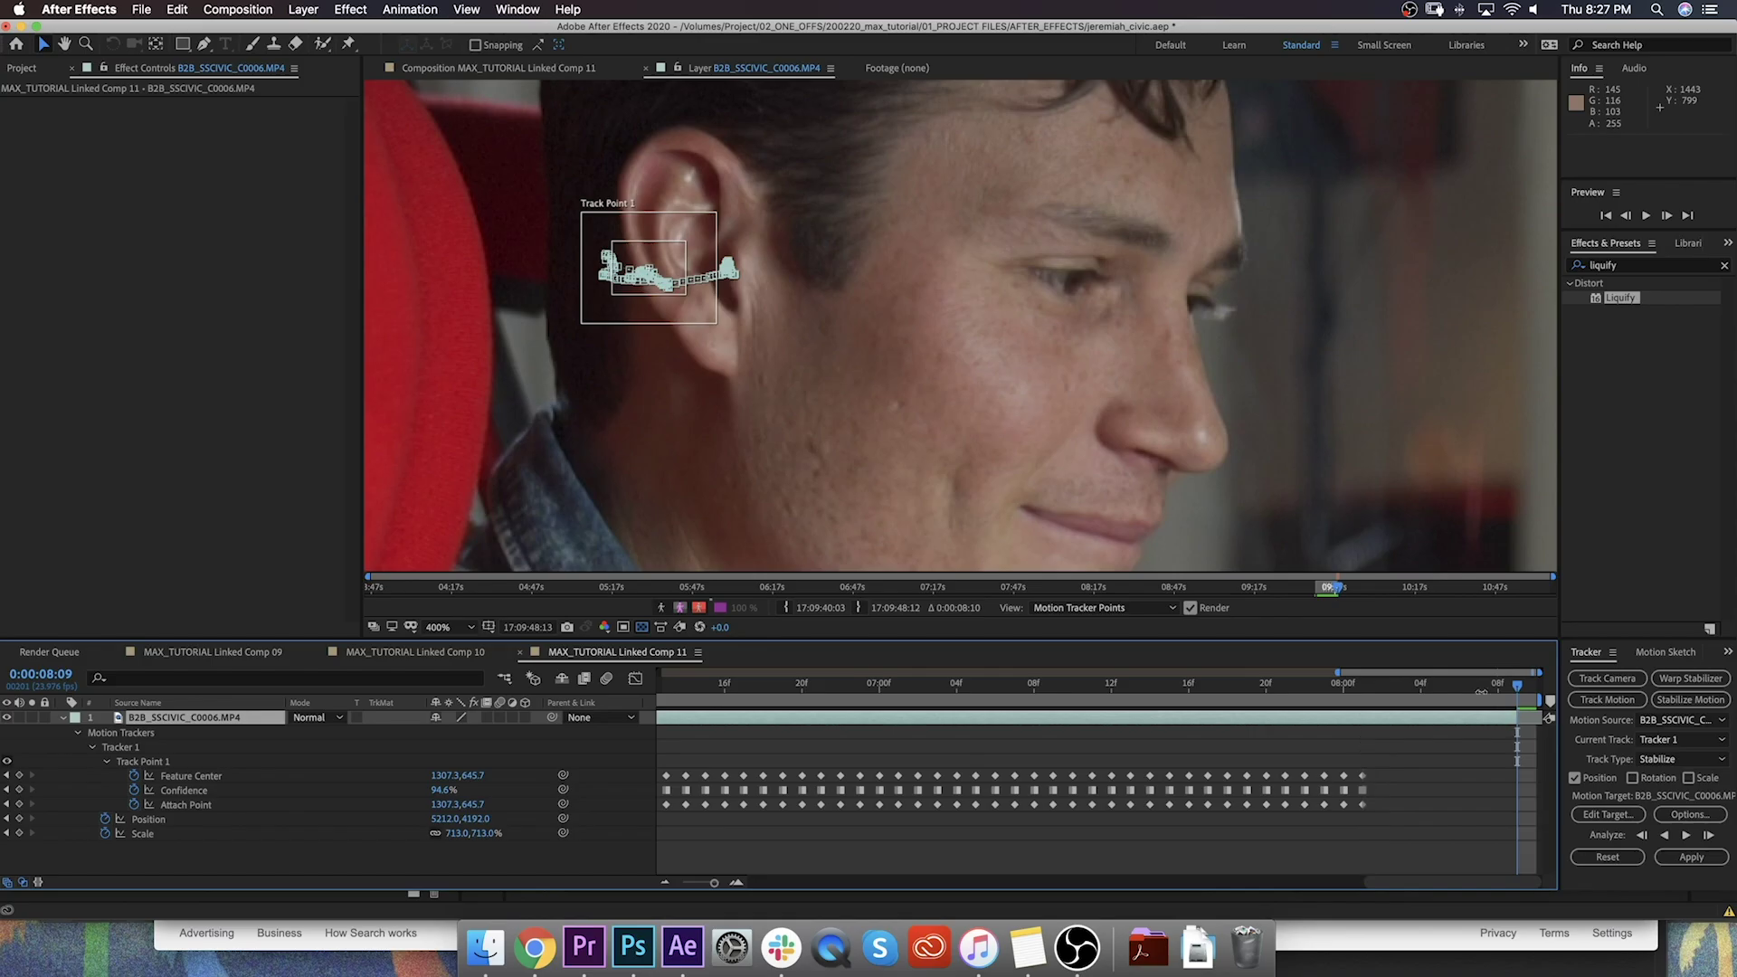
left_click_drag(711, 319, 764, 343)
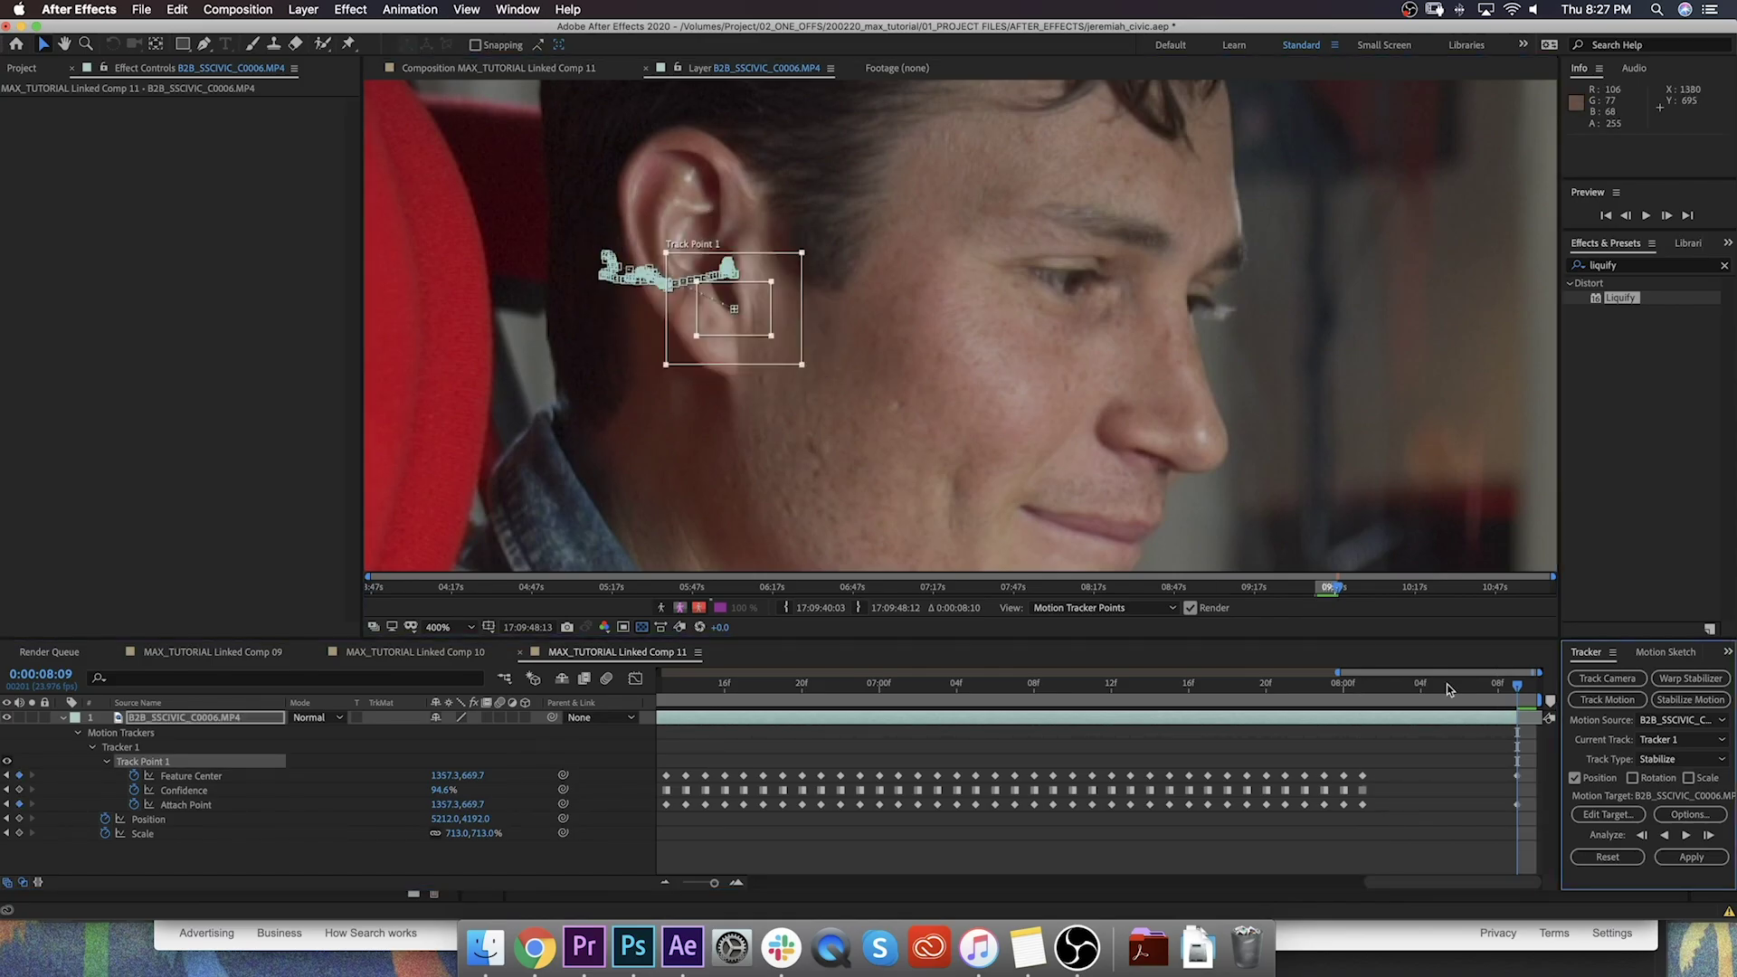
key("Page_Up")
key("Page_Up")
key("Page_Up")
left_click_drag(702, 294, 702, 294)
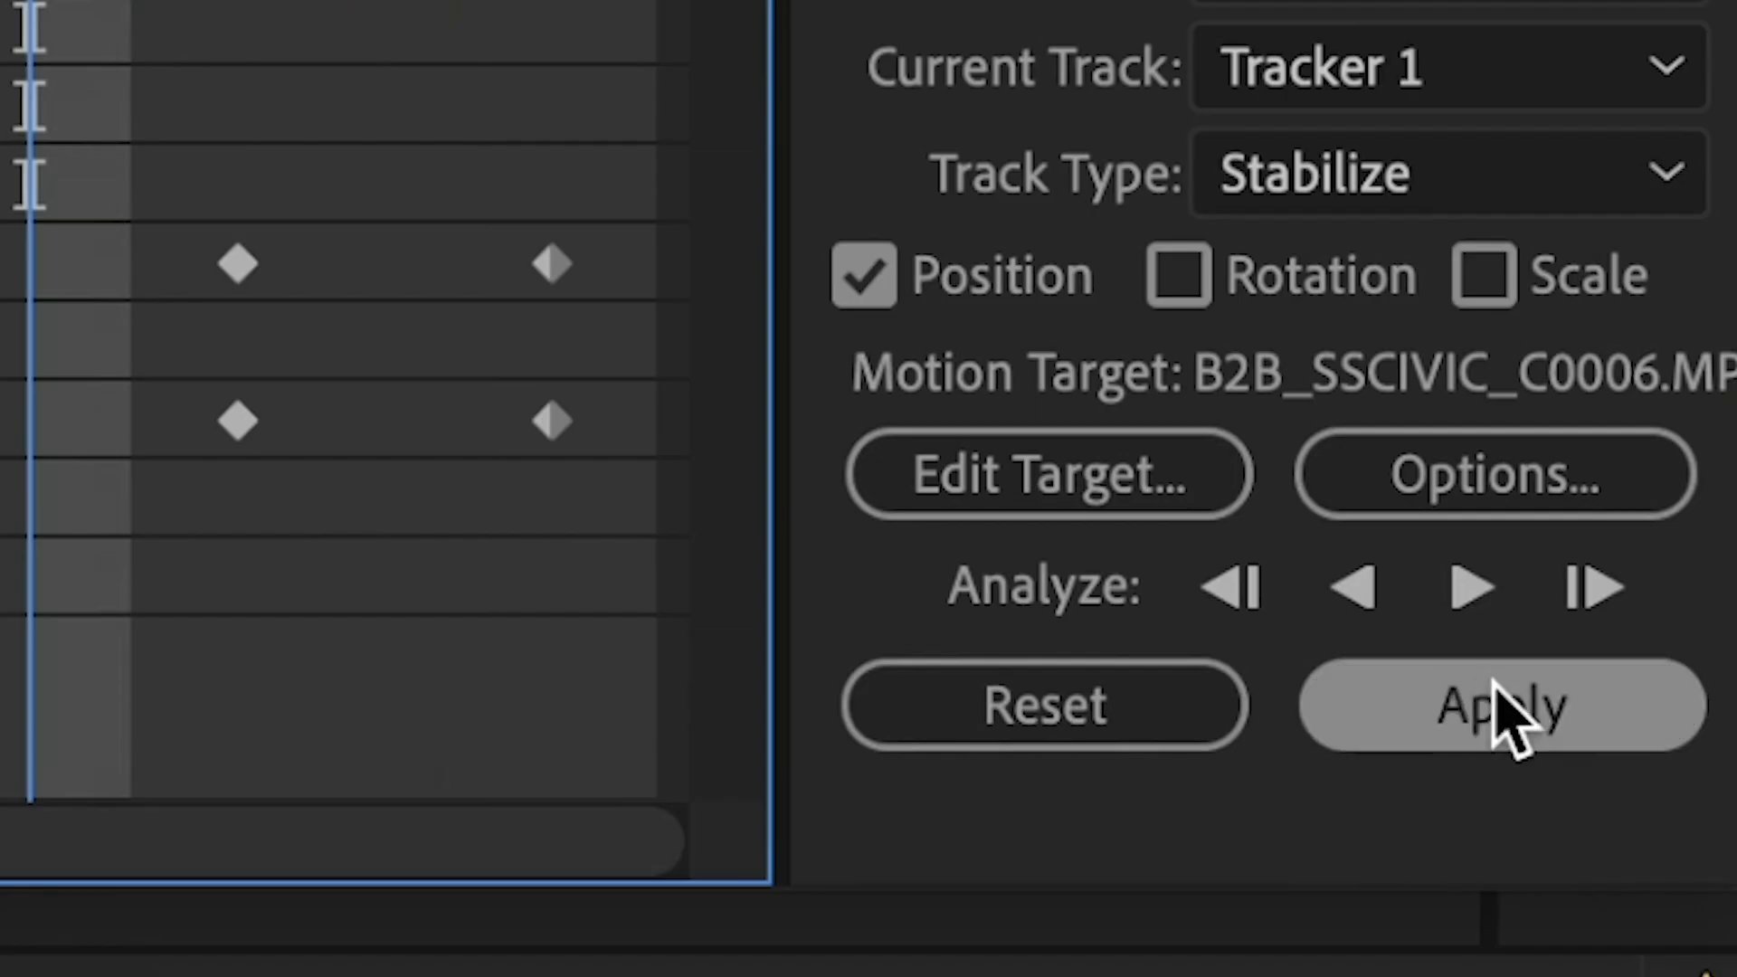
left_click(1495, 692)
left_click(925, 498)
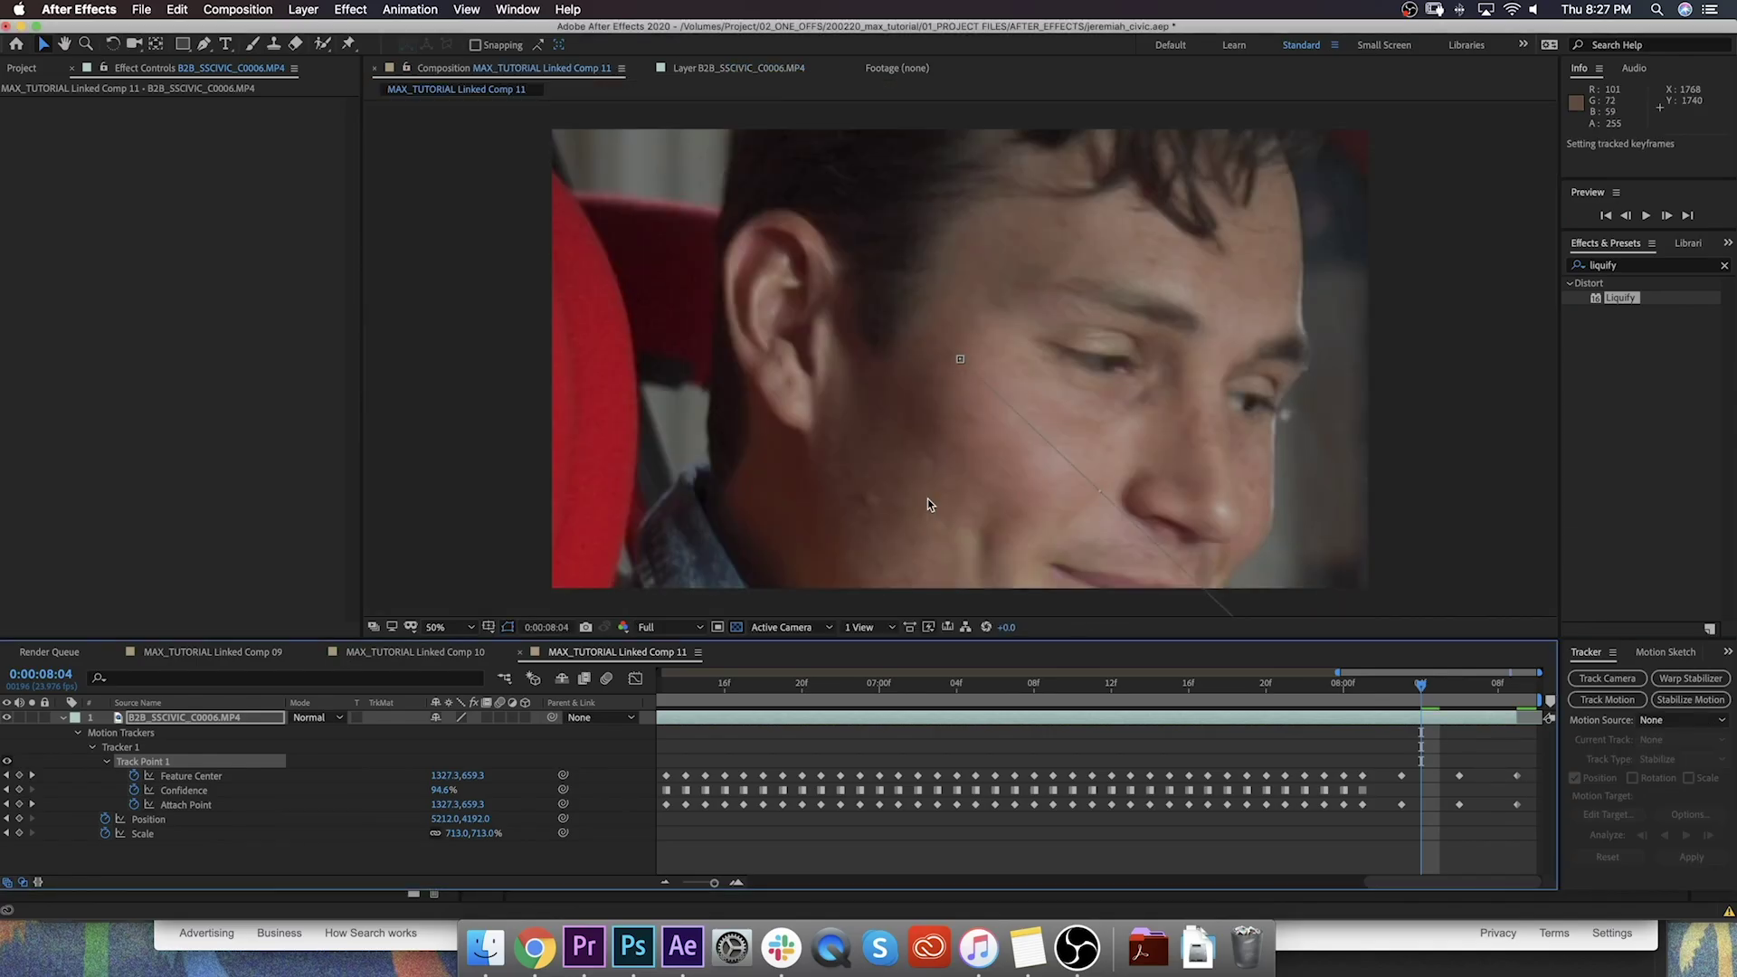
Step: Shift the stabilized face within the frame and set Position and Scale keyframes there
key(";")
left_click_drag(811, 690, 890, 714)
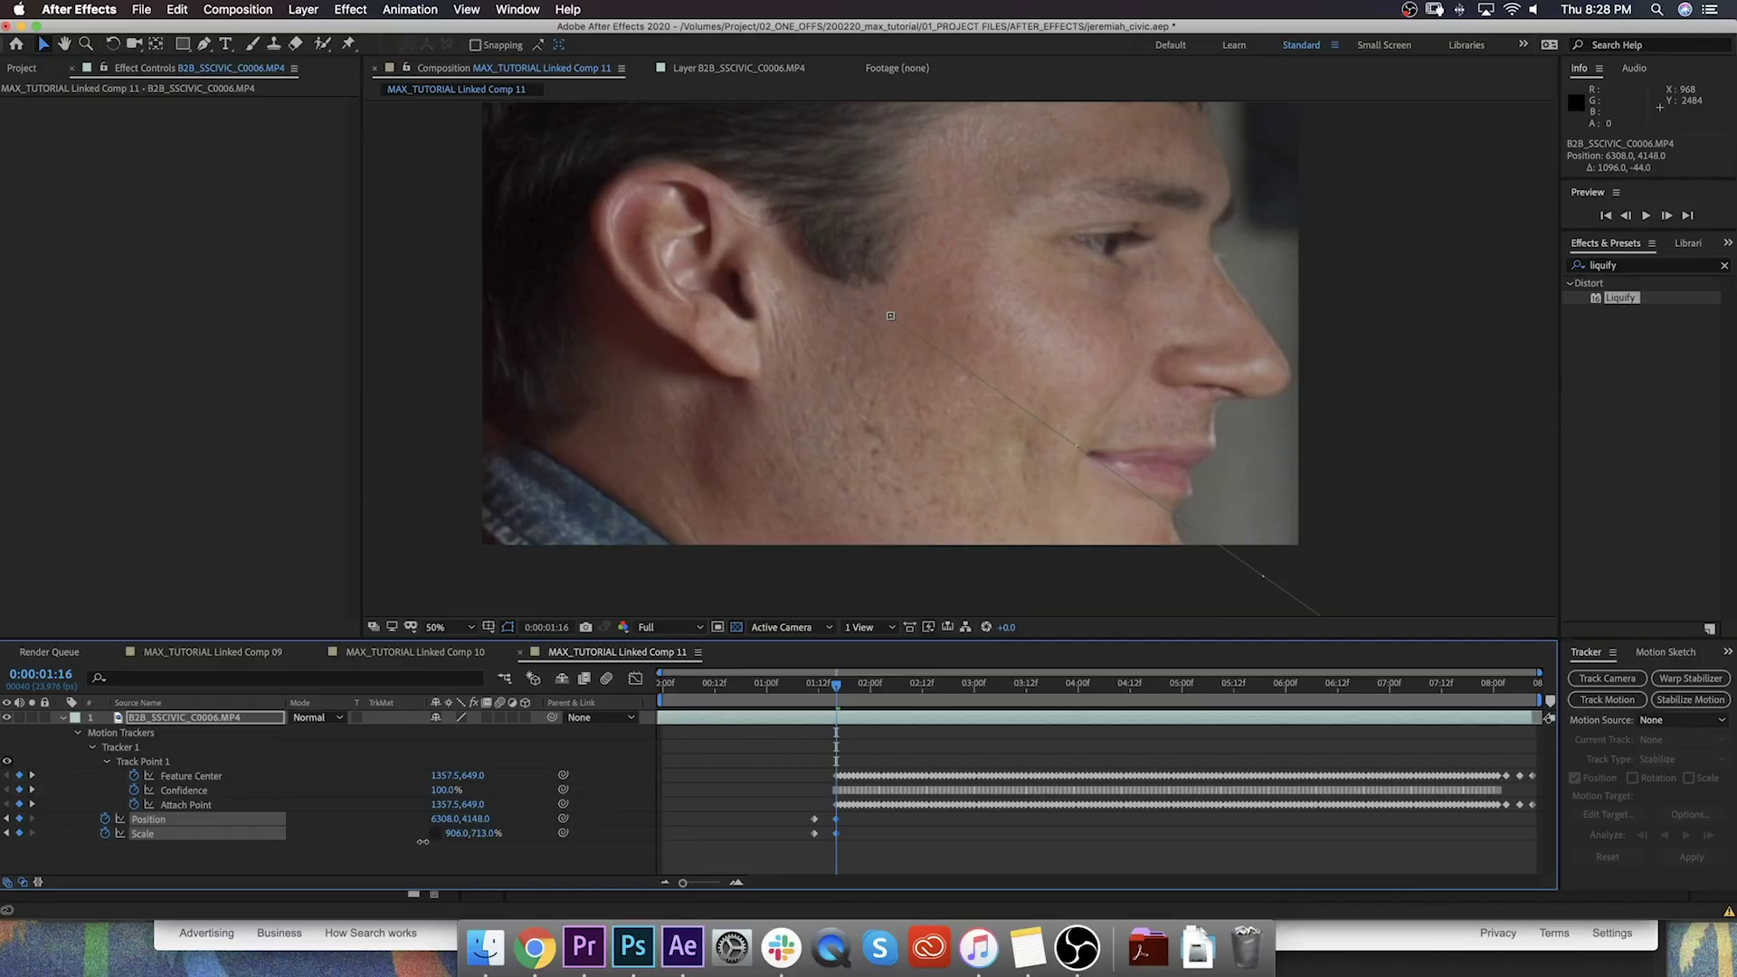
left_click_drag(857, 710, 1153, 691)
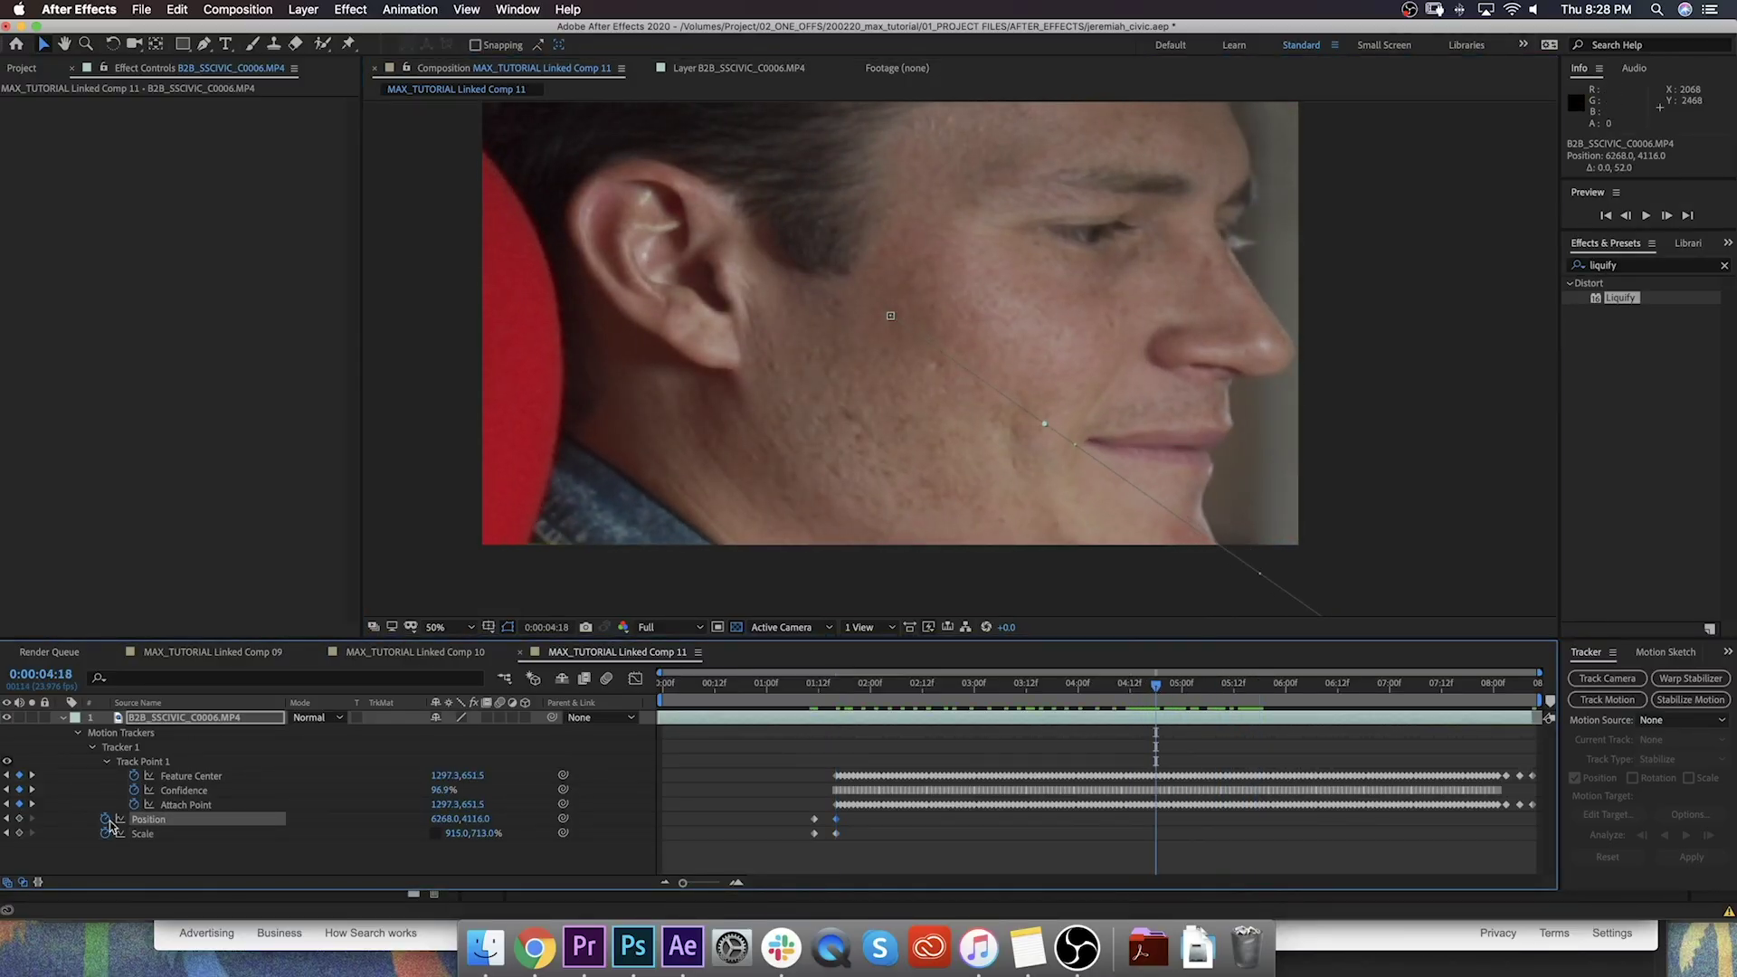
left_click(19, 818)
left_click(19, 833)
Step: At 0:00:06:01, reposition and resize the face layer to keep it framed
left_click_drag(1193, 685, 1290, 686)
left_click_drag(1196, 420, 942, 327)
left_click(468, 841)
left_click_drag(464, 828, 489, 827)
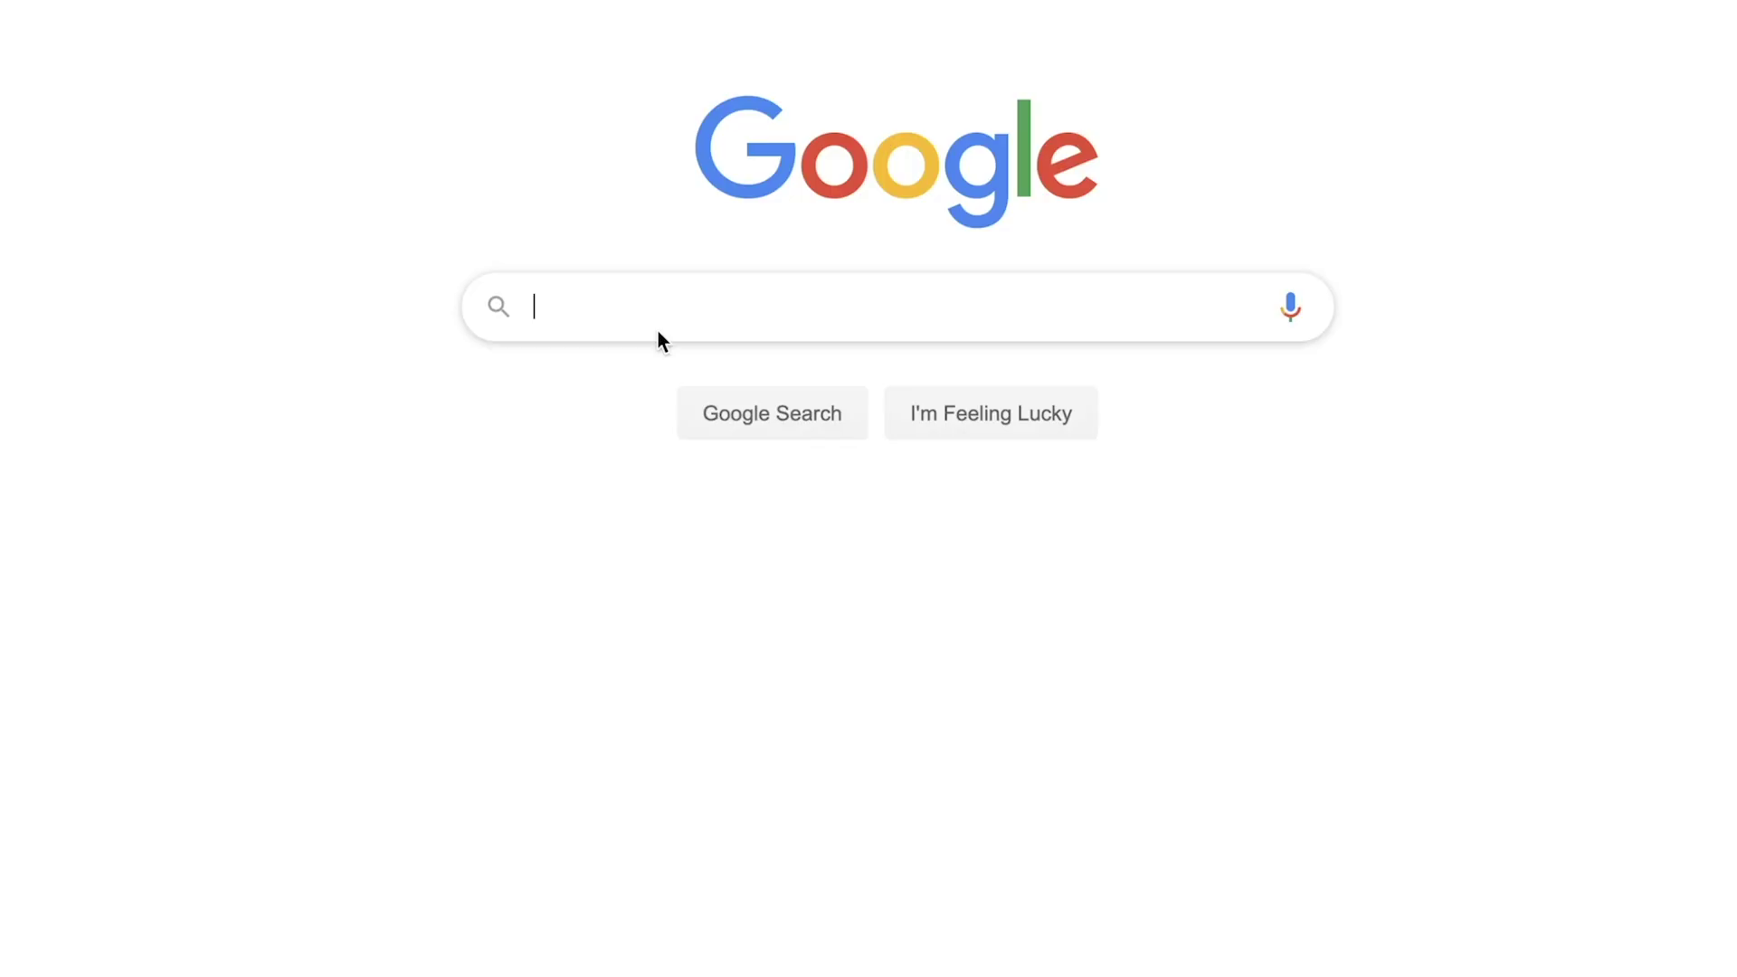
Step: Search Google for 'list of famous celebrities' and open the chosen celebrity's card from the results
type("list of famous celebrities")
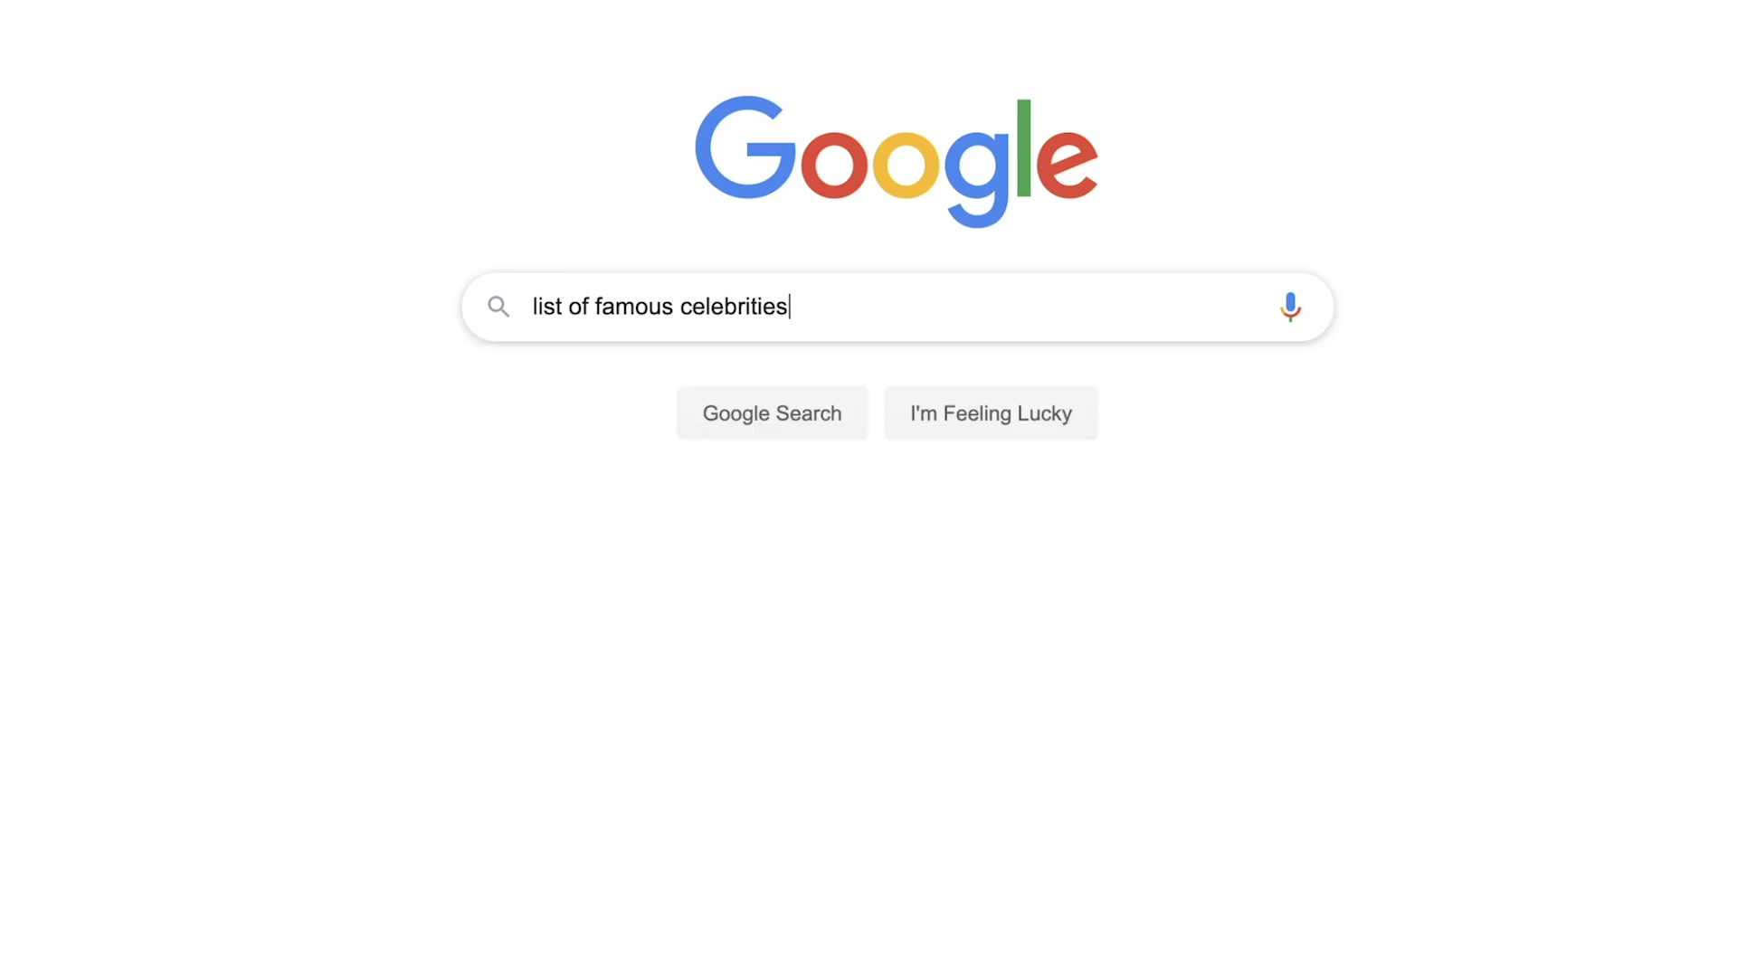
key("Return")
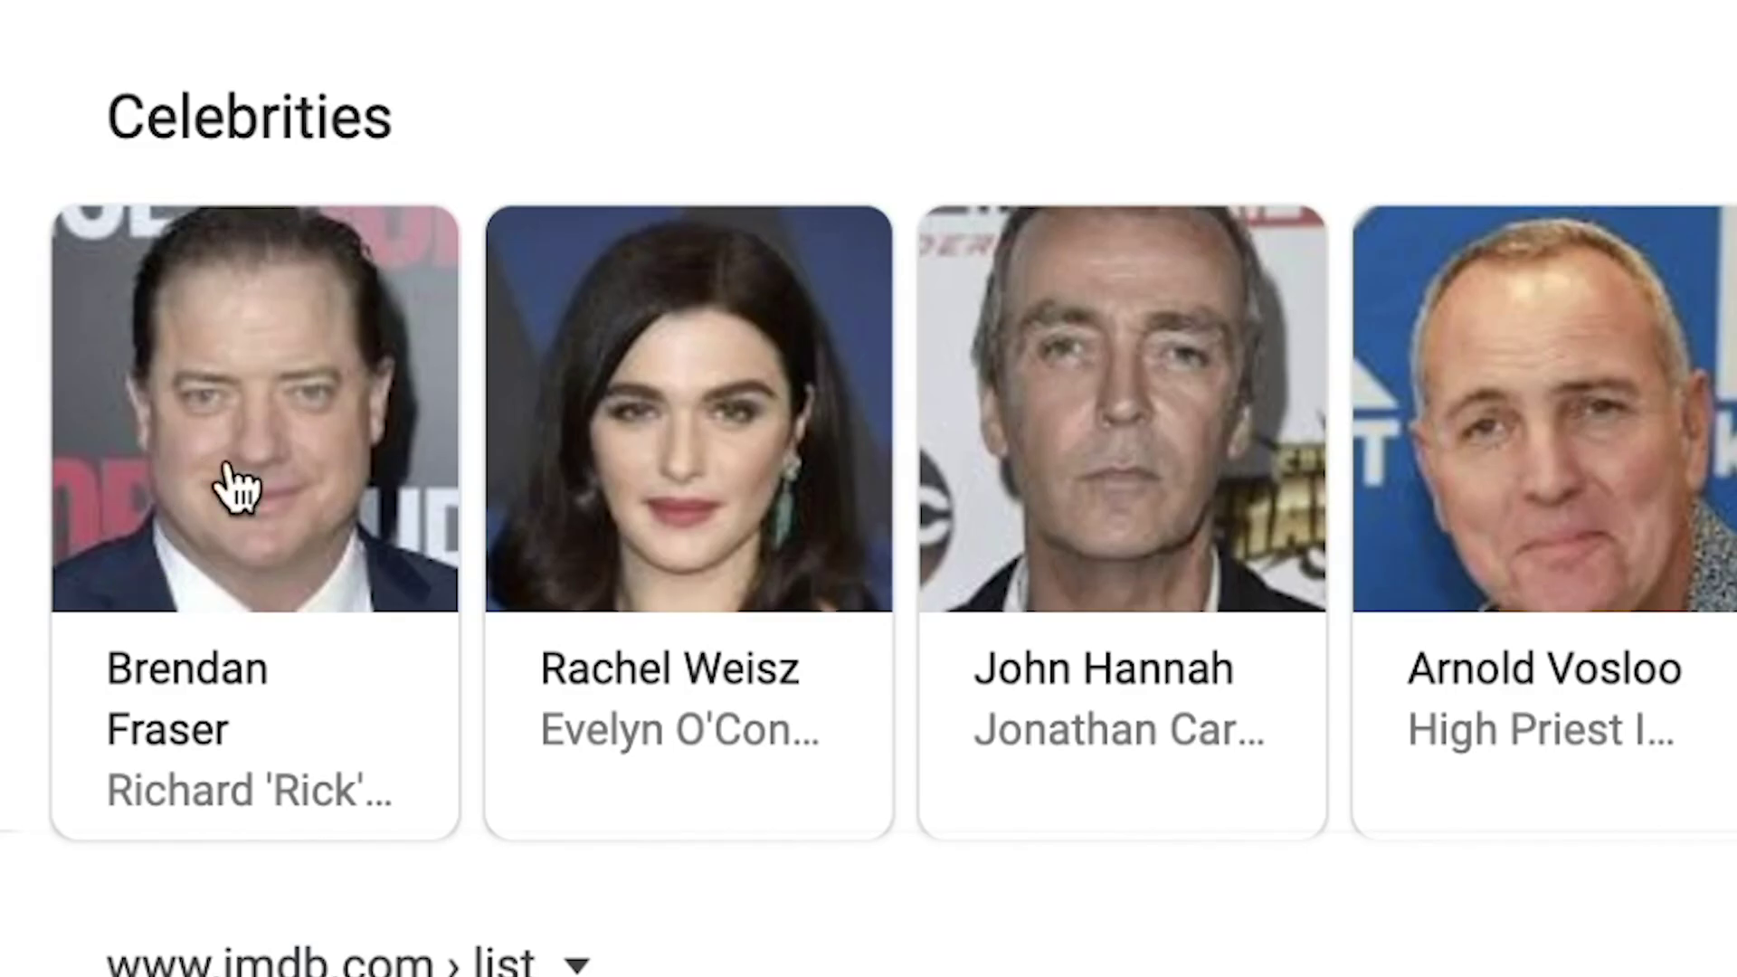
left_click(169, 232)
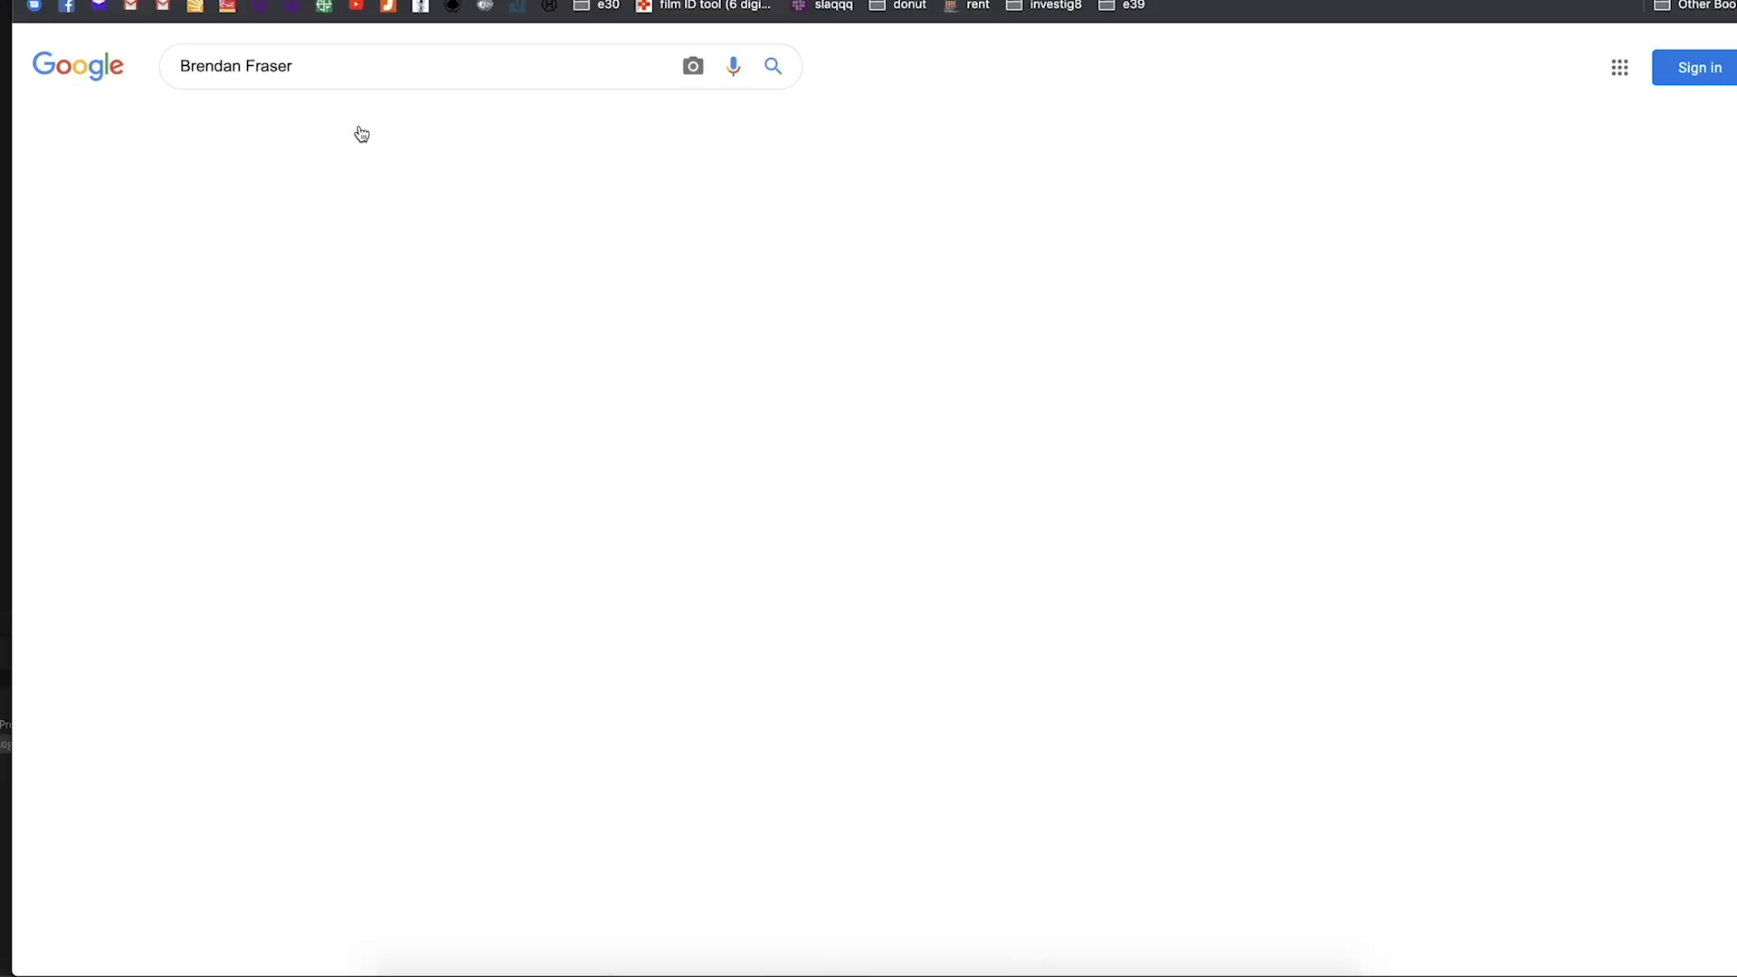
Step: Scroll down through the grid of celebrity image thumbnails
scroll(1693, 616, "down", 5)
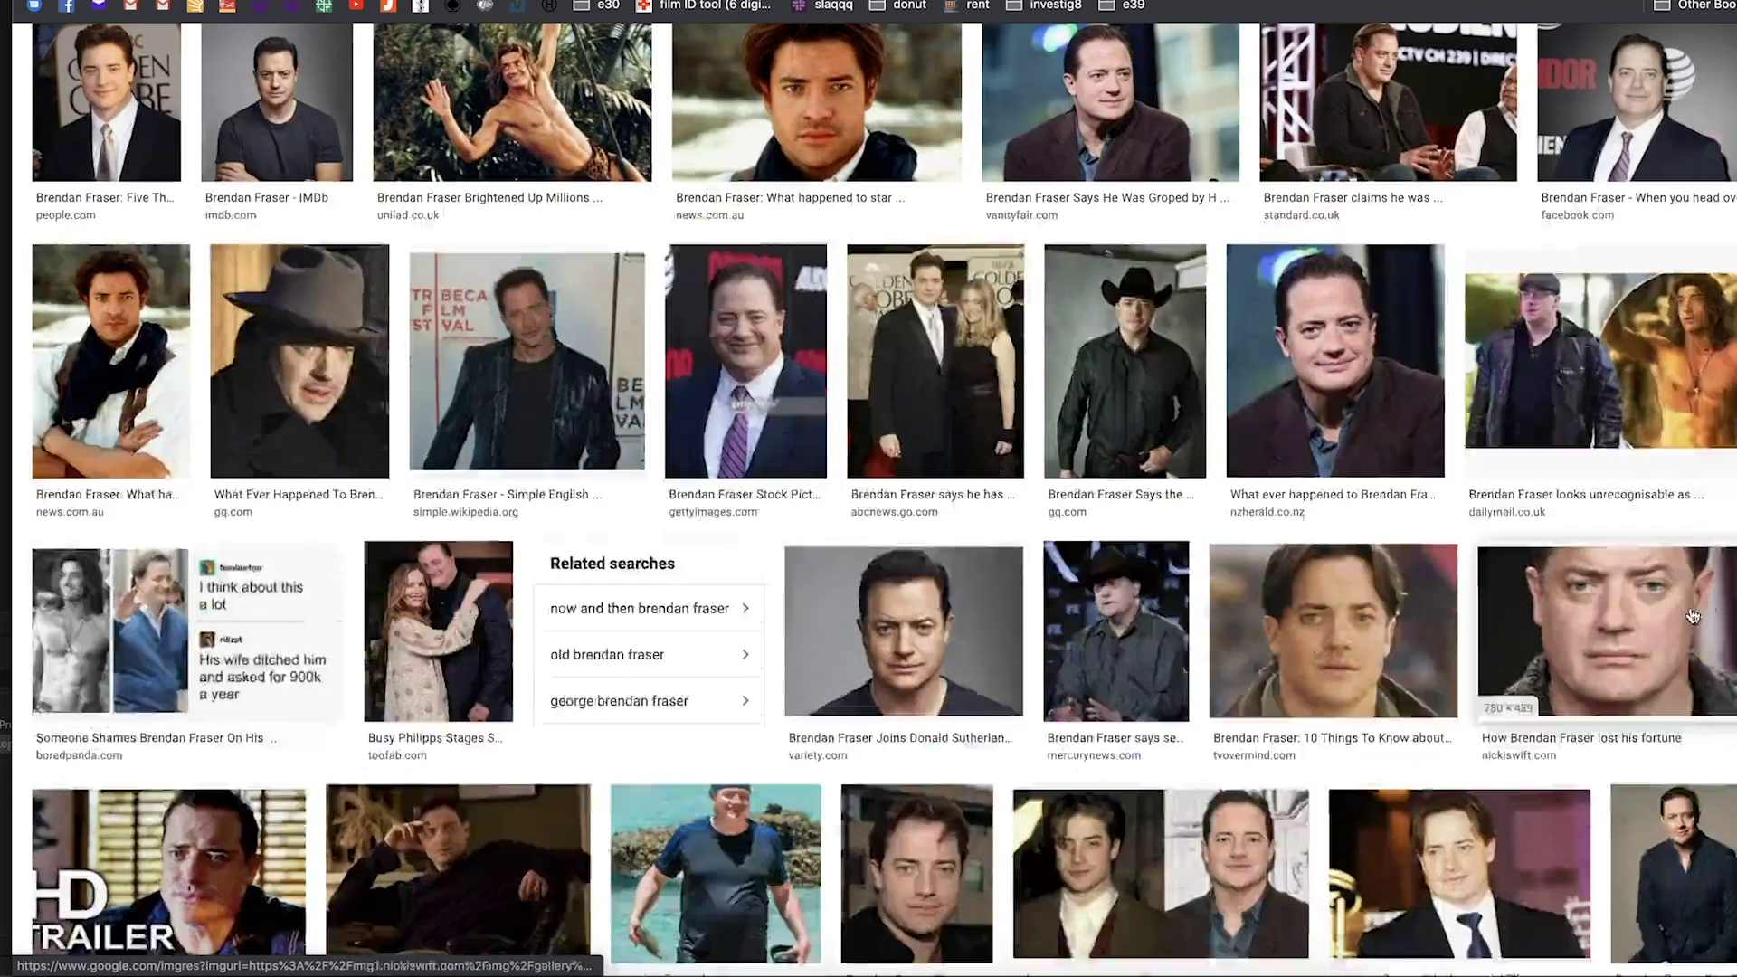
scroll(1692, 616, "down", 15)
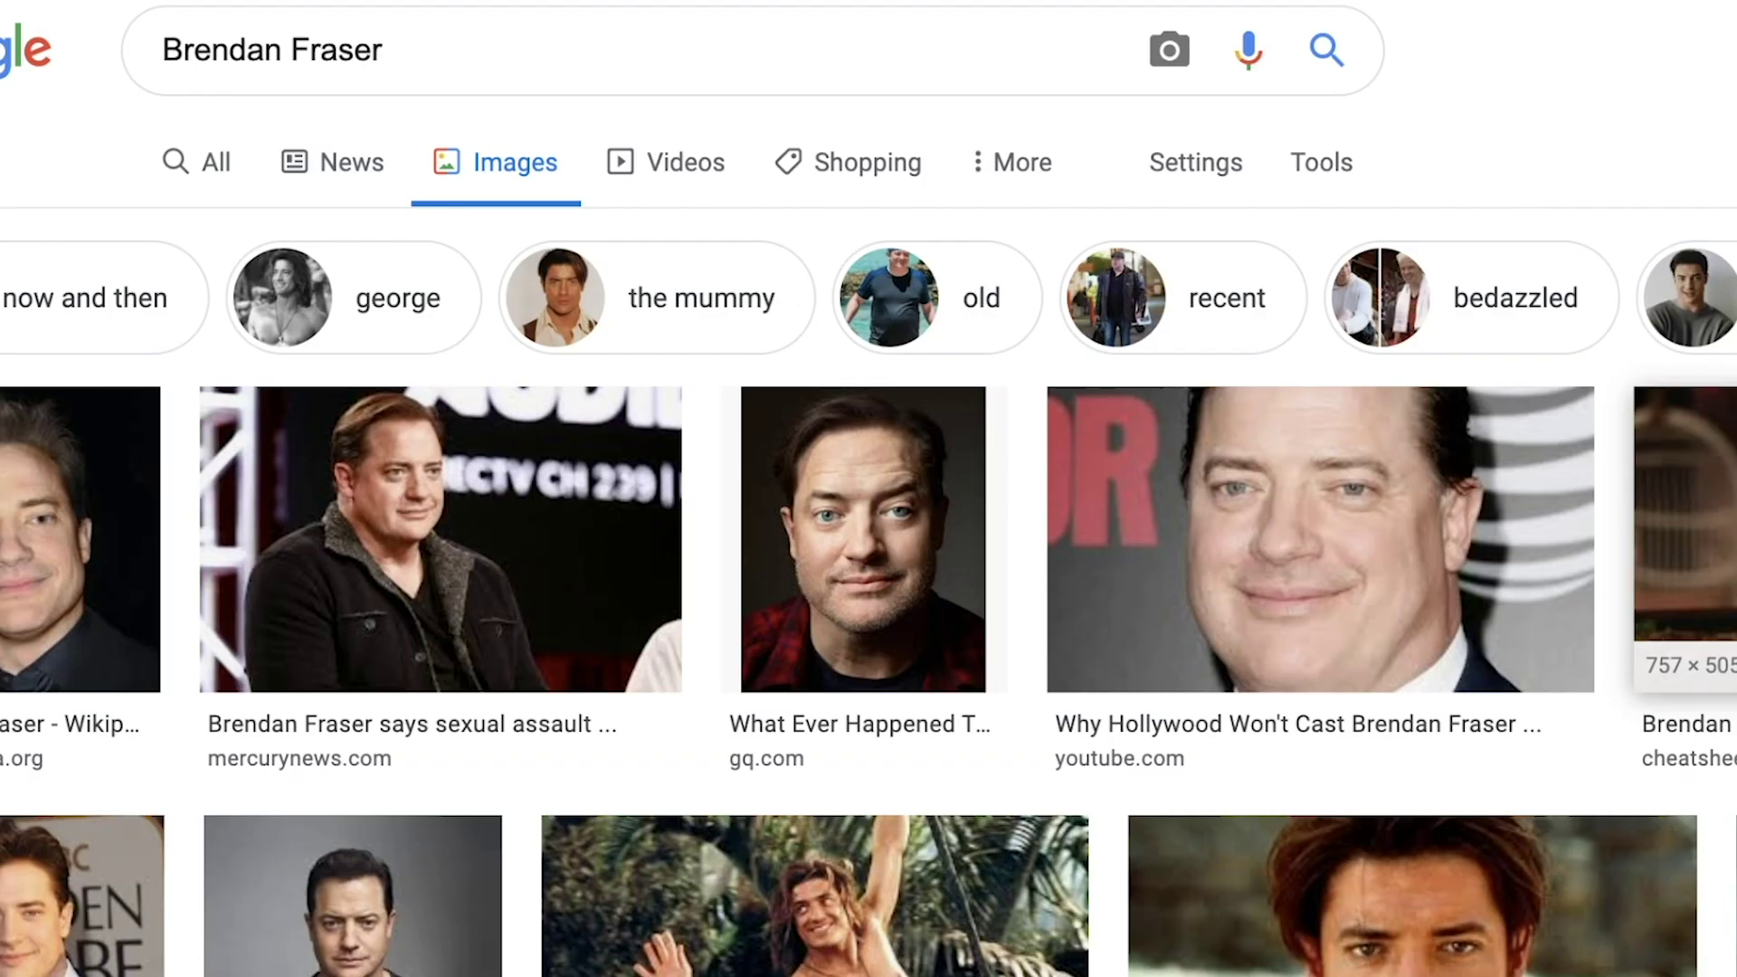
Step: Filter the image results by usage rights to 'Labeled for reuse with modification'
left_click(1357, 186)
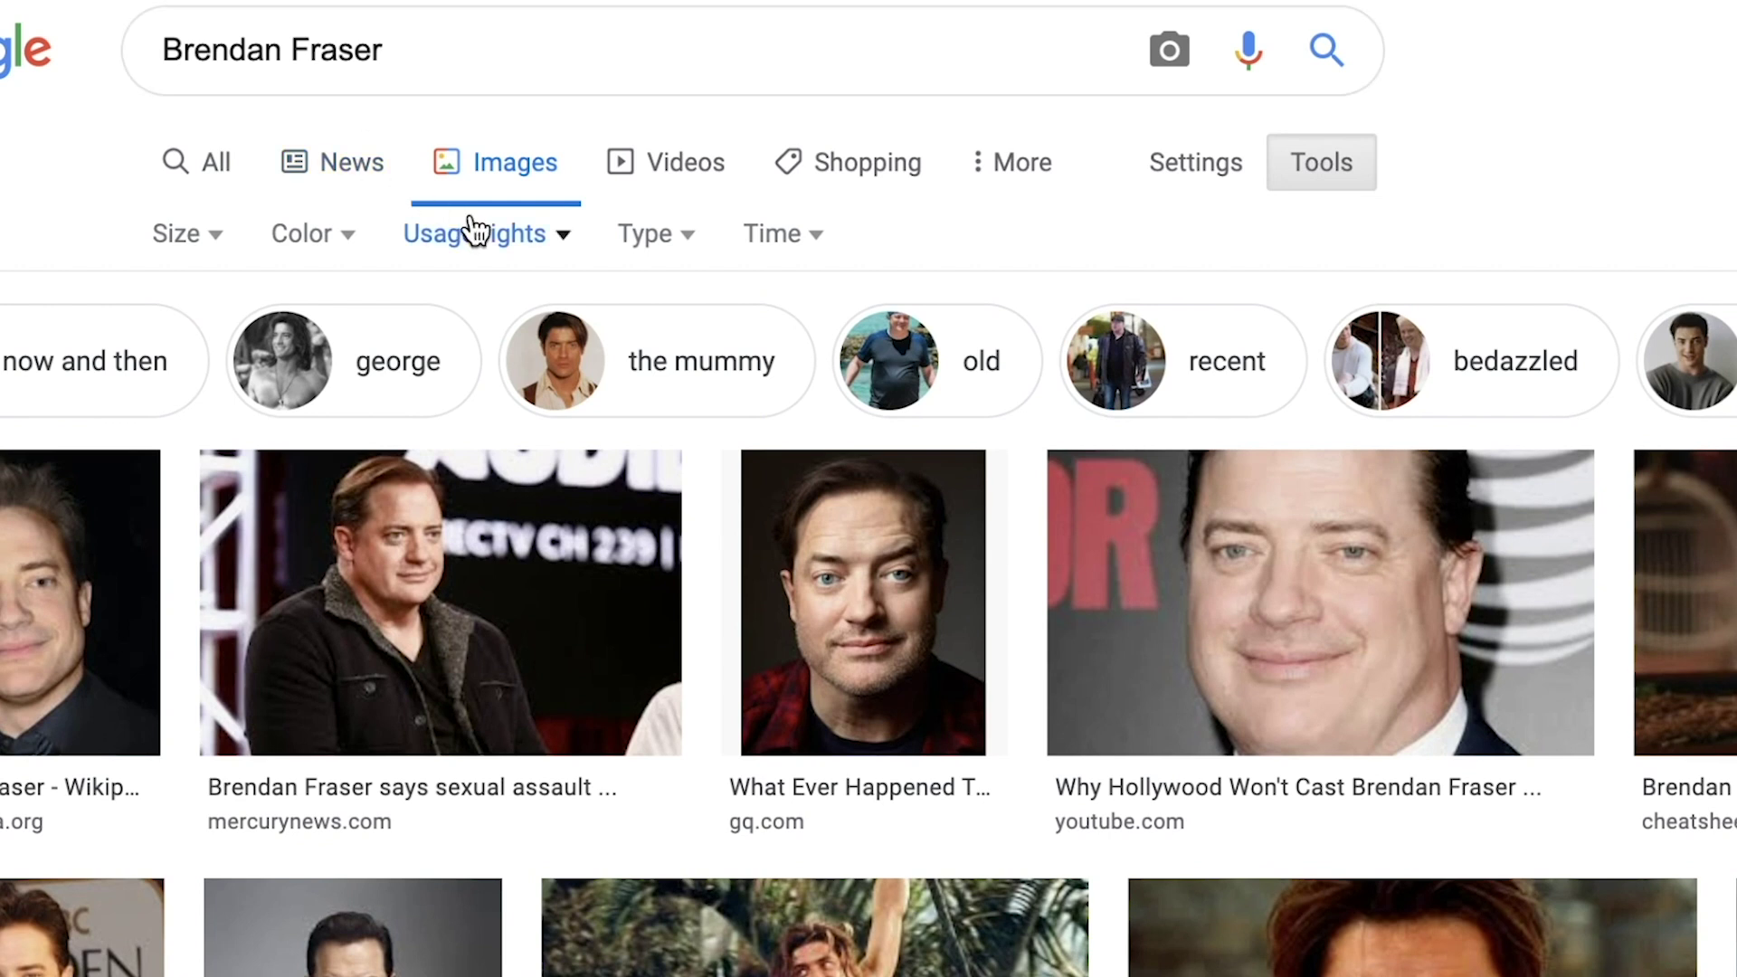
left_click(494, 244)
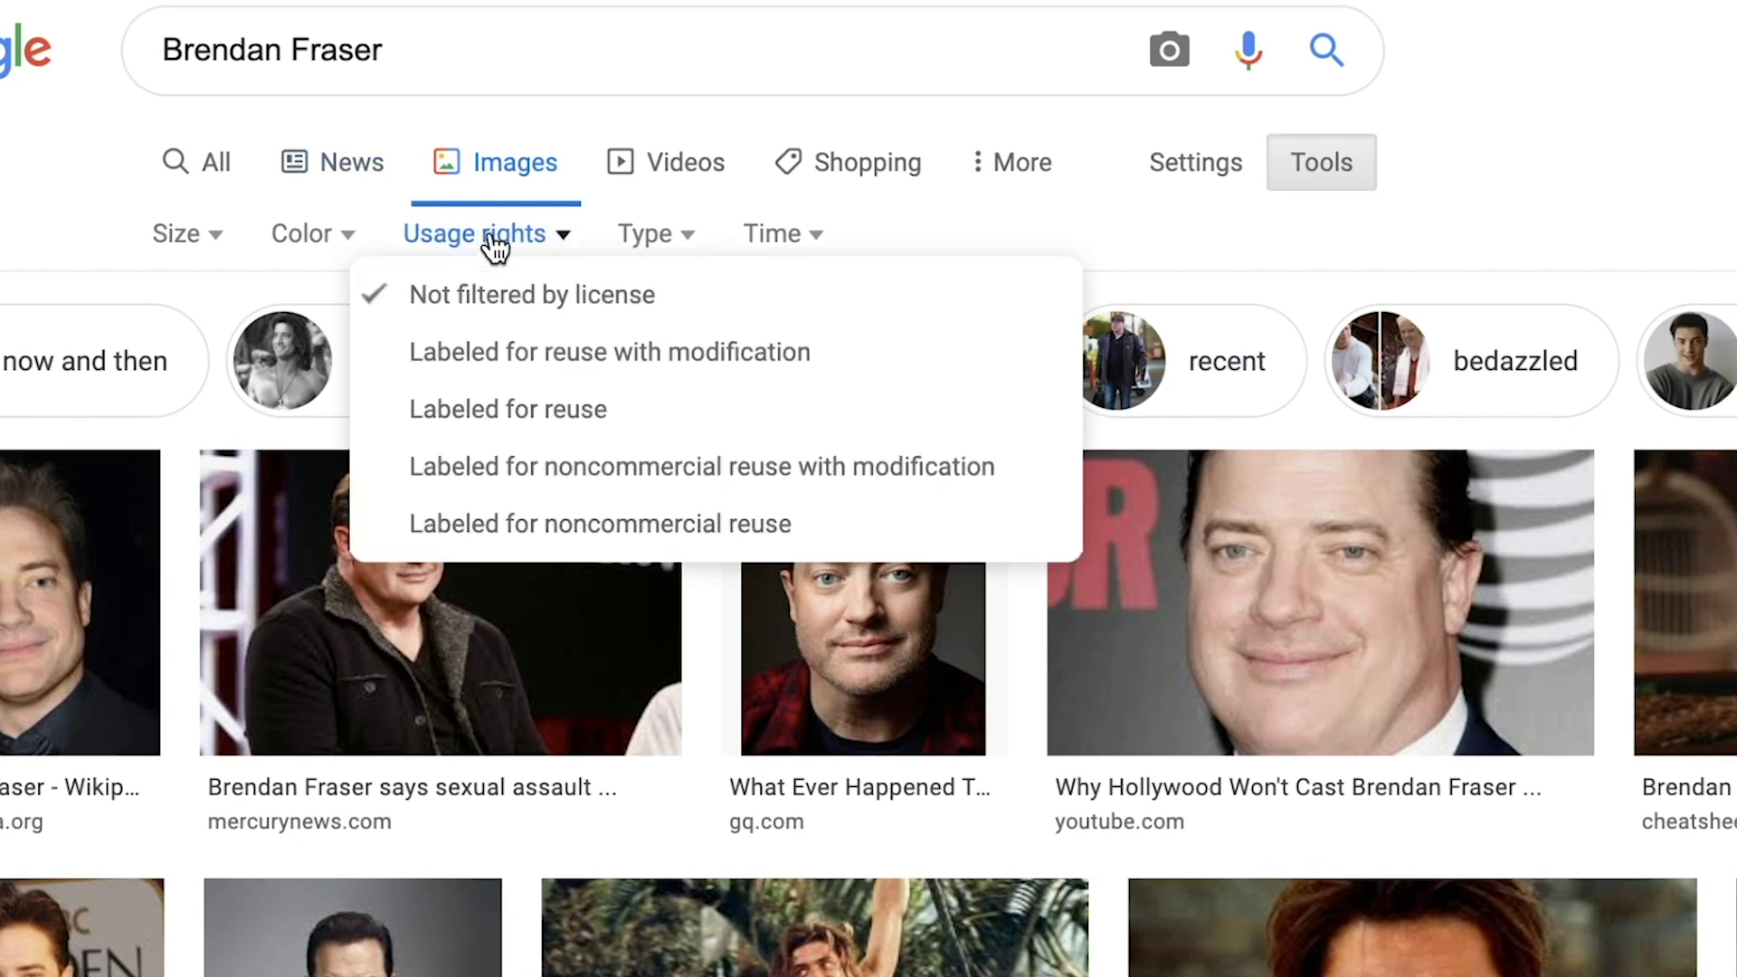
left_click(561, 353)
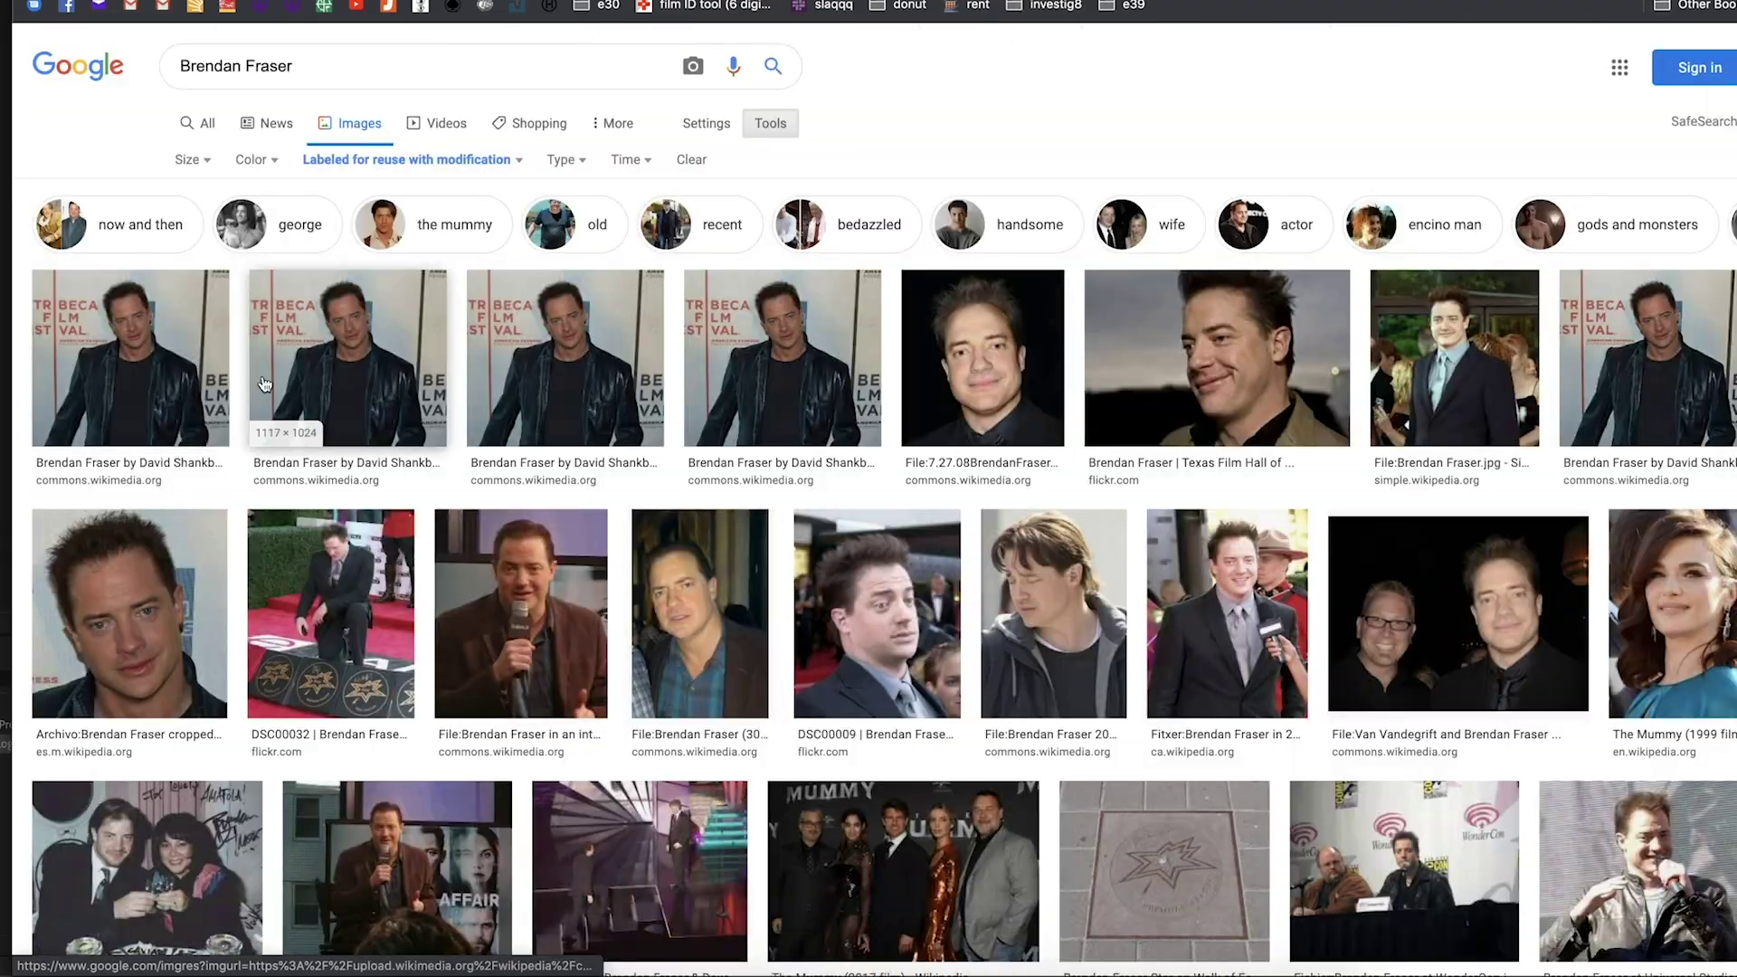
Step: Open the Wikimedia Commons photo of the celebrity and bring up its save options
left_click(264, 384)
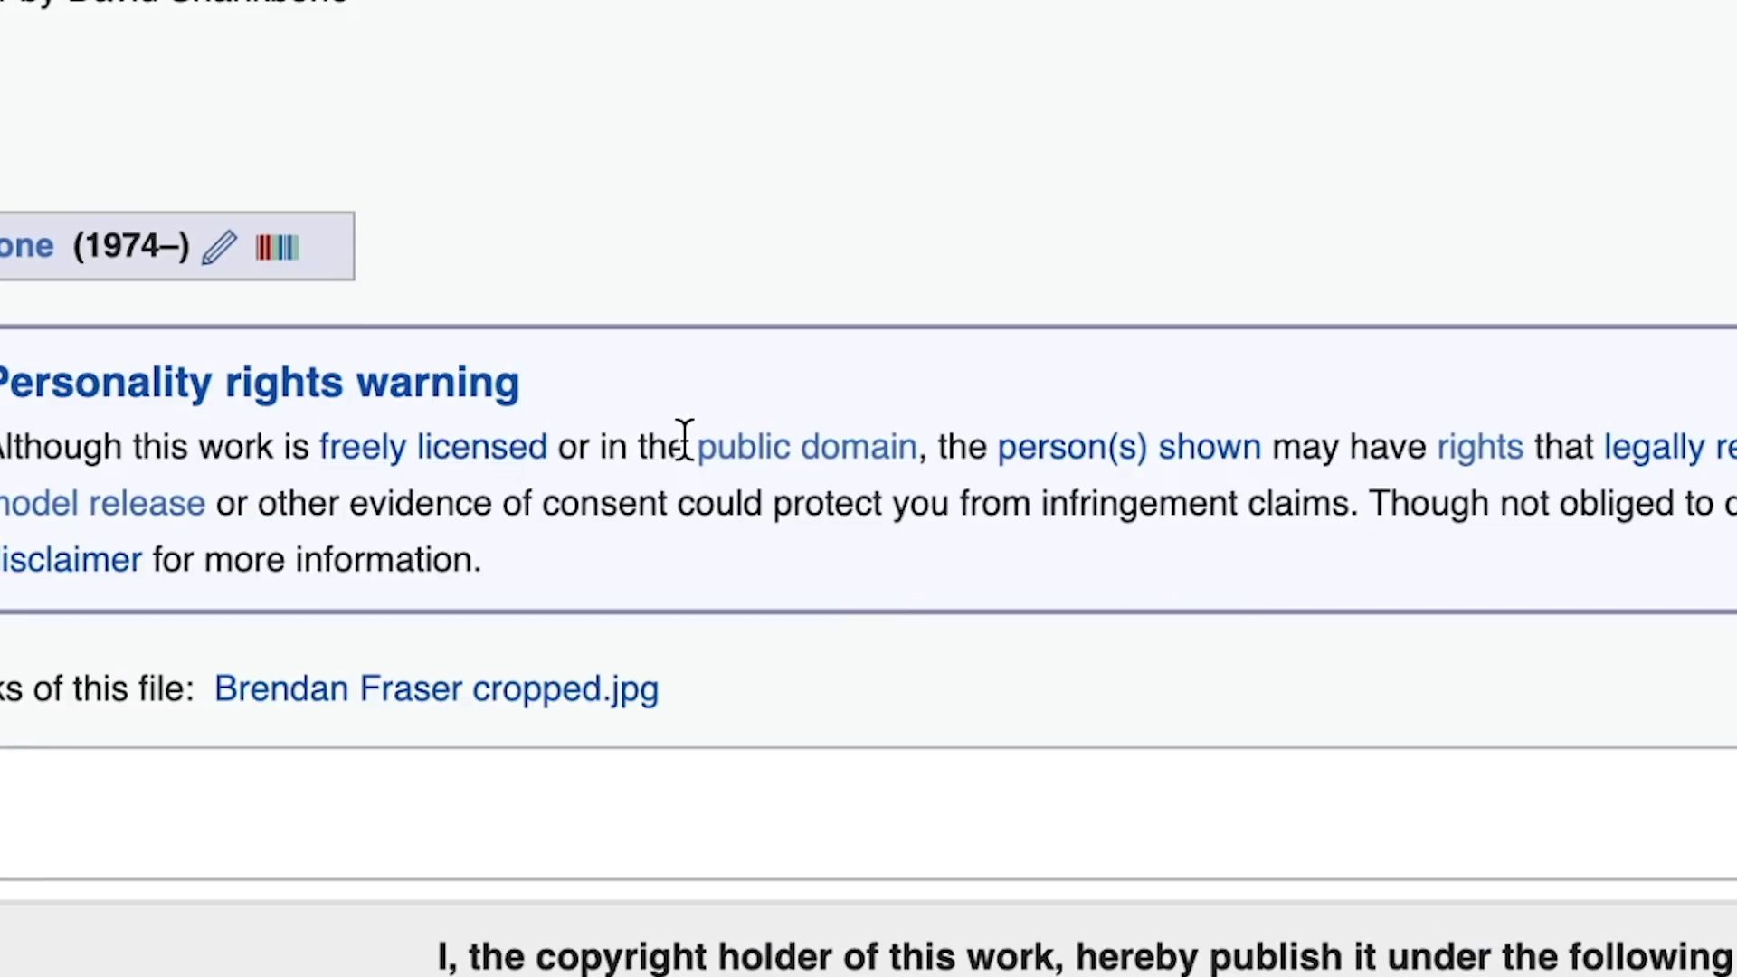
left_click_drag(684, 441, 917, 446)
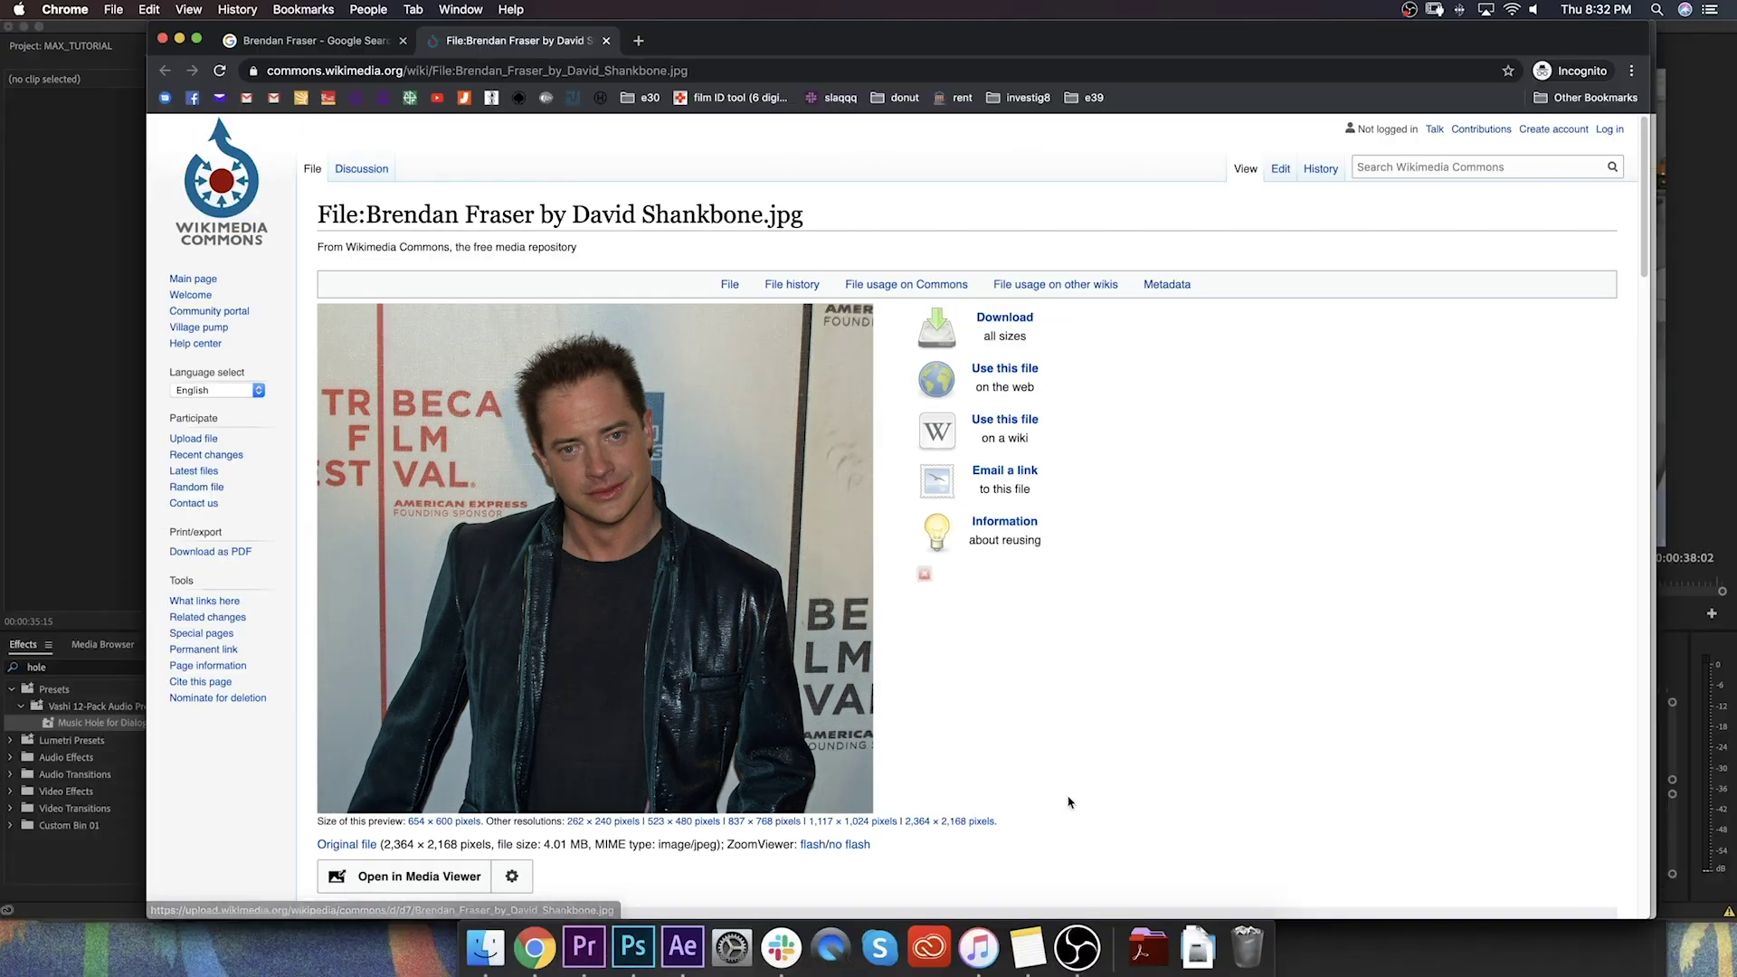
right_click(687, 540)
Step: Save the photo, trace the upper body with the Pen tool in Photoshop, and make it a selection
left_click(824, 678)
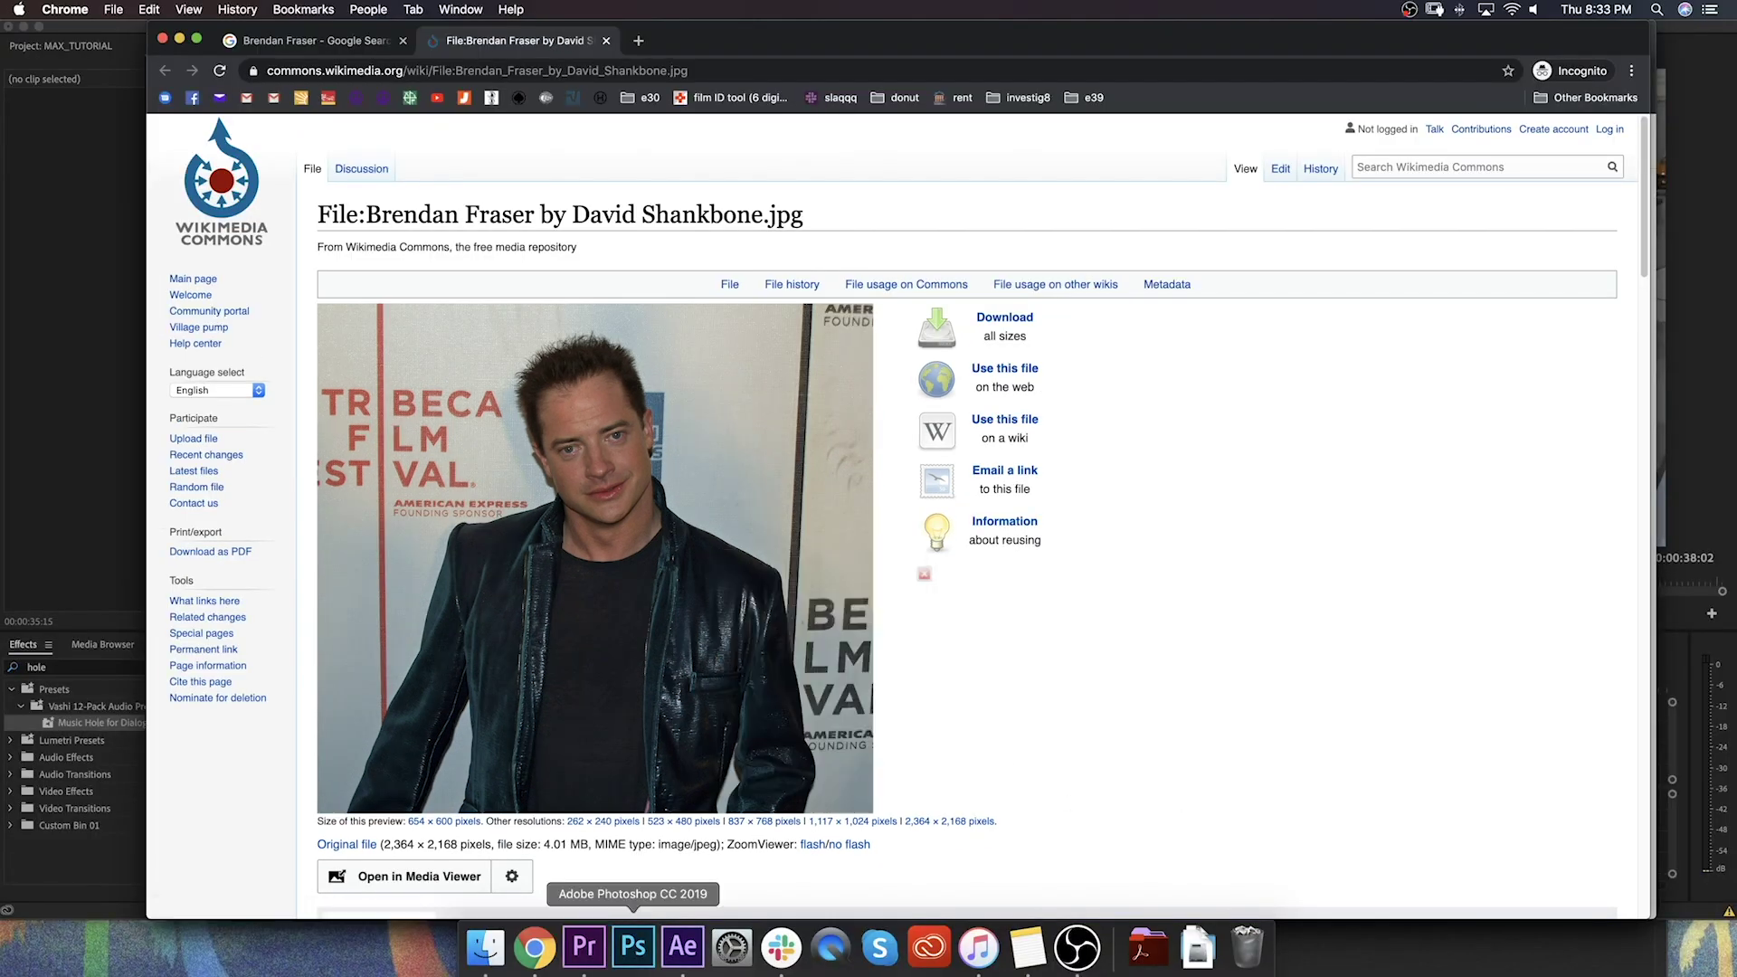
left_click(633, 946)
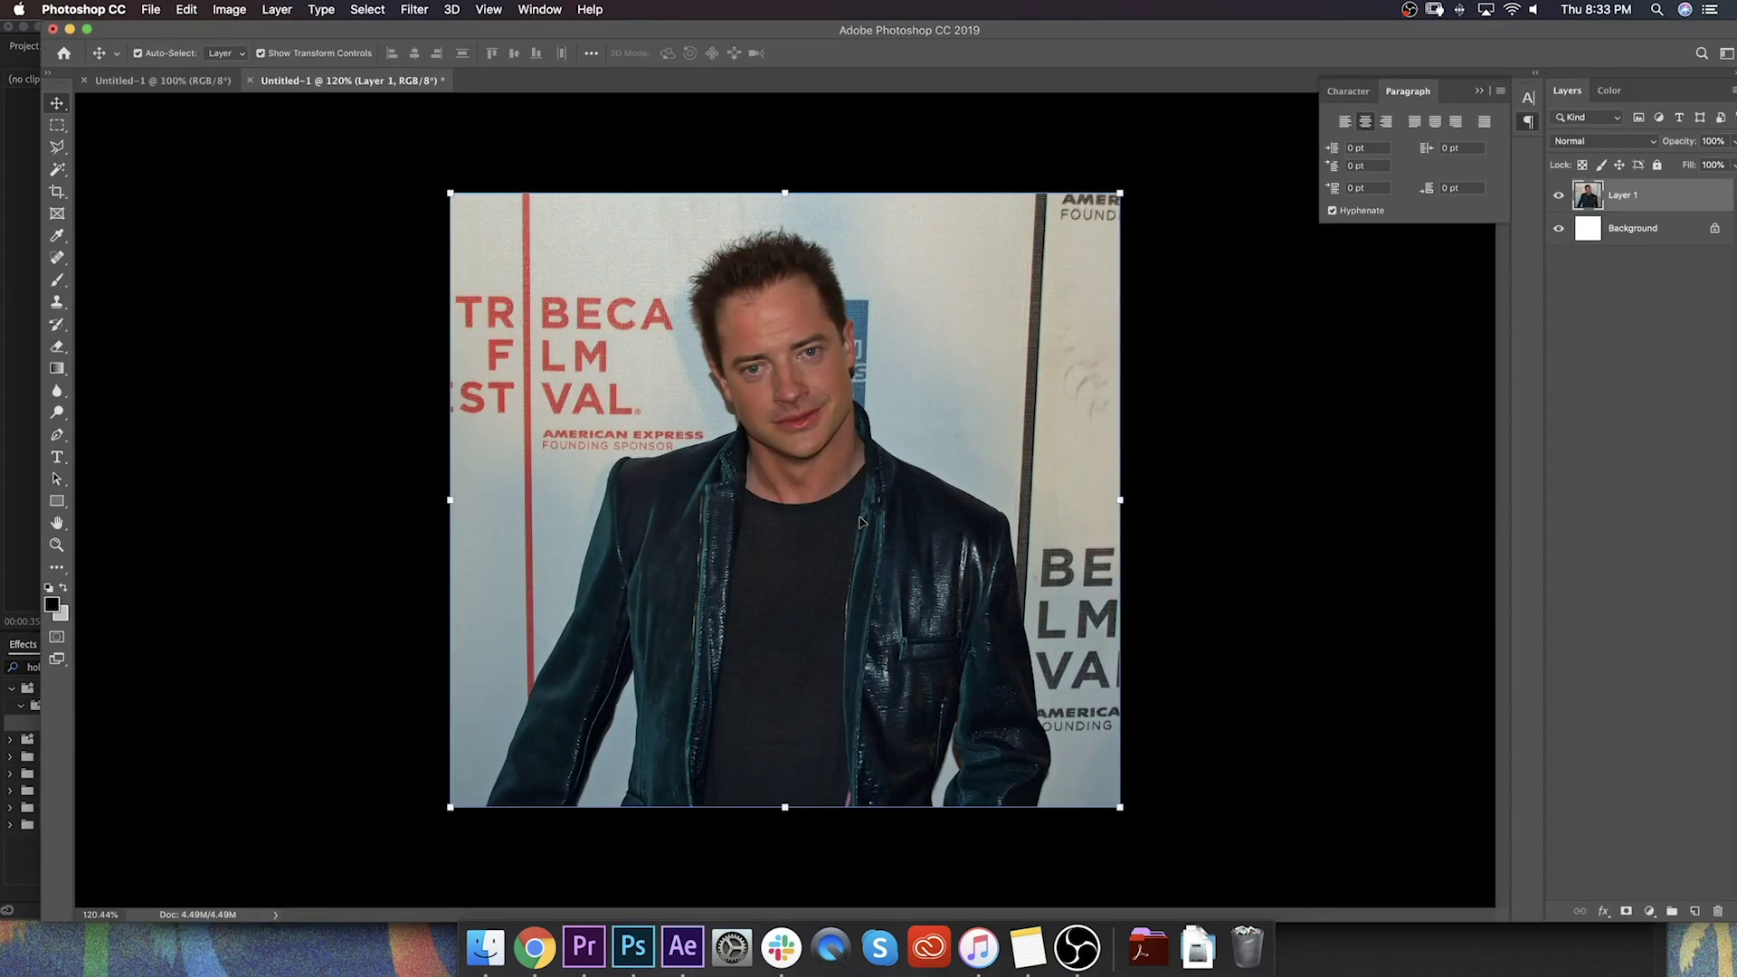
key("p")
scroll(642, 590, "up", 3)
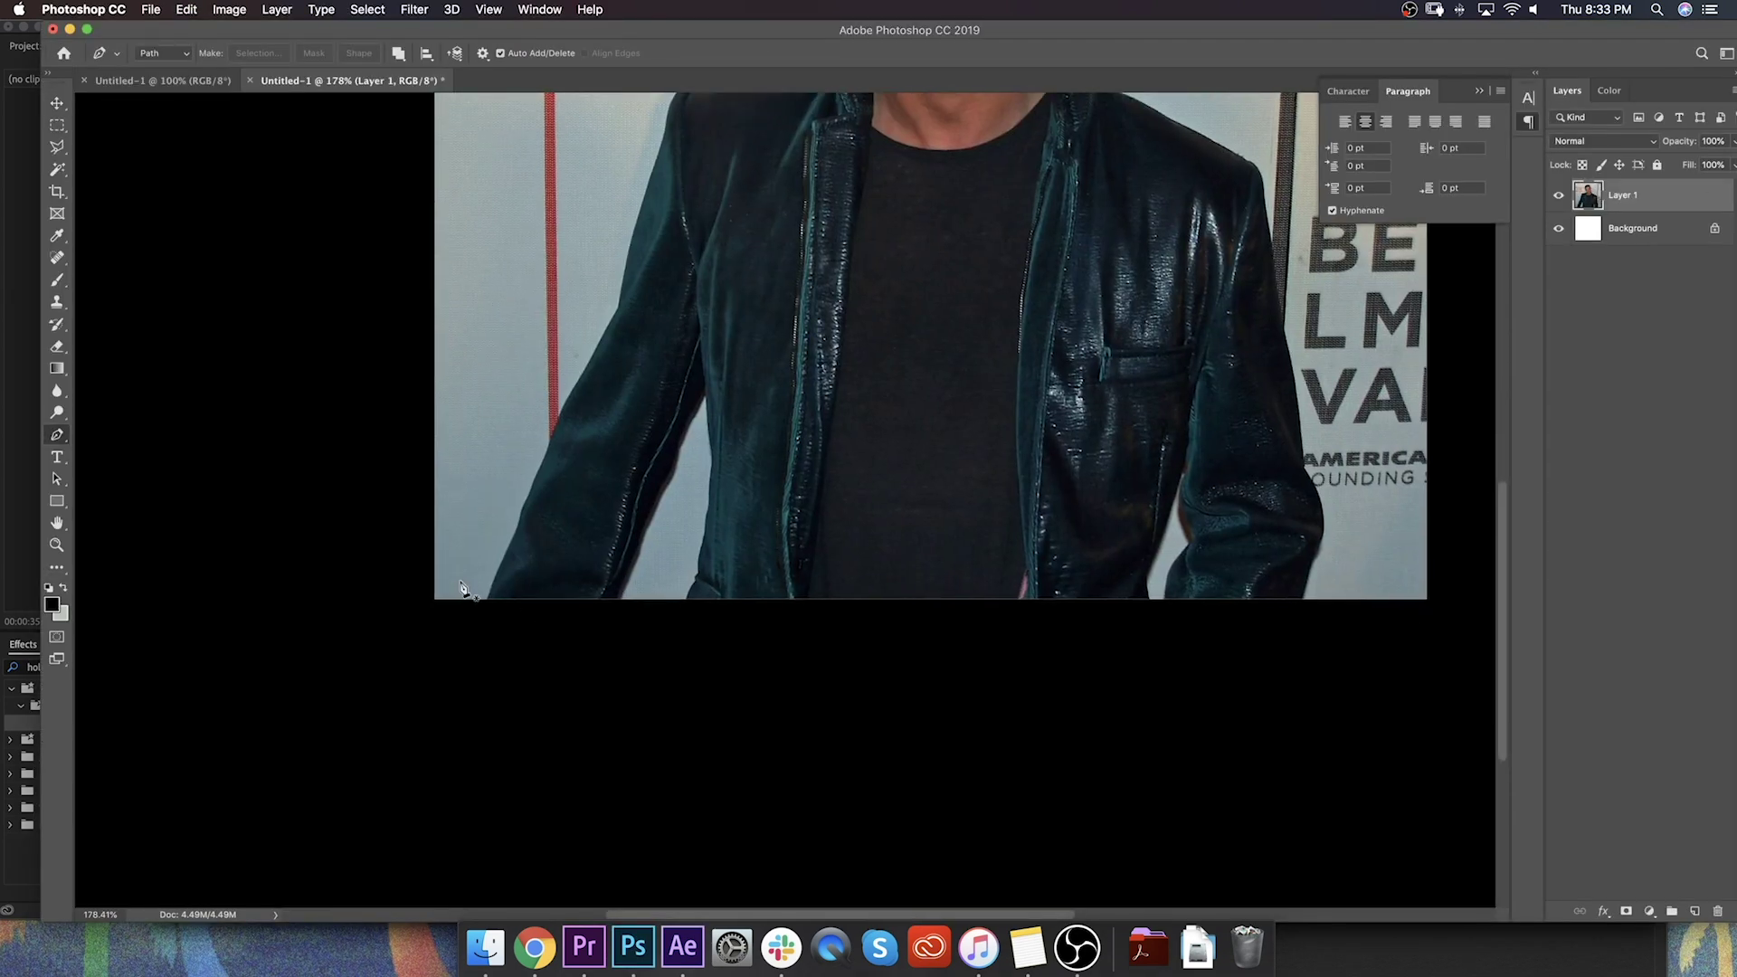
scroll(540, 680, "up", 4)
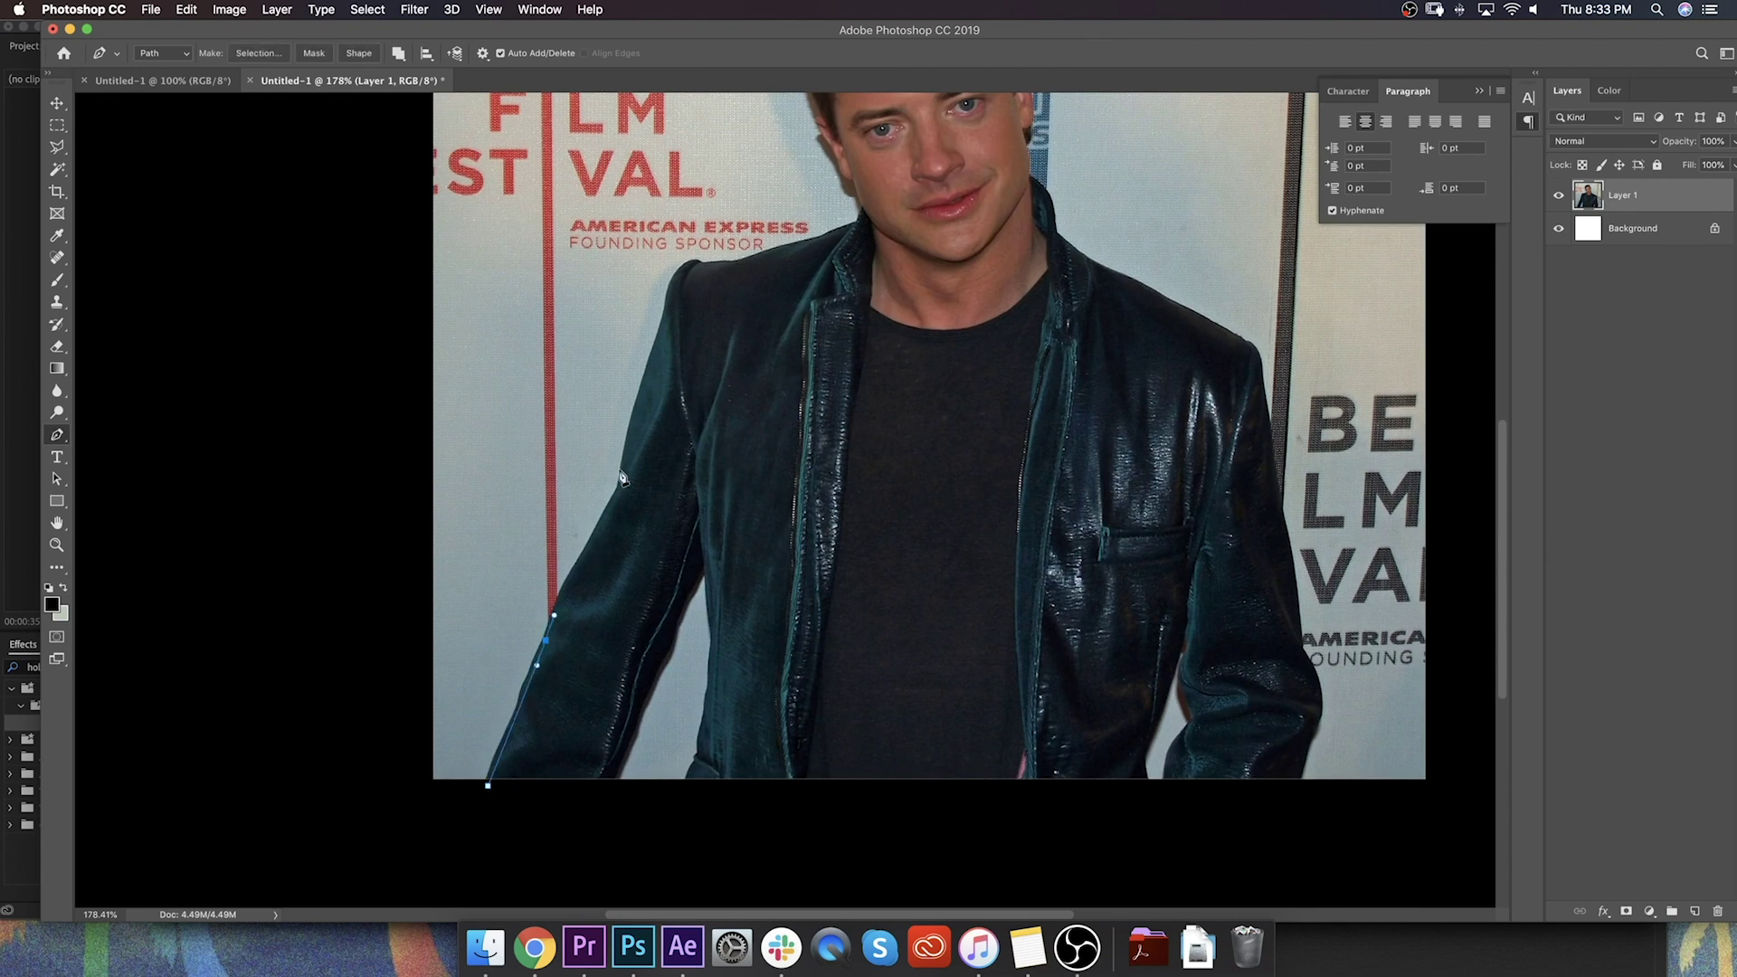
scroll(622, 478, "up", 8)
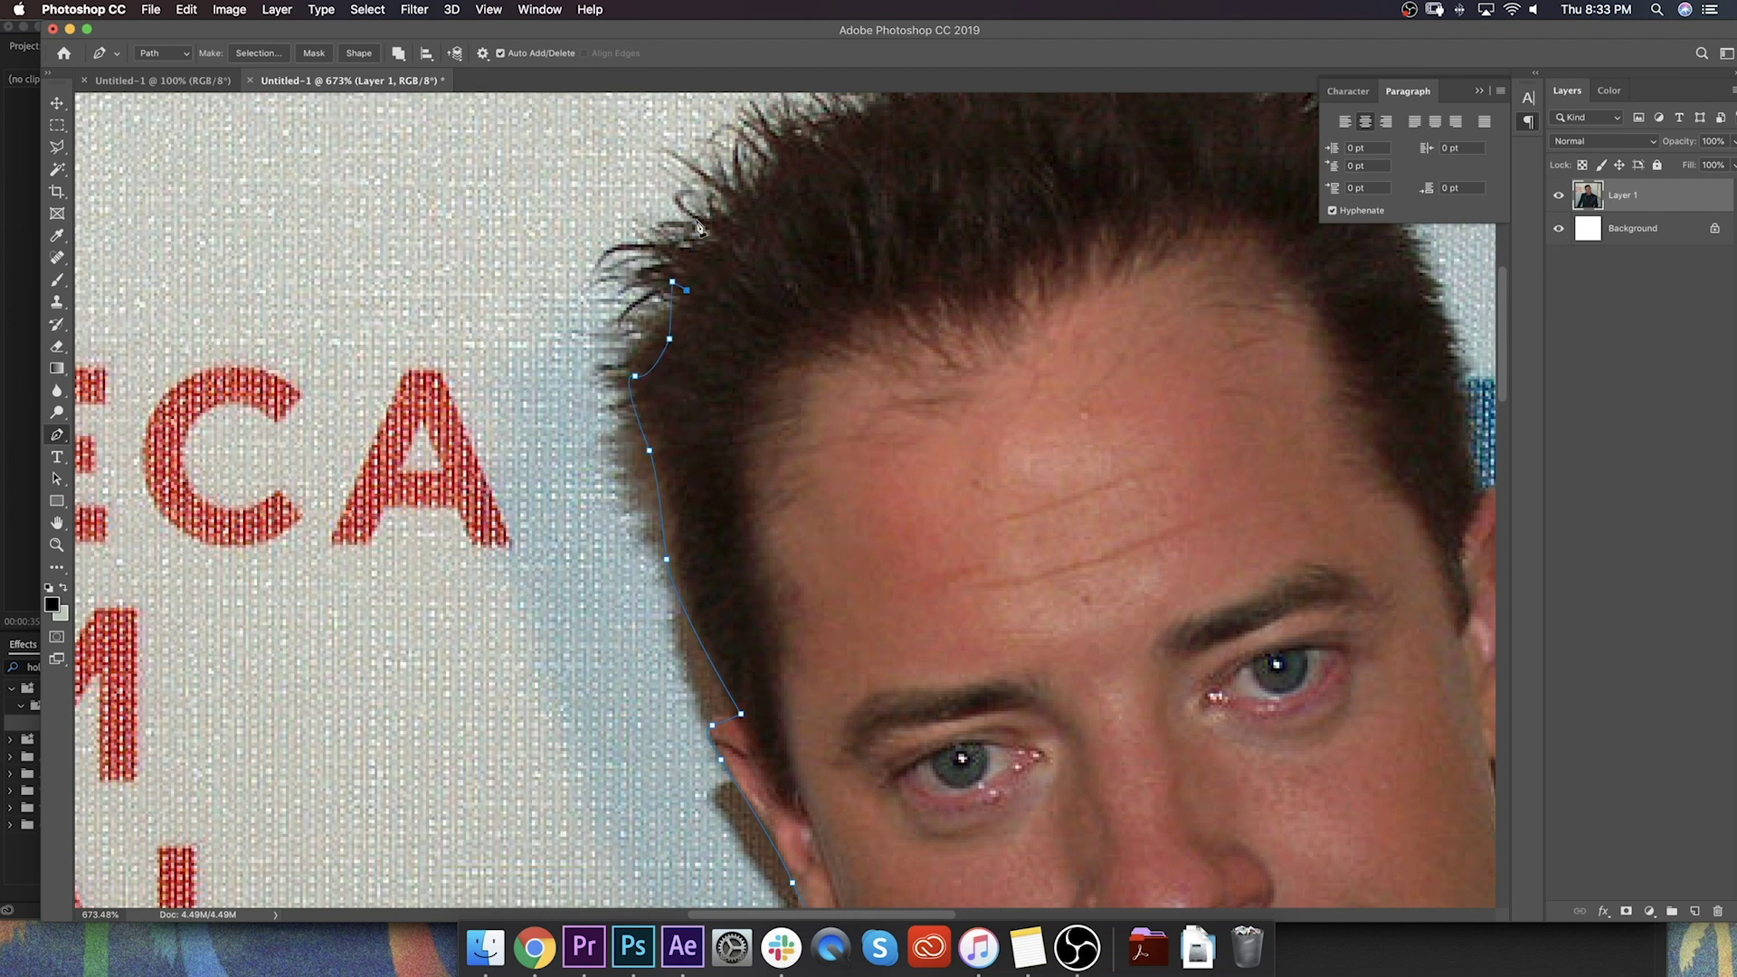
scroll(785, 220, "up", 5)
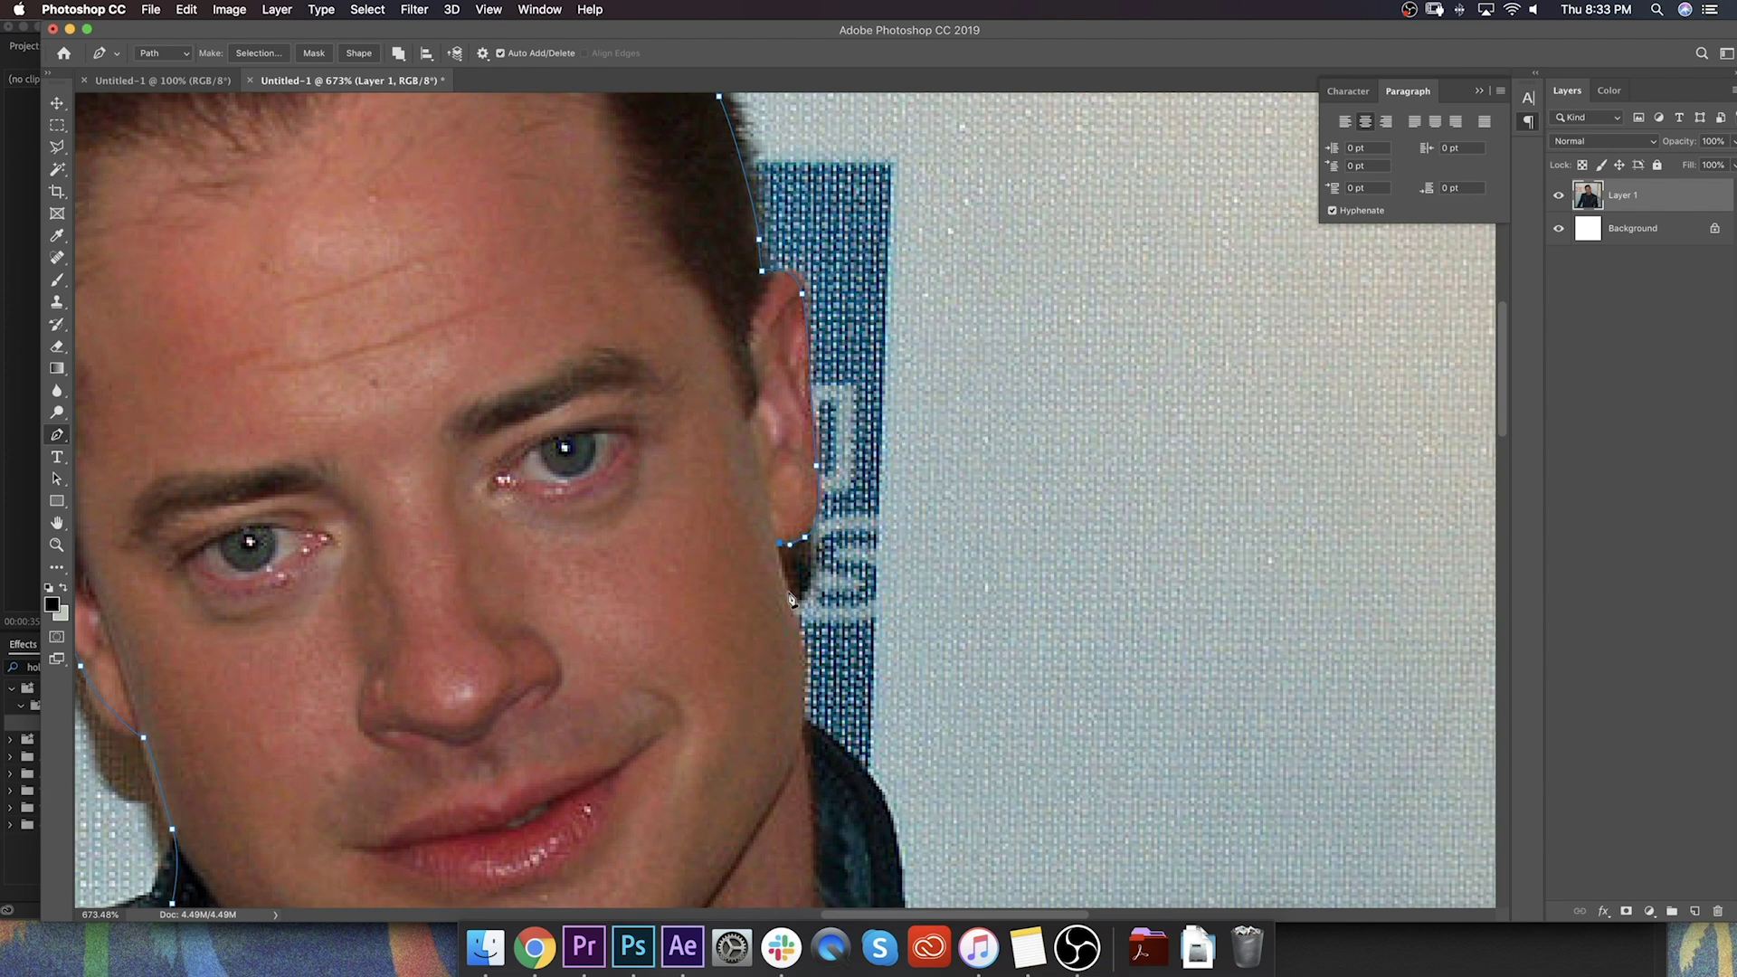
scroll(804, 723, "down", 5)
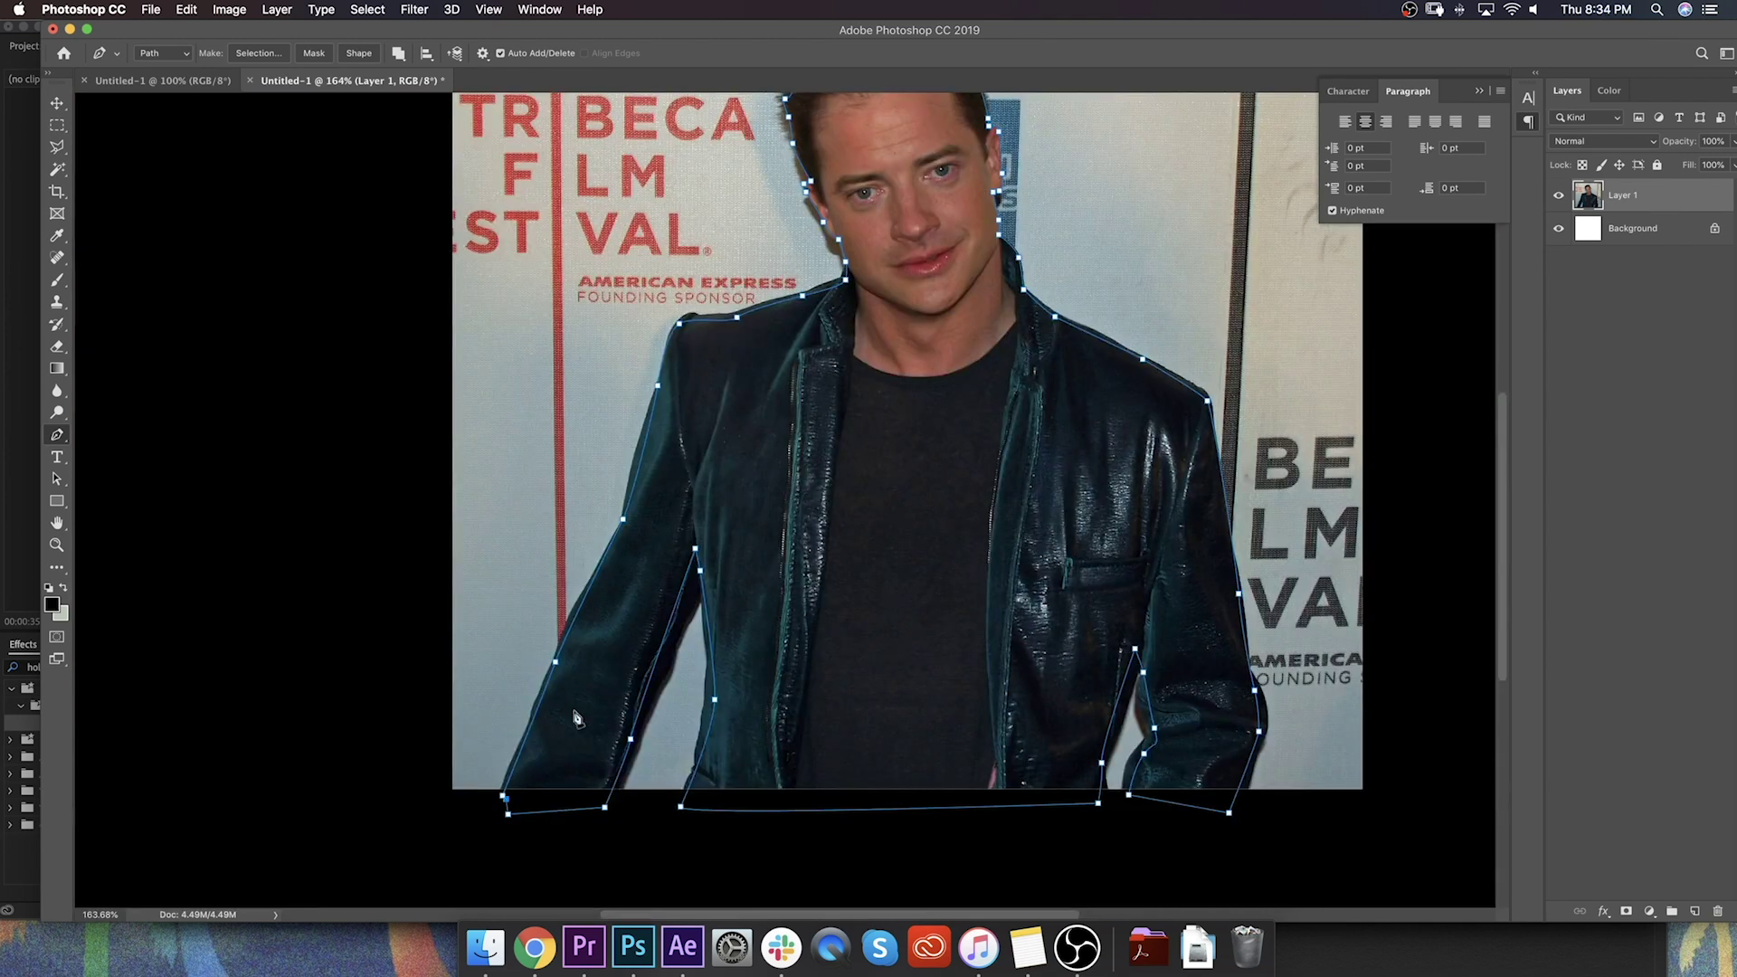
right_click(573, 718)
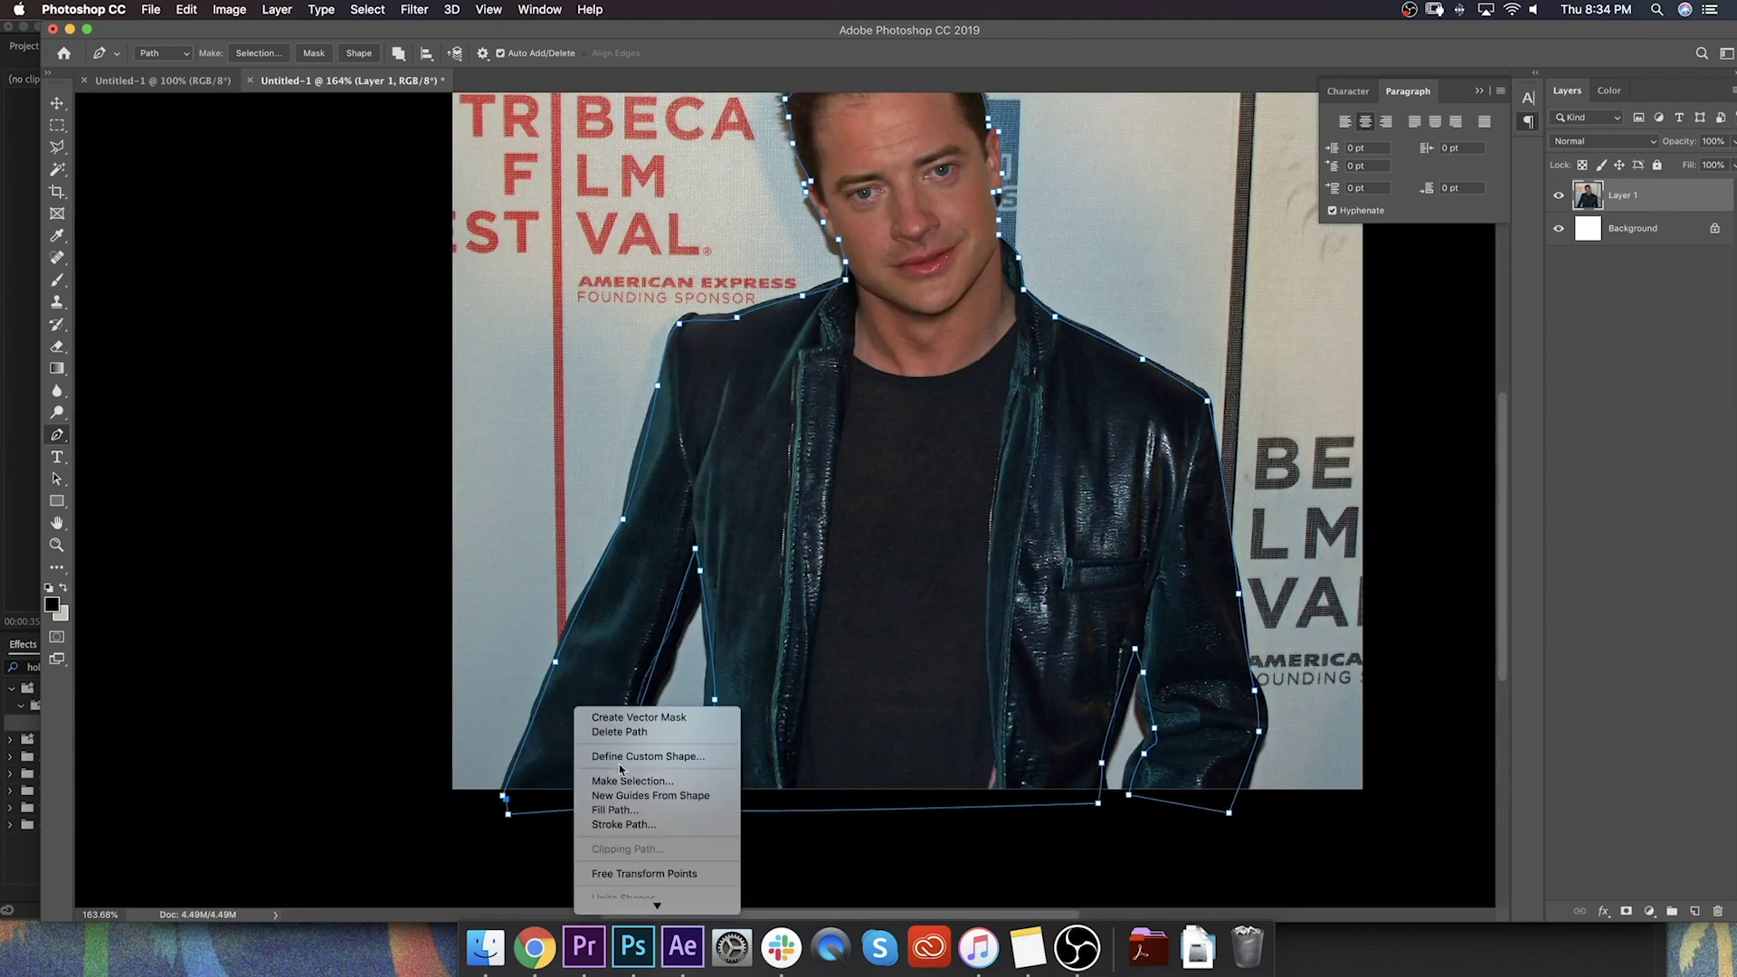
left_click(626, 772)
key("Return")
Step: Paste the cutout into a new clipboard-sized document and delete the white Background layer
key("super+n")
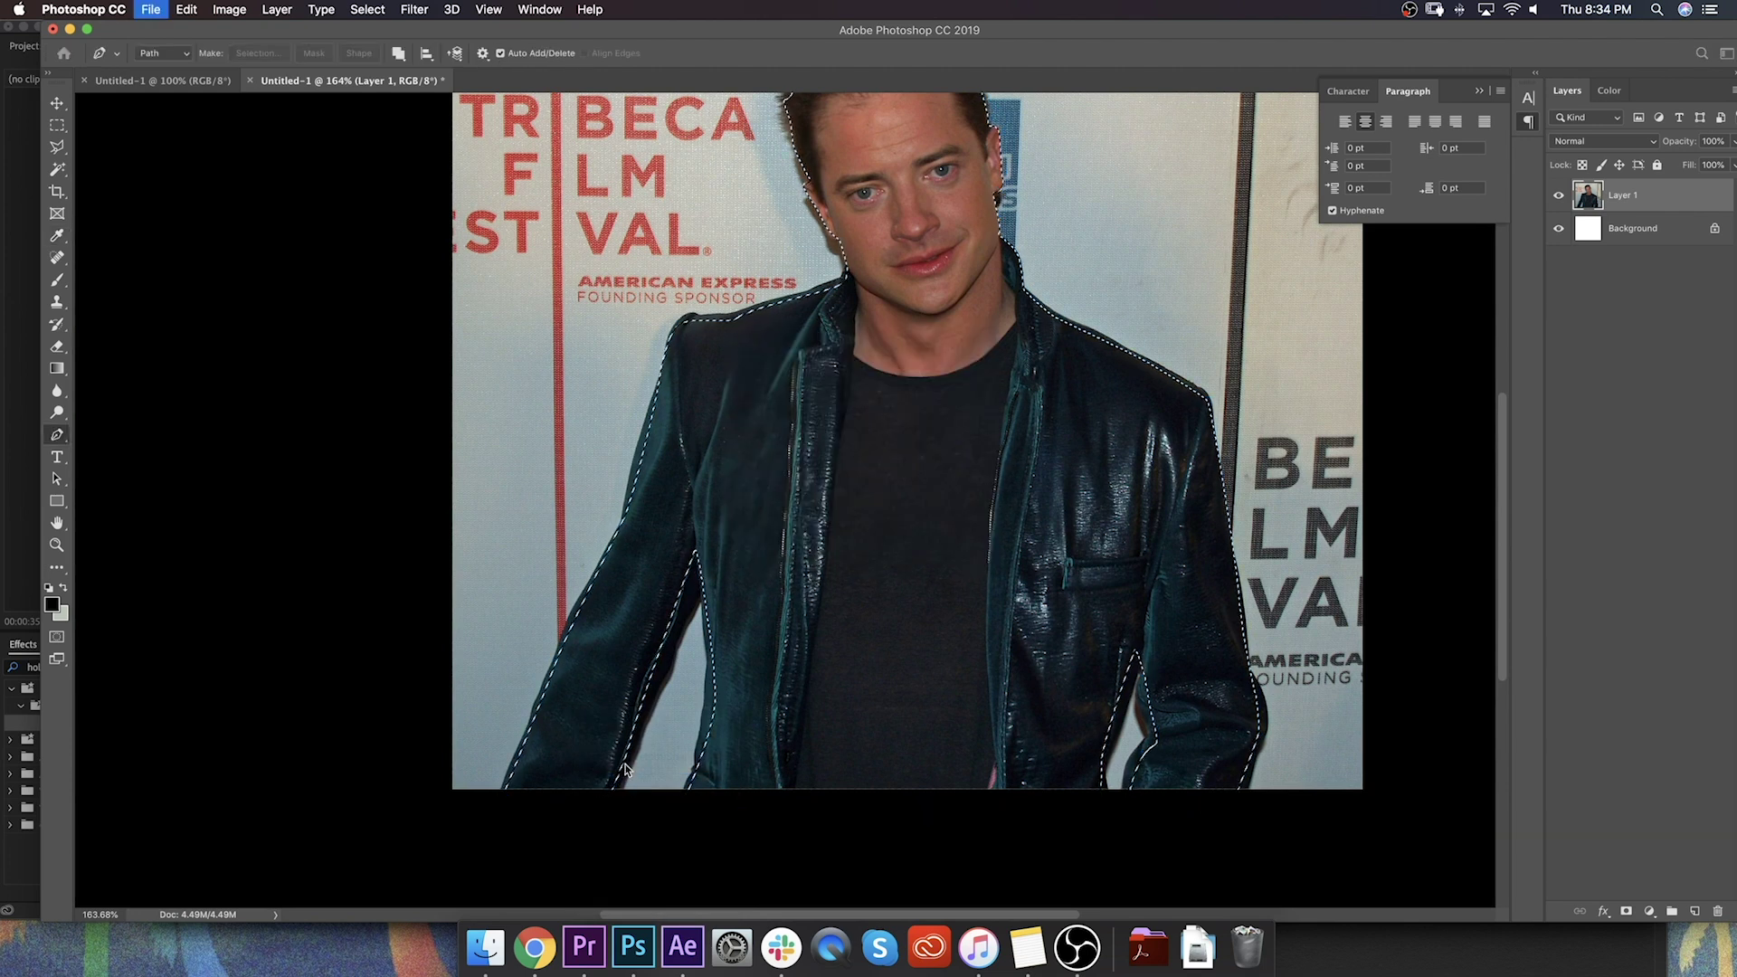
key("Return")
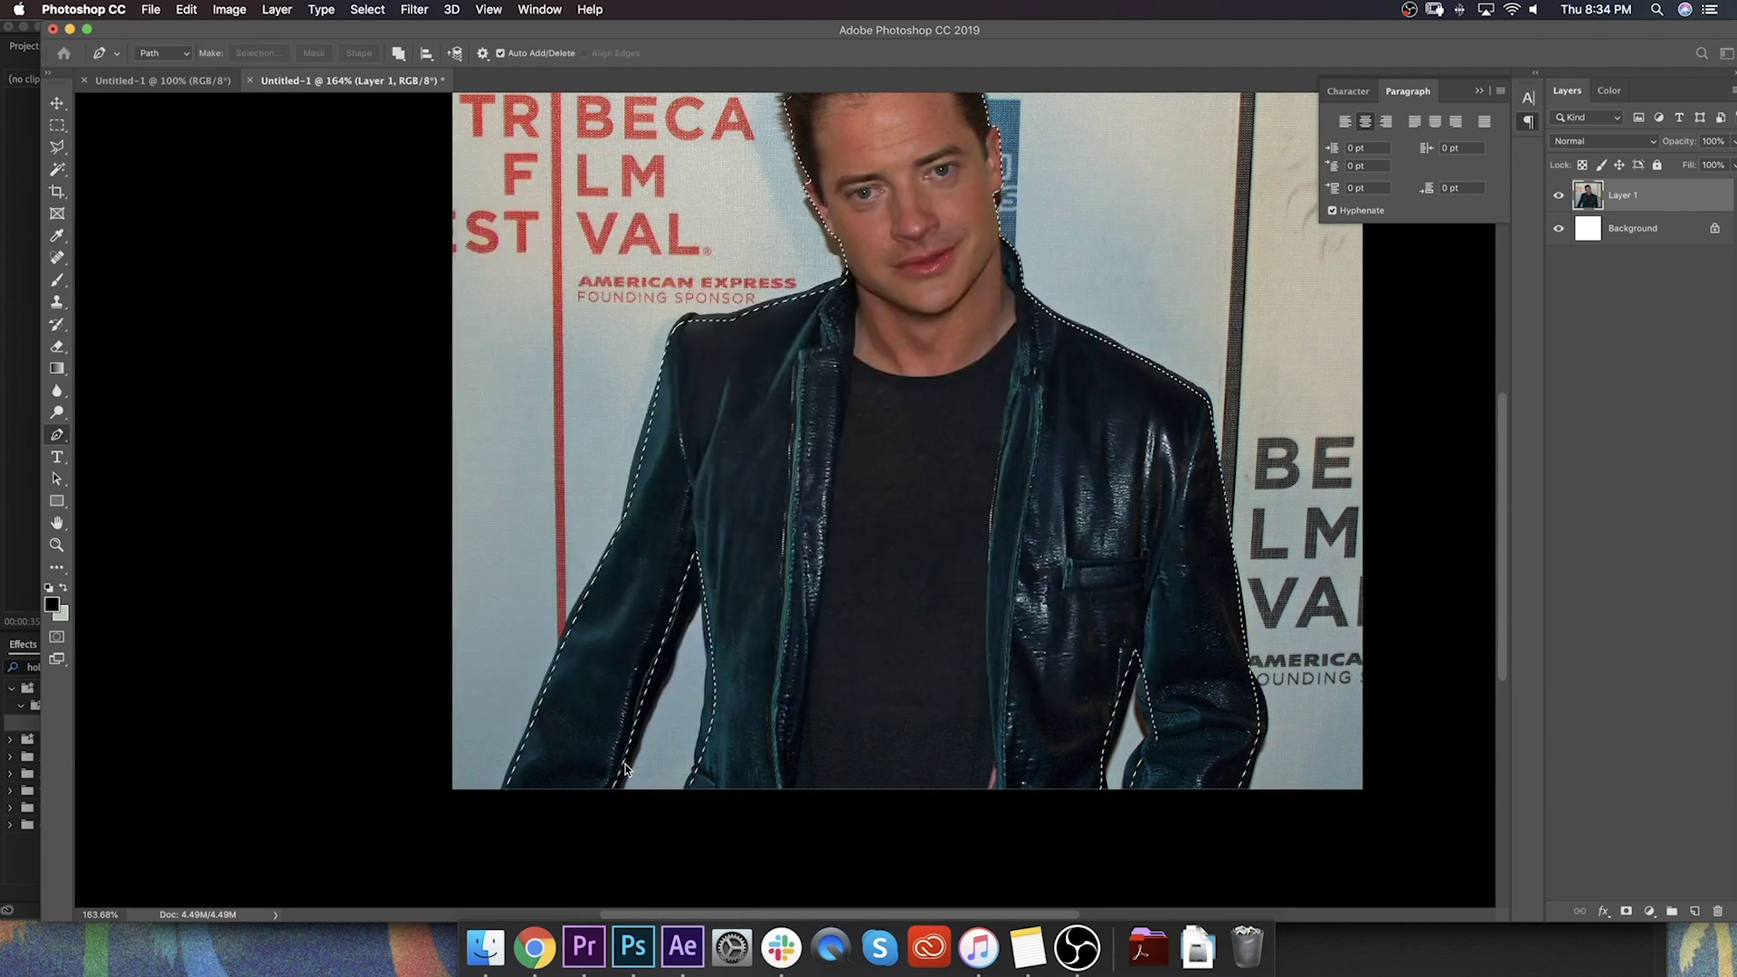
key("super+v")
scroll(764, 552, "down", 2)
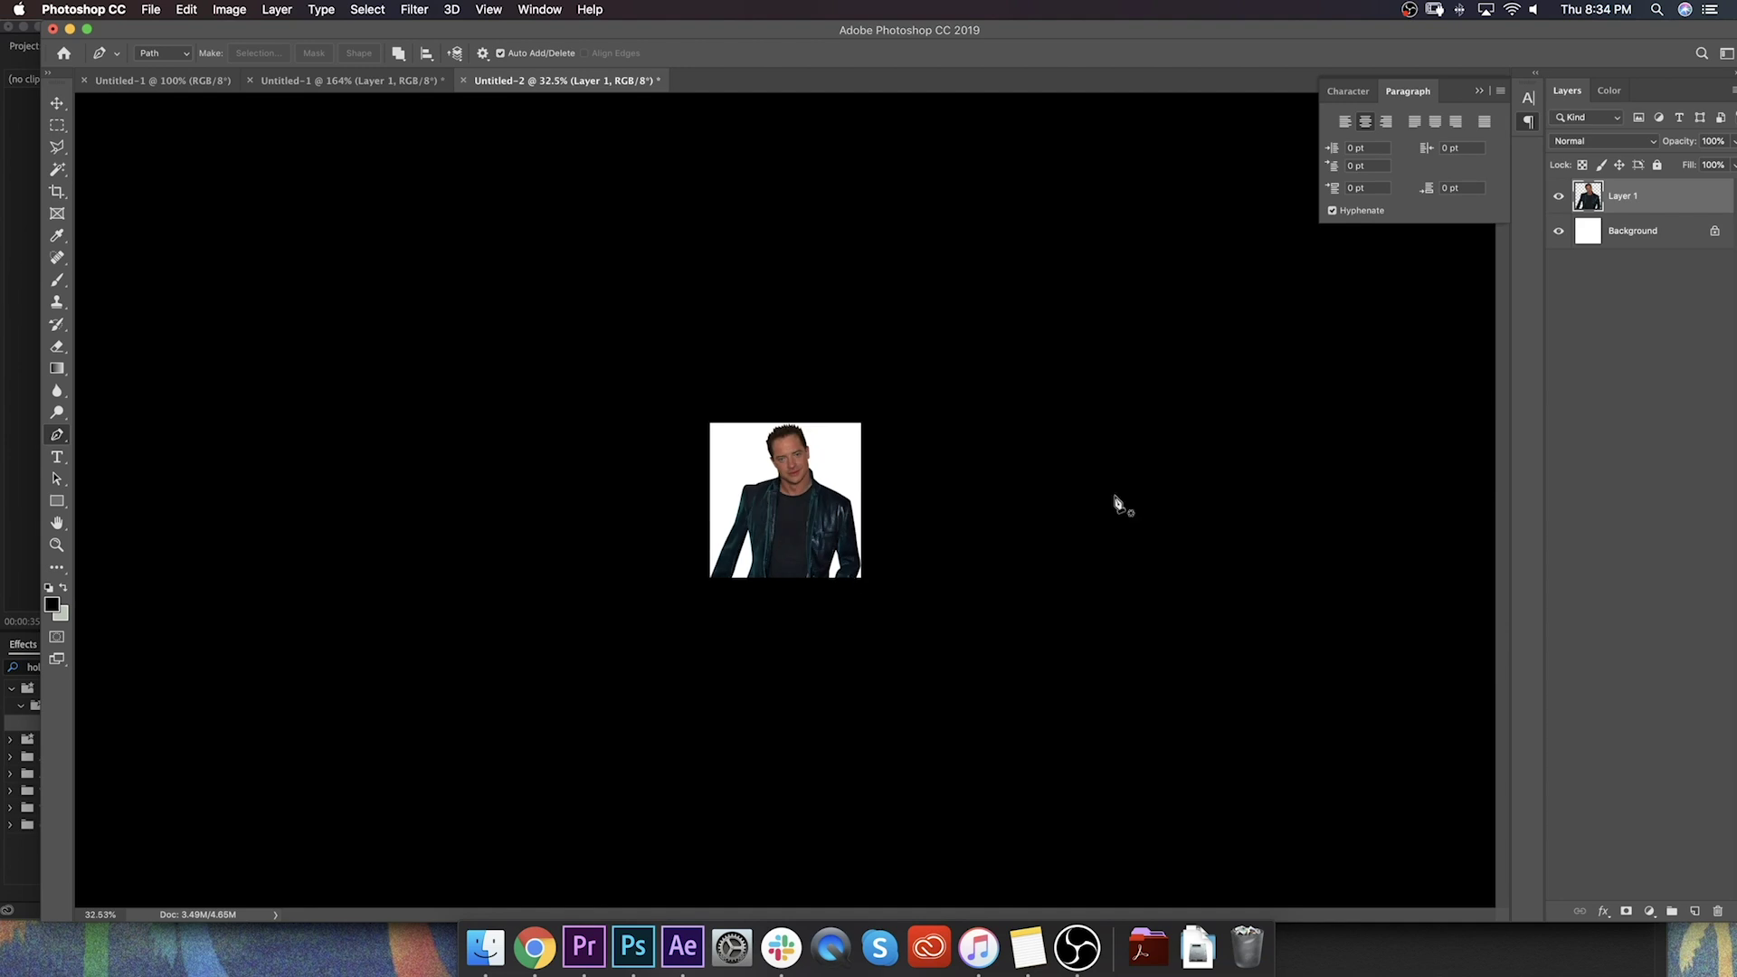
left_click(1630, 245)
key("Delete")
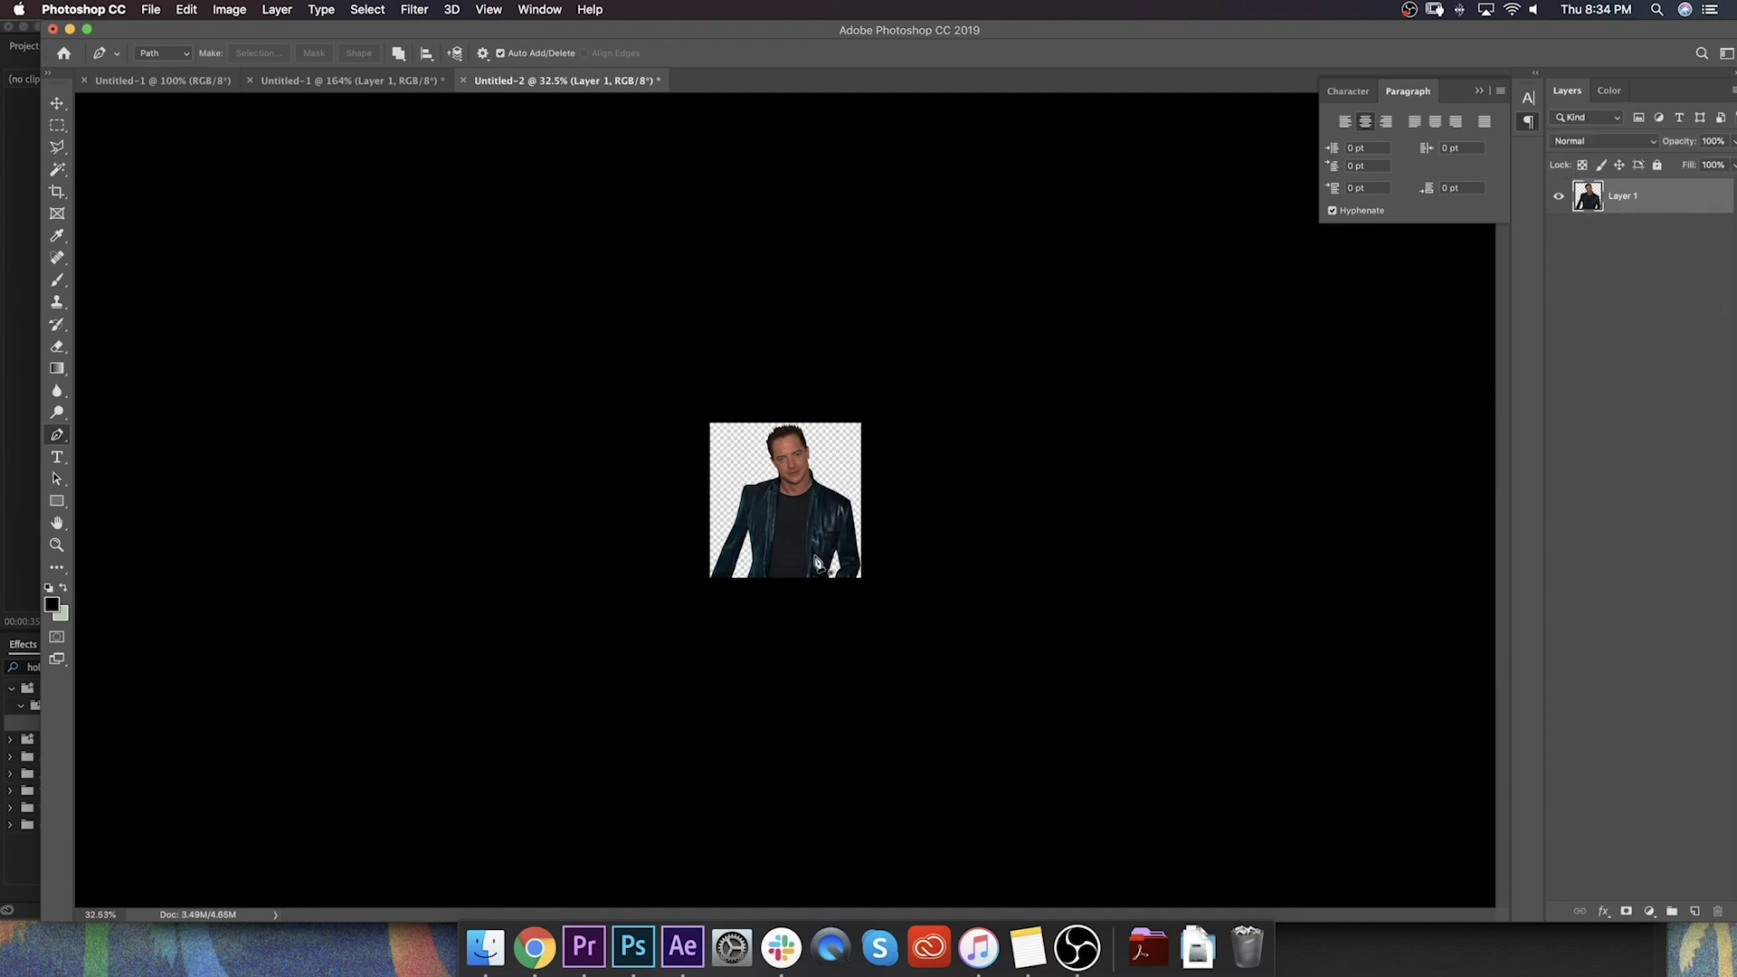
key("c")
left_click_drag(790, 580, 796, 852)
left_click_drag(710, 636, 688, 638)
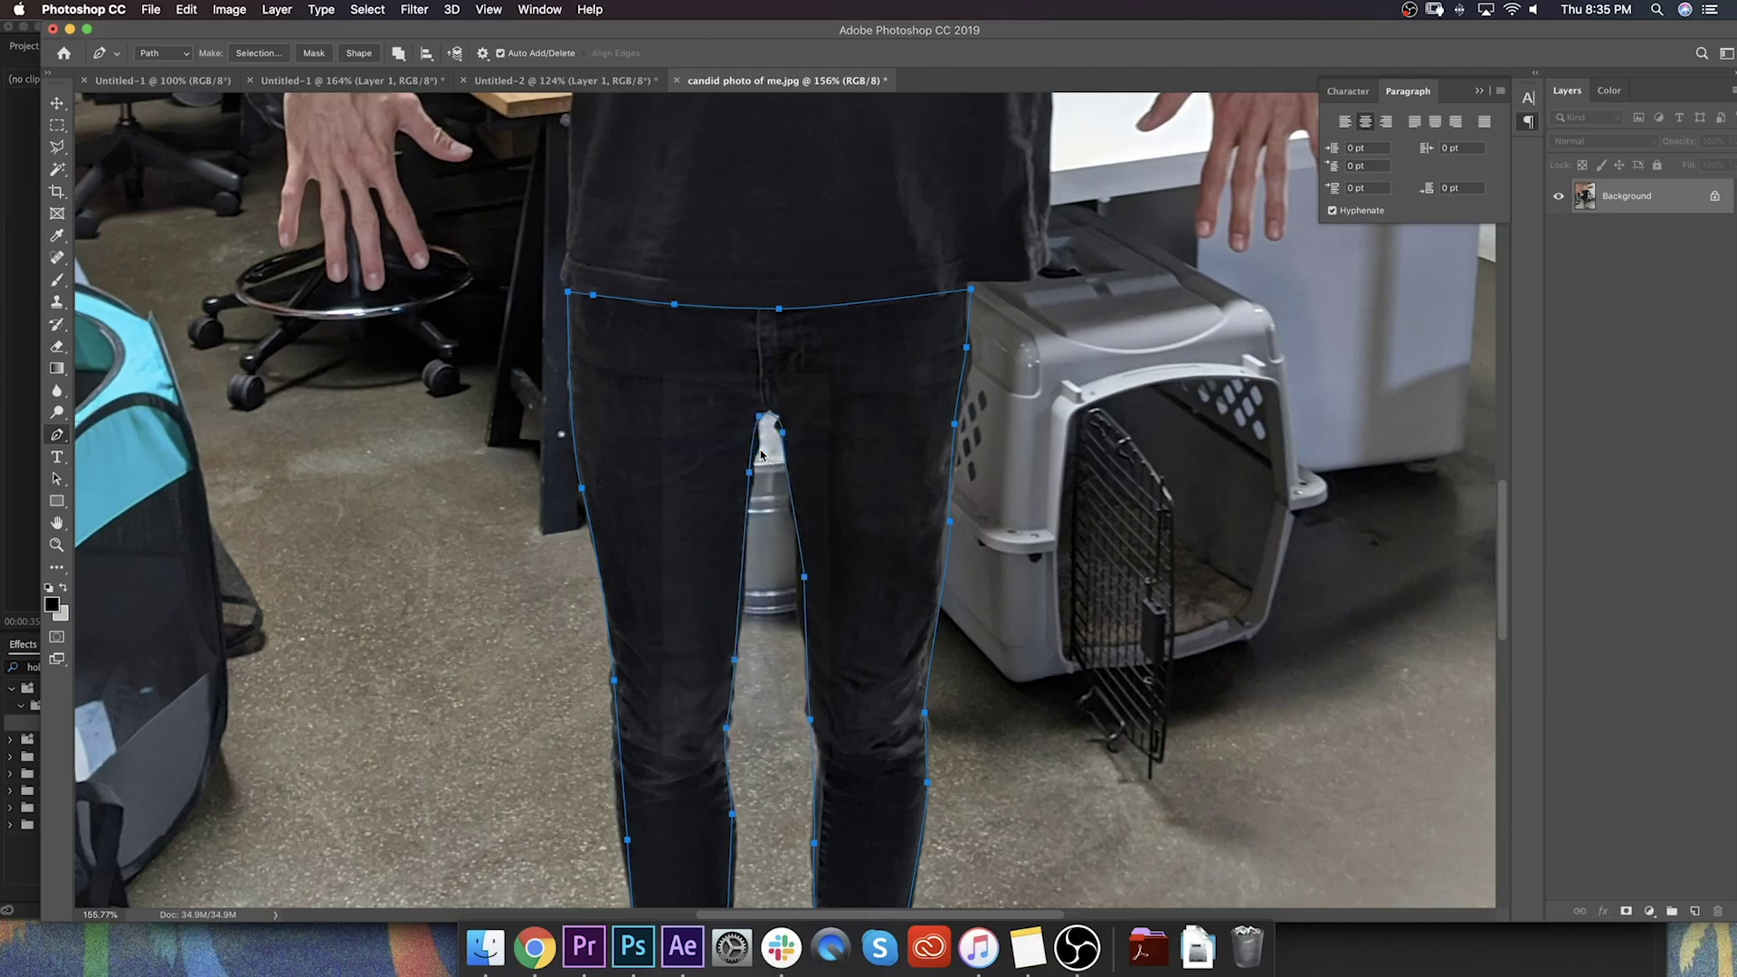
Step: Convert the traced leg outline into a selection
key("Return")
Step: Paste the legs into Untitled-2, move them below the jacket, and squash them to about 80% height
left_click(525, 80)
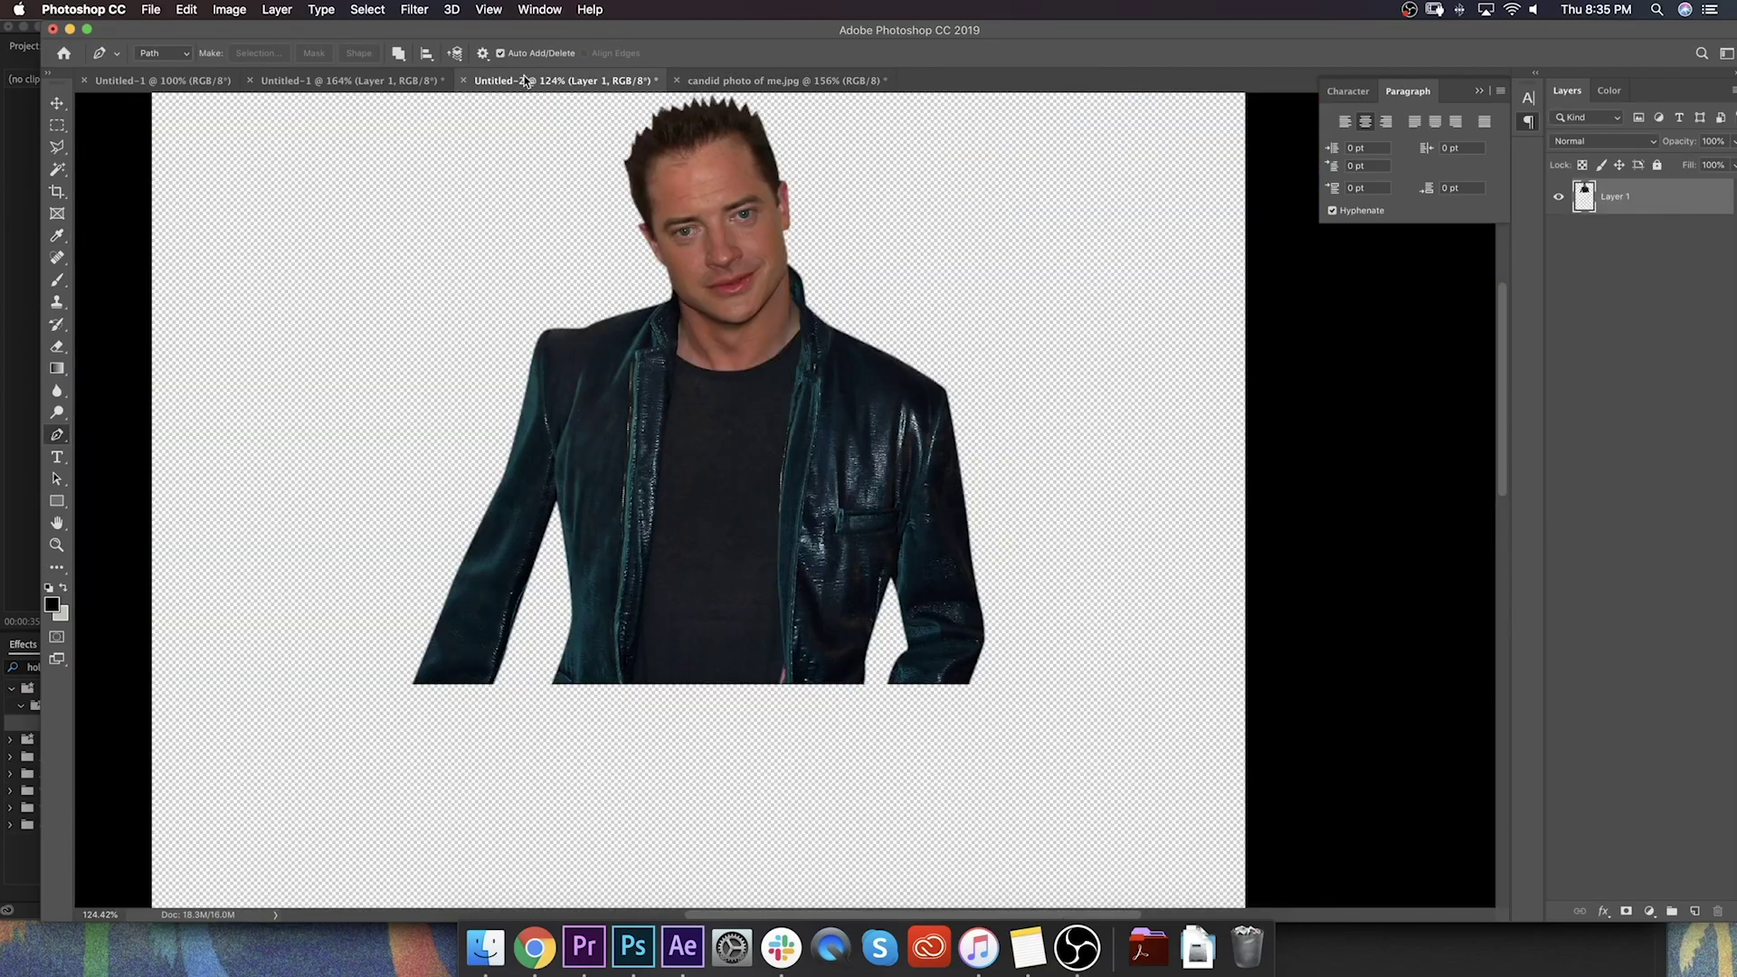
key("super+v")
key("Return")
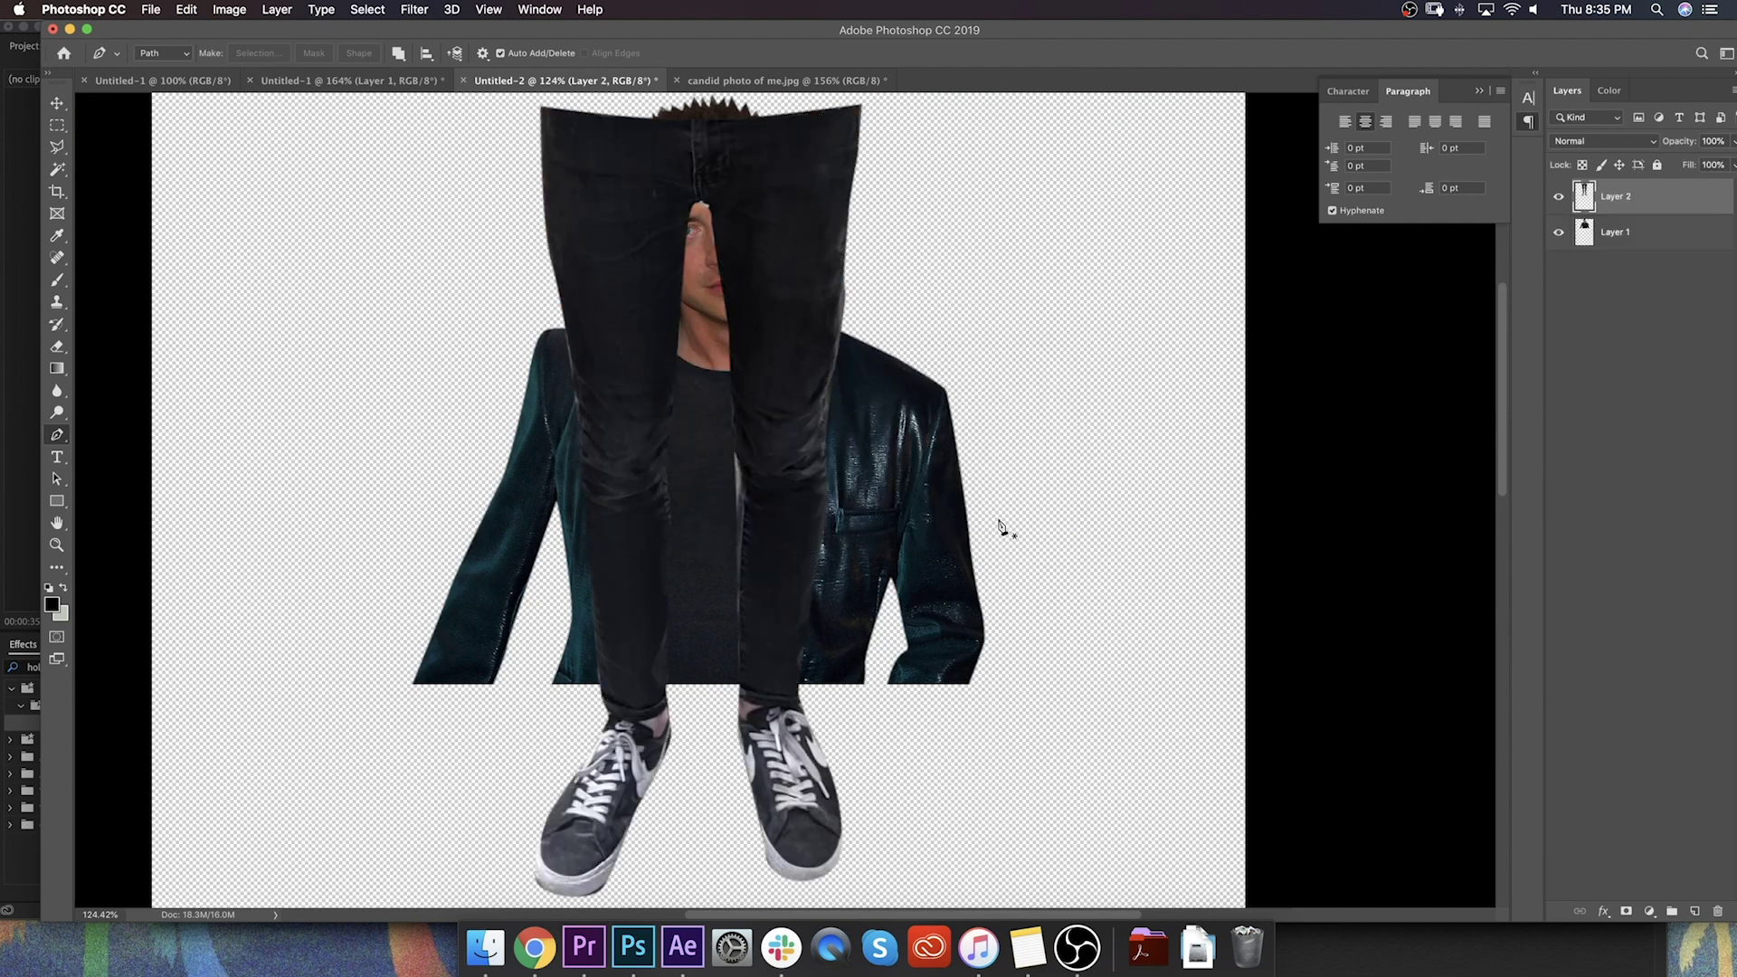
key("super+0")
key("v")
left_click_drag(782, 190, 817, 463)
left_click_drag(793, 756, 796, 690)
scroll(719, 508, "up", 5)
Step: Warp the jeans' waistline up under the jacket, commit it, and fit the full composite in view
right_click(719, 508)
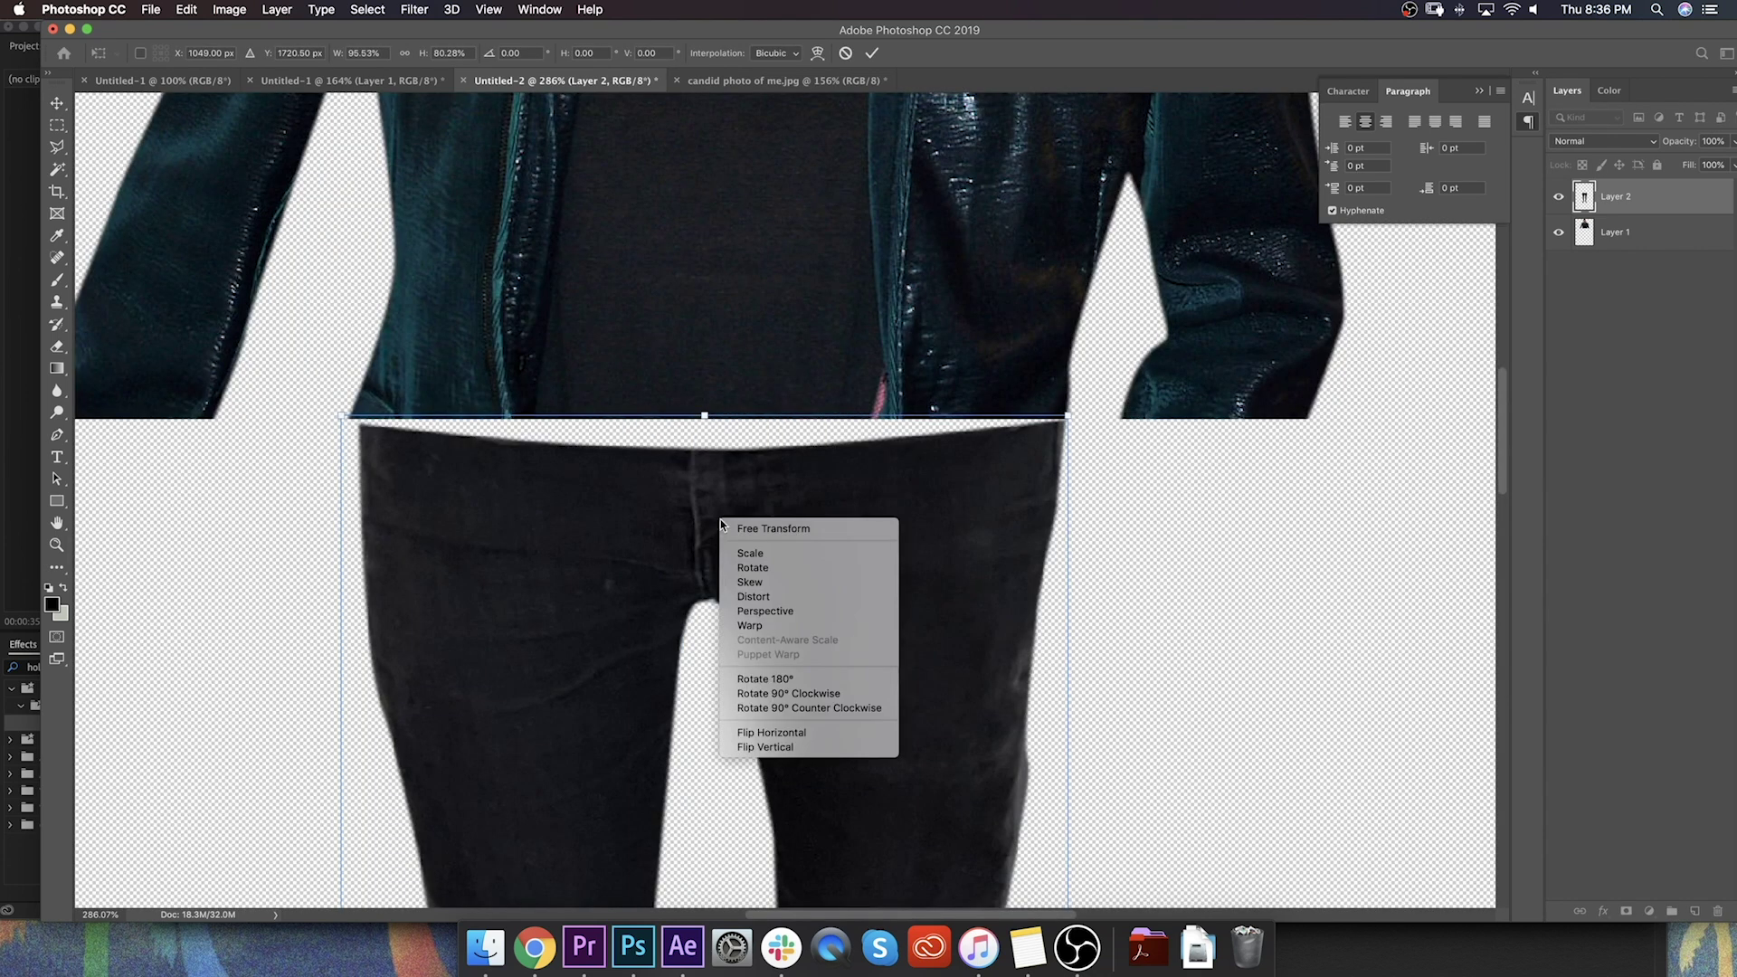
left_click(777, 620)
left_click_drag(581, 461, 593, 356)
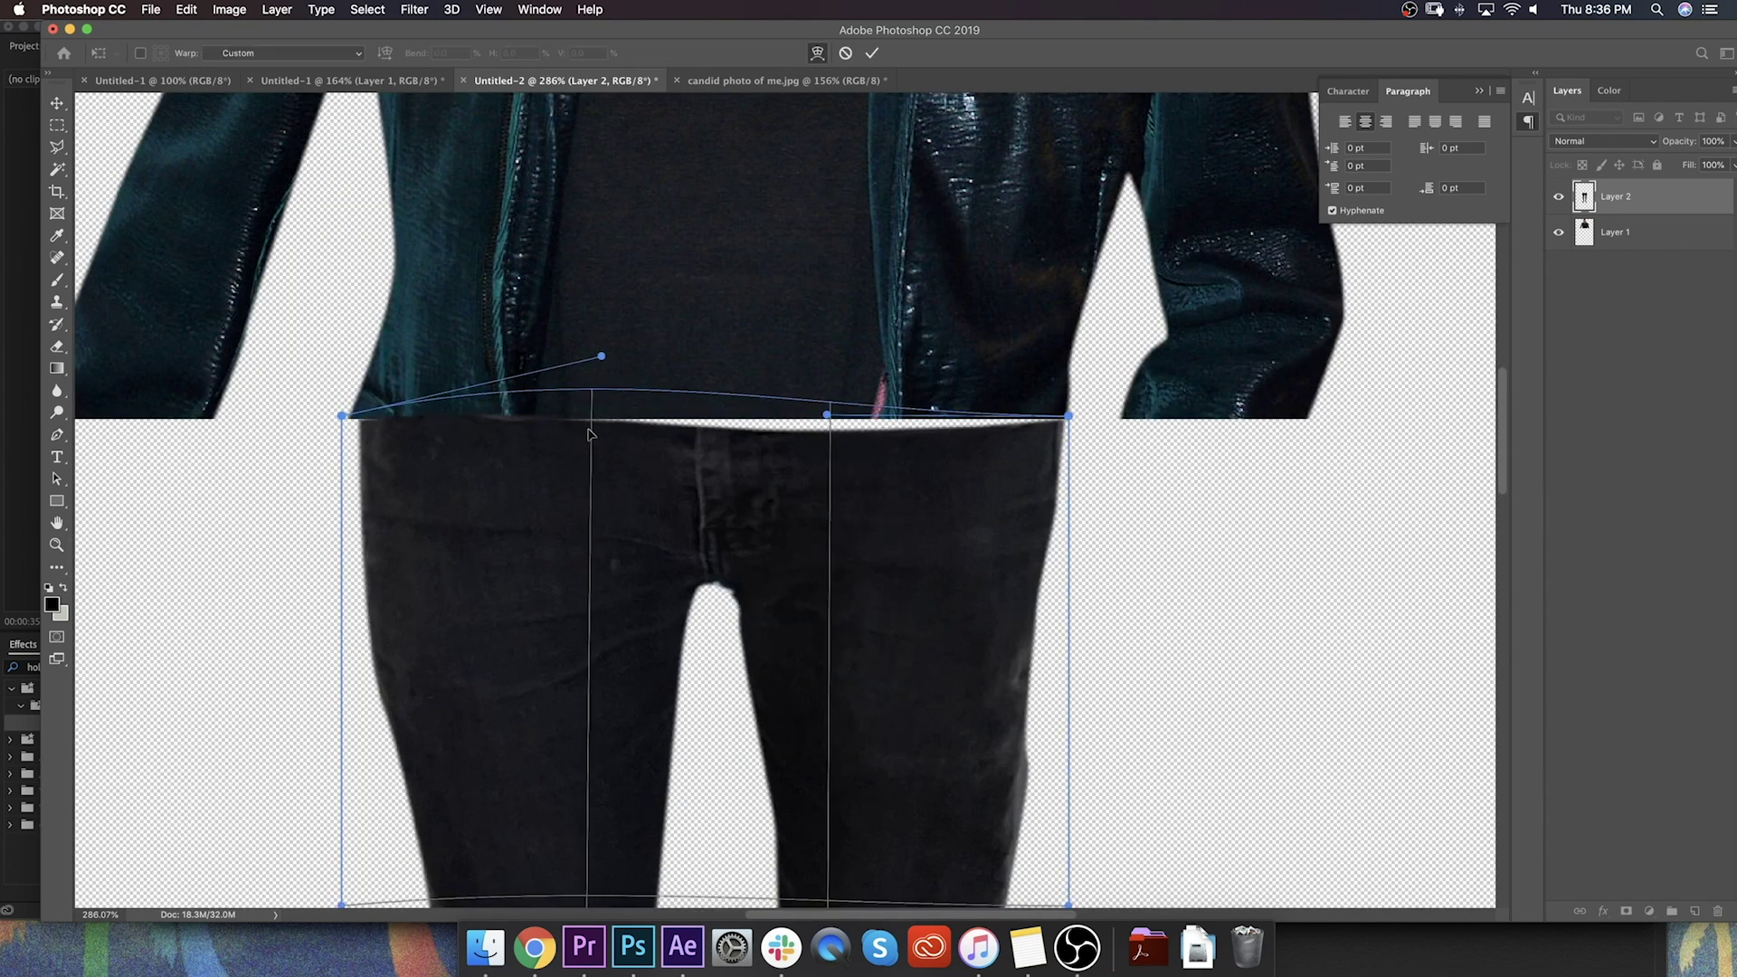
left_click_drag(819, 416, 934, 464)
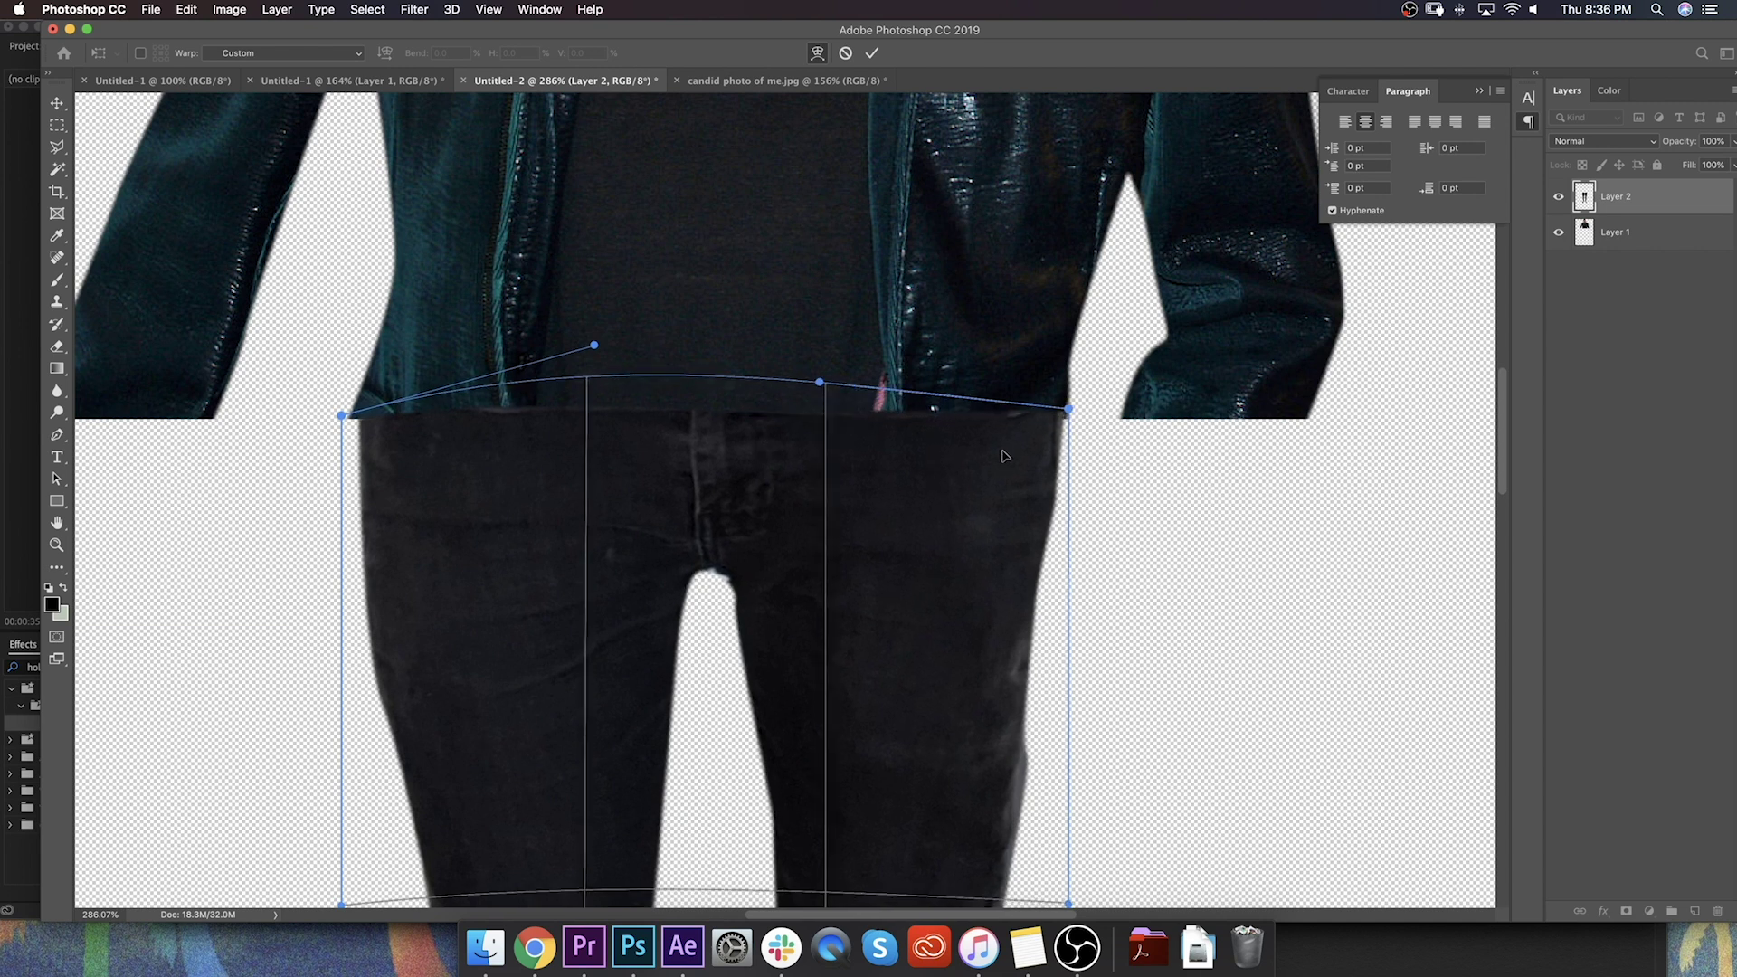
key("super+0")
key("Return")
left_click_drag(975, 286, 876, 458)
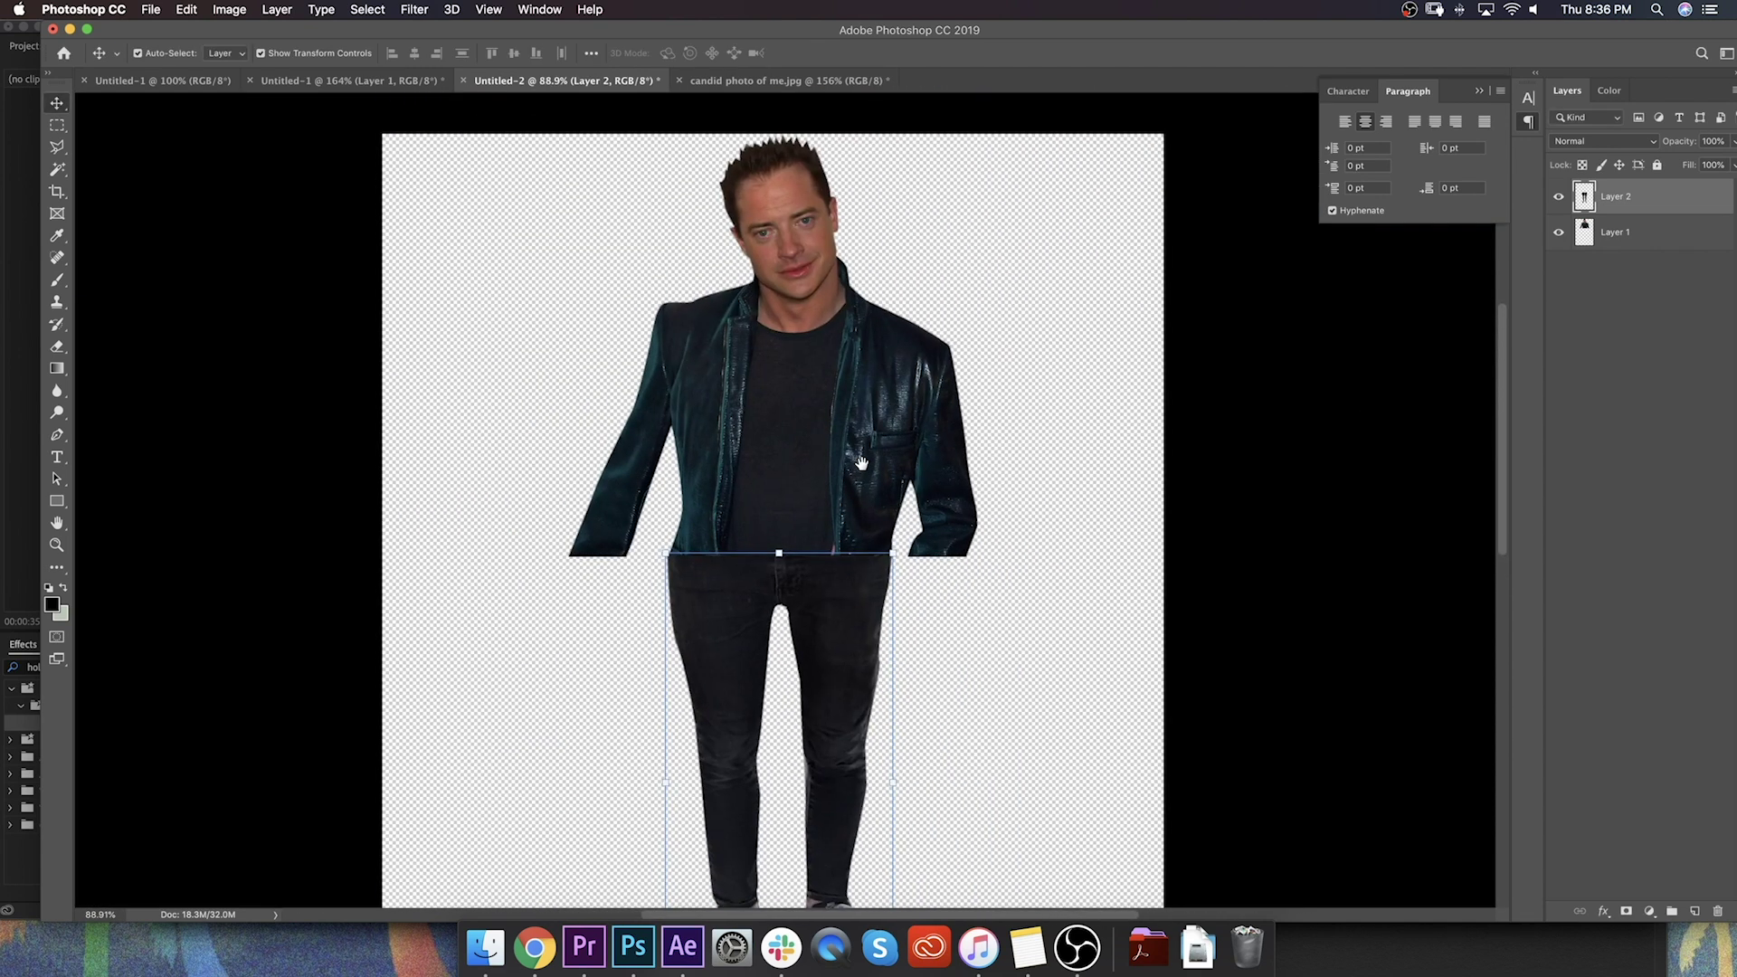
scroll(875, 457, "up", 2)
Step: Rotate the pasted hand about 26 degrees, shrink it and place it under the left sleeve, bottom of the stack
left_click(812, 83)
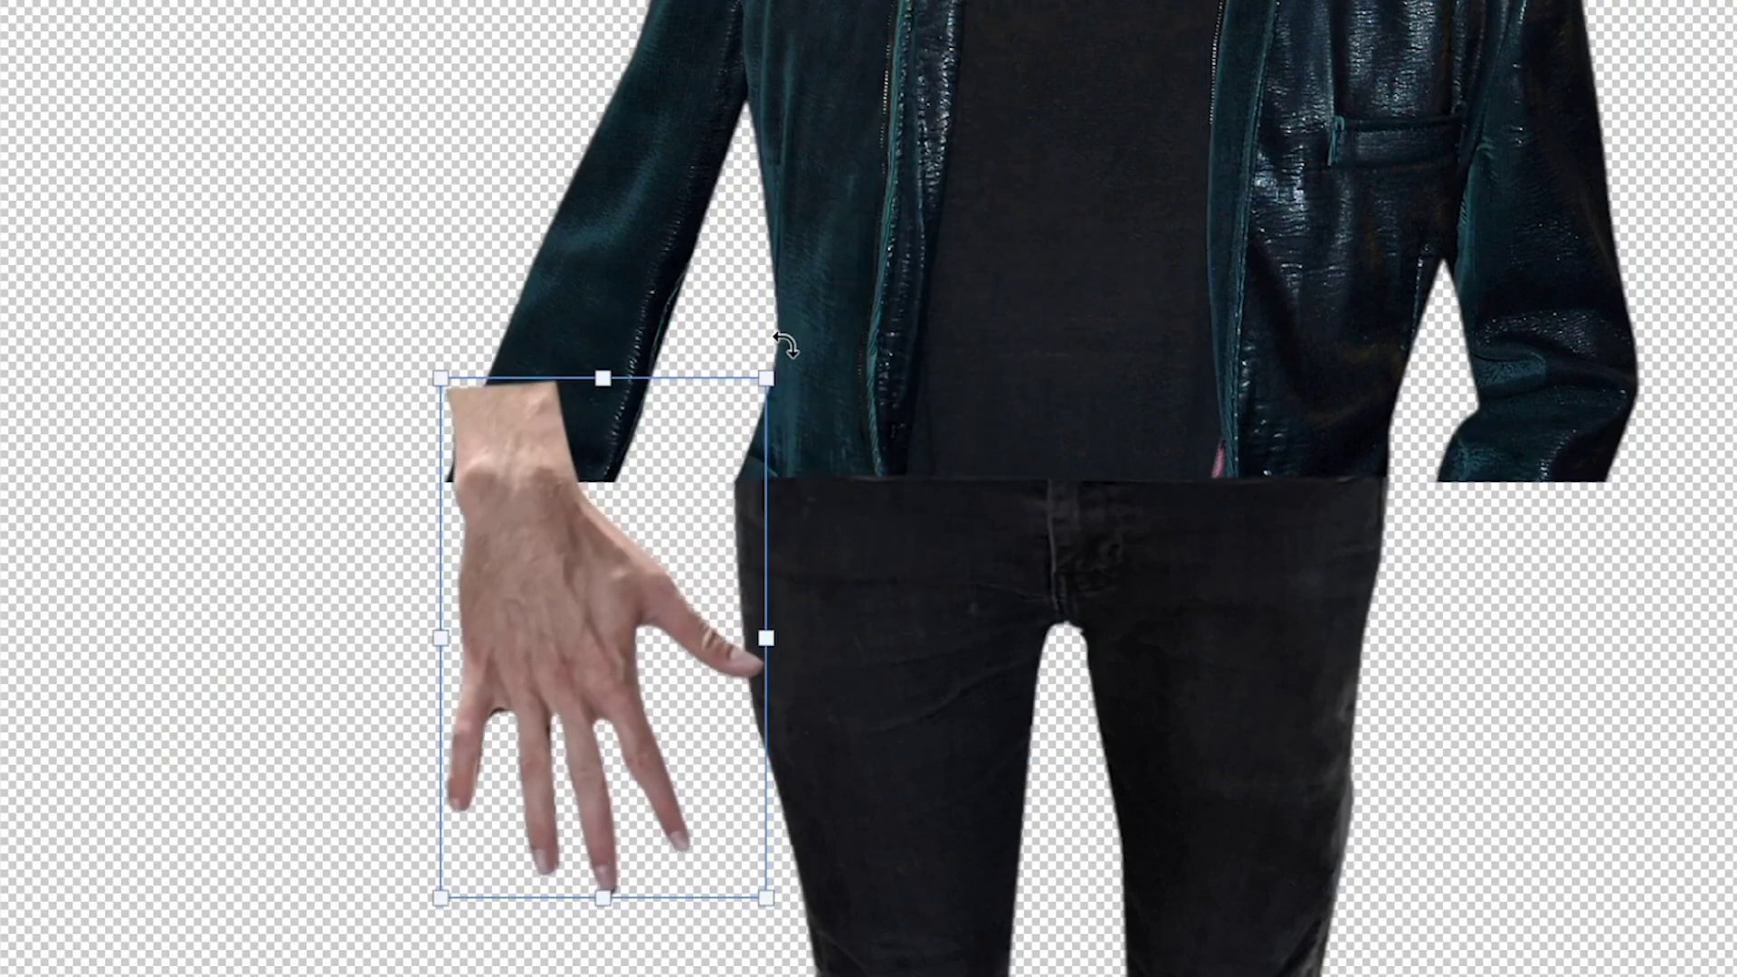
left_click_drag(785, 344, 925, 436)
left_click_drag(690, 570, 634, 609)
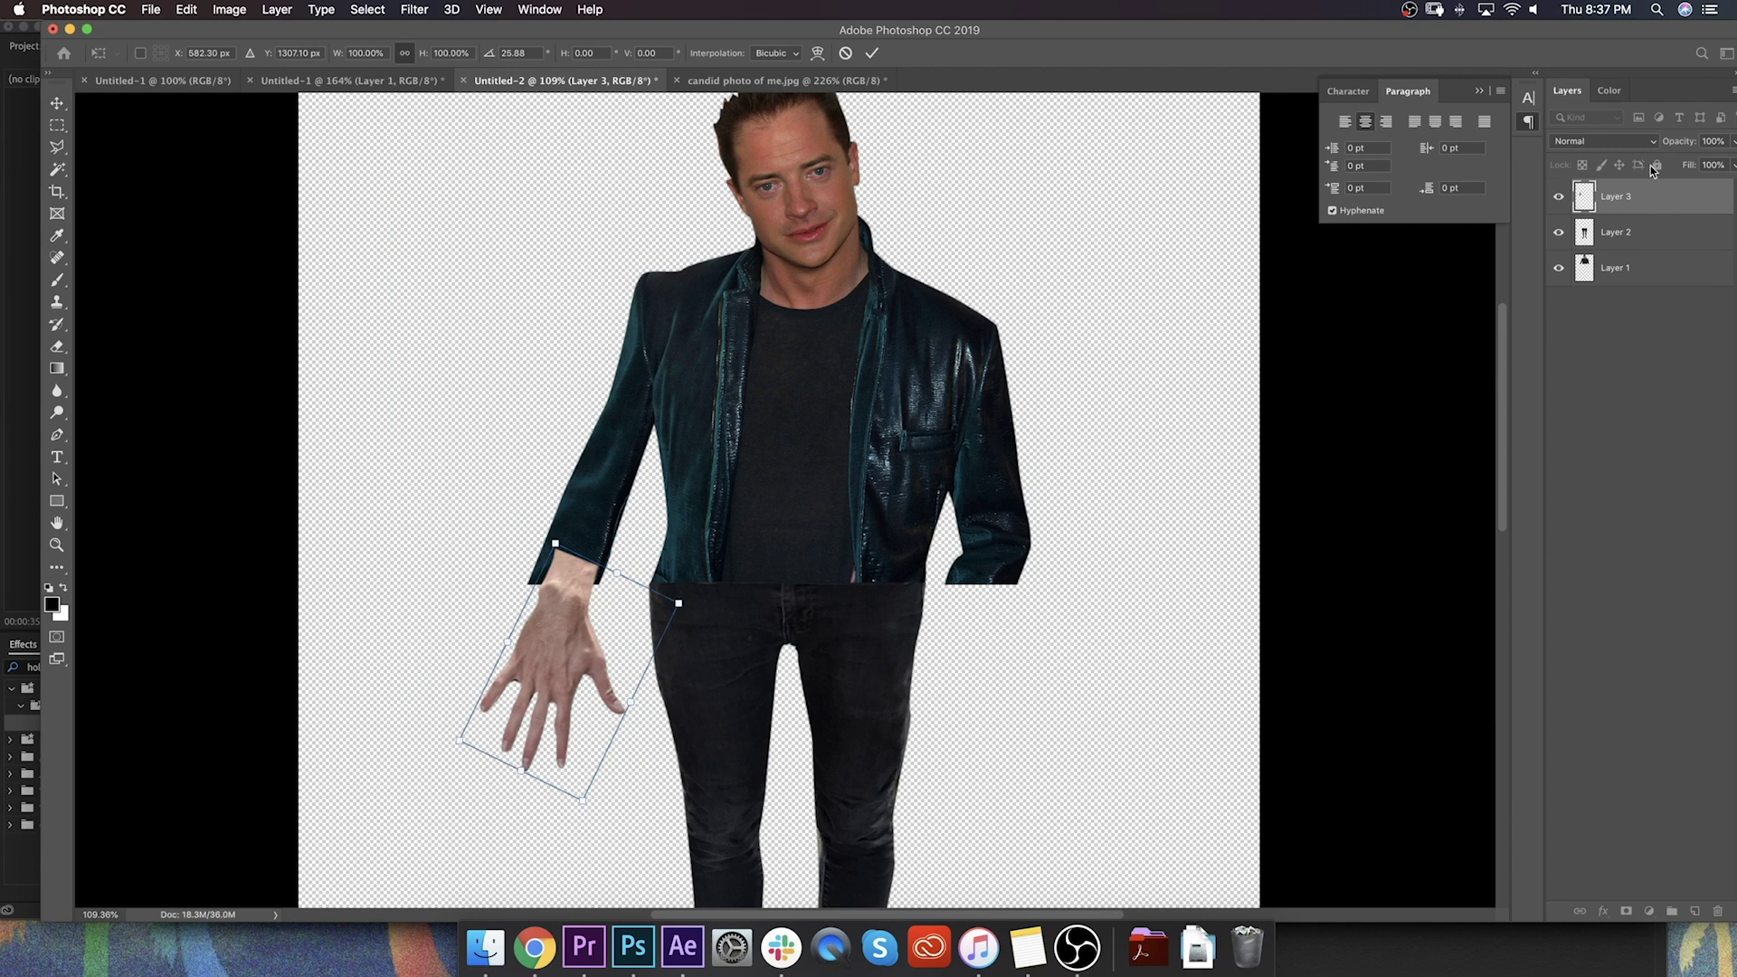
left_click_drag(1626, 207, 1623, 286)
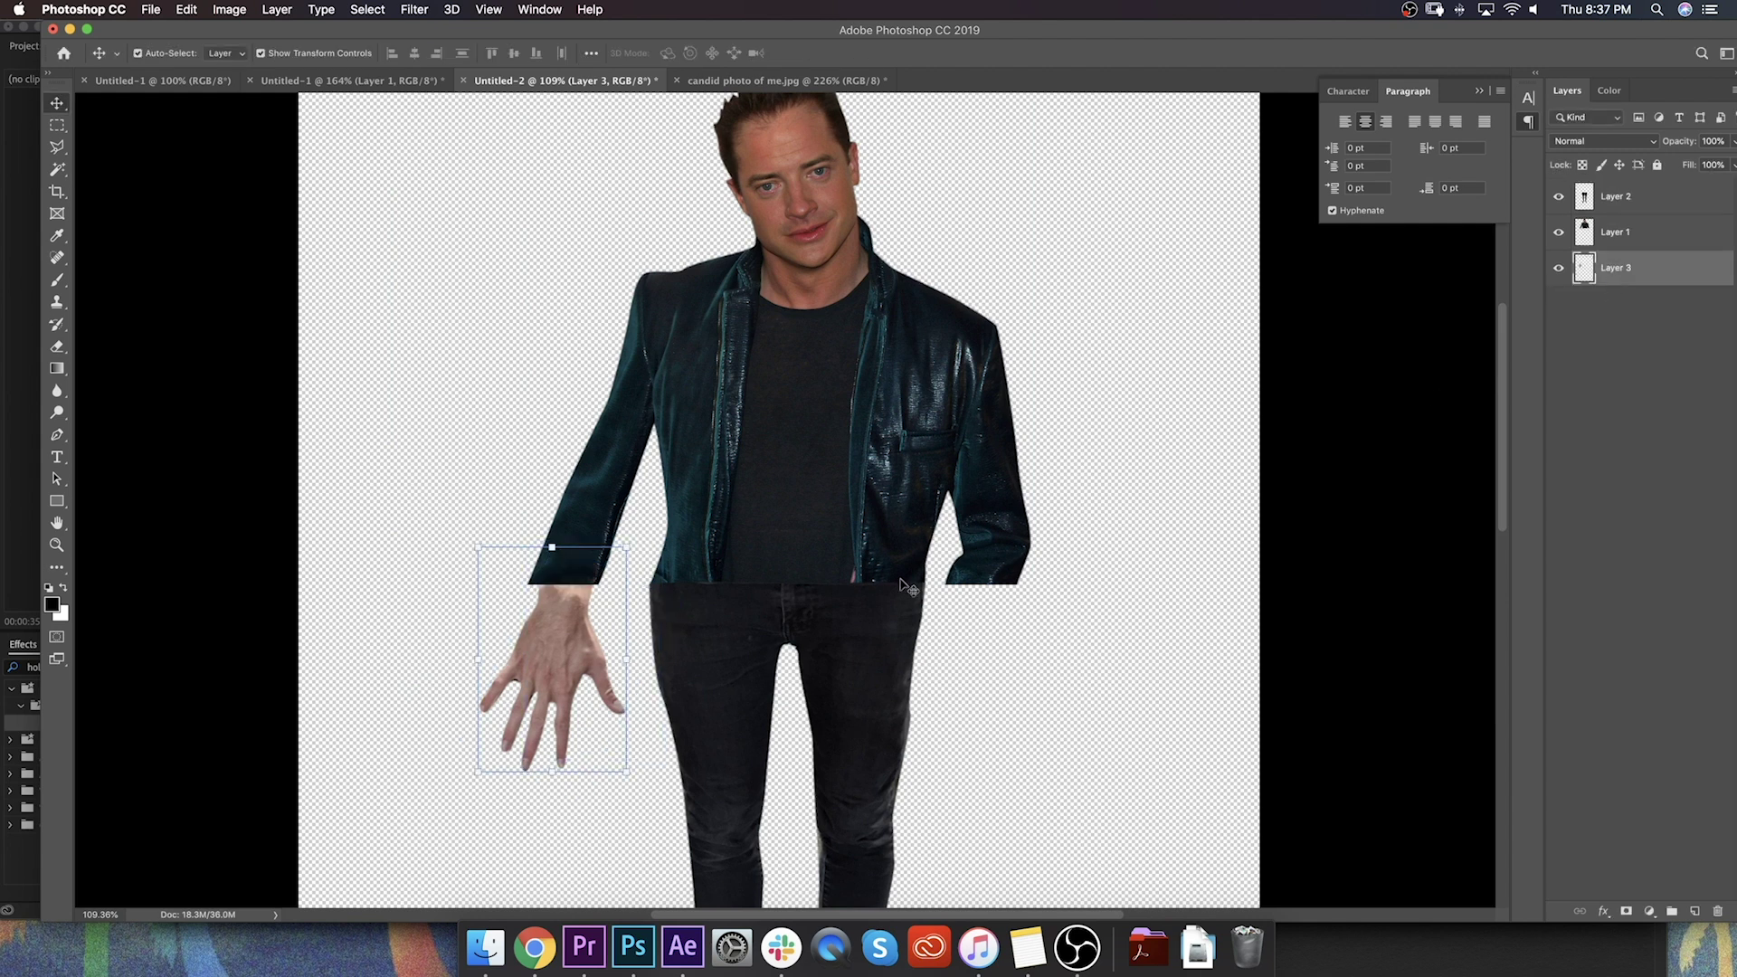
mouse_move(626, 771)
left_mouse_down()
mouse_move(614, 692)
mouse_move(616, 749)
left_mouse_up()
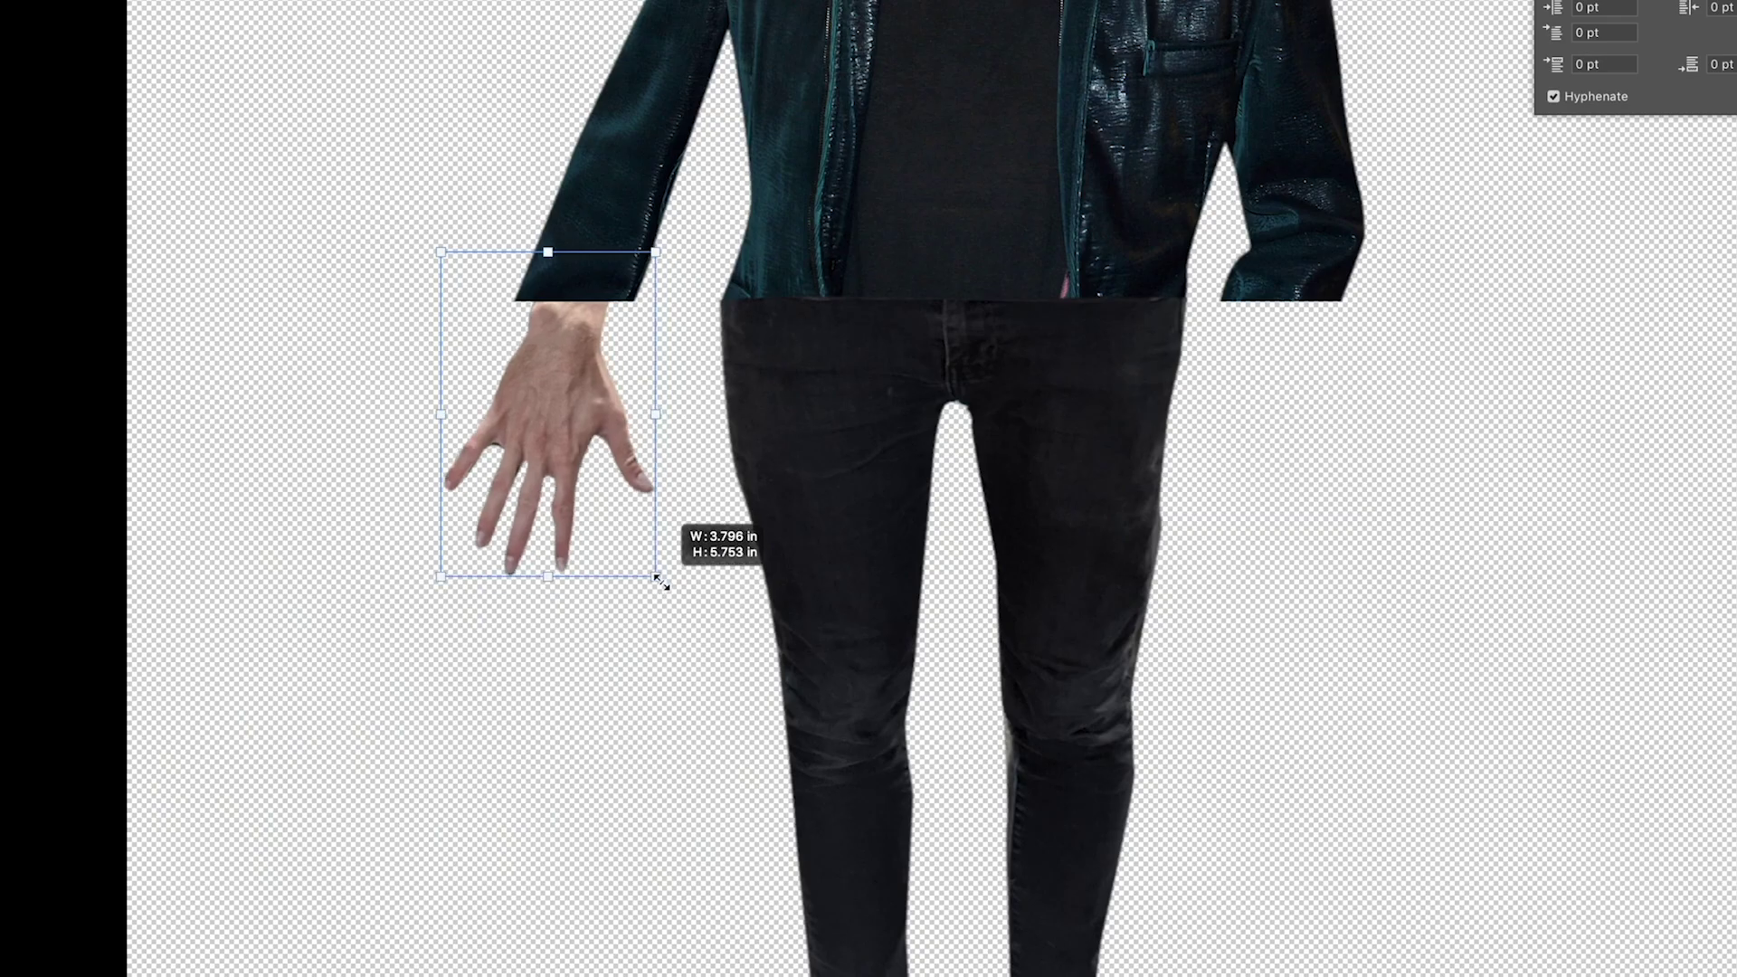
left_click_drag(661, 584, 659, 582)
left_click_drag(845, 376, 760, 527)
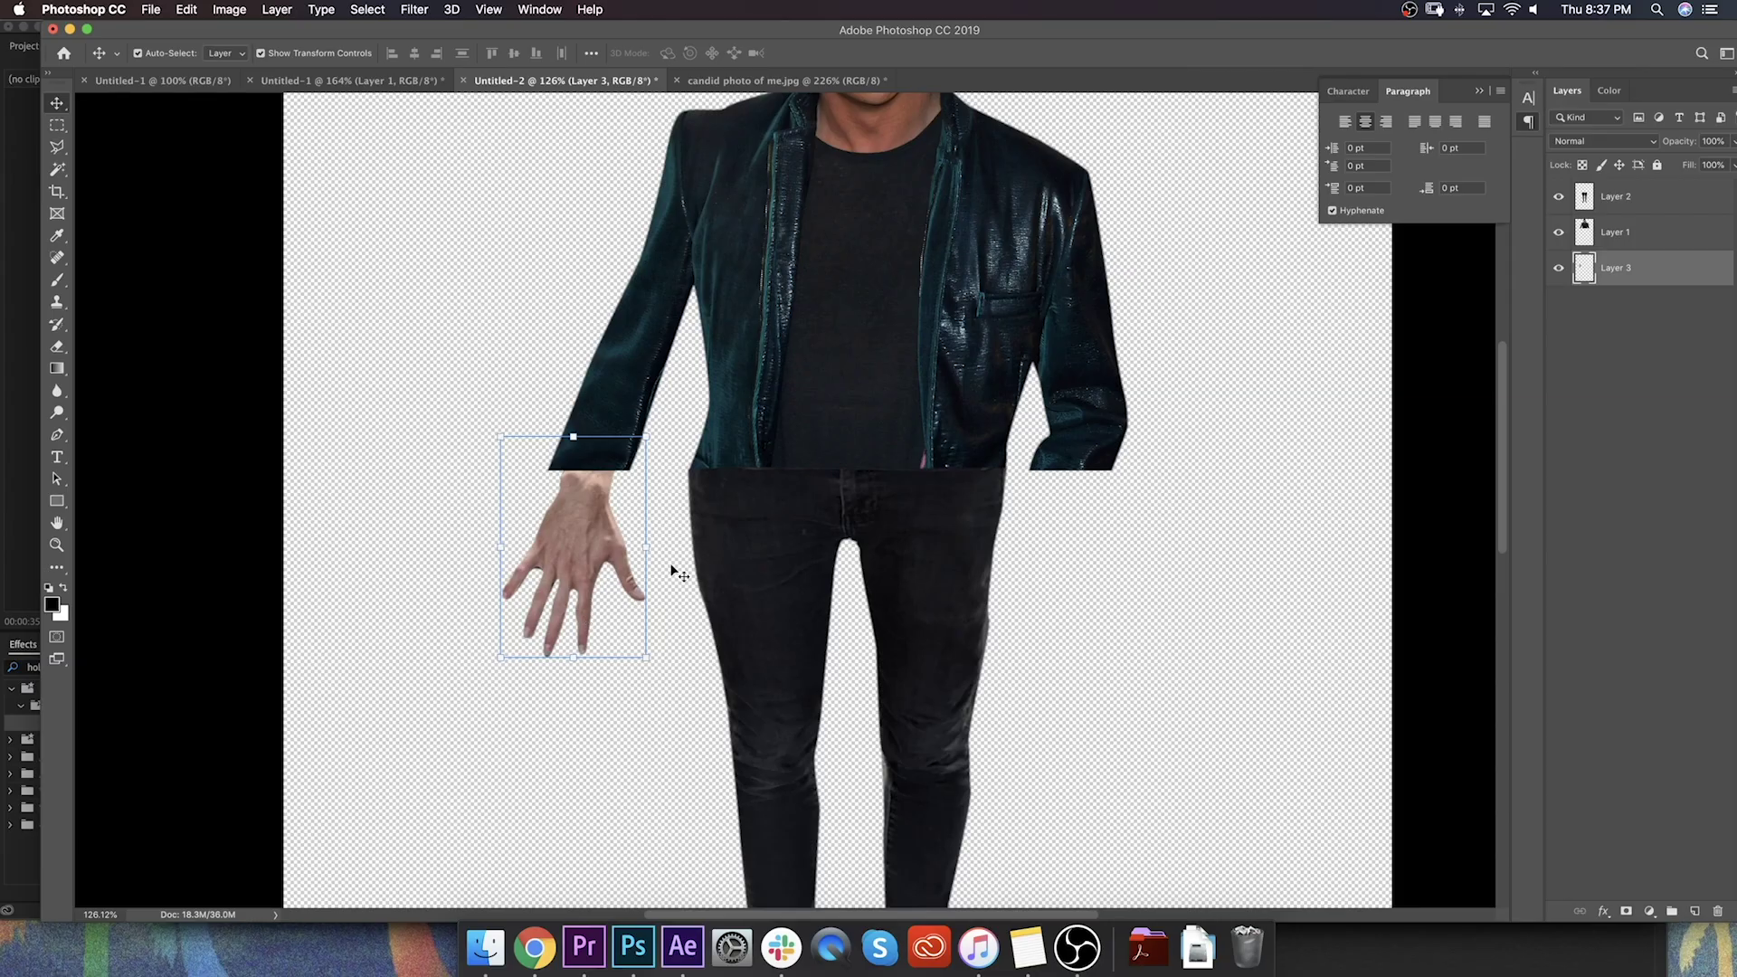
Step: Duplicate the hand onto the right sleeve, flip it horizontally, rotate it to match and commit
left_click_drag(597, 547, 1107, 558)
right_click(1116, 563)
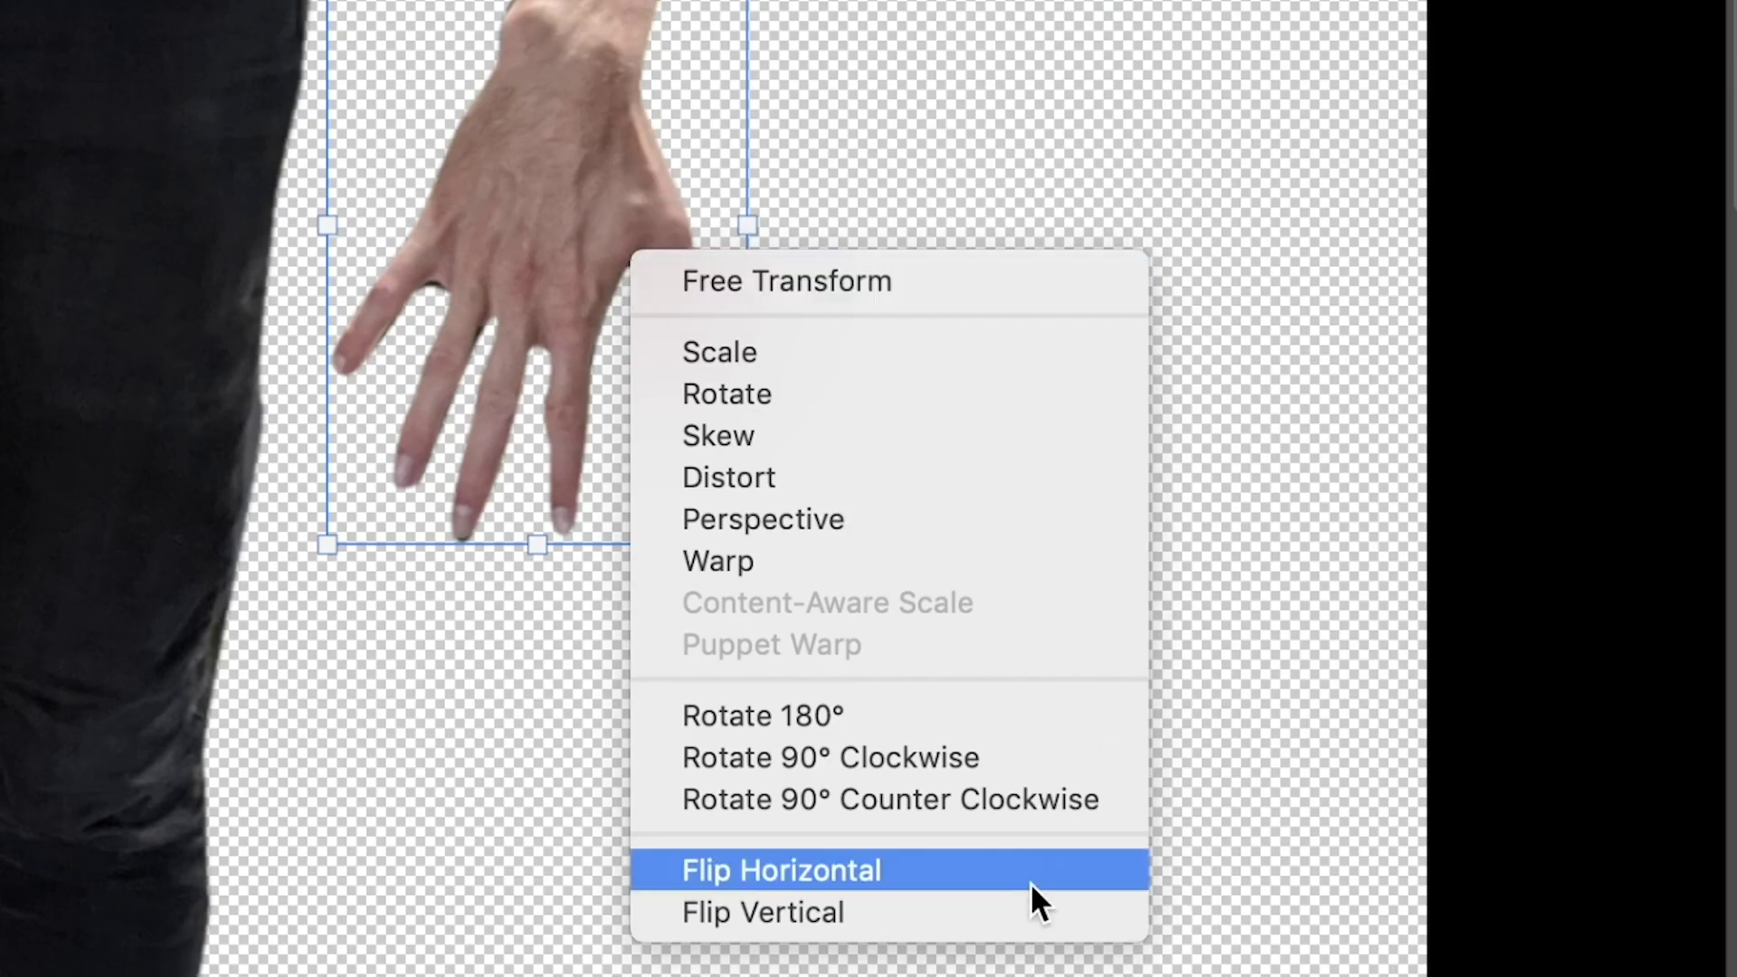
left_click(1257, 784)
left_click_drag(691, 318, 709, 86)
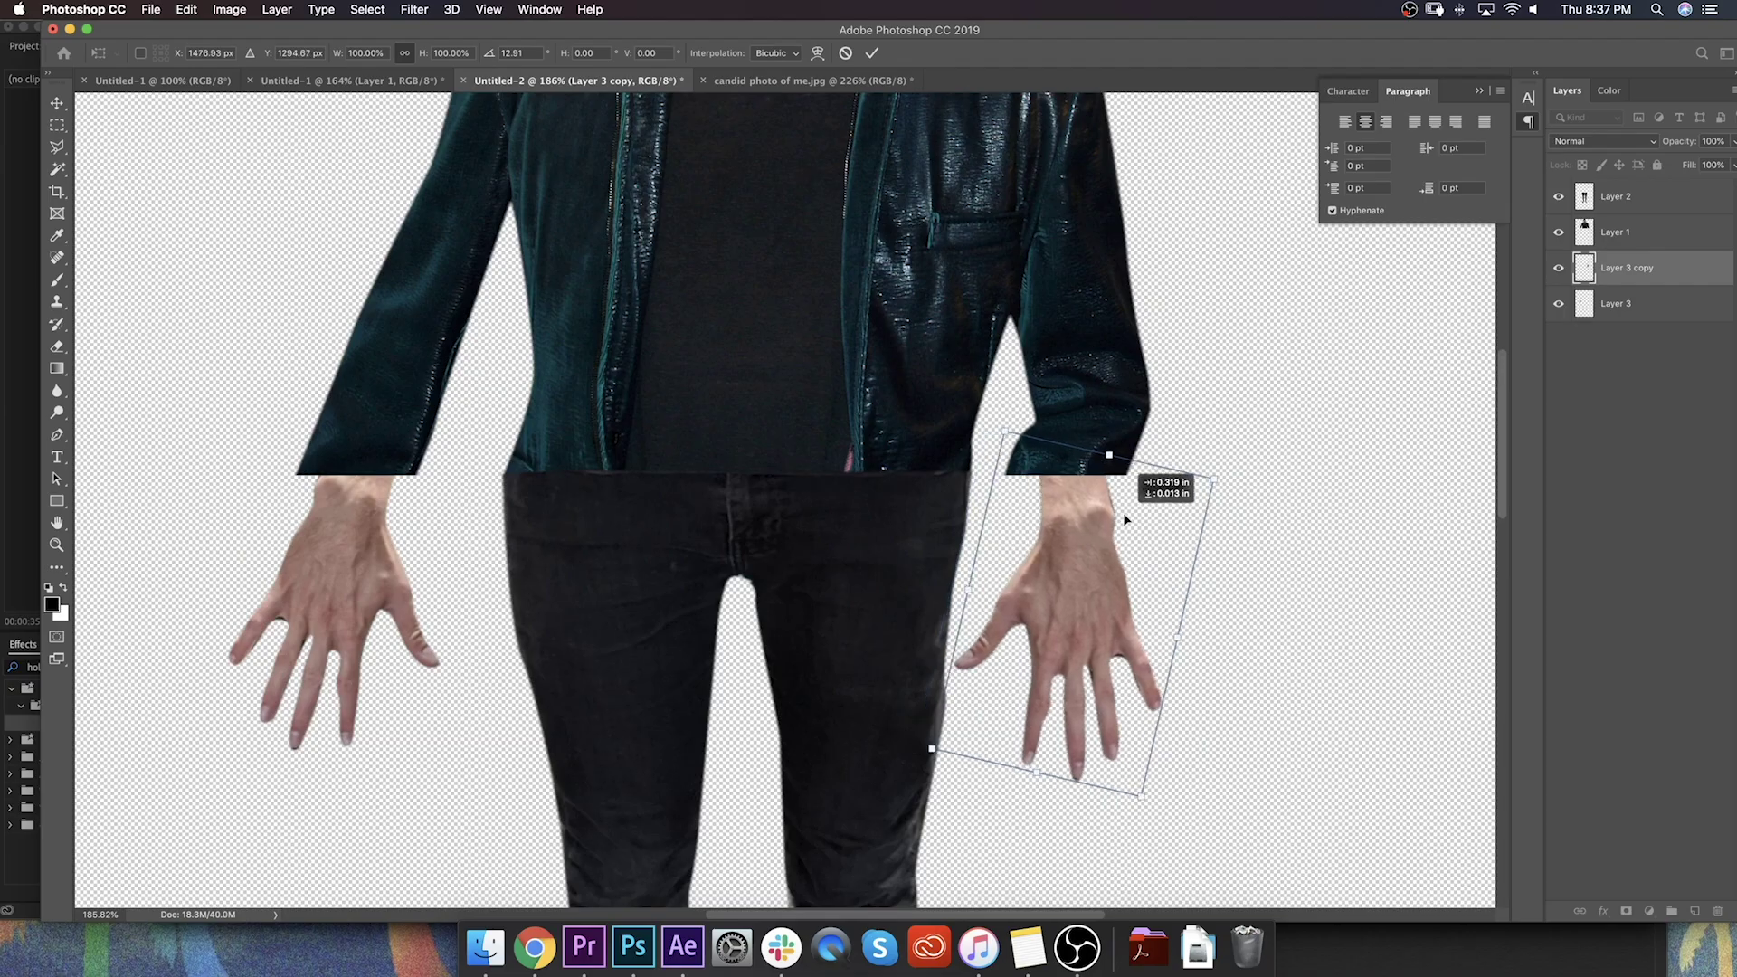
left_click_drag(1125, 520, 1120, 508)
key("Return")
scroll(734, 730, "down", 10)
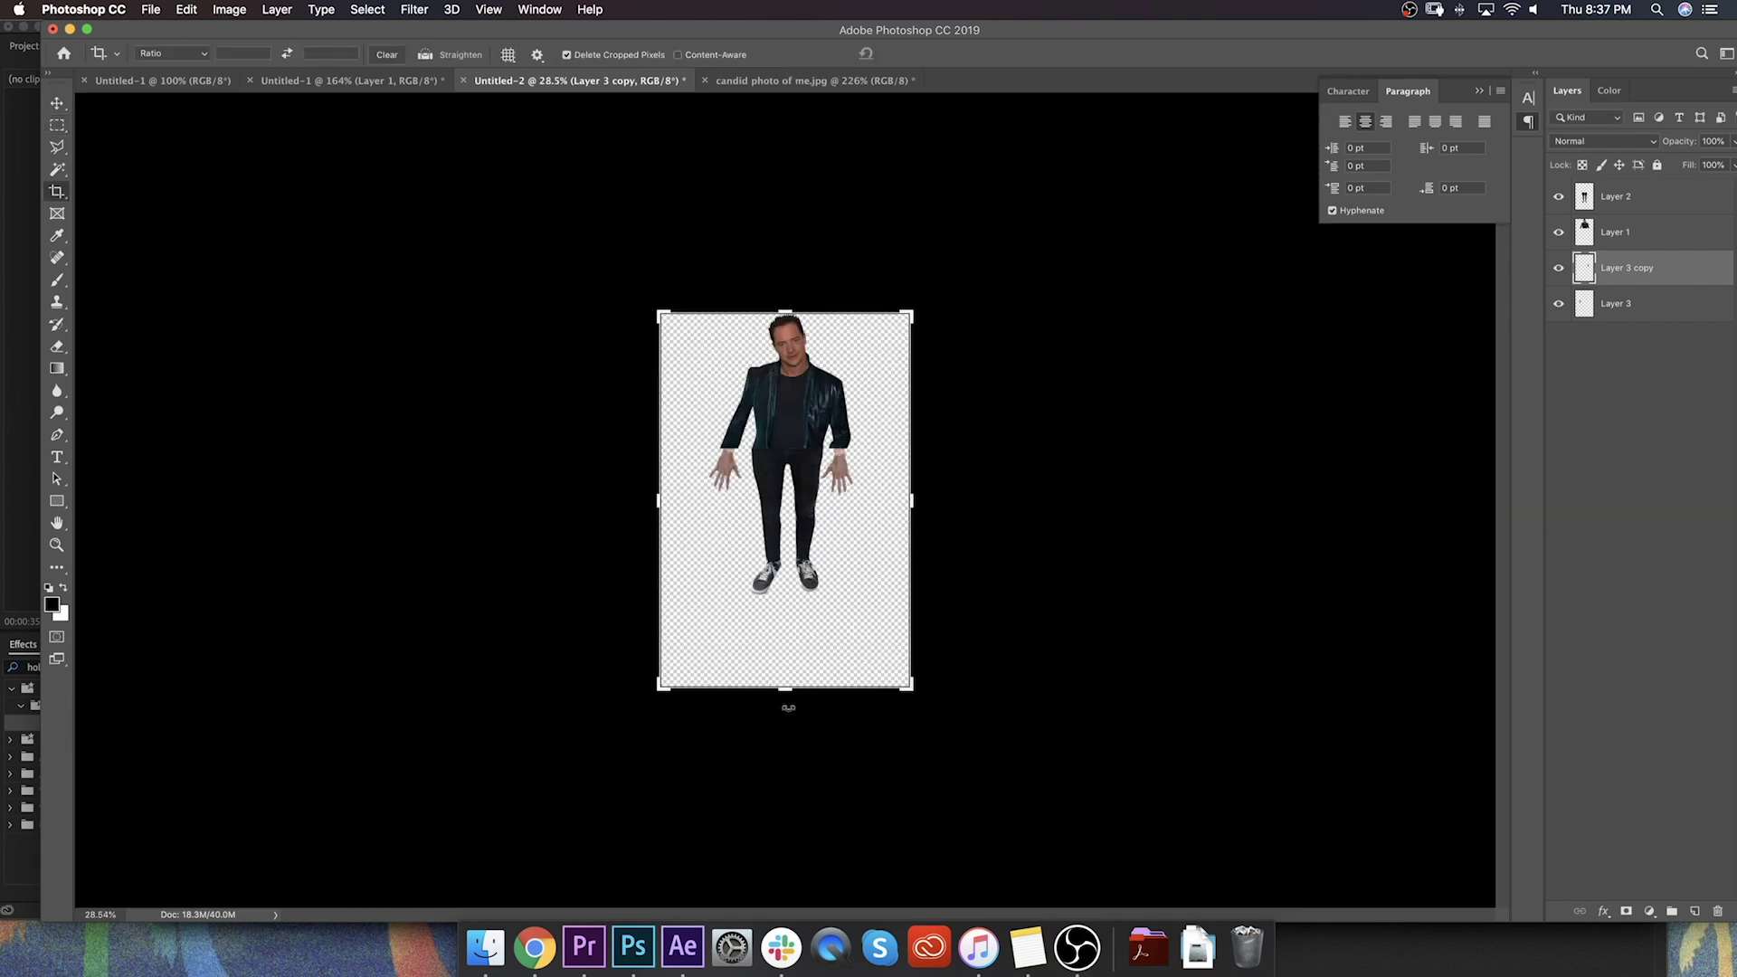
Step: Crop the Photoshop canvas tighter around the figure, then extend the Brendan clip to the car clip's end
left_click_drag(794, 644, 794, 643)
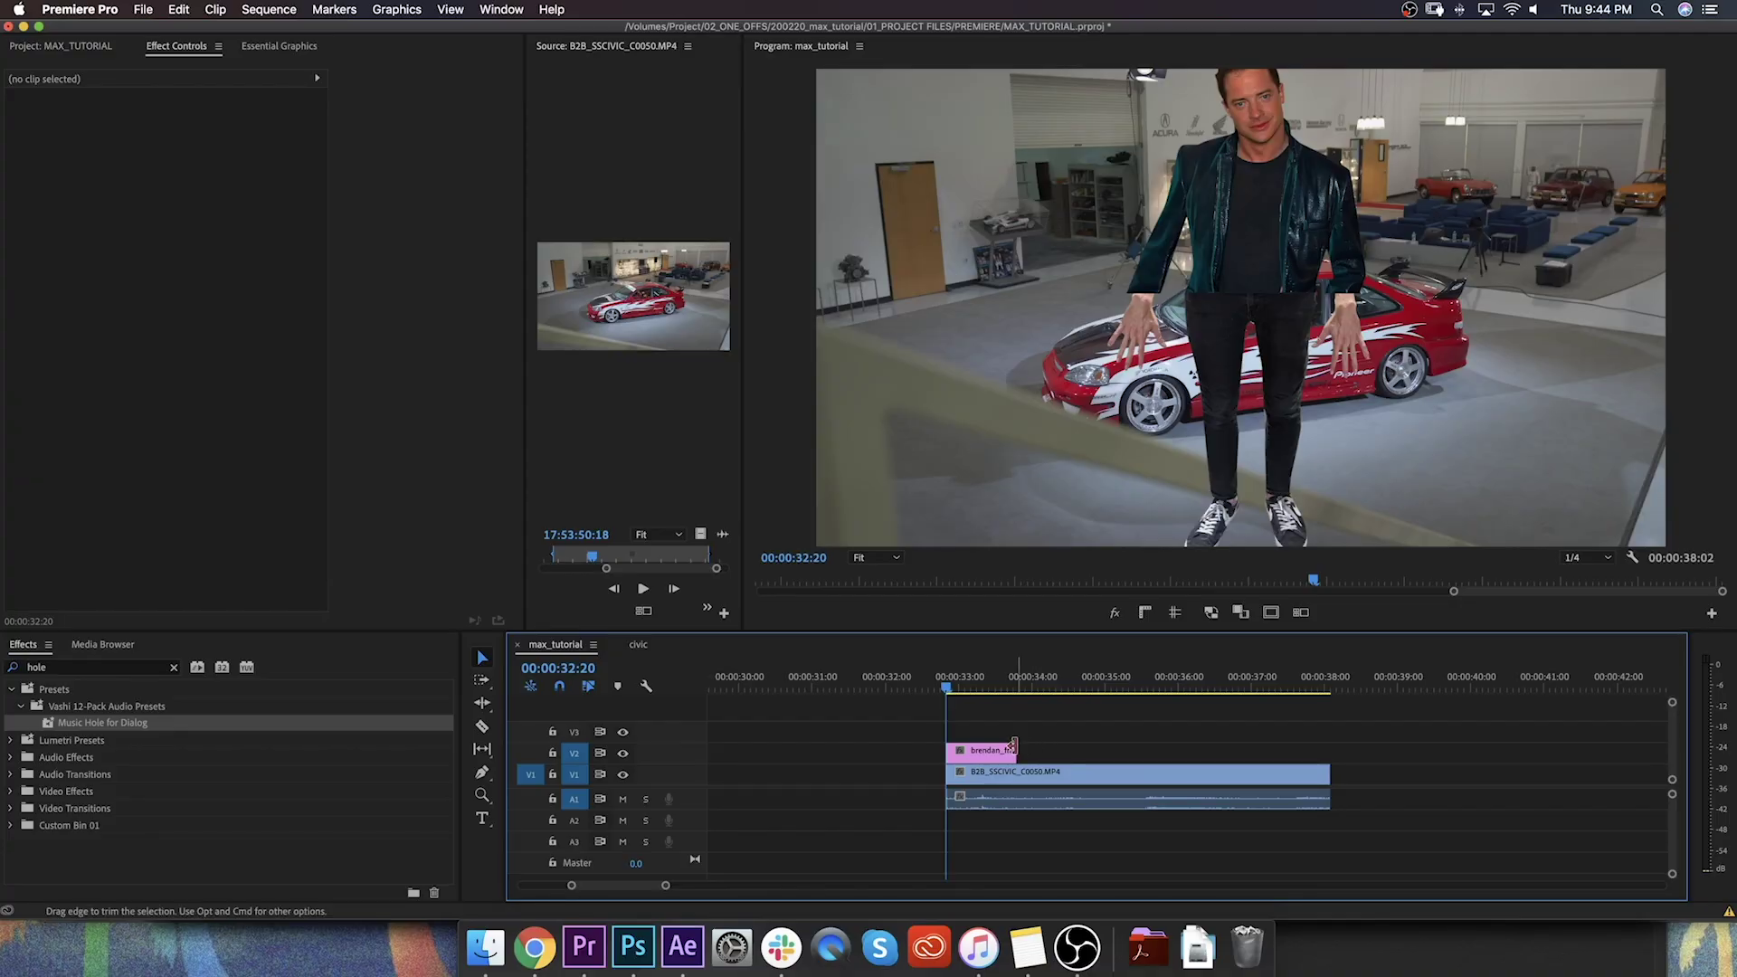
left_click_drag(1014, 750, 1329, 750)
Step: Scale the Brendan clip to 56, move him right beside the car, and play the edit
left_click(1263, 331)
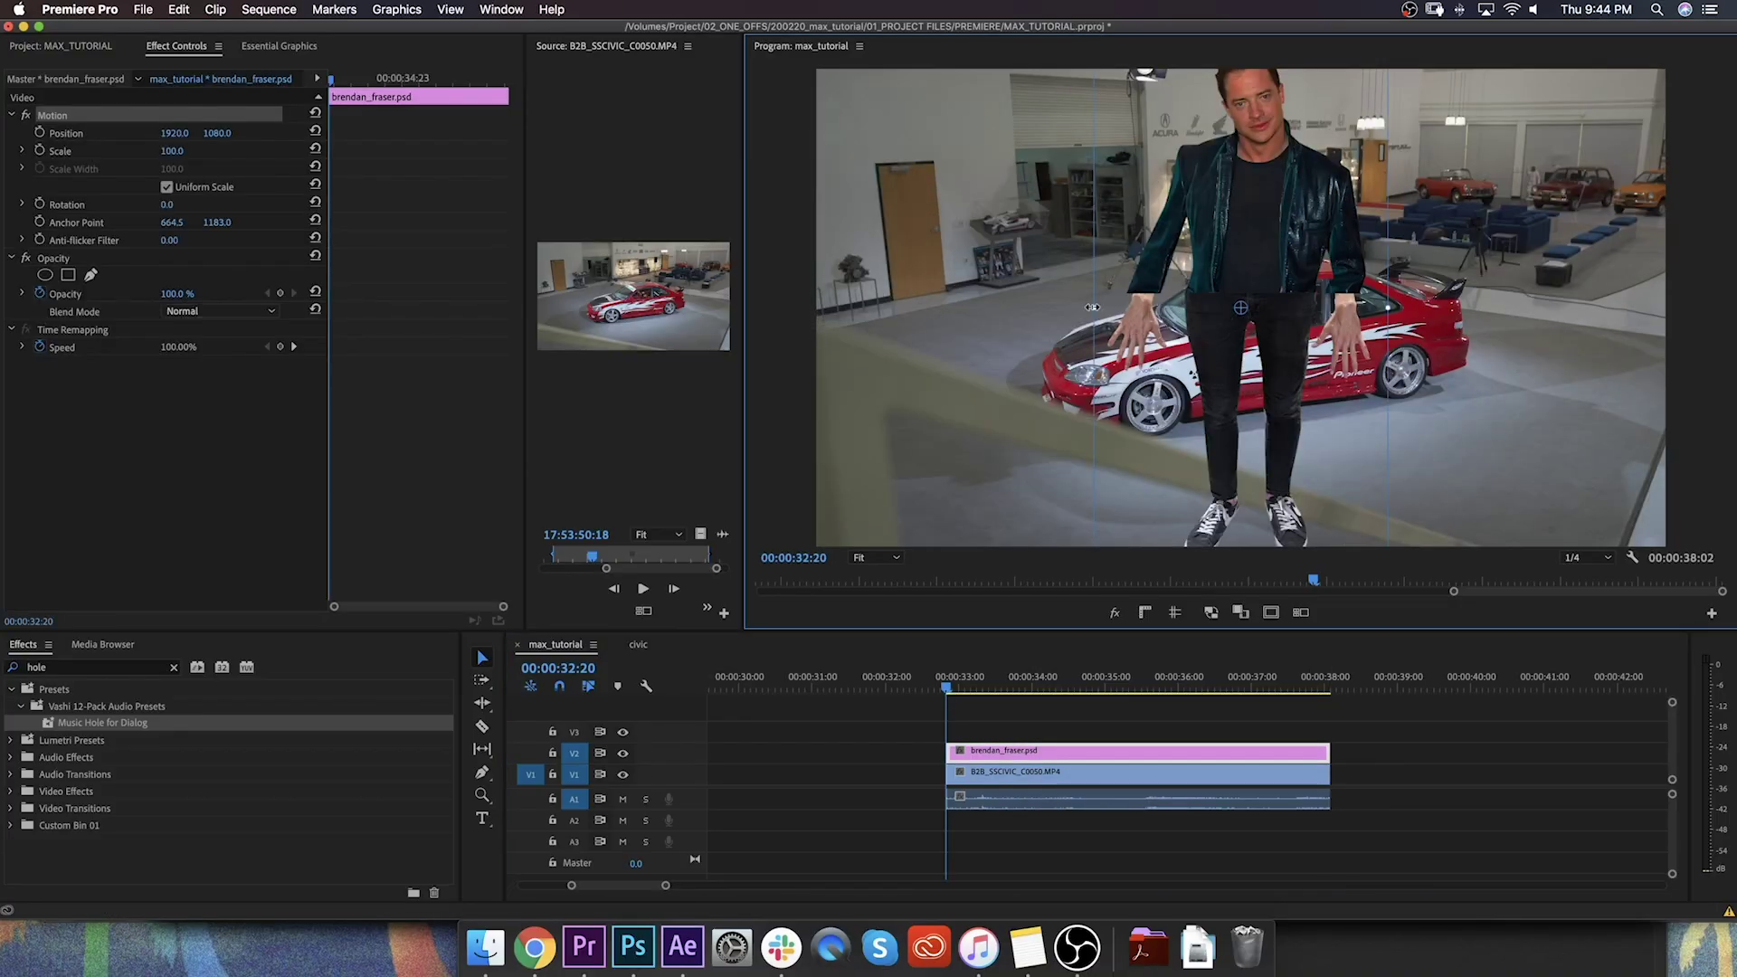
left_click_drag(1093, 307, 1156, 303)
left_click_drag(1184, 361, 1326, 357)
key("space")
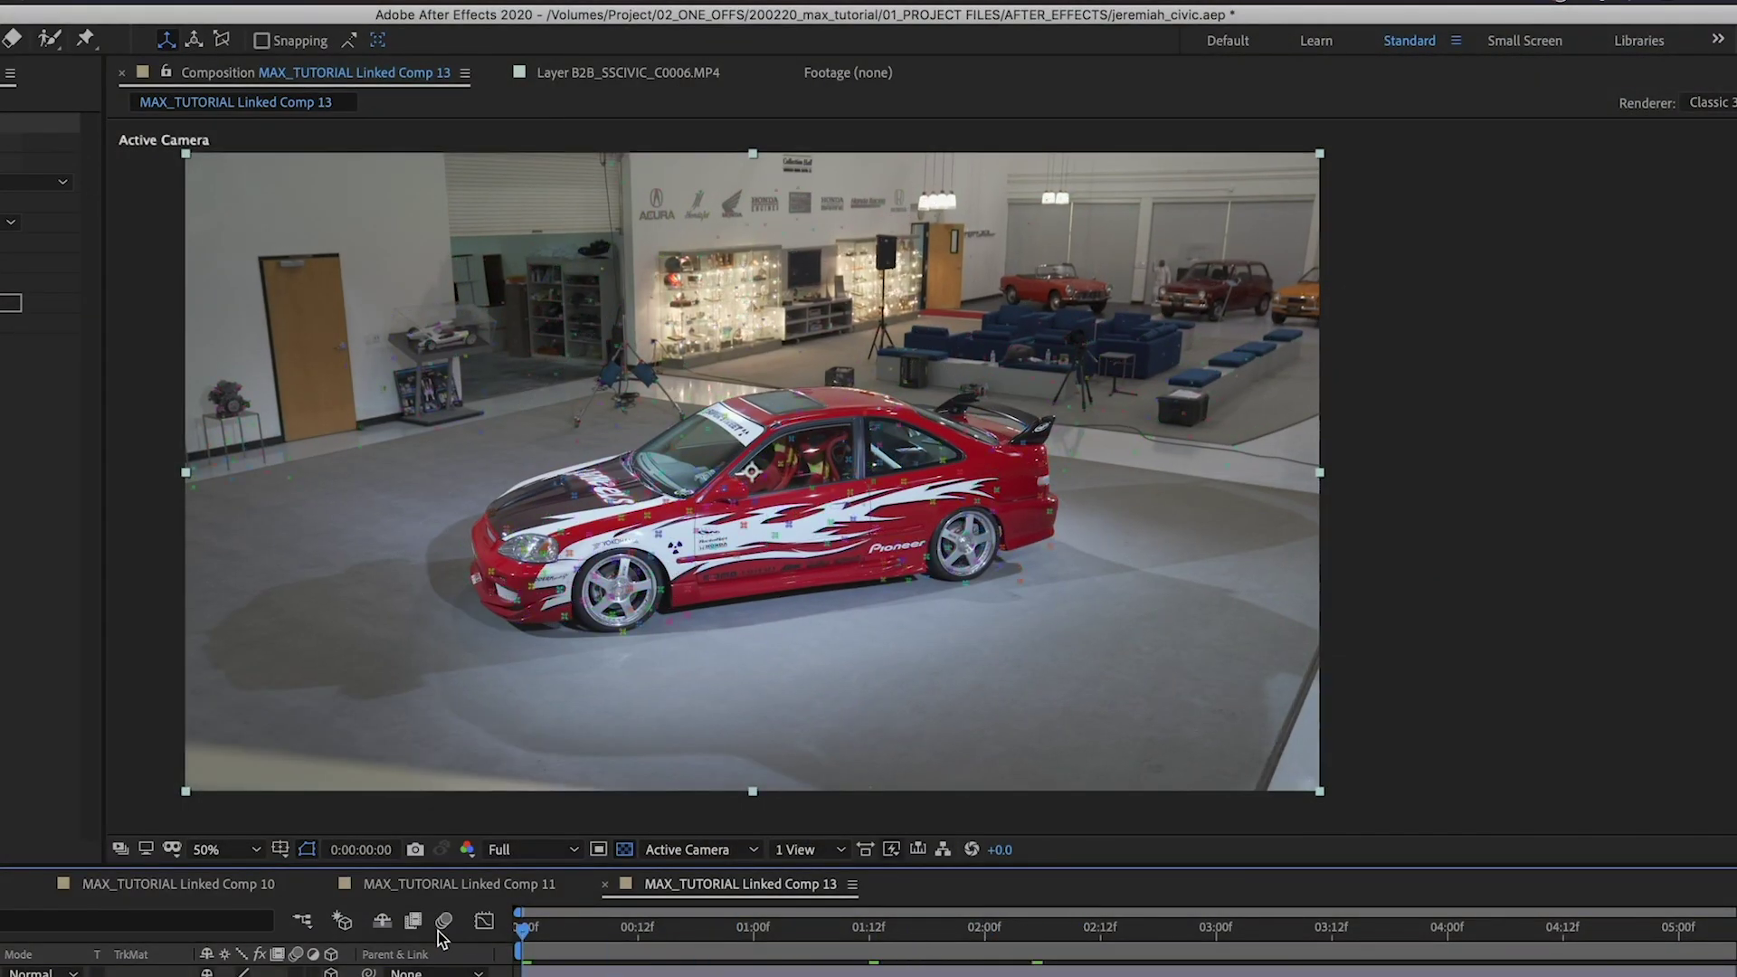
Step: Create Track Null 1 and a 3D Tracker Camera from the floor track point behind the rear wheel
scroll(1068, 556, "up", 2)
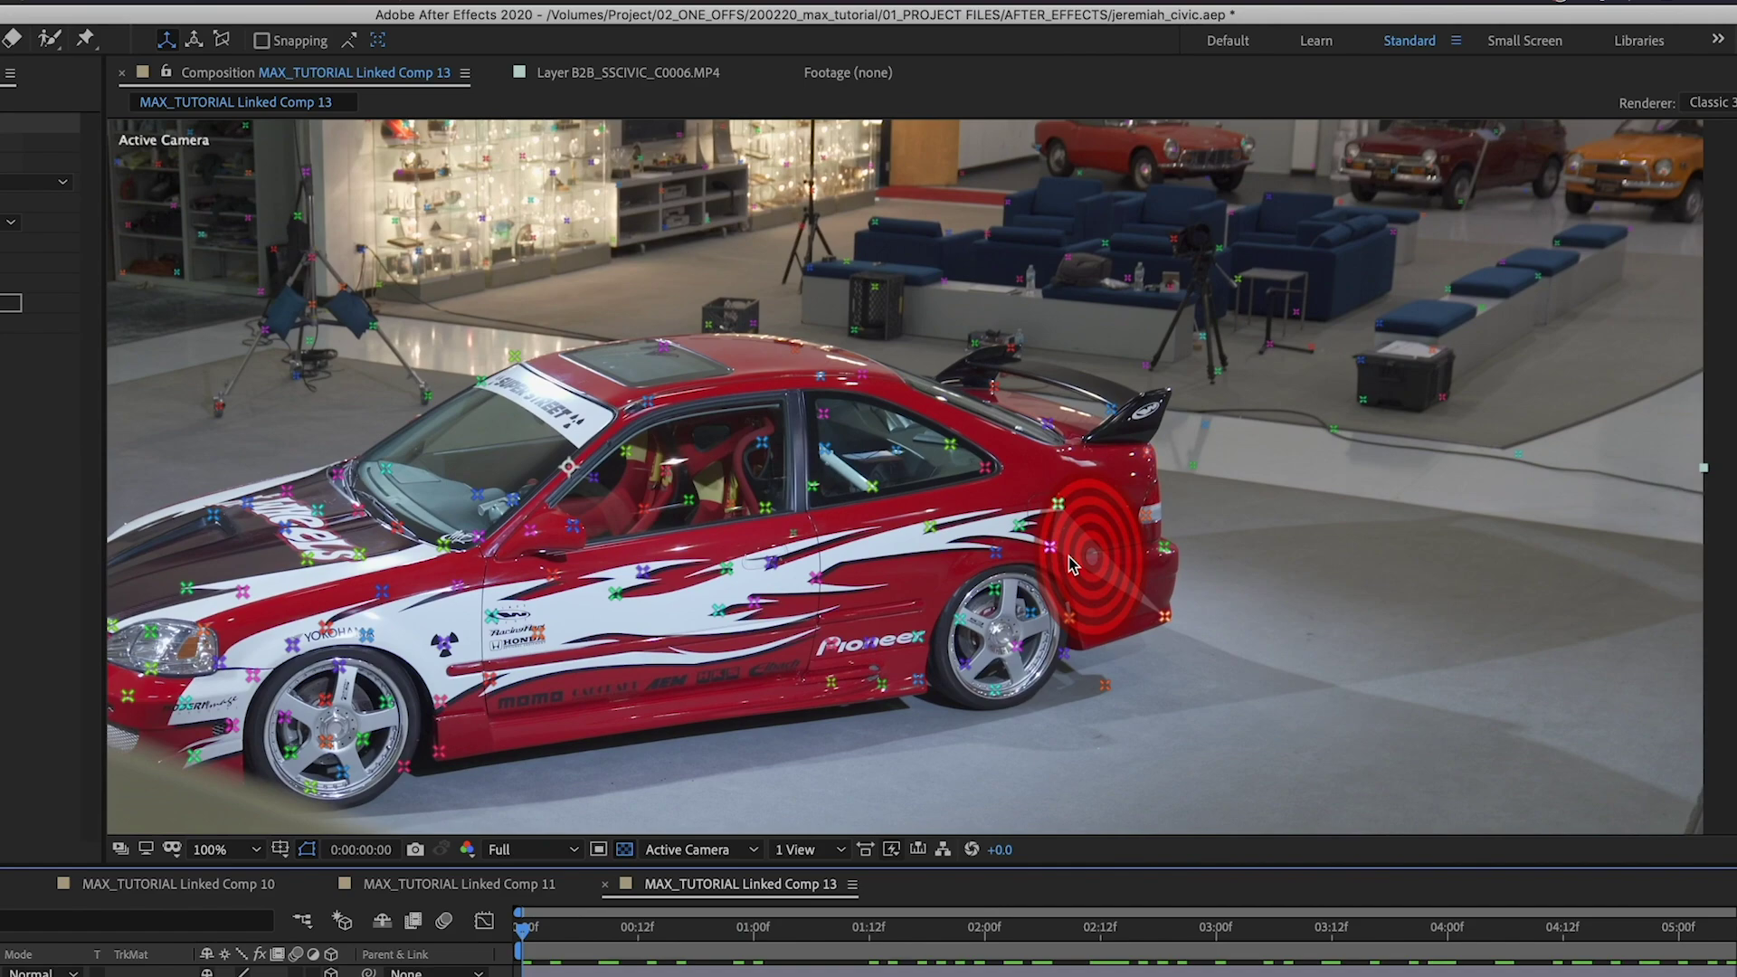
scroll(1070, 563, "up", 2)
scroll(1233, 380, "down", 1)
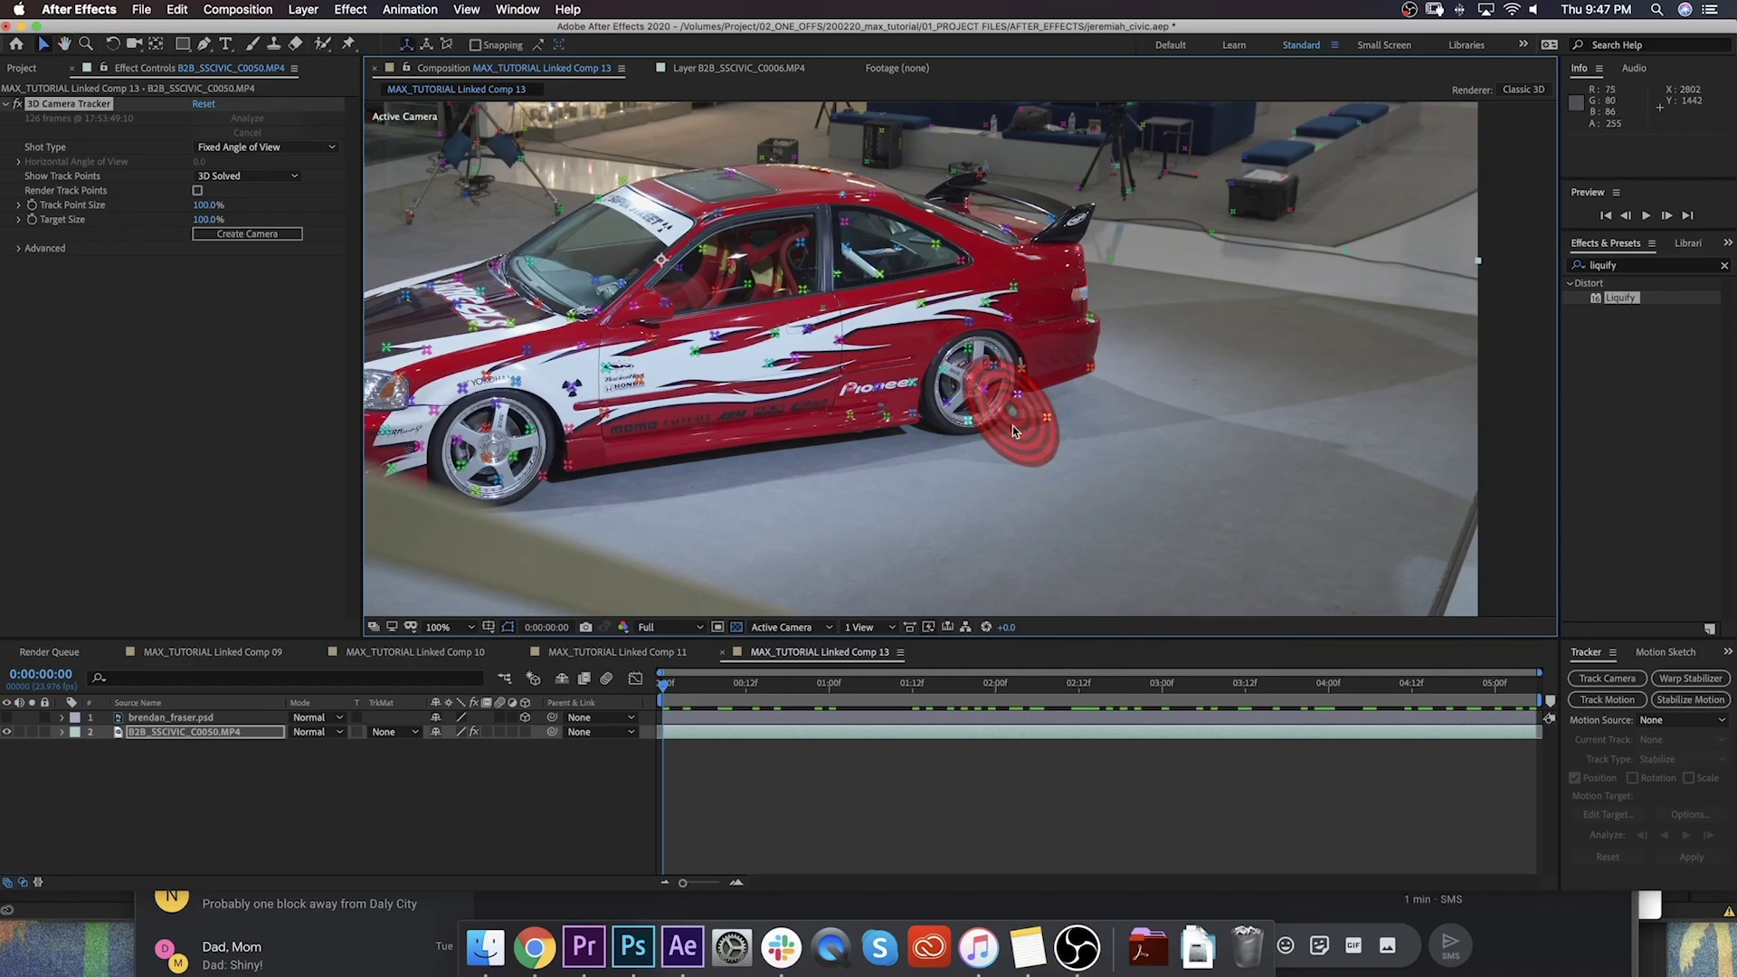
scroll(959, 359, "up", 2)
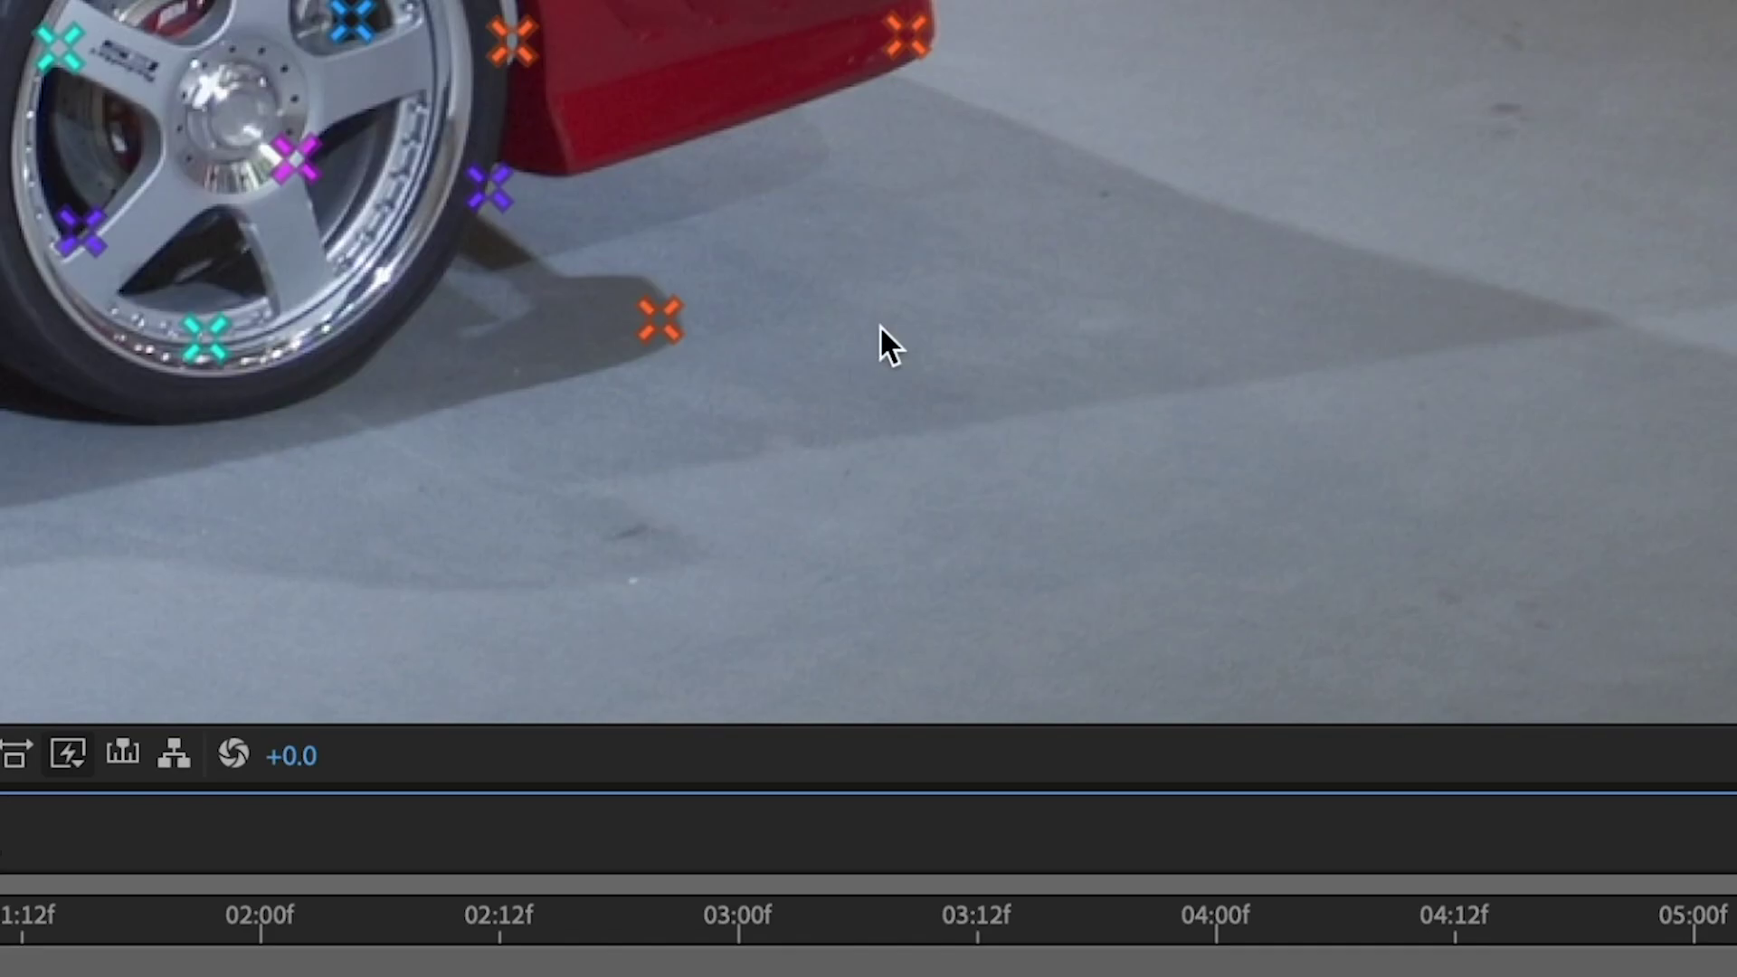
right_click(660, 319)
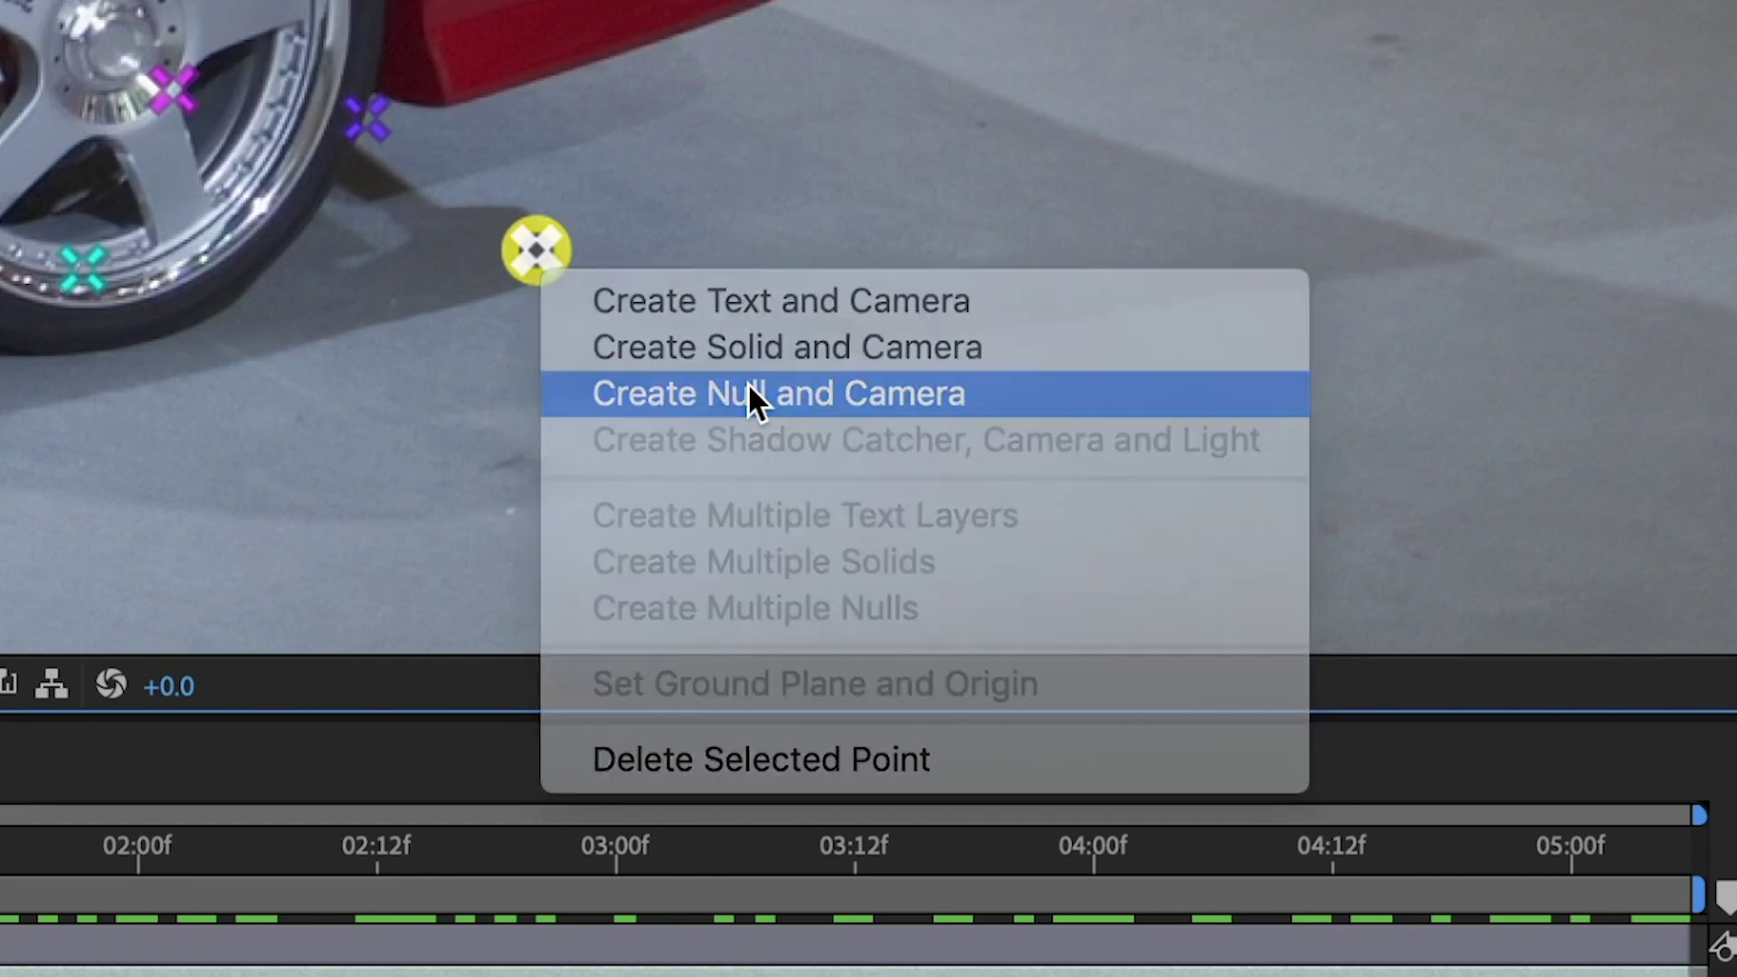
left_click(755, 396)
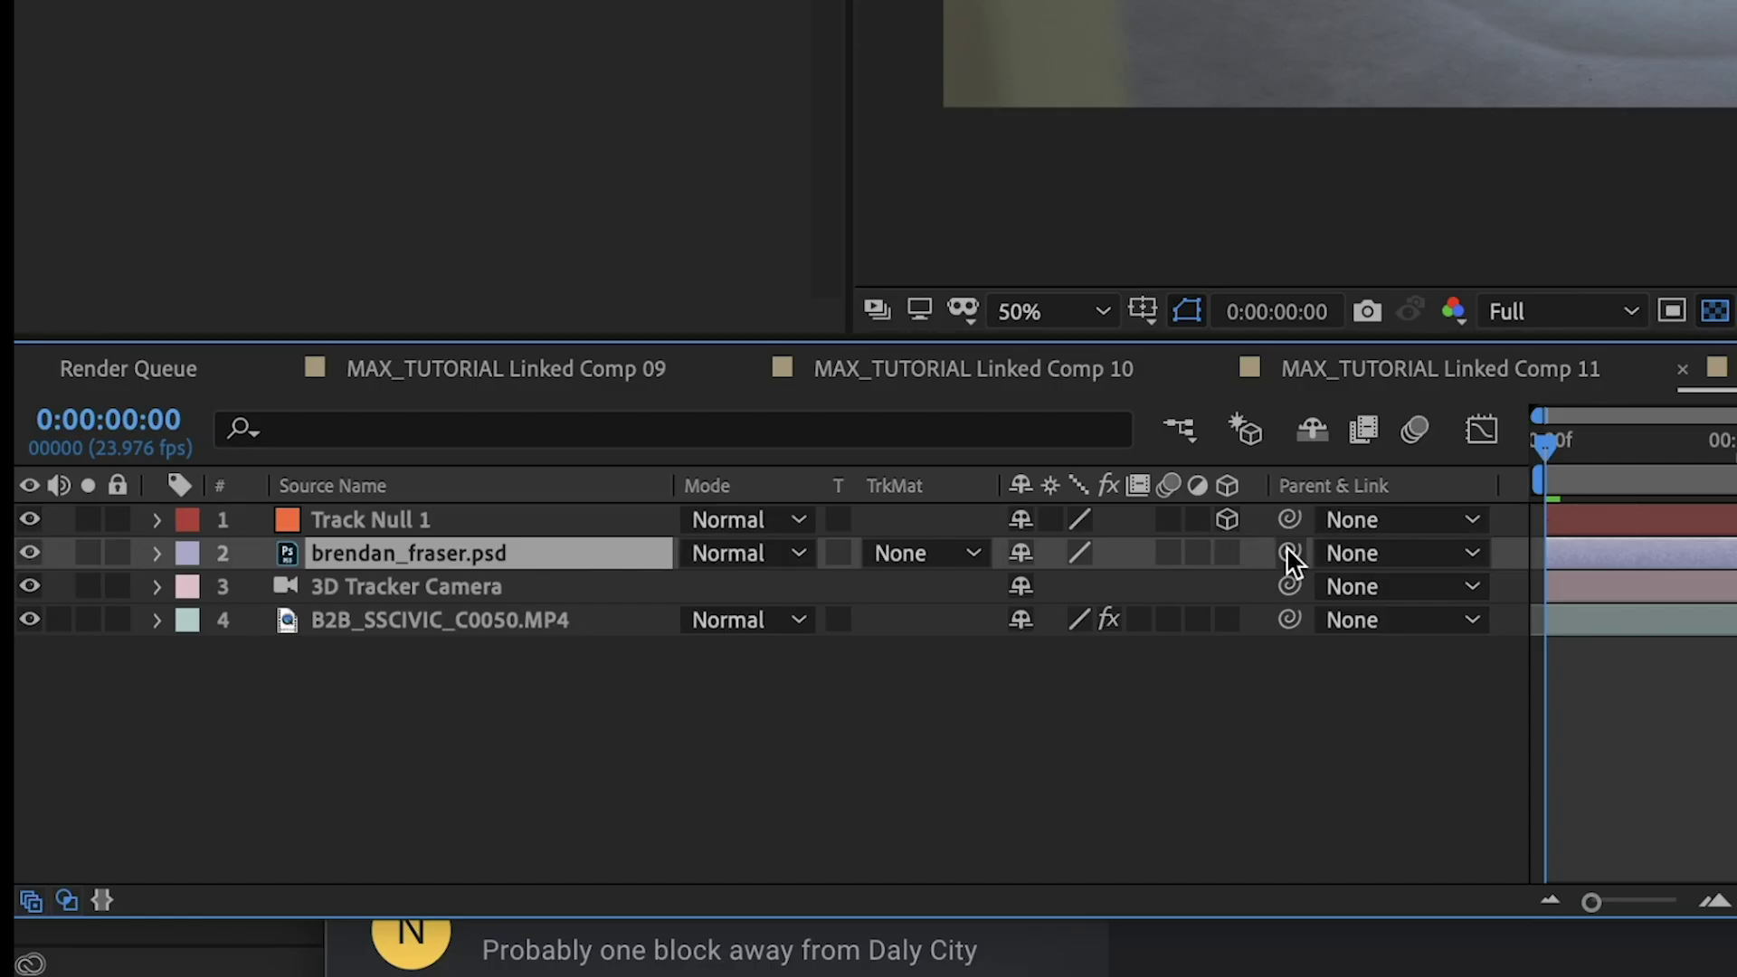
Step: Parent the brendan_fraser.psd layer to Track Null 1 using its pick-whip
left_click_drag(414, 563, 387, 514)
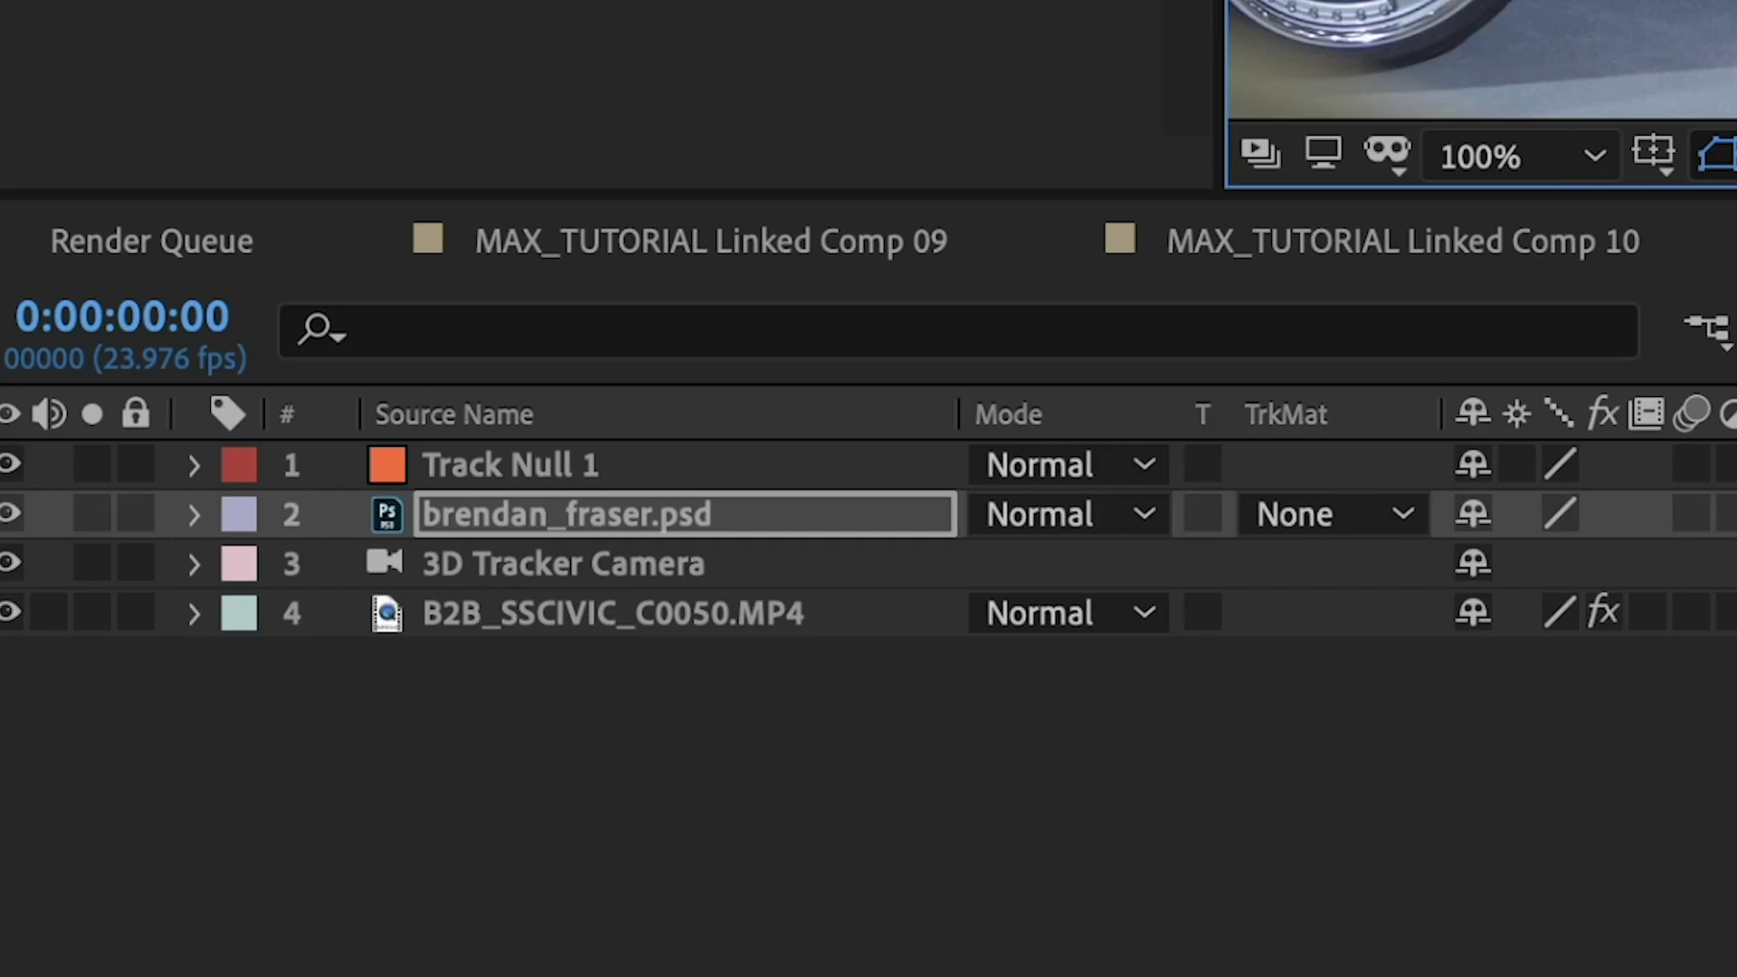
Step: Duplicate the Brendan layer and set the copy's Orientation to 273, 0, 74 so it lies flat
left_click(559, 646)
left_click(581, 501)
key("ctrl+d")
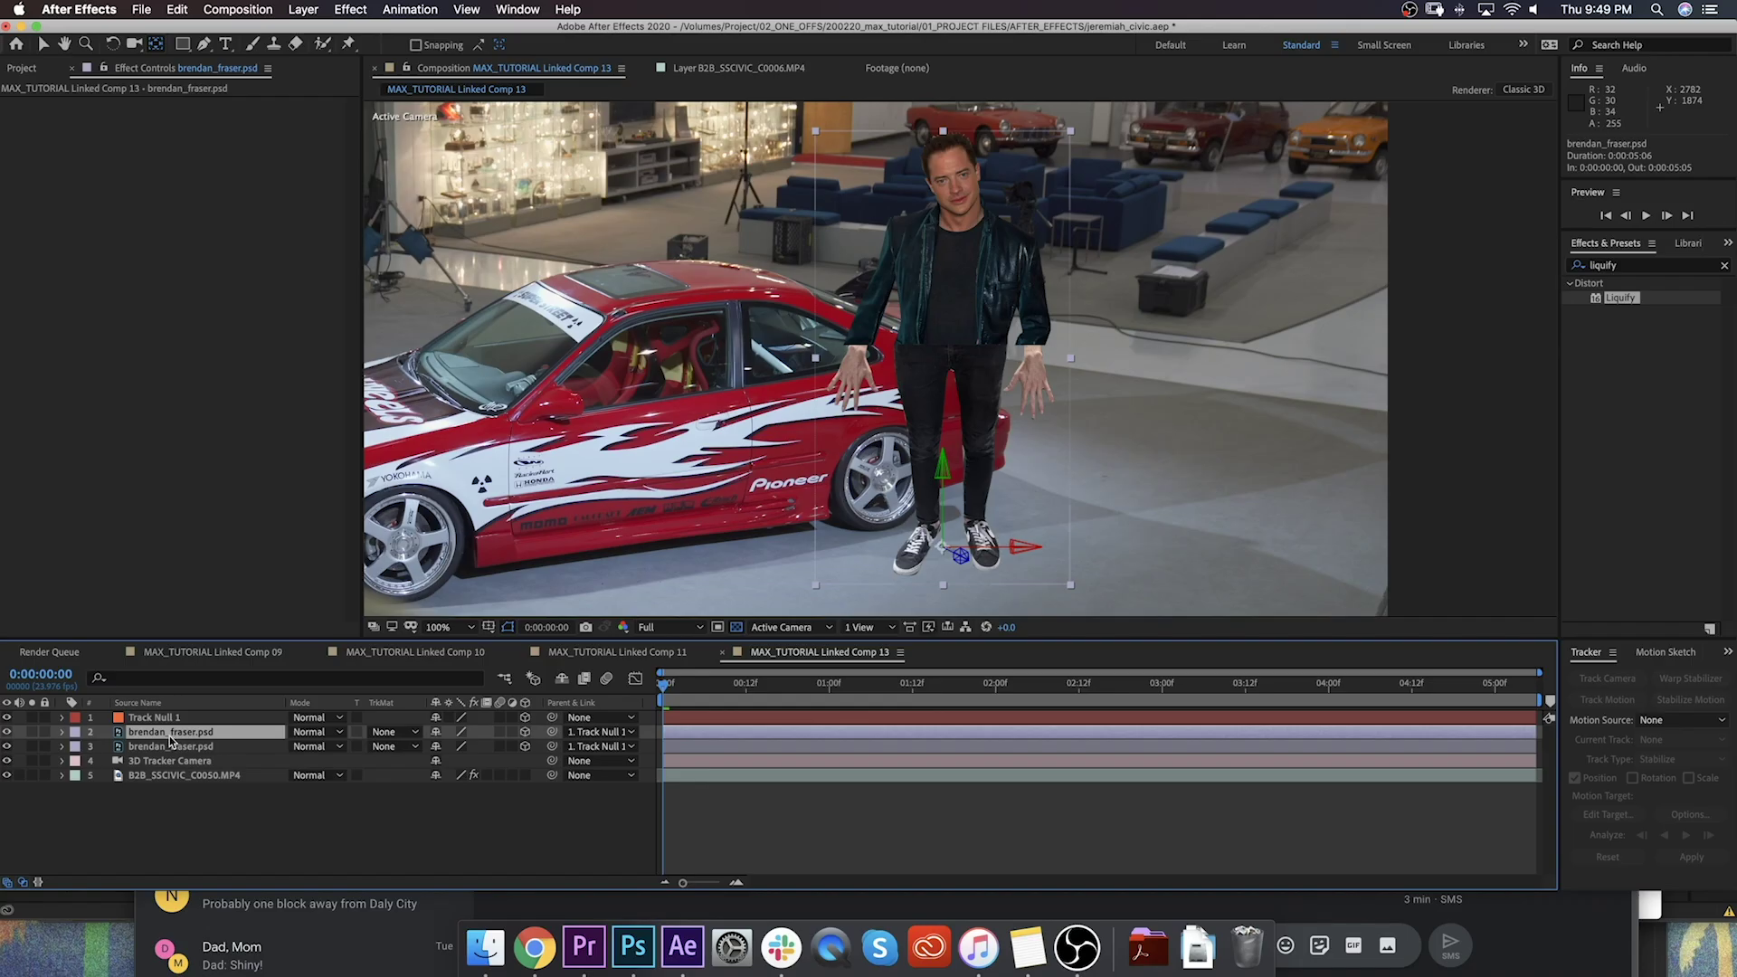
key("r")
left_click_drag(435, 747, 373, 755)
left_click_drag(486, 746, 535, 746)
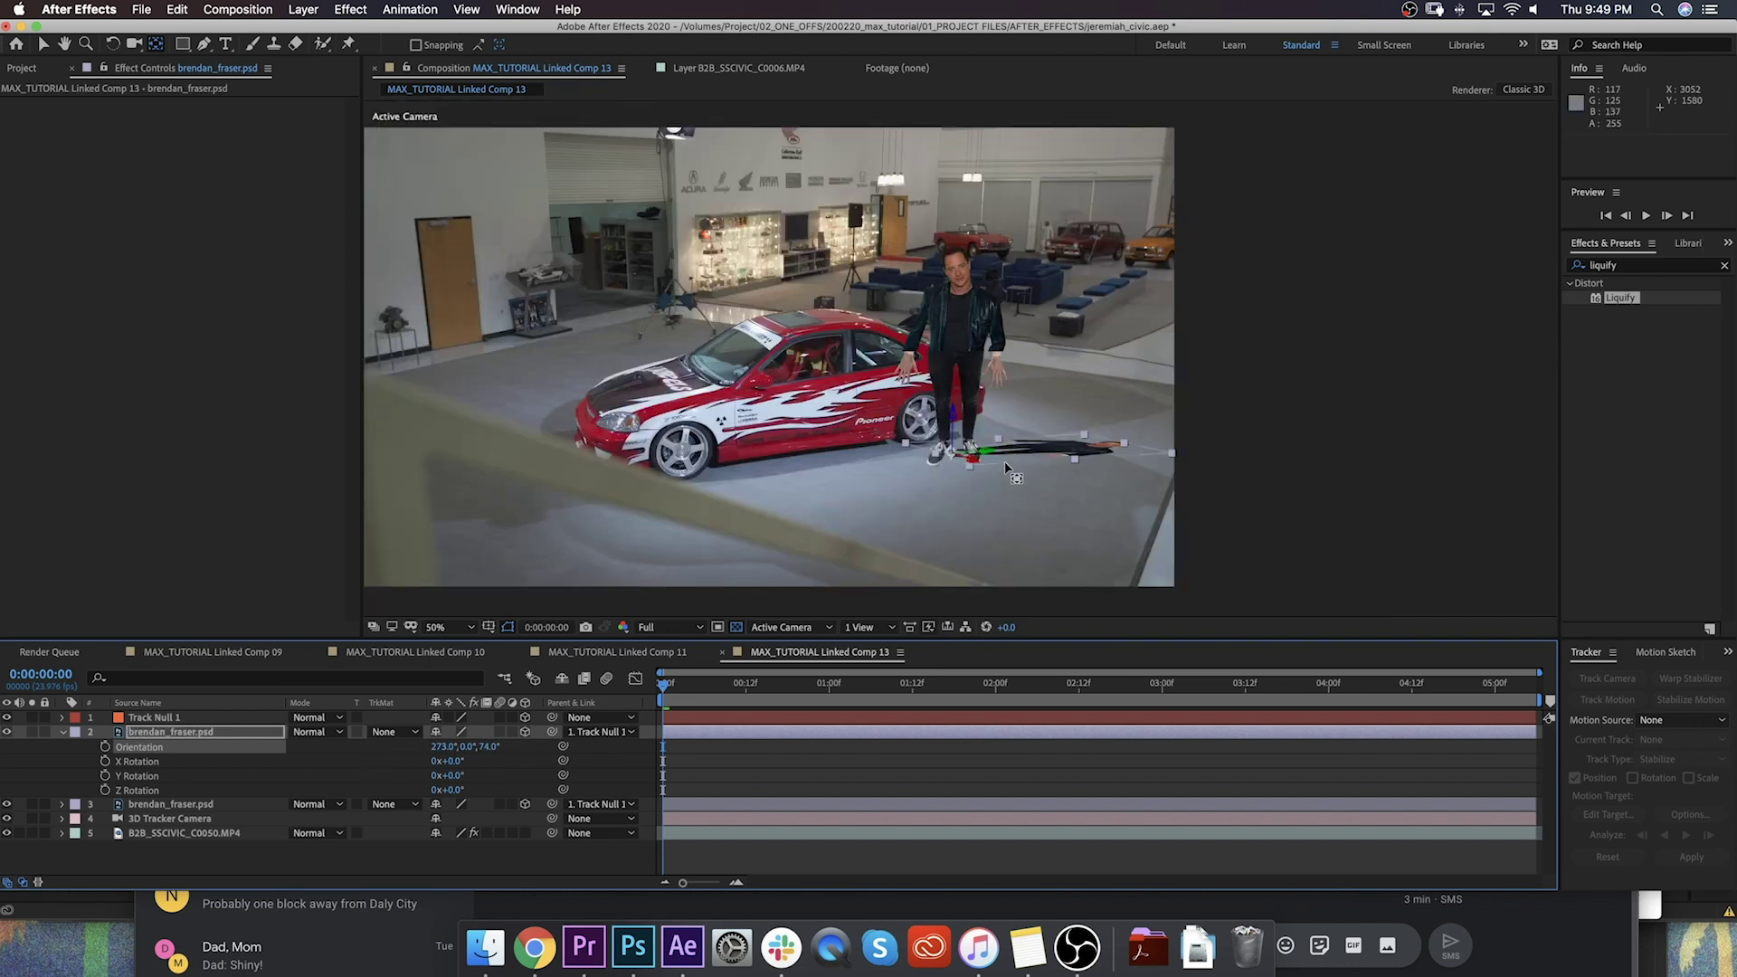
Step: Give the copy a black Fill effect and lower its opacity to 17%
left_click_drag(1628, 370, 185, 733)
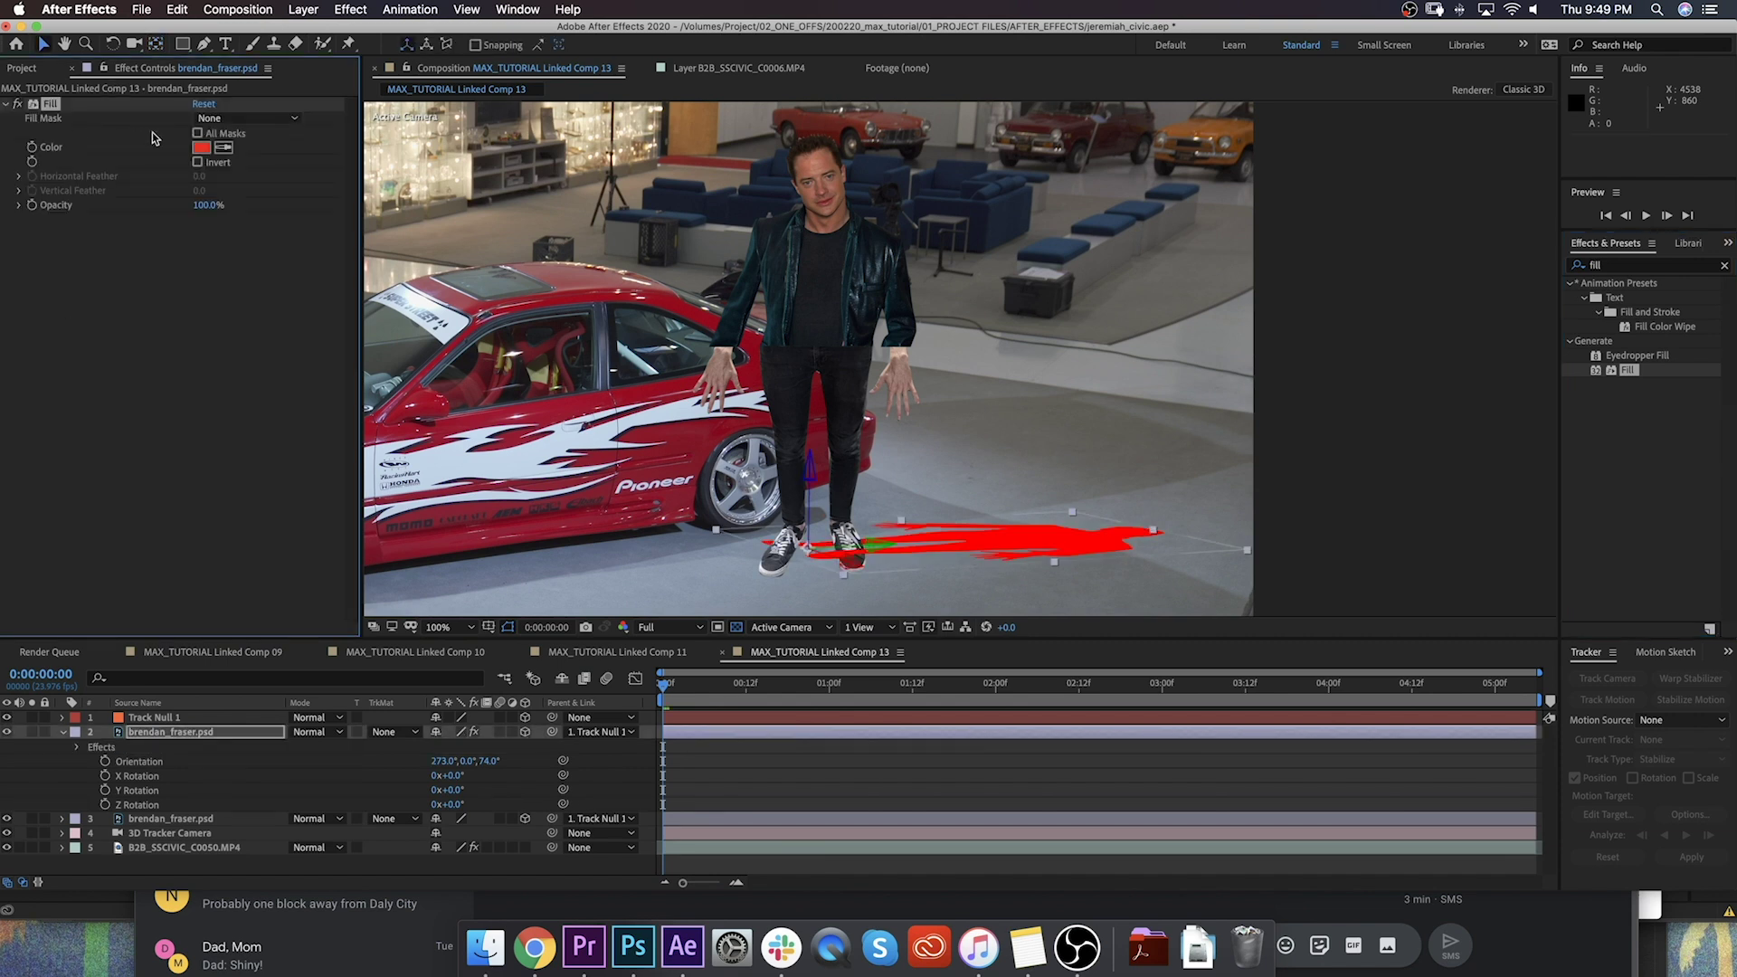
left_click(203, 148)
left_click(444, 405)
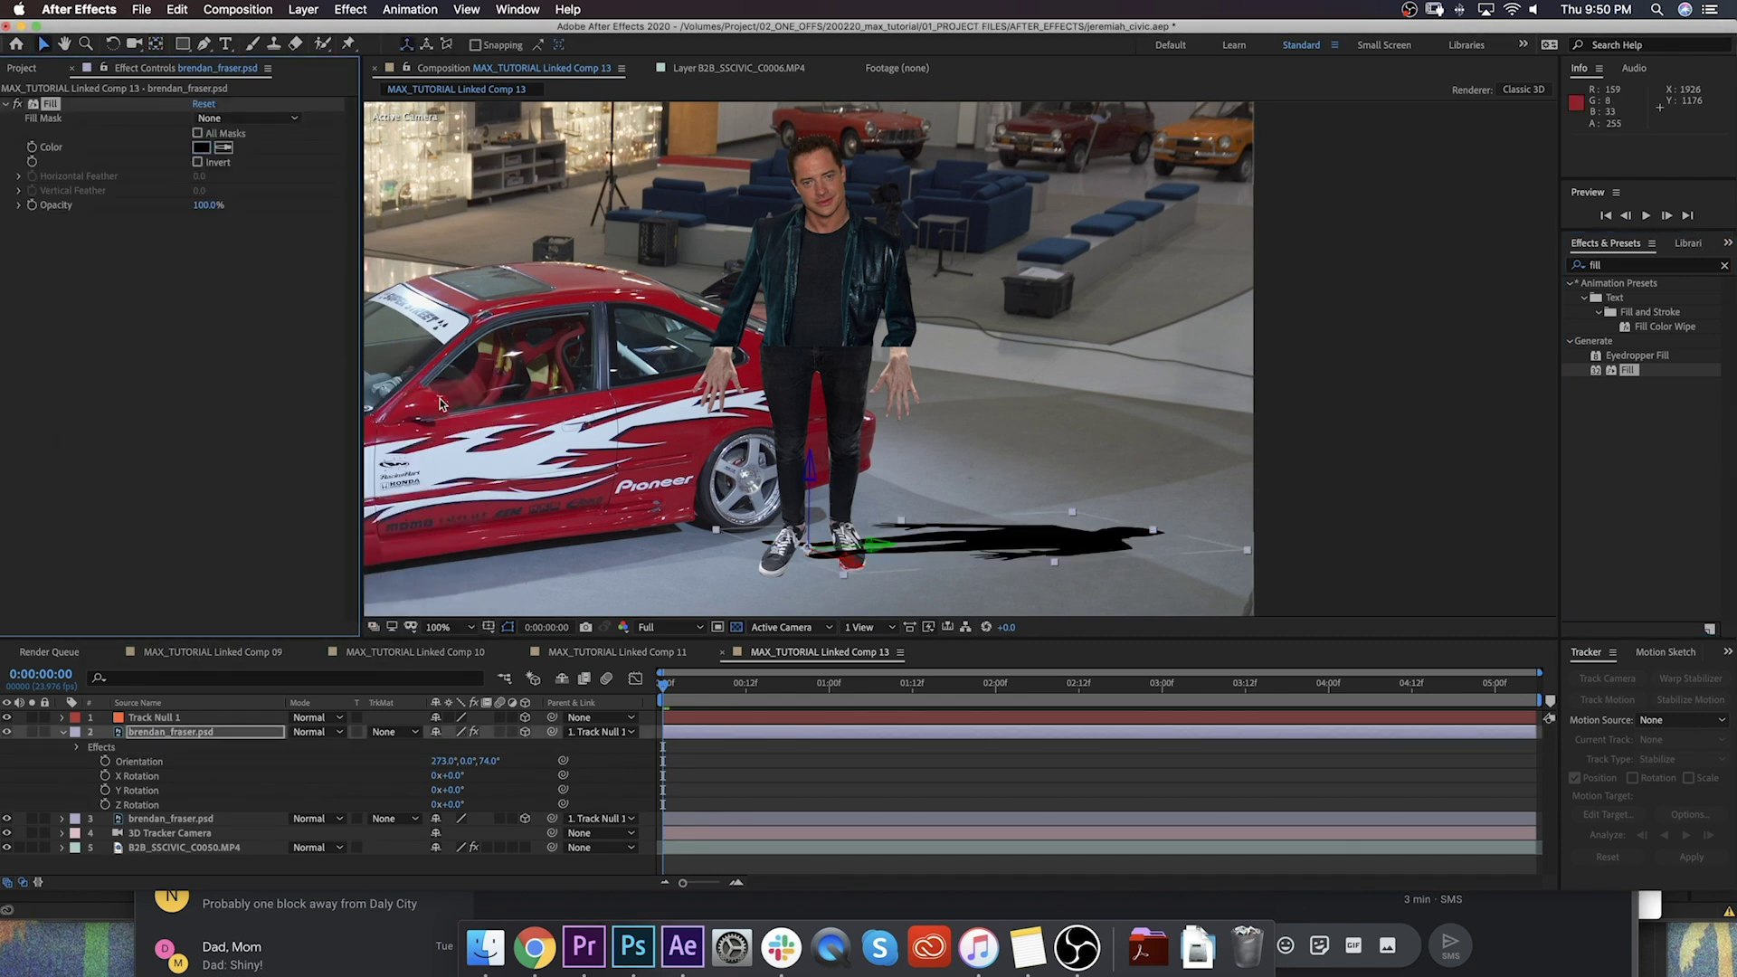
key("t")
left_click_drag(443, 746, 409, 747)
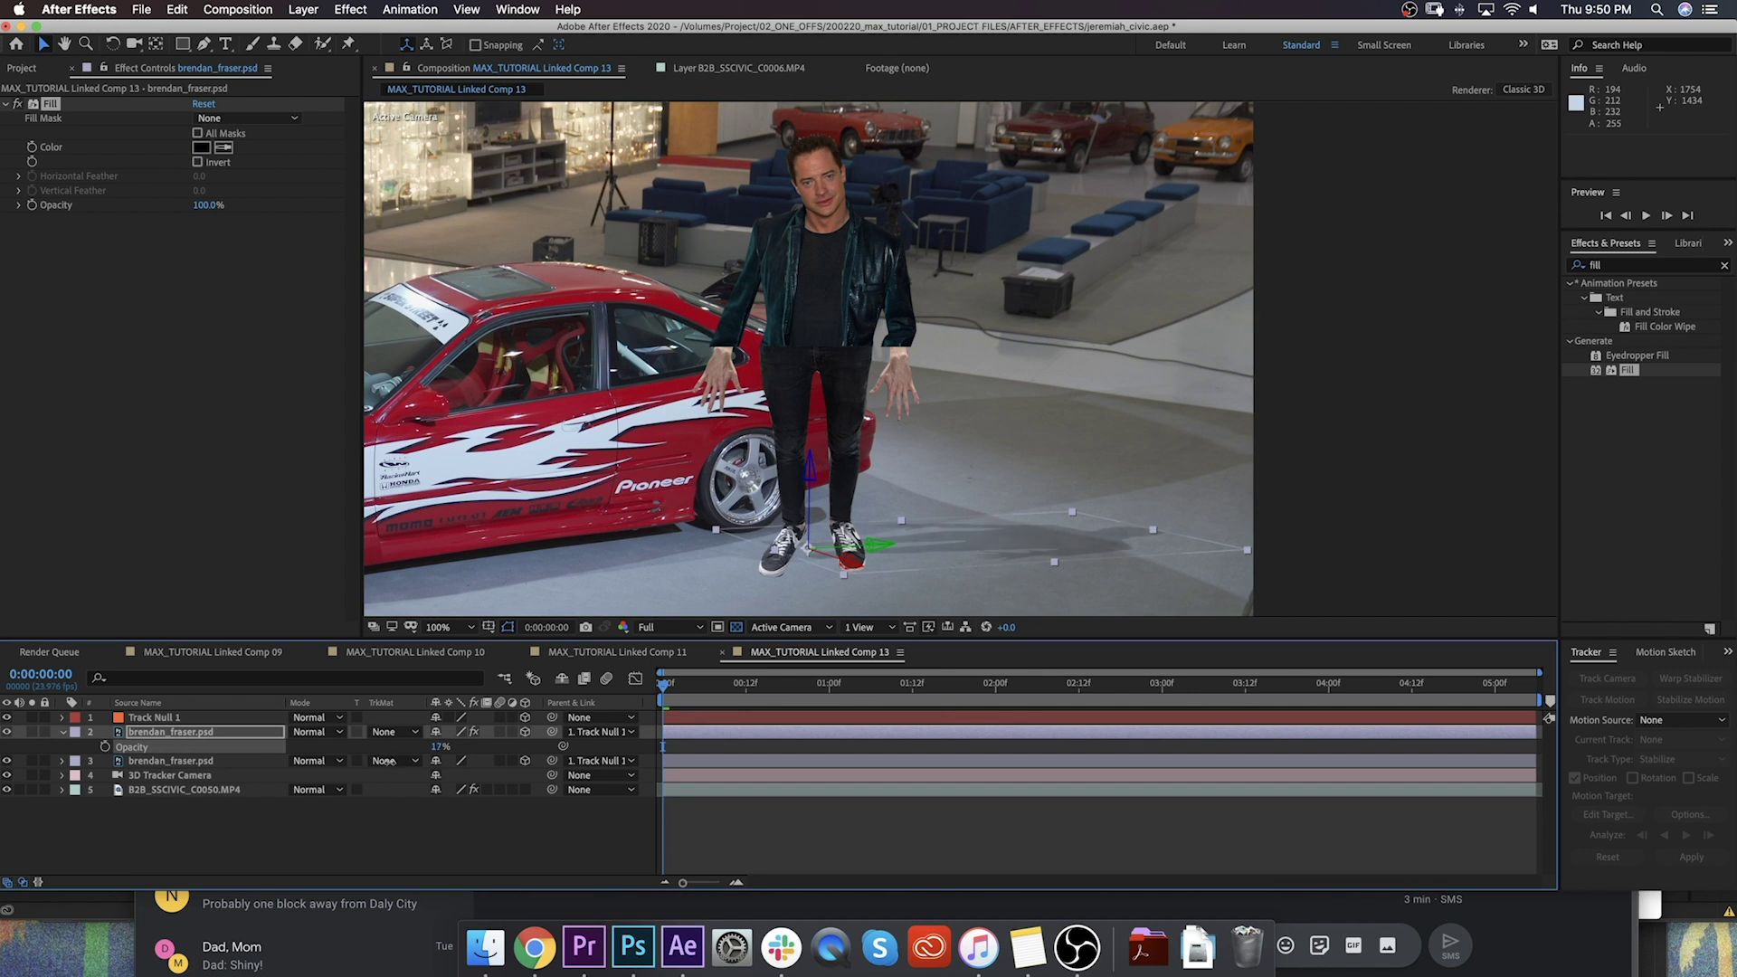
key("super+5")
Step: Blur the shadow with Gaussian Blur at 114.3 Blurriness and check the result at frame 0:00:01:03
type("gau")
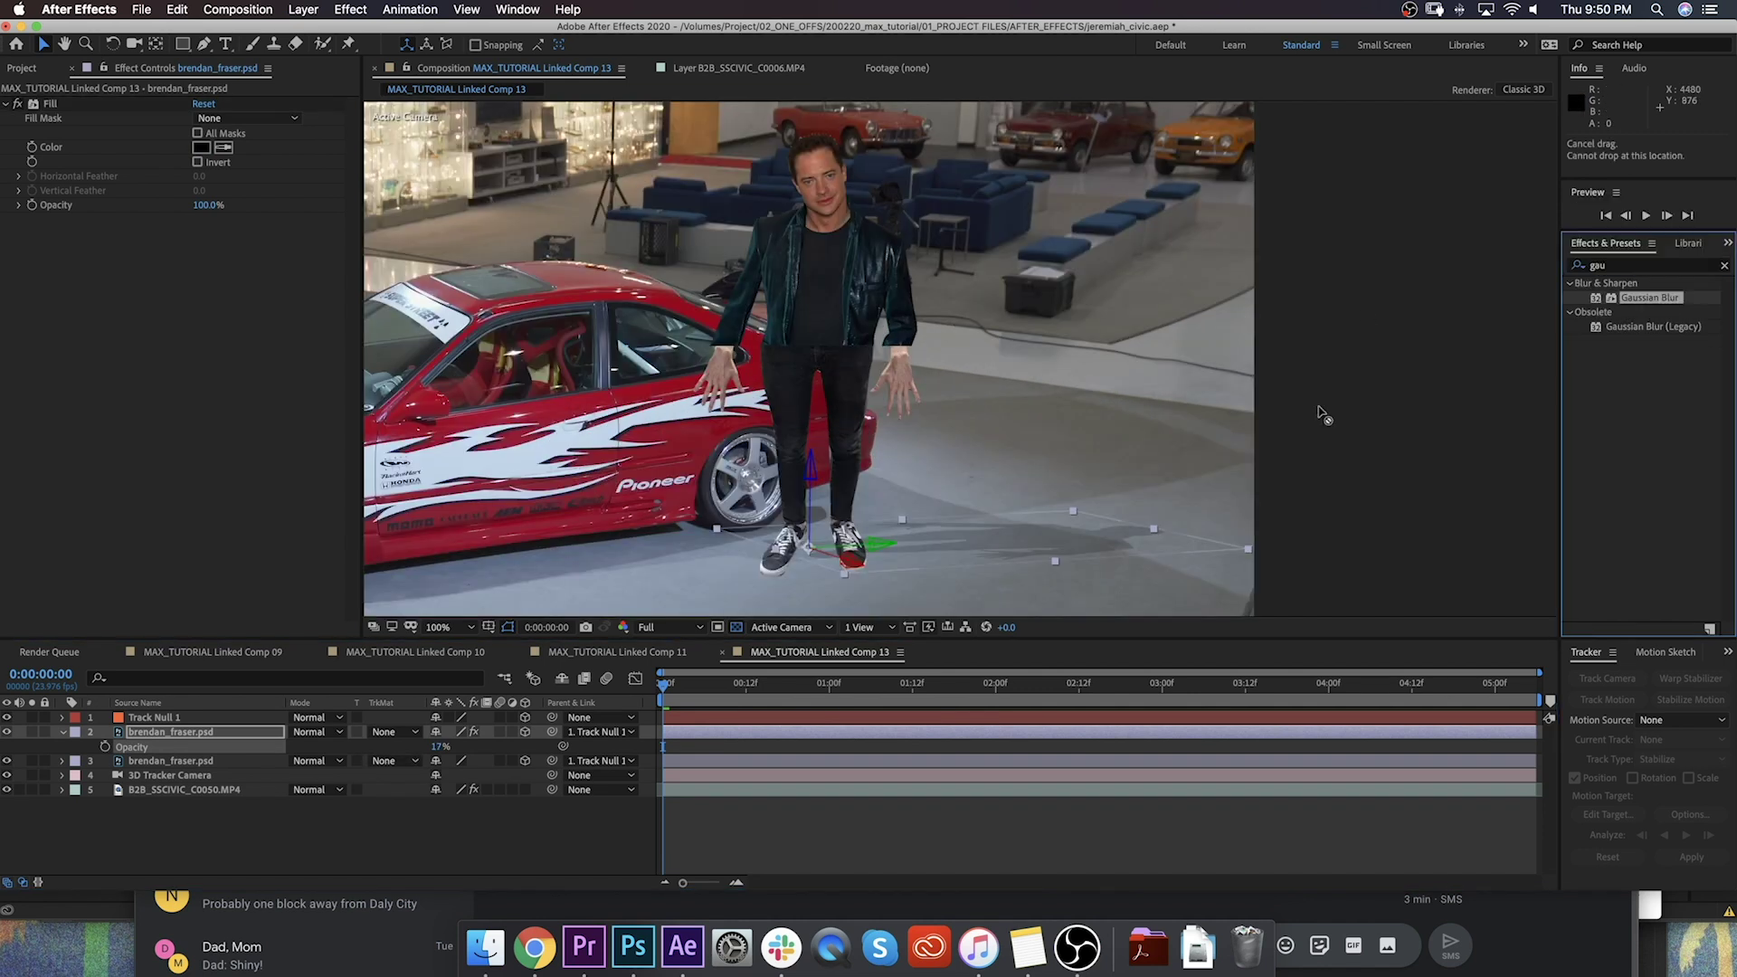
left_click_drag(1648, 298, 685, 739)
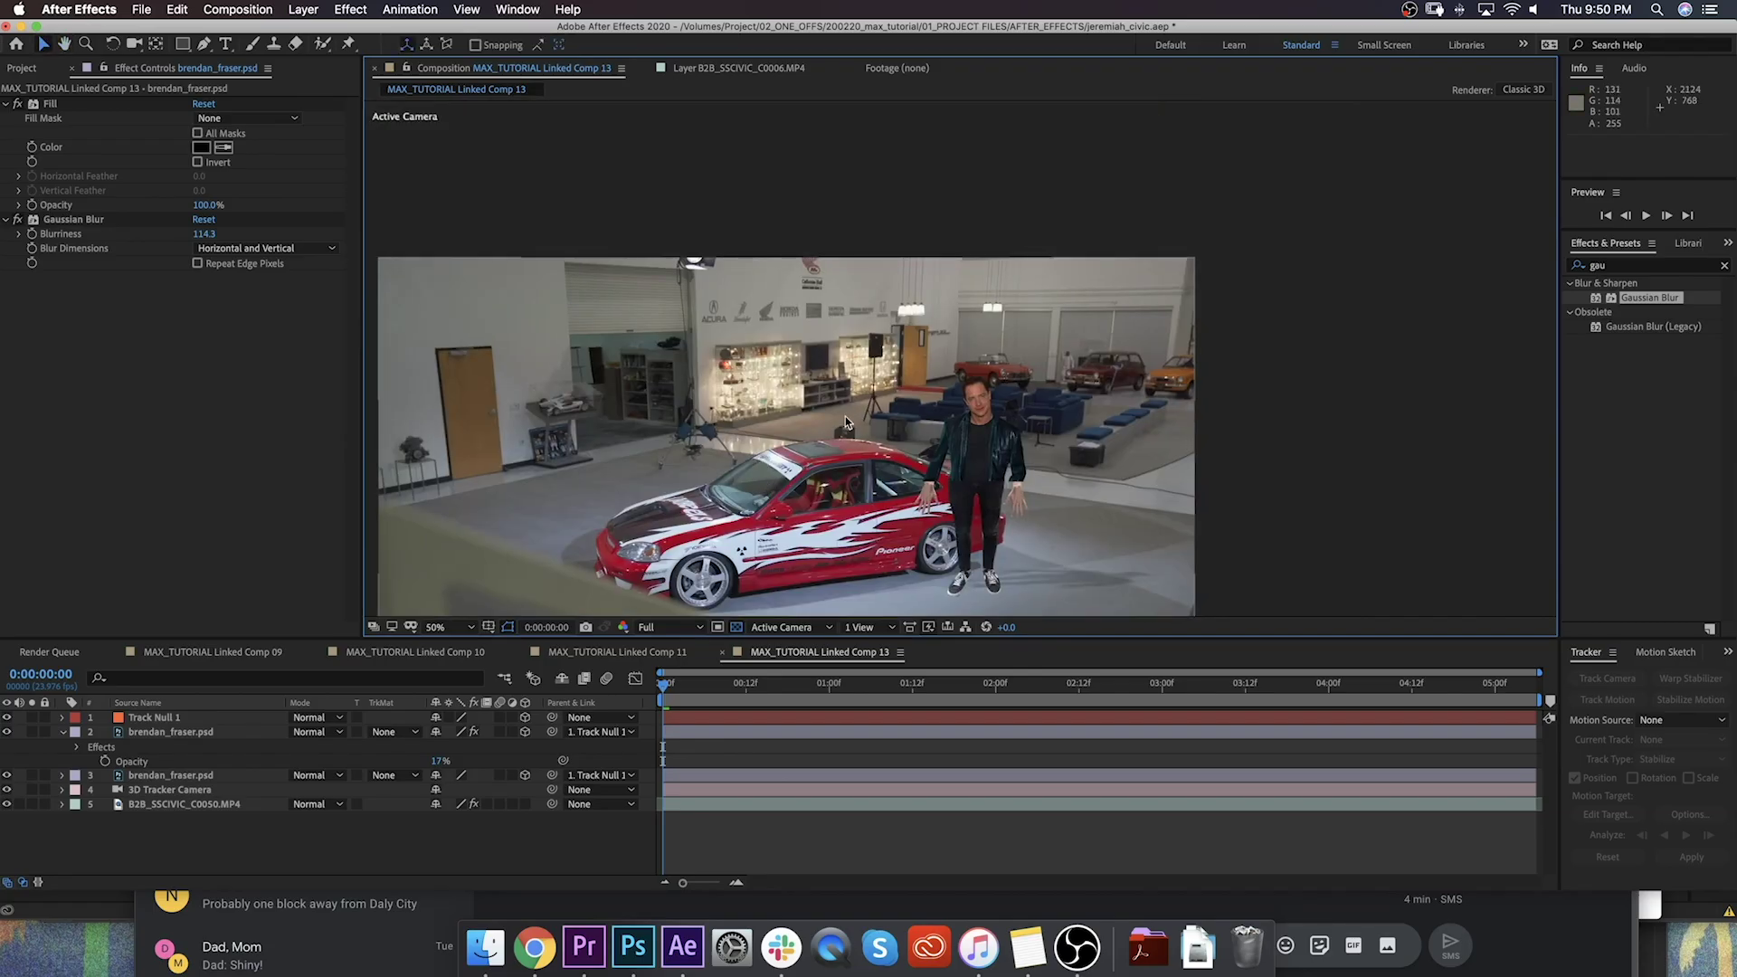
left_click_drag(877, 423, 951, 310)
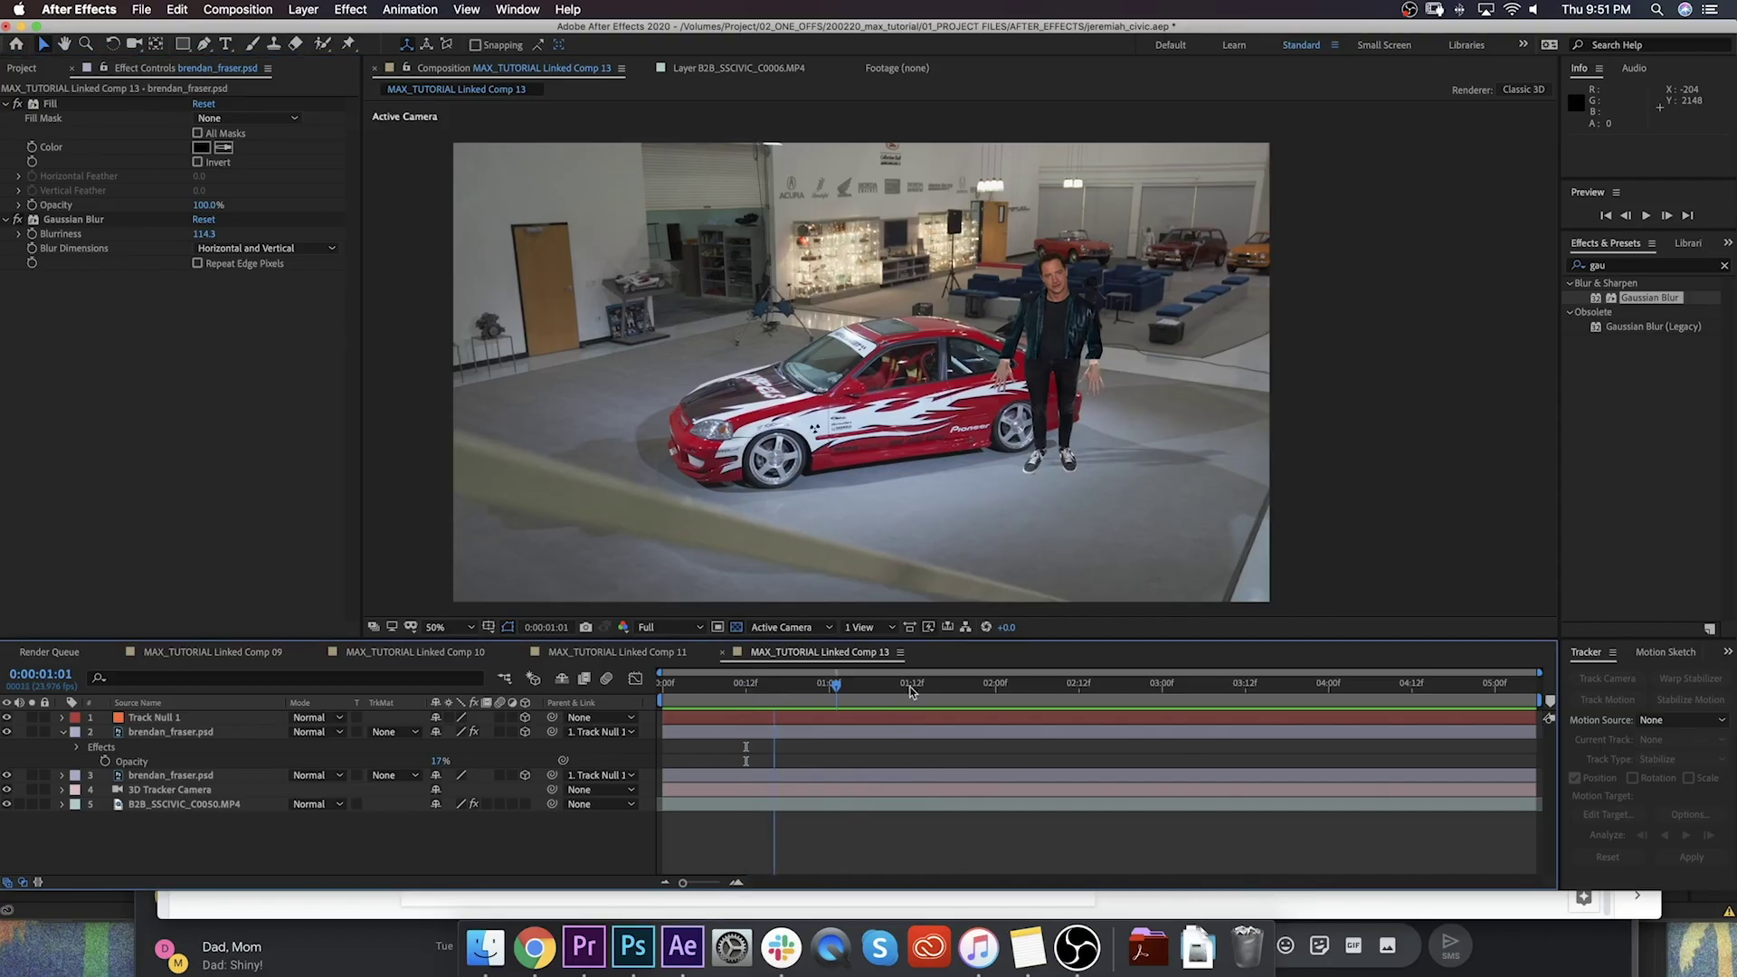
left_click_drag(866, 697, 875, 696)
left_click_drag(1058, 699, 850, 754)
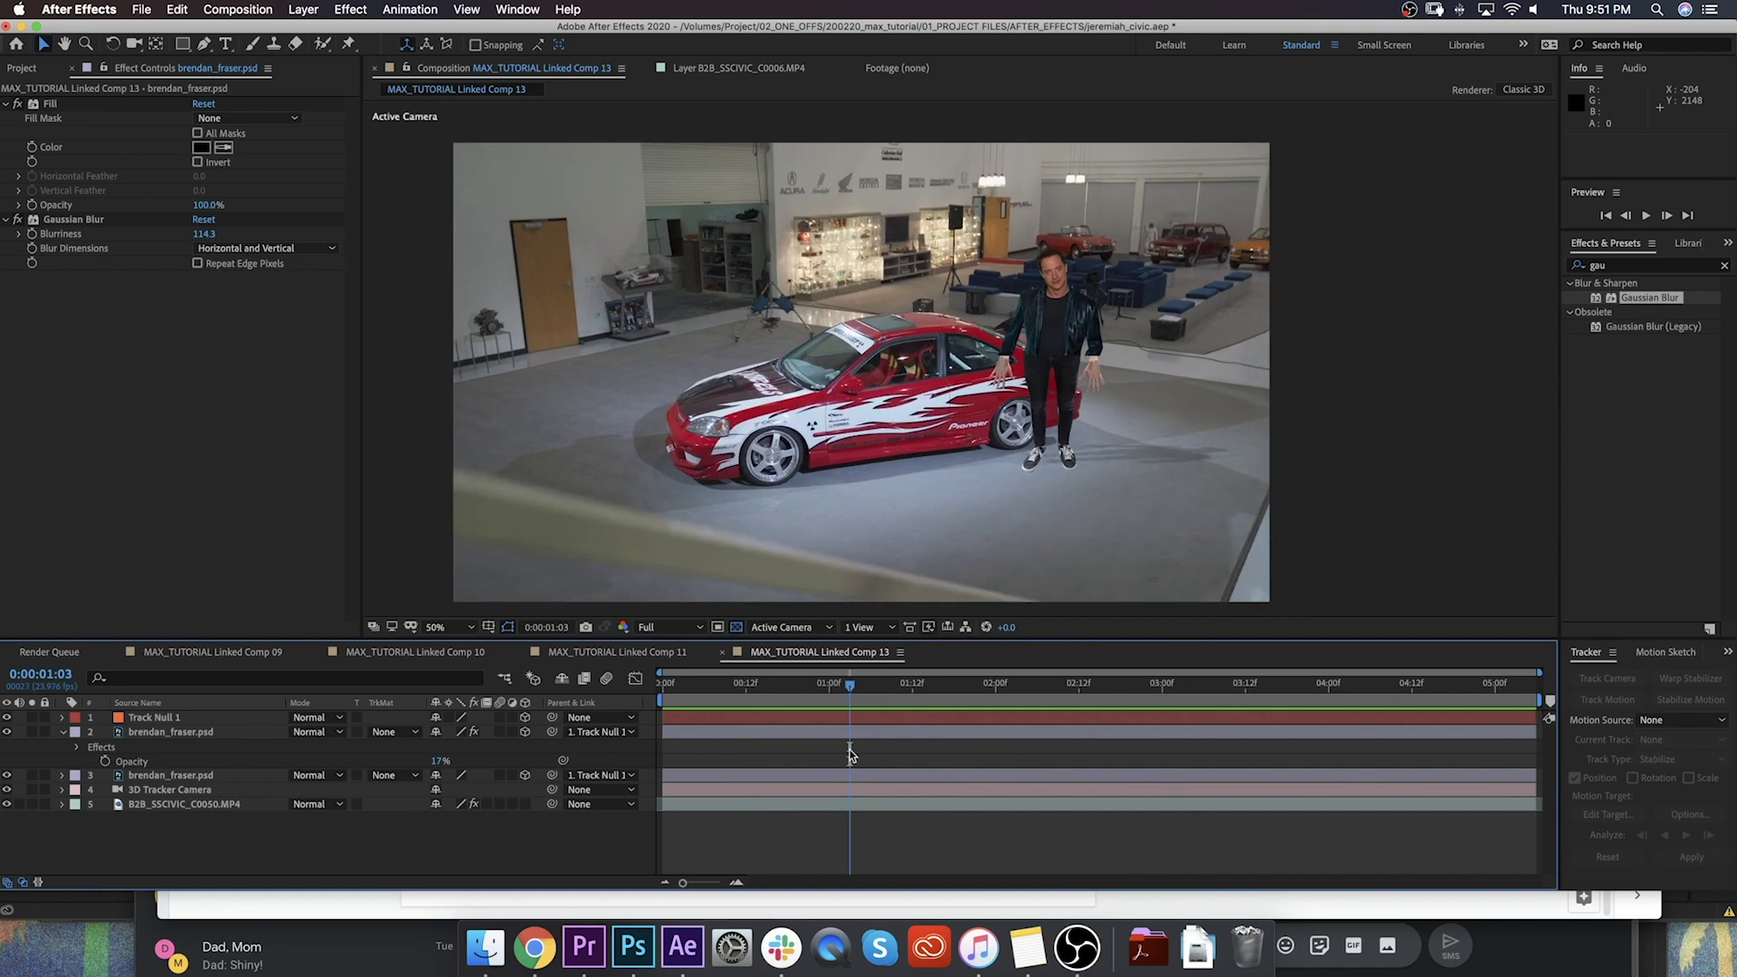